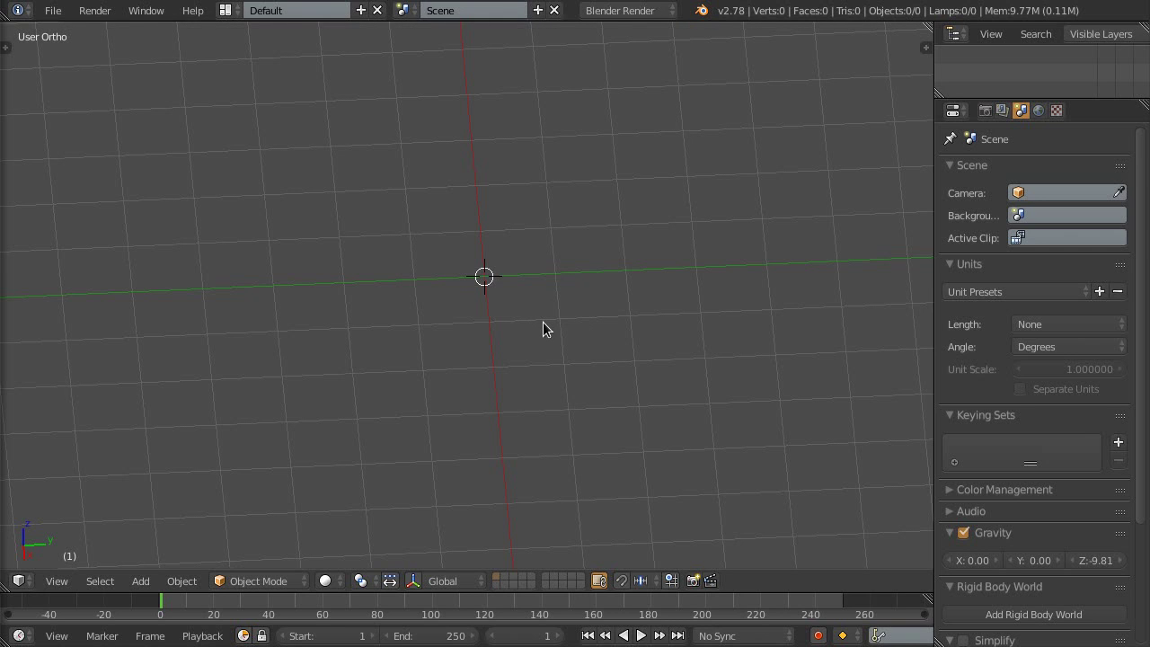
Tilt the empty grid view to a flatter angle and bring up the Add menu's mesh shapes
mouse_move(493, 325)
shift+middle_down()
mouse_move(542, 343)
mouse_move(538, 328)
mouse_move(524, 323)
mouse_move(542, 365)
mouse_move(546, 354)
mouse_move(516, 350)
mouse_move(519, 336)
mouse_move(539, 337)
mouse_move(517, 337)
shift+middle_up()
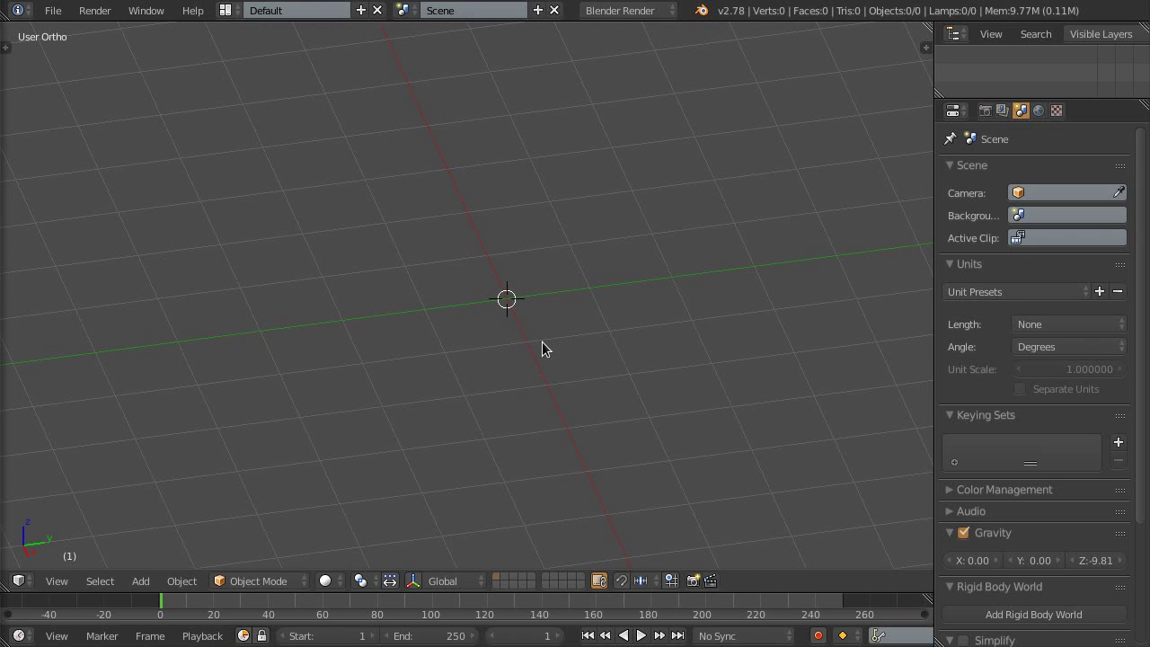
middle_drag(524, 346, 525, 345)
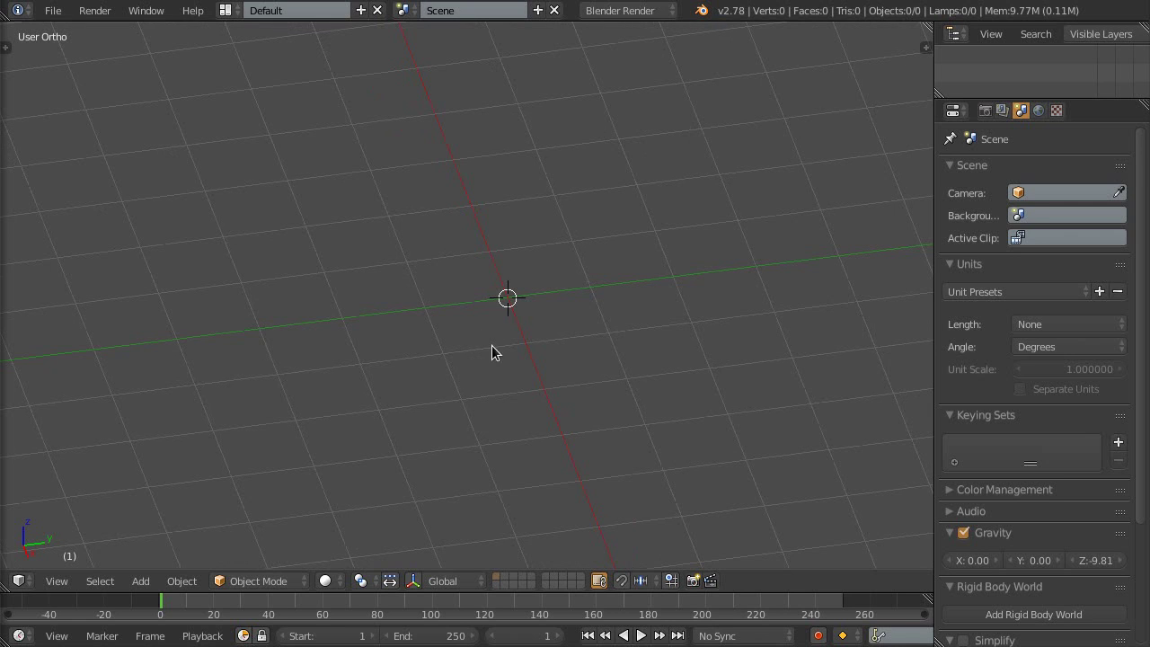
middle_drag(513, 356, 509, 325)
mouse_move(505, 371)
middle_down()
mouse_move(478, 371)
mouse_move(487, 386)
mouse_move(476, 351)
mouse_move(443, 356)
middle_up()
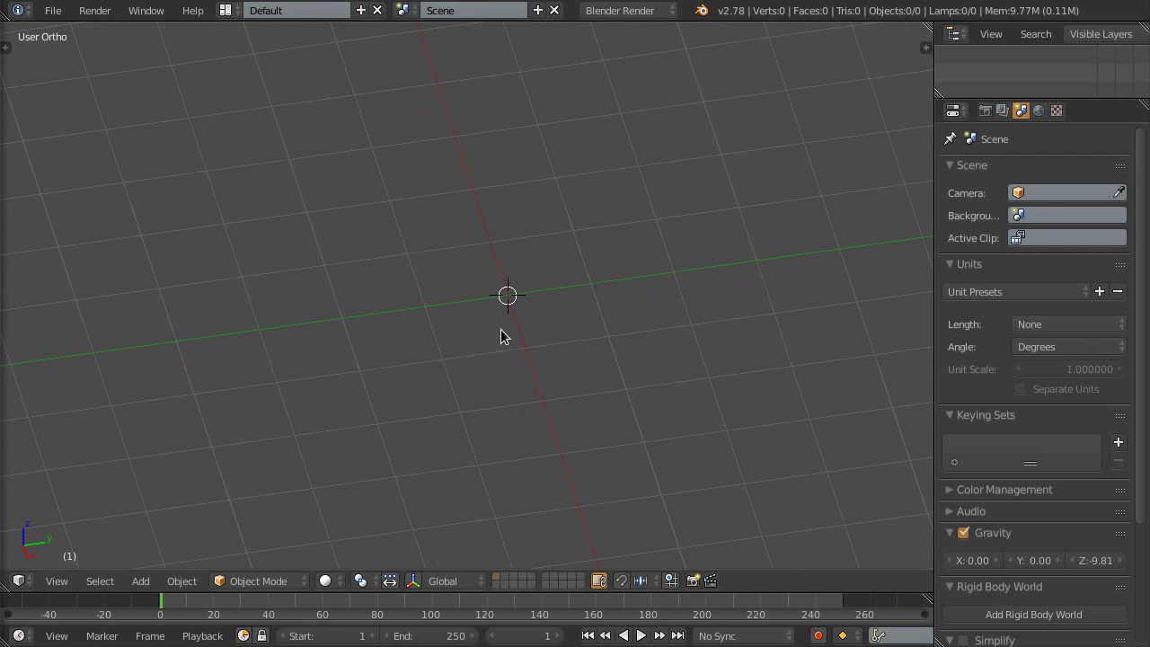
key(shift+a)
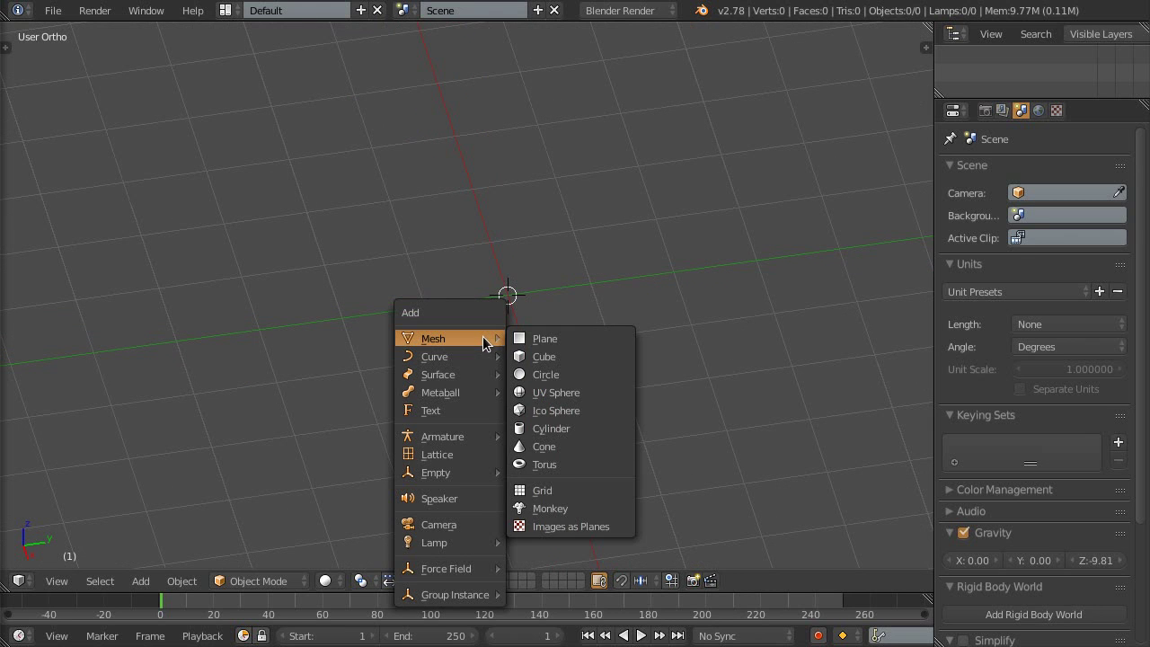
Add a plane at the scene centre and subdivide it once in Edit Mode
click(562, 333)
key(Tab)
key(w)
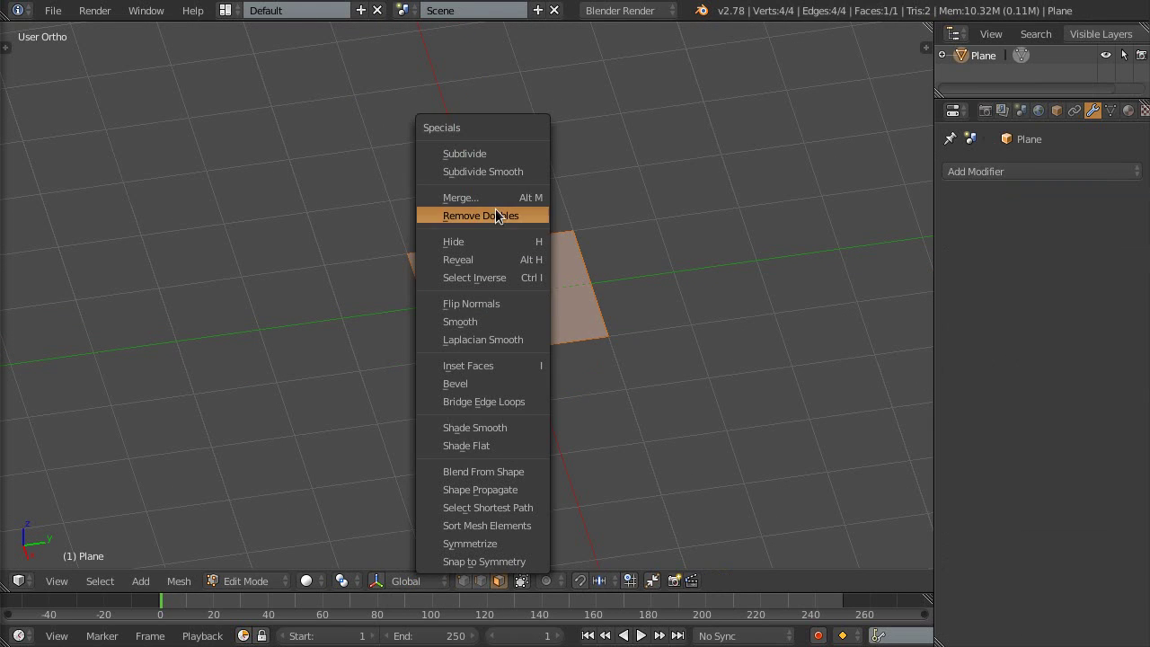
click(507, 155)
Raise the subdivision's Number of Cuts to 4 for a 25-face grid and select the front-right face
key(t)
click(112, 431)
click(111, 431)
mouse_move(529, 309)
middle_down()
mouse_move(513, 352)
mouse_move(488, 333)
middle_up()
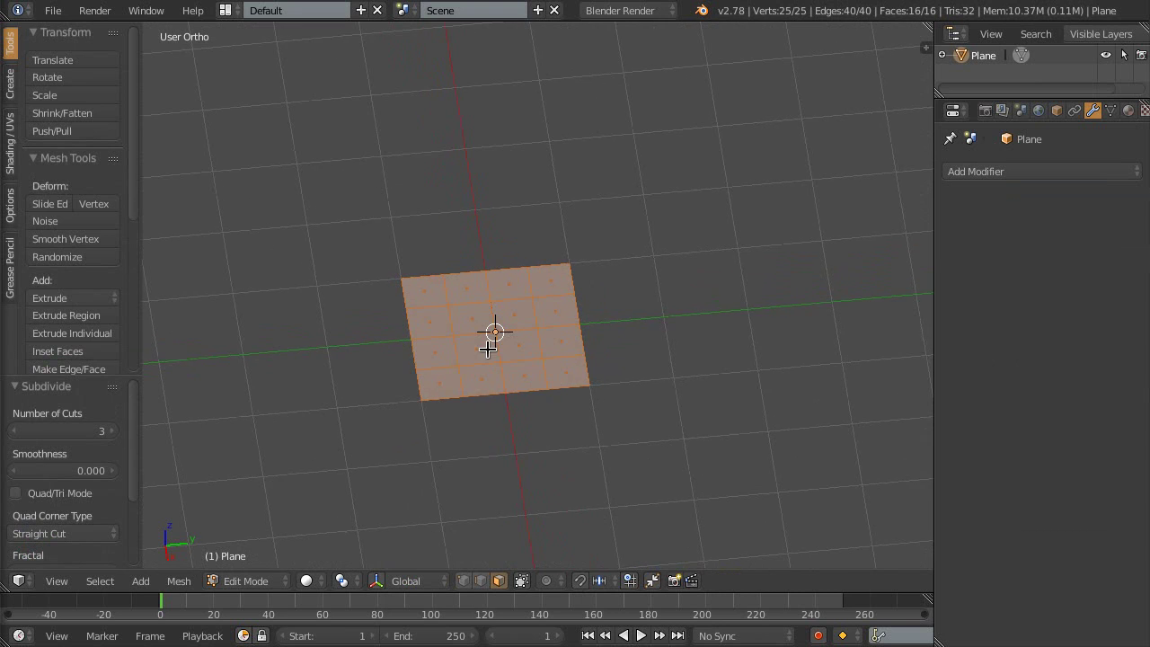
scroll(488, 337, up, 3)
click(112, 430)
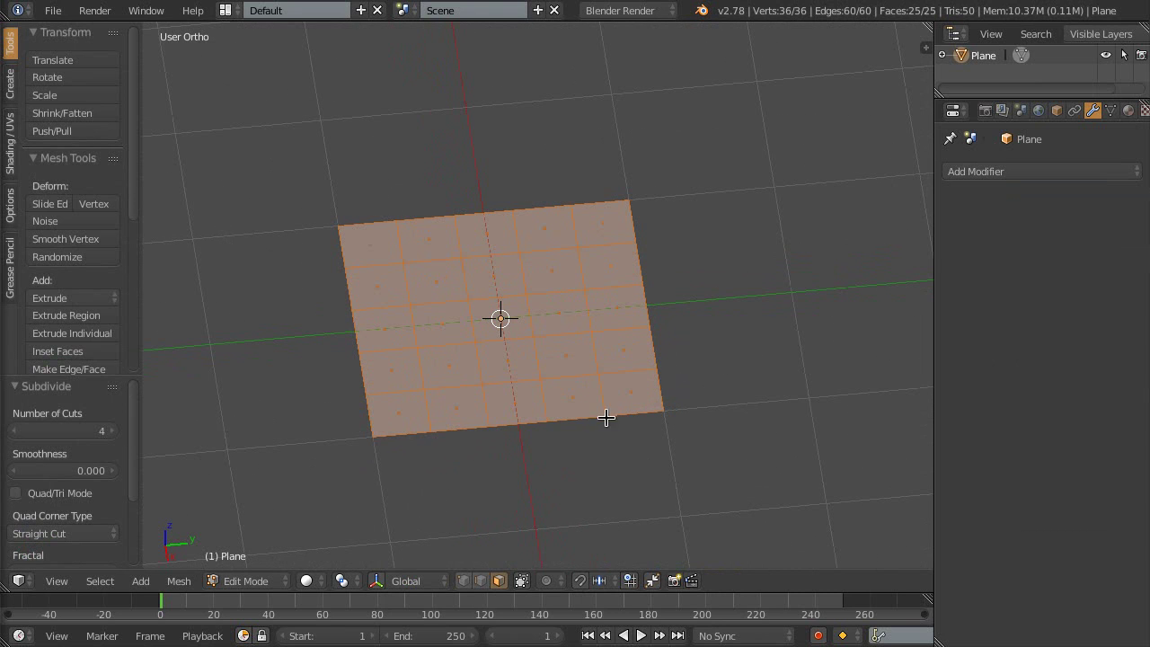
mouse_move(522, 384)
middle_down()
mouse_move(570, 350)
mouse_move(560, 318)
mouse_move(567, 349)
mouse_move(590, 335)
mouse_move(570, 401)
mouse_move(600, 362)
mouse_move(560, 367)
middle_up()
key(t)
scroll(552, 354, up, 2)
scroll(590, 335, up, 2)
scroll(587, 336, down, 2)
right_click(587, 336)
Enable face Normals display (size 0.10) in the N panel and orbit to inspect the lines
key(n)
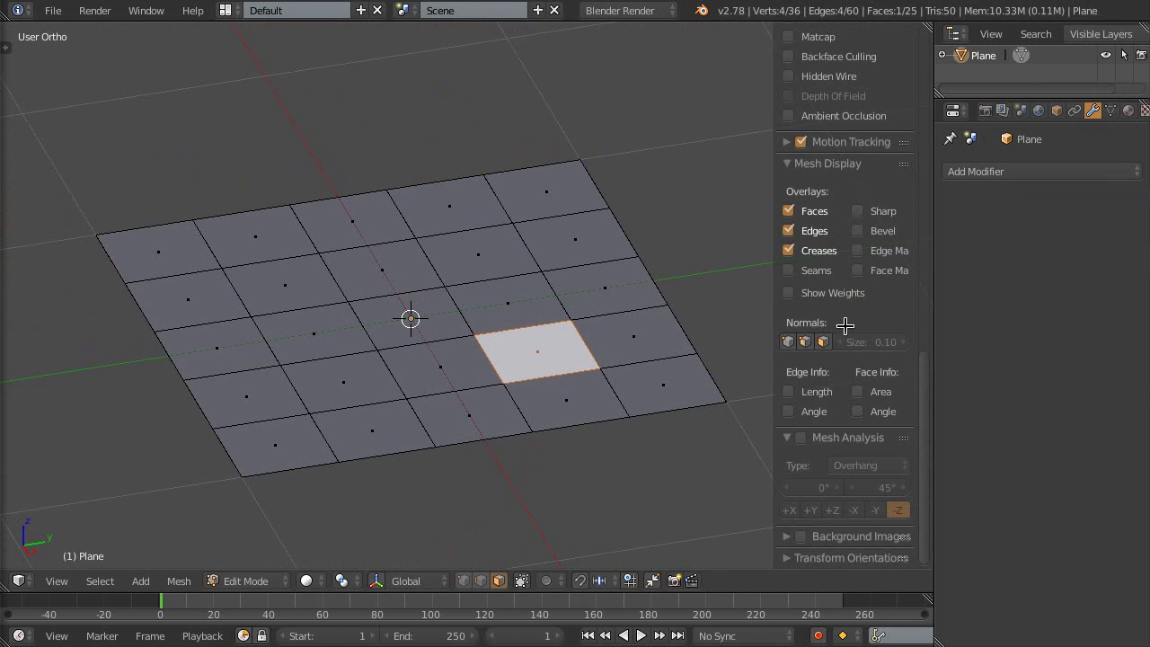
mouse_move(918, 378)
mouse_down()
mouse_move(919, 346)
mouse_move(905, 402)
mouse_up()
click(822, 342)
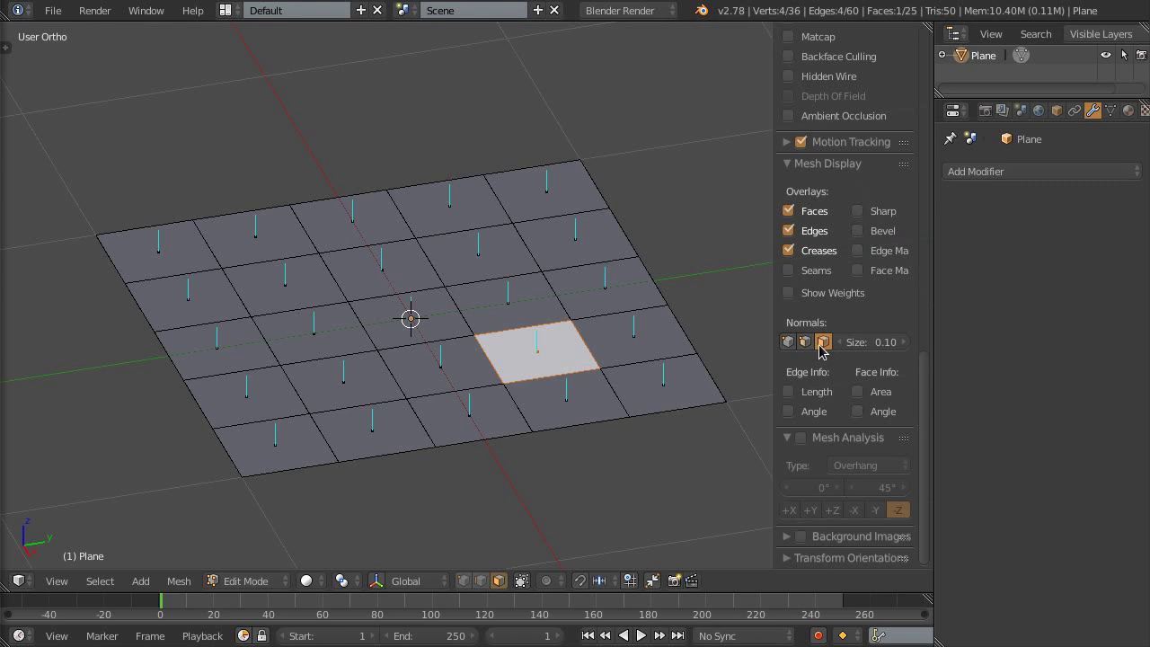
mouse_move(574, 367)
middle_down()
mouse_move(541, 359)
mouse_move(496, 324)
mouse_move(491, 333)
mouse_move(524, 354)
mouse_move(534, 346)
mouse_move(510, 341)
mouse_move(503, 308)
mouse_move(495, 331)
mouse_move(512, 387)
mouse_move(545, 372)
middle_up()
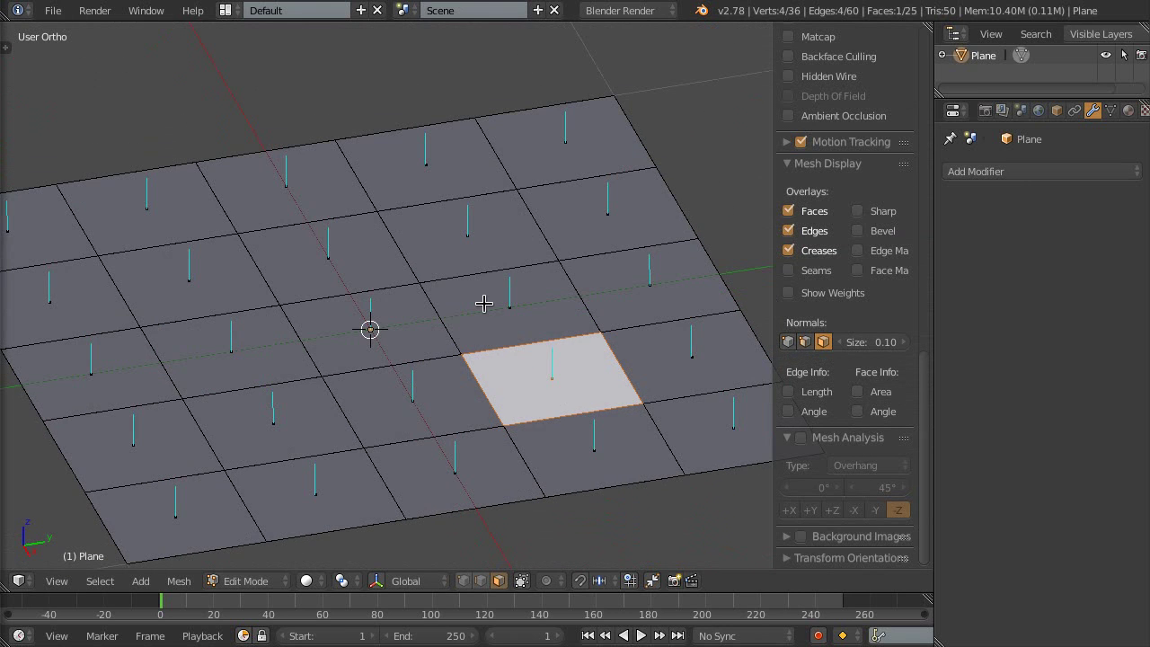
mouse_move(545, 396)
middle_down()
mouse_move(554, 380)
mouse_move(540, 375)
mouse_move(564, 386)
mouse_move(490, 376)
middle_up()
scroll(555, 380, down, 2)
scroll(540, 375, up, 1)
key(w)
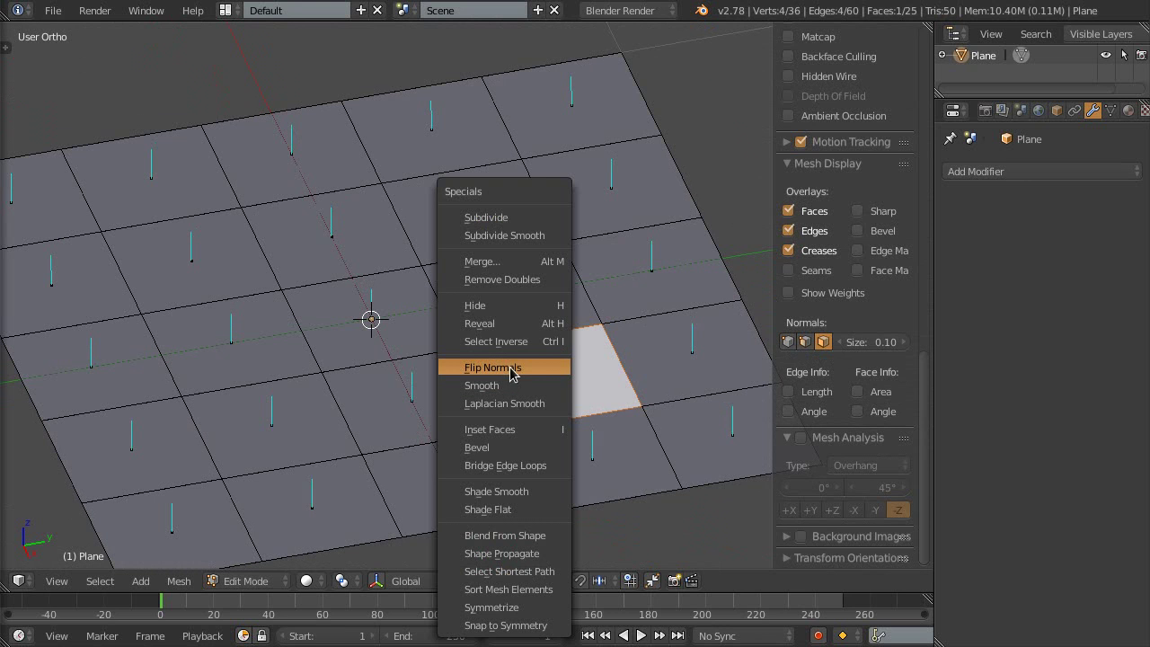
Flip the selected front-right face's normal and check it from an edge-on side view
click(530, 367)
mouse_move(516, 362)
middle_down()
mouse_move(537, 374)
mouse_move(557, 362)
mouse_move(560, 282)
middle_up()
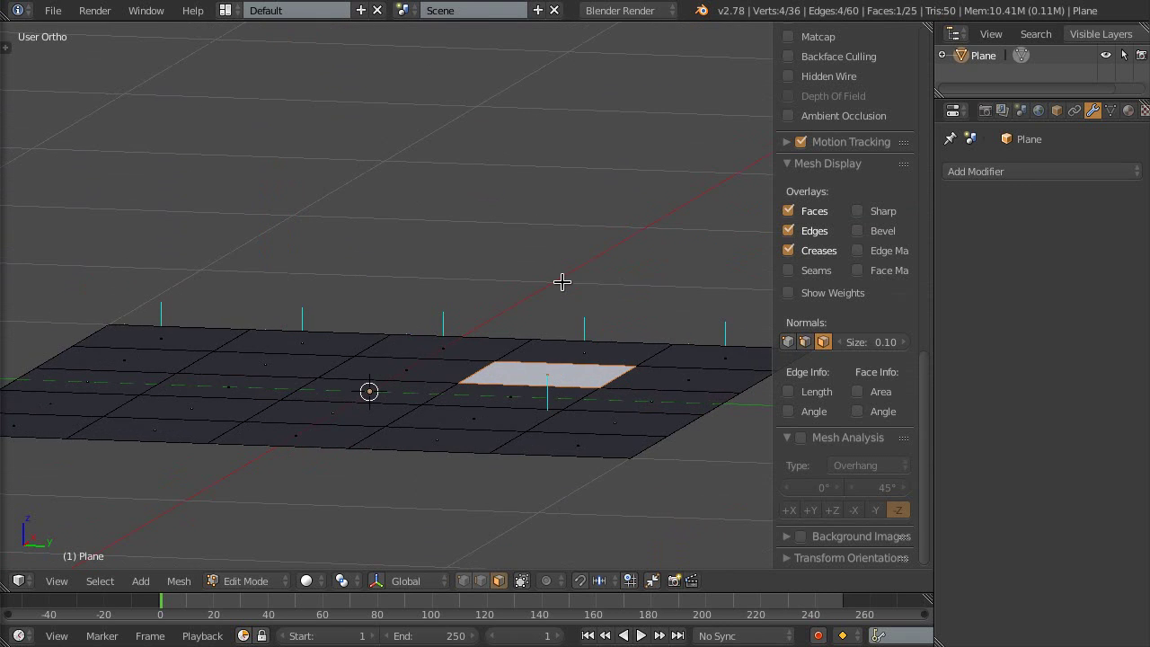
middle_drag(567, 275, 551, 376)
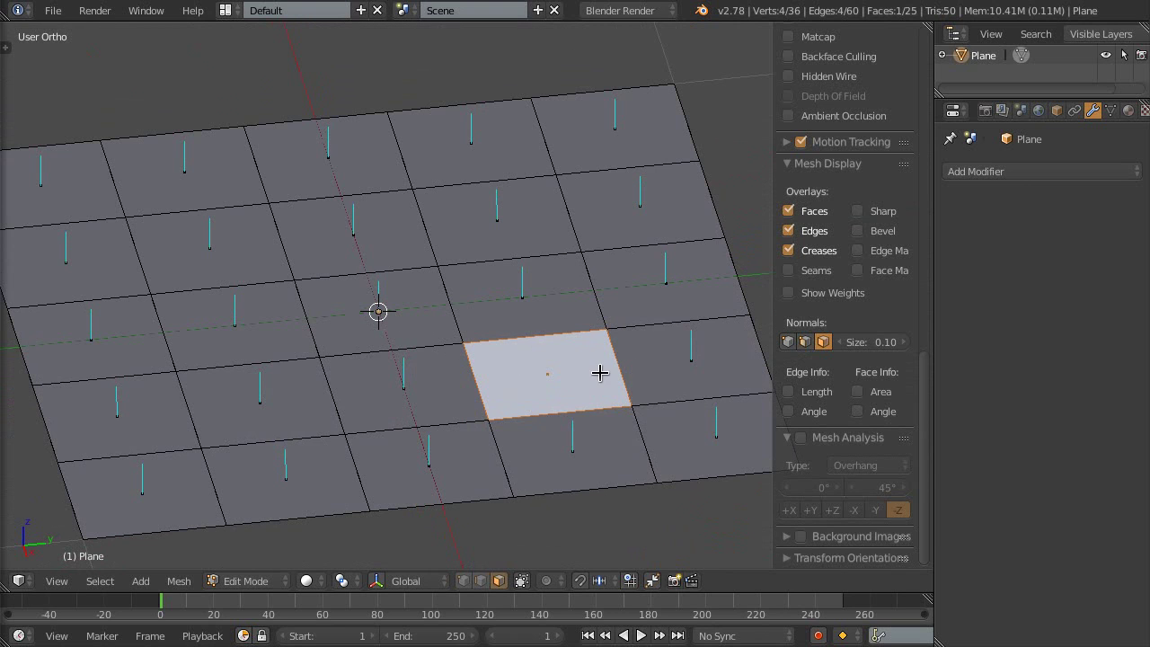
middle_drag(564, 374, 564, 375)
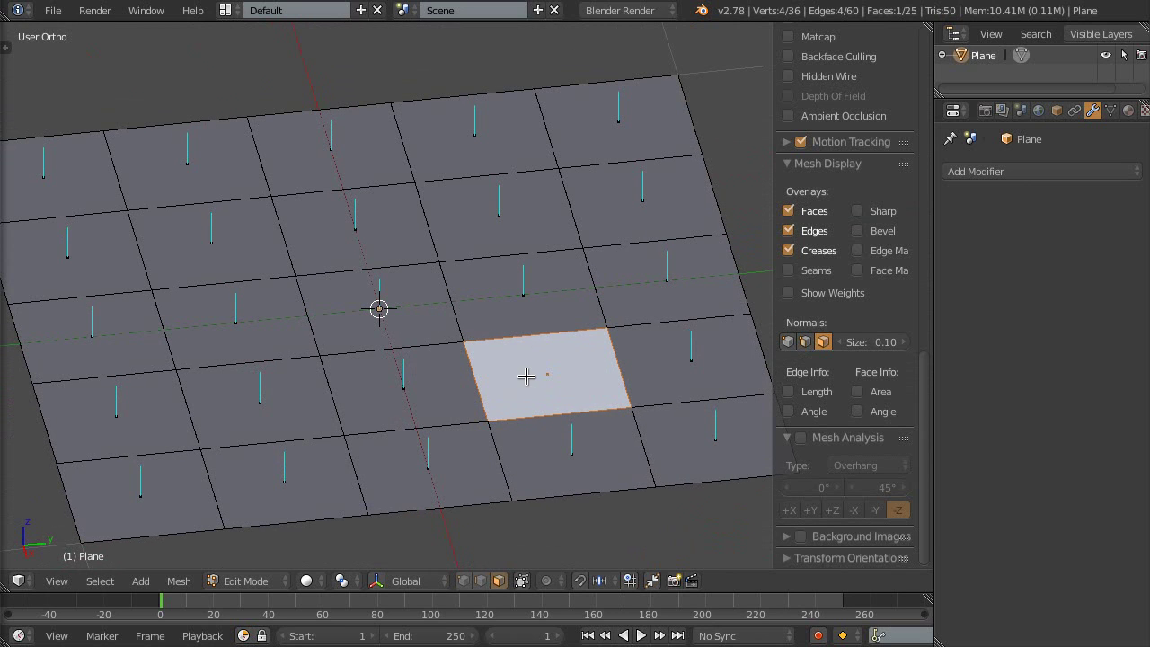
mouse_move(541, 351)
middle_down()
mouse_move(531, 372)
mouse_move(557, 365)
middle_up()
key(Tab)
Compare the plane's underside and top, then enable Backface Culling so the flipped face becomes a hole
mouse_move(518, 327)
middle_down()
mouse_move(560, 339)
mouse_move(532, 322)
mouse_move(523, 354)
middle_up()
mouse_move(336, 193)
middle_down()
mouse_move(516, 339)
mouse_move(511, 383)
mouse_move(450, 390)
middle_up()
middle_drag(505, 453, 527, 464)
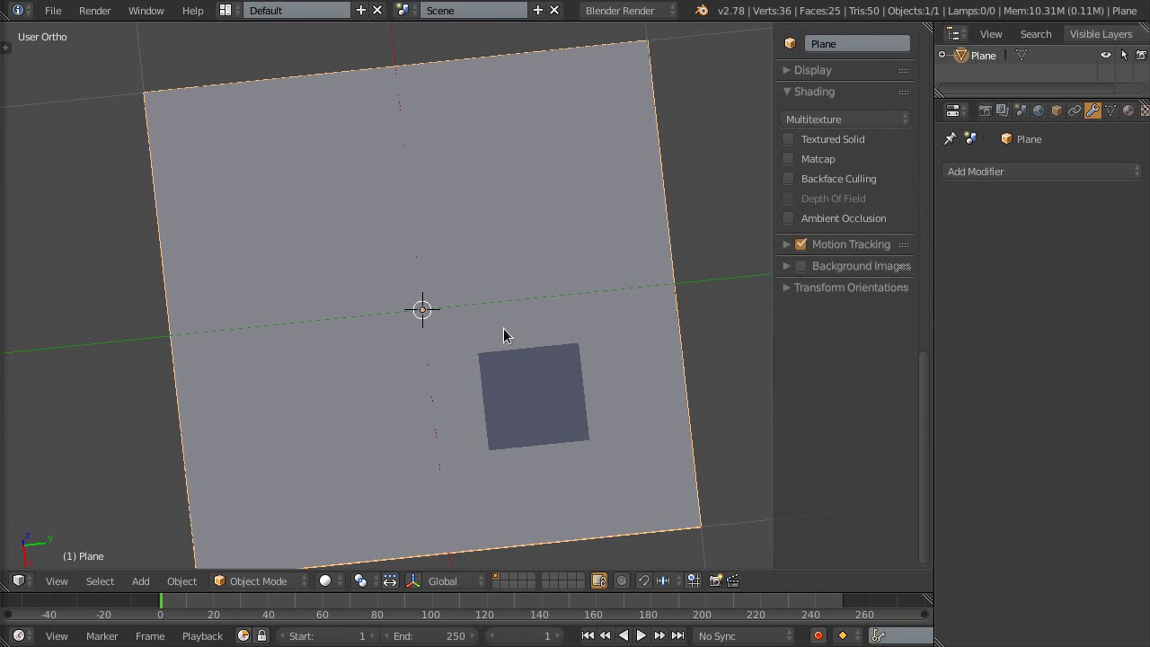
mouse_move(523, 383)
middle_down()
mouse_move(508, 457)
mouse_move(536, 452)
mouse_move(515, 371)
mouse_move(529, 419)
mouse_move(504, 399)
mouse_move(473, 439)
mouse_move(464, 485)
mouse_move(495, 359)
mouse_move(485, 423)
mouse_move(495, 158)
middle_up()
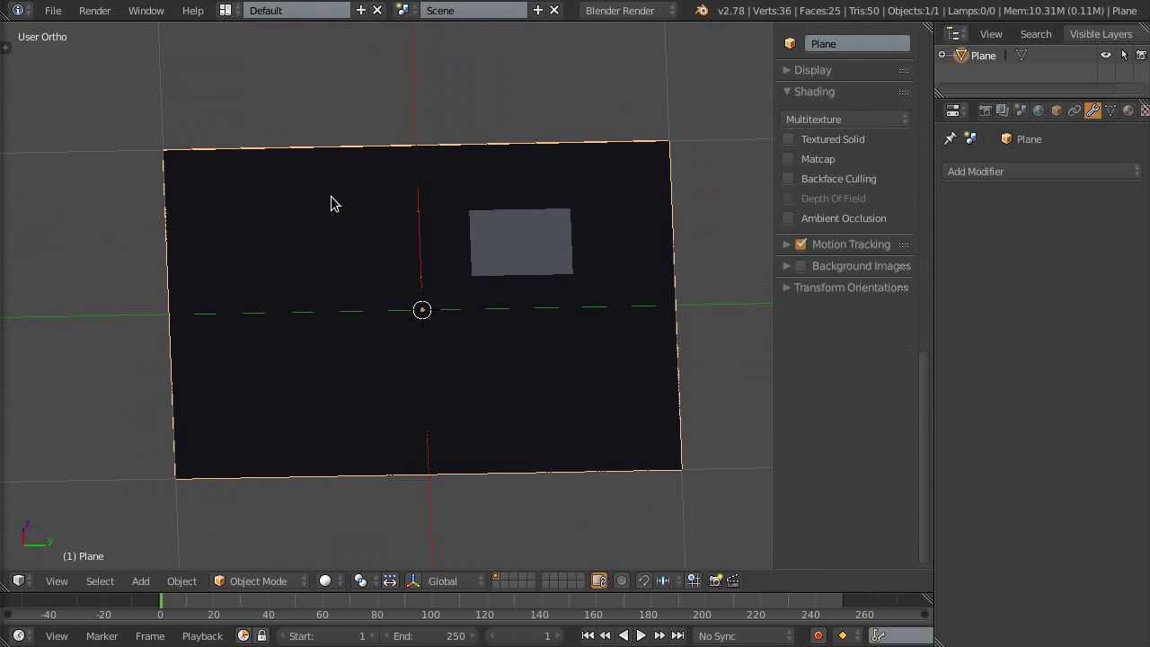
mouse_move(546, 308)
middle_down()
mouse_move(570, 300)
mouse_move(320, 210)
middle_up()
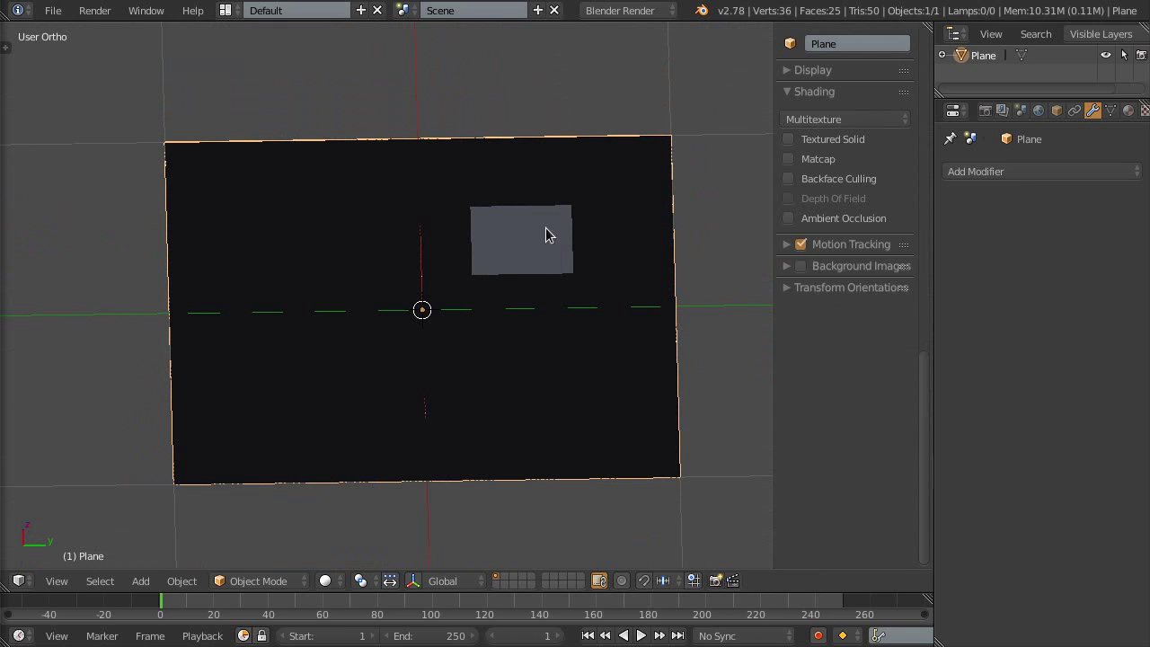
mouse_move(562, 192)
middle_down()
mouse_move(546, 320)
mouse_move(552, 419)
mouse_move(470, 260)
mouse_move(455, 293)
mouse_move(427, 300)
mouse_move(462, 329)
mouse_move(449, 301)
mouse_move(402, 291)
mouse_move(560, 290)
mouse_move(575, 278)
mouse_move(521, 285)
mouse_move(491, 313)
mouse_move(579, 378)
mouse_move(551, 388)
mouse_move(503, 321)
mouse_move(506, 365)
mouse_move(498, 252)
mouse_move(488, 341)
mouse_move(446, 240)
mouse_move(541, 392)
middle_up()
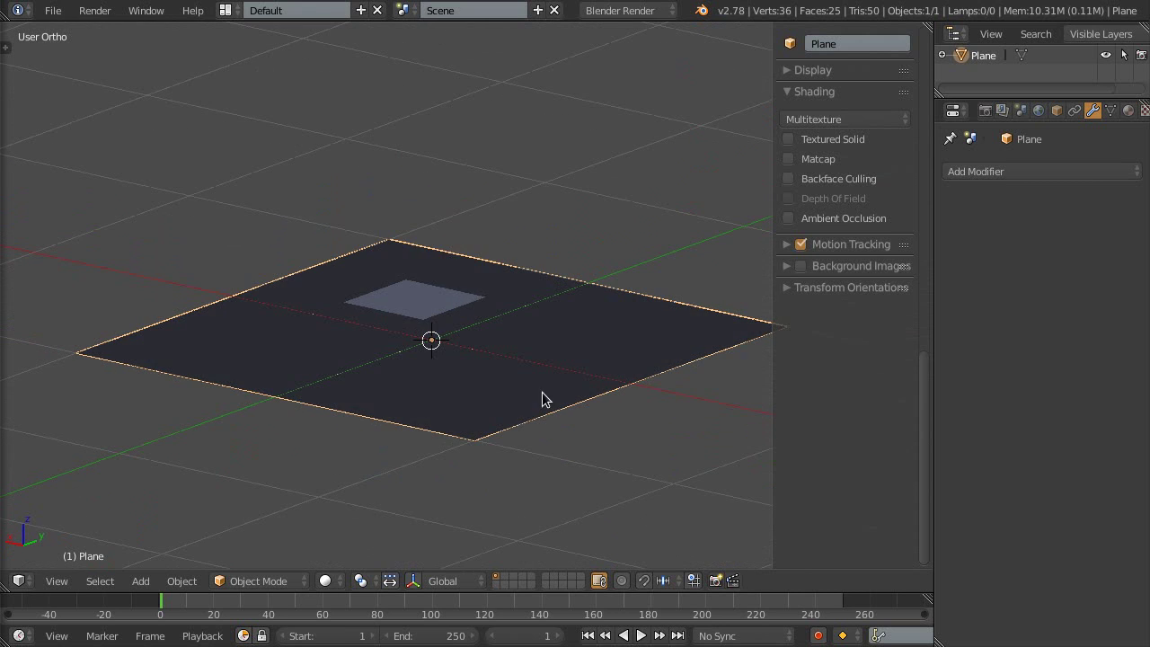
mouse_move(447, 293)
middle_down()
mouse_move(482, 378)
mouse_move(534, 392)
mouse_move(581, 388)
mouse_move(518, 381)
middle_up()
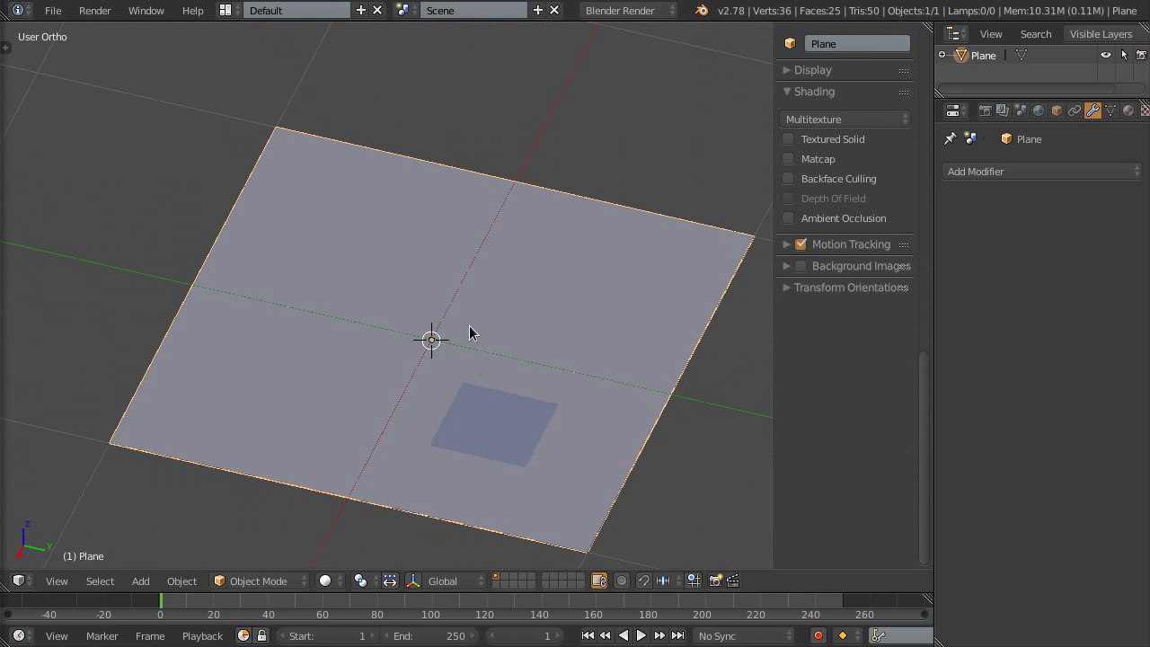
middle_drag(470, 326, 526, 371)
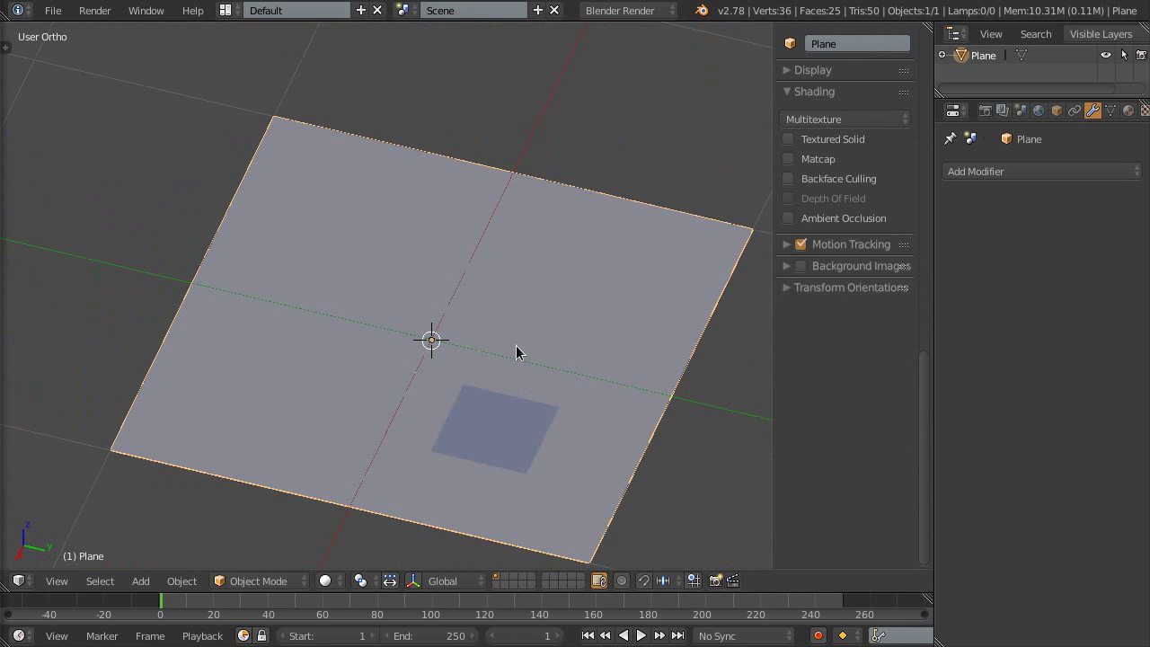
mouse_move(519, 339)
middle_down()
mouse_move(529, 361)
mouse_move(537, 342)
mouse_move(559, 348)
mouse_move(524, 323)
mouse_move(590, 331)
mouse_move(625, 281)
middle_up()
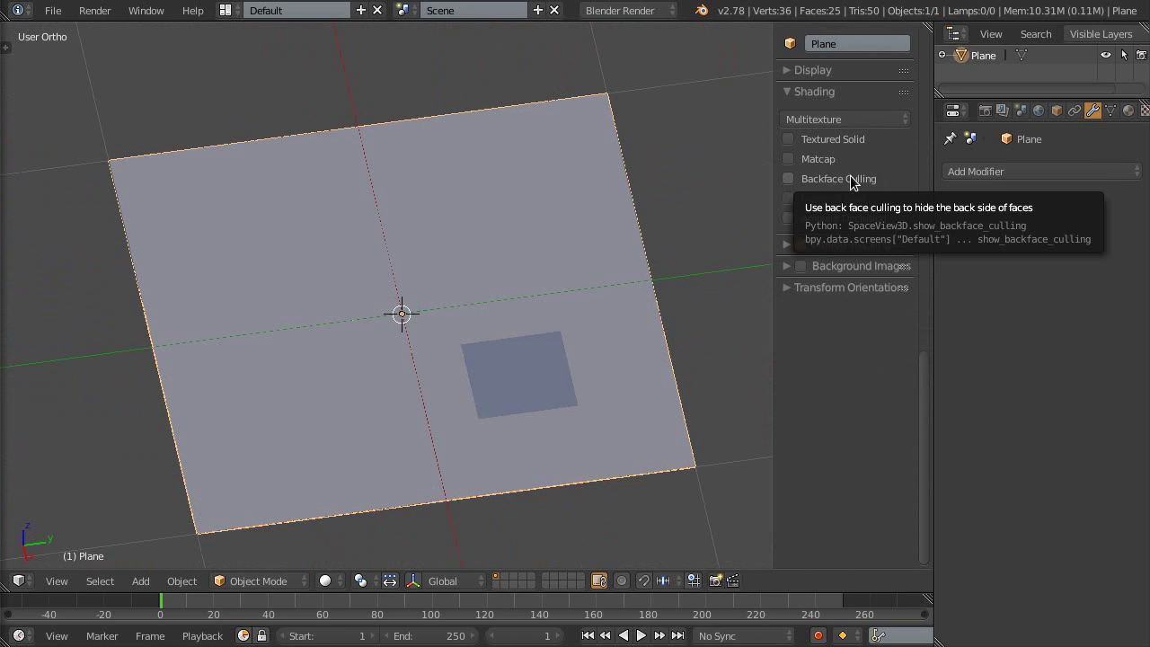
click(820, 178)
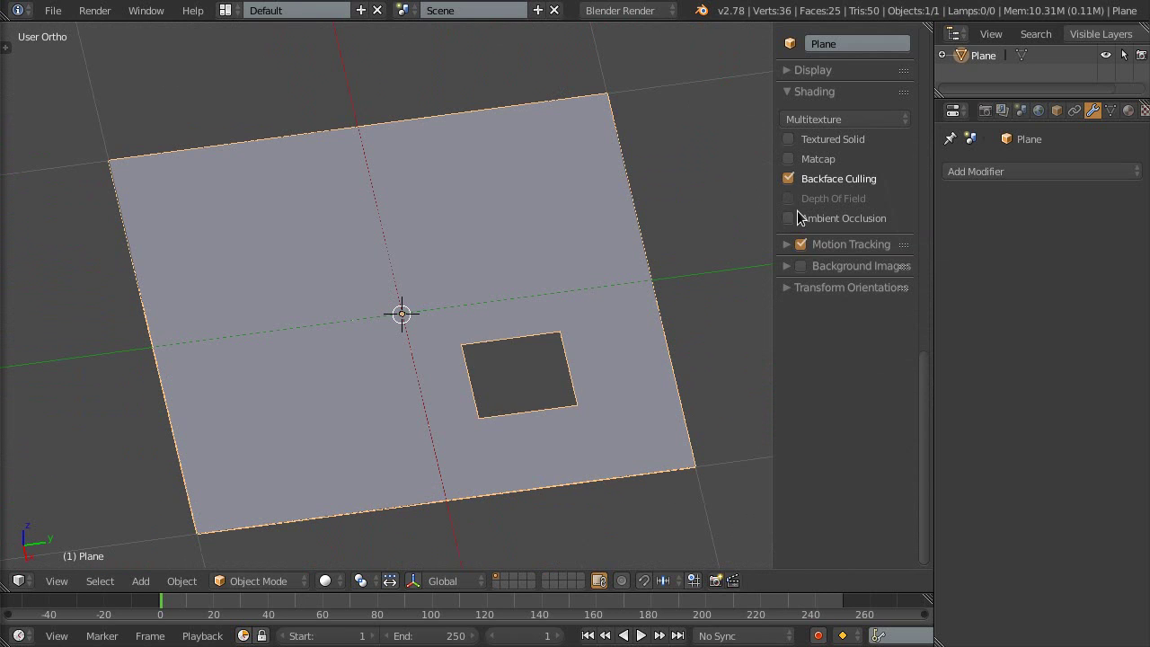
In Edit Mode, select all faces and recalculate normals so every face points upward
mouse_move(491, 331)
middle_down()
mouse_move(491, 351)
mouse_move(452, 188)
mouse_move(462, 134)
mouse_move(443, 203)
mouse_move(444, 452)
mouse_move(437, 439)
mouse_move(452, 409)
mouse_move(470, 405)
mouse_move(438, 384)
mouse_move(508, 436)
mouse_move(547, 386)
mouse_move(515, 391)
mouse_move(472, 374)
mouse_move(508, 378)
mouse_move(495, 314)
middle_up()
scroll(485, 375, up, 2)
mouse_move(502, 448)
middle_down()
mouse_move(487, 447)
mouse_move(482, 393)
mouse_move(493, 314)
mouse_move(485, 359)
mouse_move(498, 465)
mouse_move(494, 399)
mouse_move(470, 385)
mouse_move(458, 396)
mouse_move(501, 380)
mouse_move(491, 411)
mouse_move(500, 391)
mouse_move(602, 387)
mouse_move(521, 402)
mouse_move(573, 357)
mouse_move(500, 393)
mouse_move(532, 394)
mouse_move(441, 345)
mouse_move(444, 314)
mouse_move(503, 314)
mouse_move(567, 359)
mouse_move(557, 386)
mouse_move(522, 395)
middle_up()
key(Tab)
key(a)
key(a)
key(ctrl+n)
key(a)
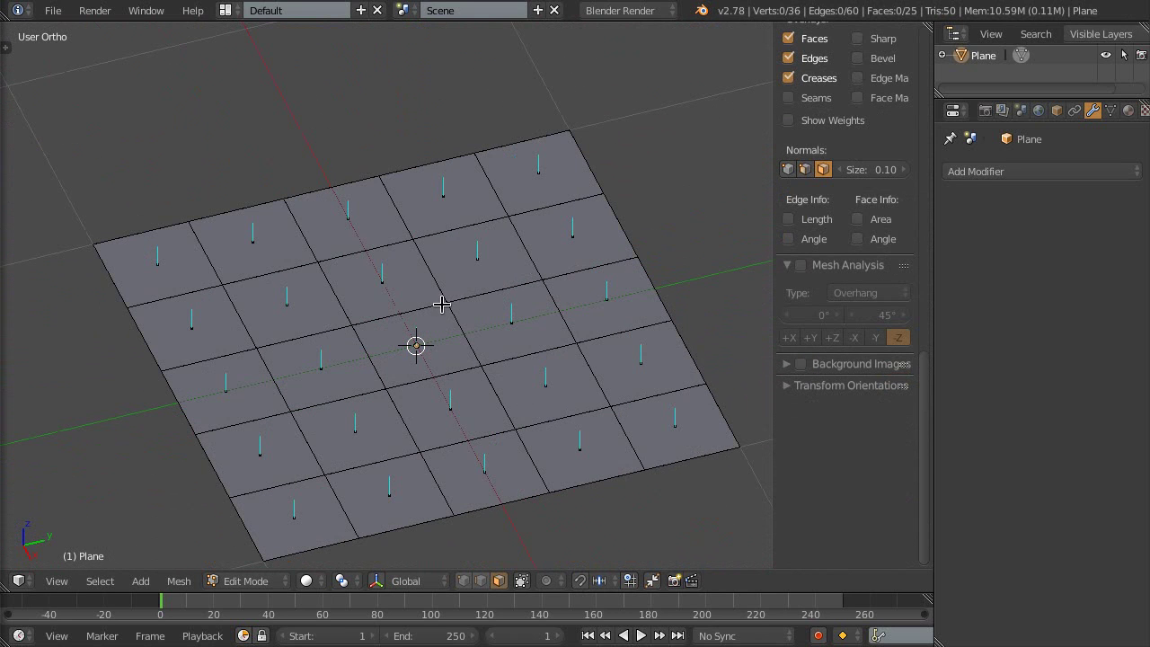
Select all linked faces and flip their normals twice, leaving them pointing upward
shift+middle_drag(547, 377, 519, 359)
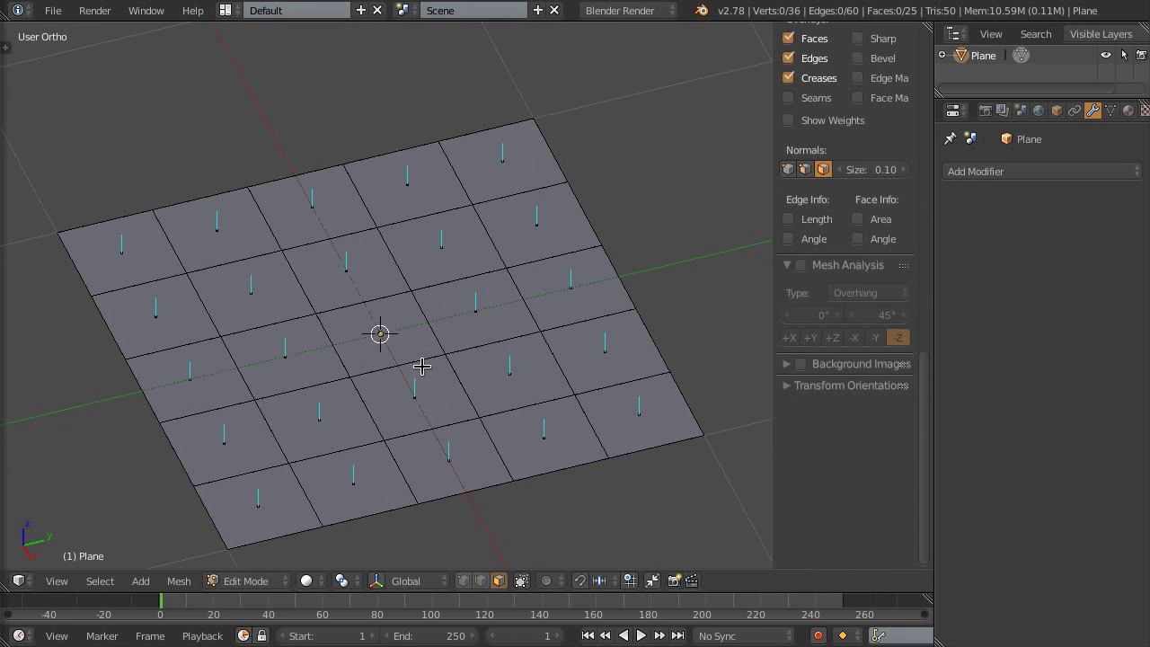
right_click(552, 364)
key(ctrl+l)
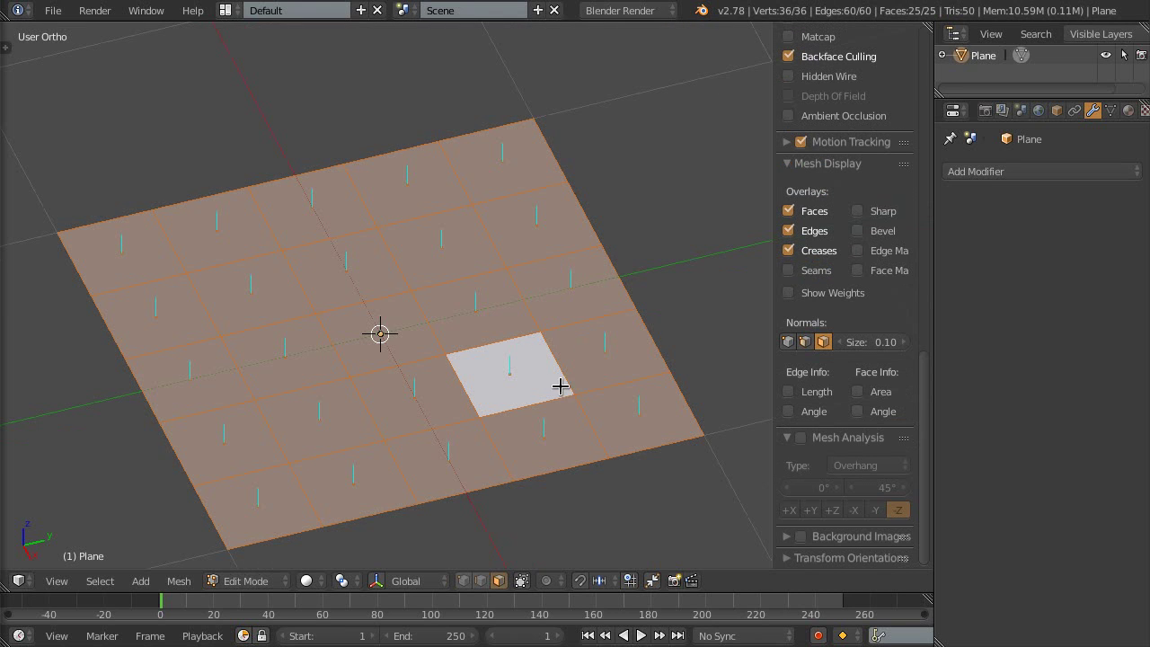
key(w)
click(503, 368)
mouse_move(493, 365)
middle_down()
mouse_move(457, 386)
mouse_move(490, 362)
middle_up()
key(w)
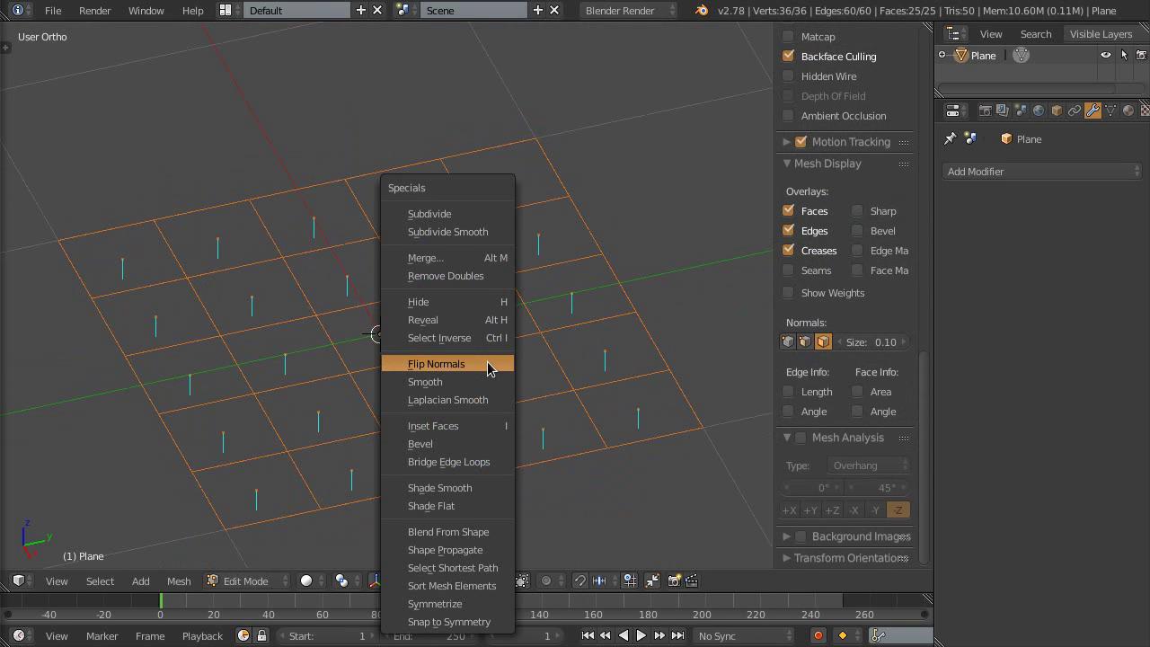
click(487, 362)
Select only the front-right face and flip its normal downward again
middle_drag(473, 354, 474, 372)
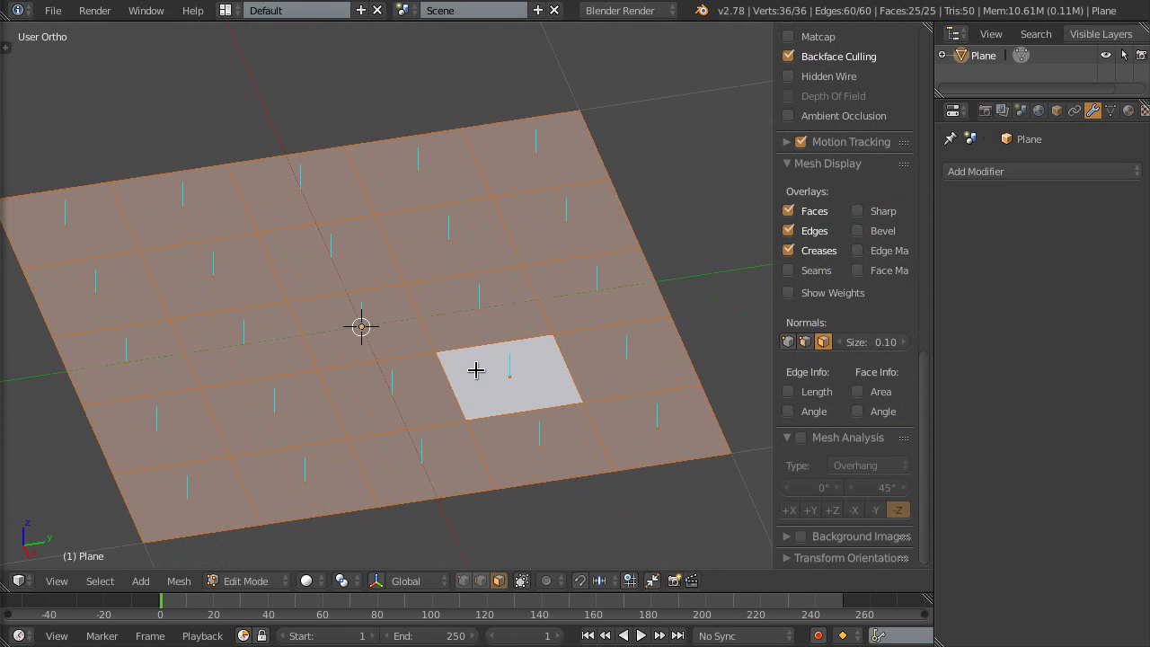
right_click(480, 370)
key(w)
click(451, 367)
middle_drag(454, 370, 490, 385)
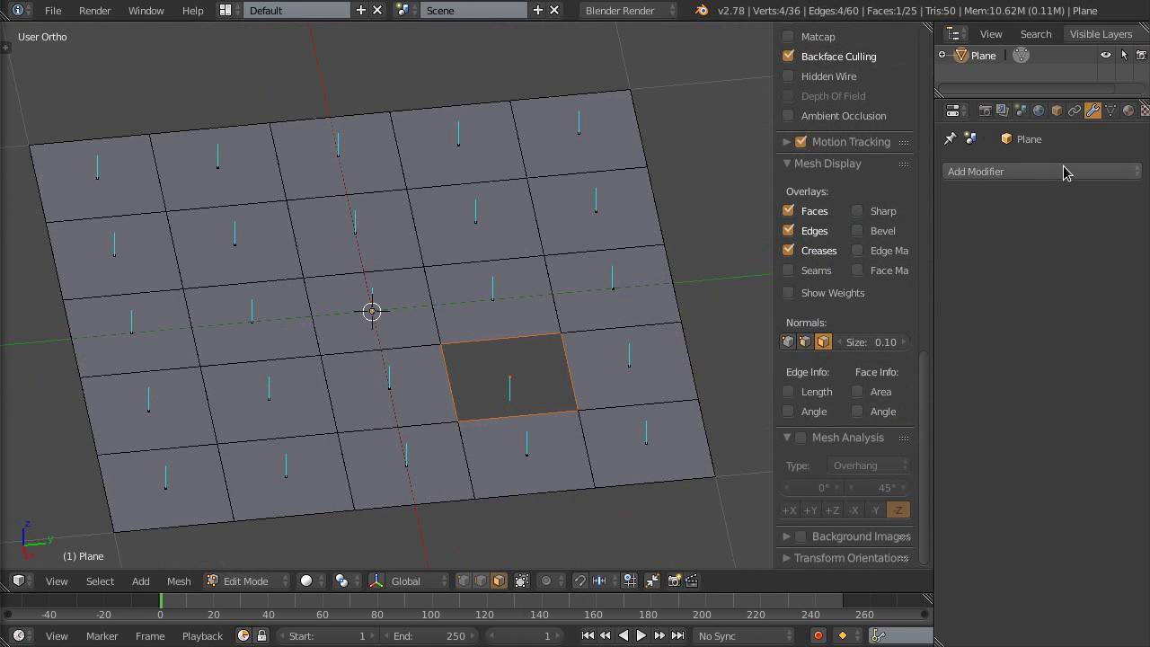
Add a Solidify modifier (thickness 0.01) and inspect the plane's thickness in Object Mode
click(1066, 172)
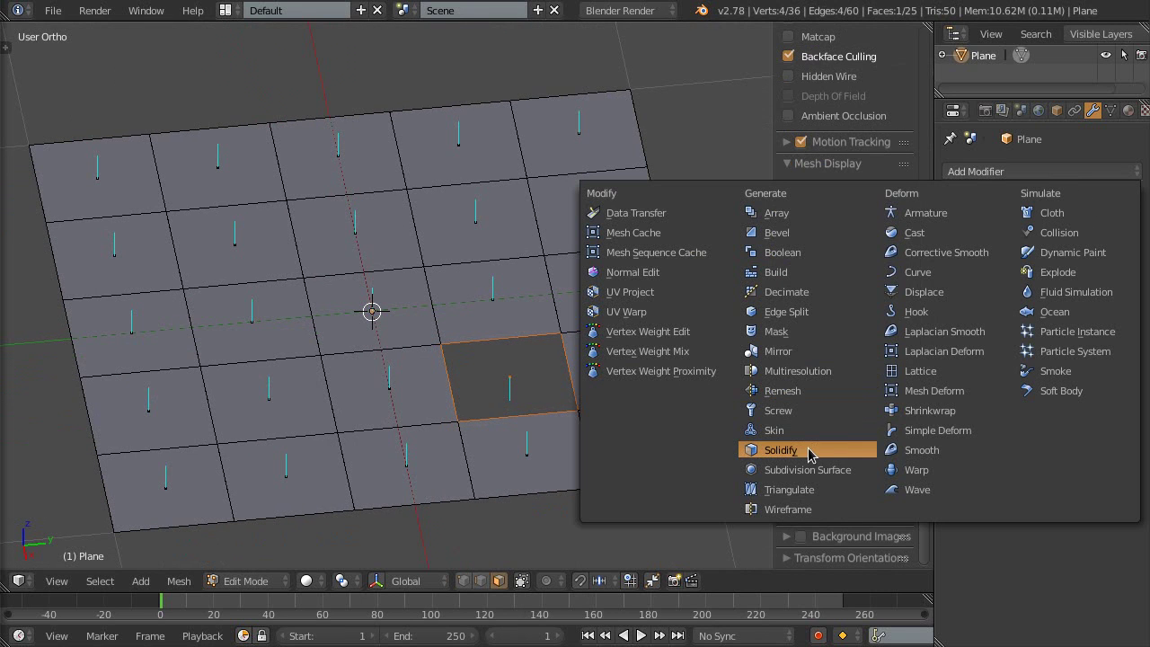
click(810, 450)
key(Tab)
mouse_move(546, 398)
middle_down()
mouse_move(579, 367)
mouse_move(556, 318)
mouse_move(544, 323)
mouse_move(536, 287)
mouse_move(544, 341)
mouse_move(538, 335)
middle_up()
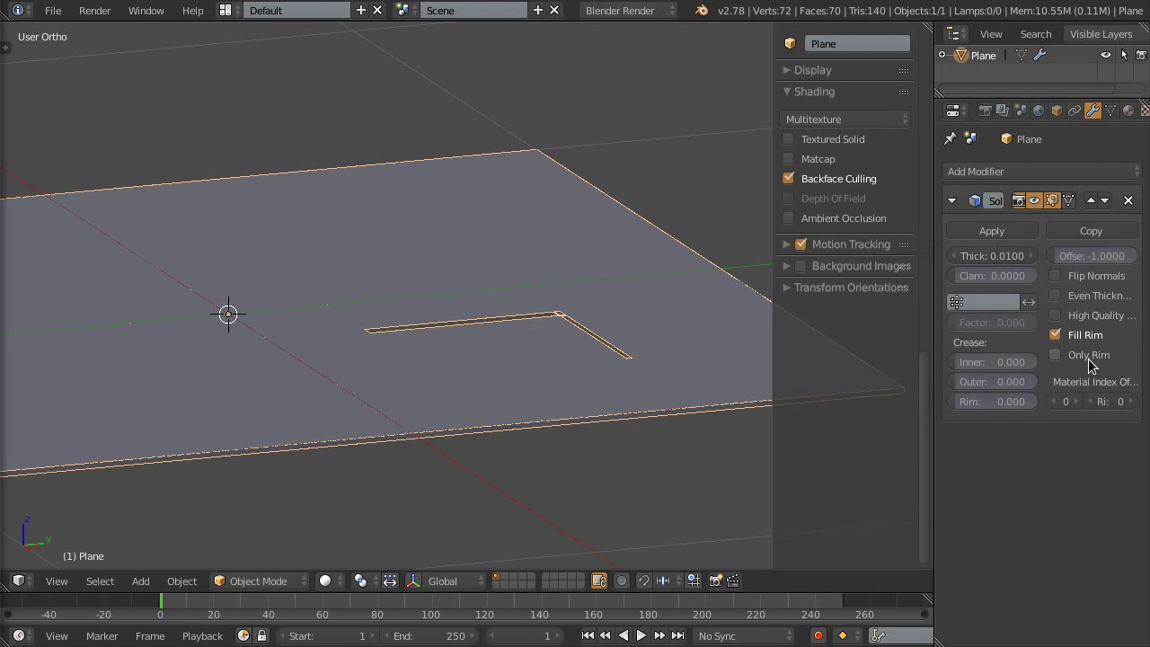
mouse_move(533, 244)
middle_down()
mouse_move(570, 283)
mouse_move(554, 308)
mouse_move(470, 292)
mouse_move(543, 402)
middle_up()
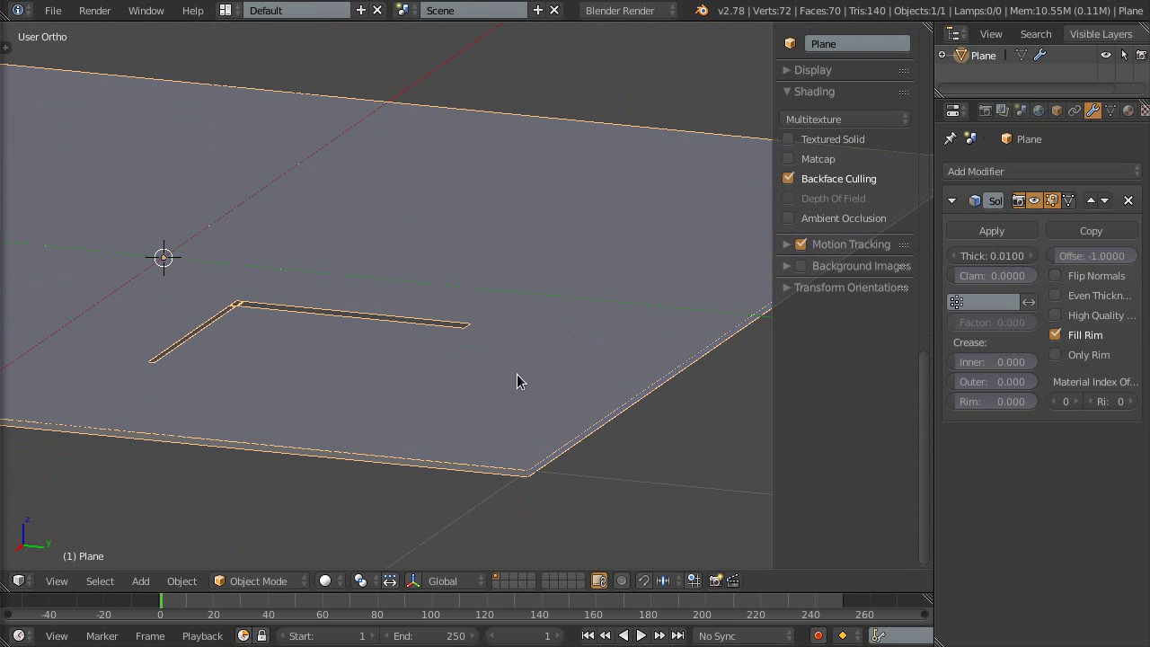
mouse_move(485, 284)
middle_down()
mouse_move(500, 303)
mouse_move(503, 239)
mouse_move(500, 290)
mouse_move(554, 284)
mouse_move(519, 279)
mouse_move(539, 257)
mouse_move(535, 335)
mouse_move(598, 315)
mouse_move(575, 303)
middle_up()
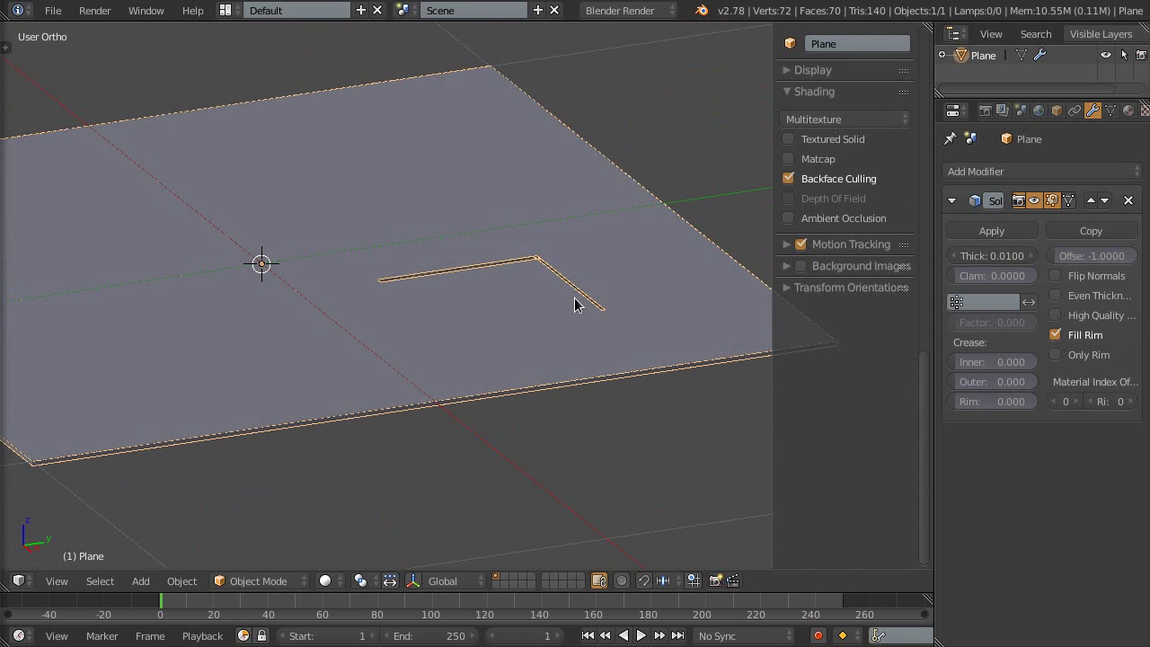
Back in Edit Mode, flip the selected face's normals and return to Object Mode
key(Tab)
mouse_move(529, 271)
middle_down()
mouse_move(441, 282)
mouse_move(495, 272)
middle_up()
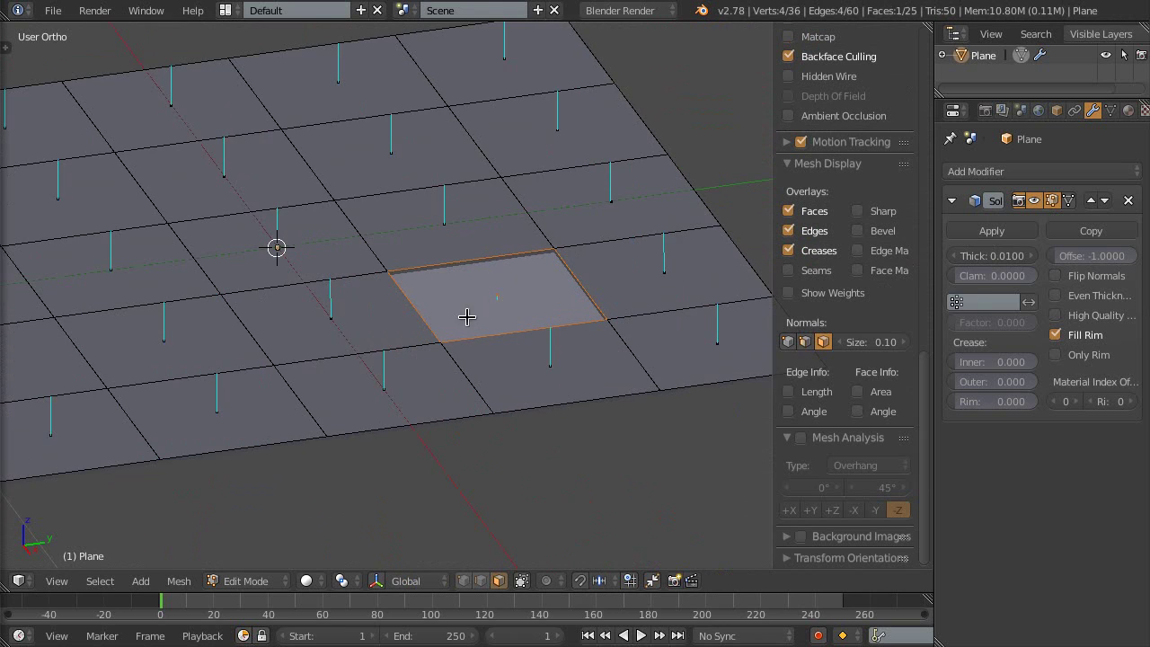
middle_drag(466, 316, 473, 314)
mouse_move(462, 367)
middle_down()
mouse_move(391, 377)
mouse_move(599, 380)
mouse_move(543, 322)
mouse_move(493, 329)
mouse_move(542, 344)
mouse_move(496, 333)
middle_up()
key(w)
click(568, 319)
key(Tab)
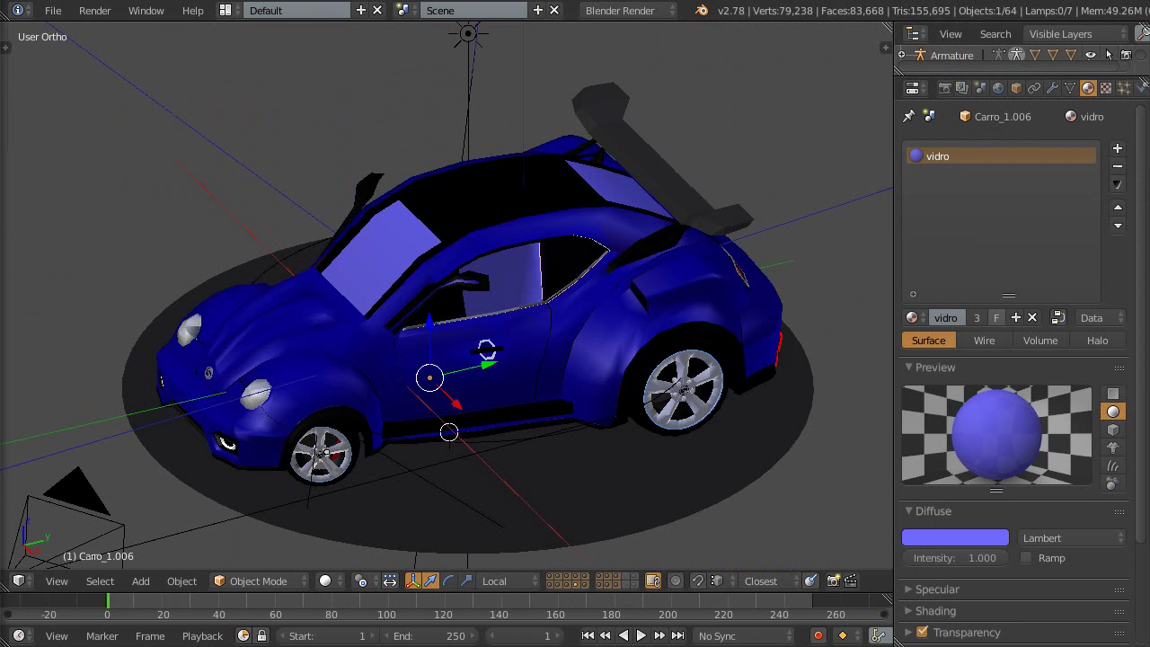
Inspect the blue car's door and roof, and select the whole window glass mesh
middle_drag(526, 334, 480, 286)
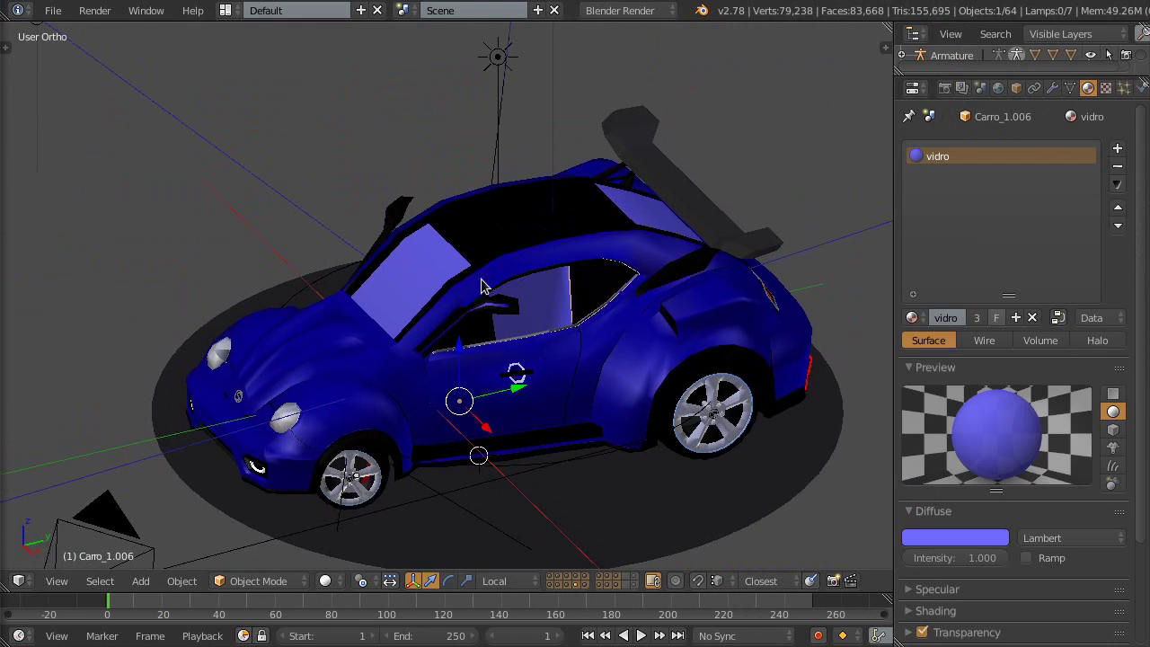
mouse_move(566, 335)
middle_down()
mouse_move(475, 342)
mouse_move(386, 287)
middle_up()
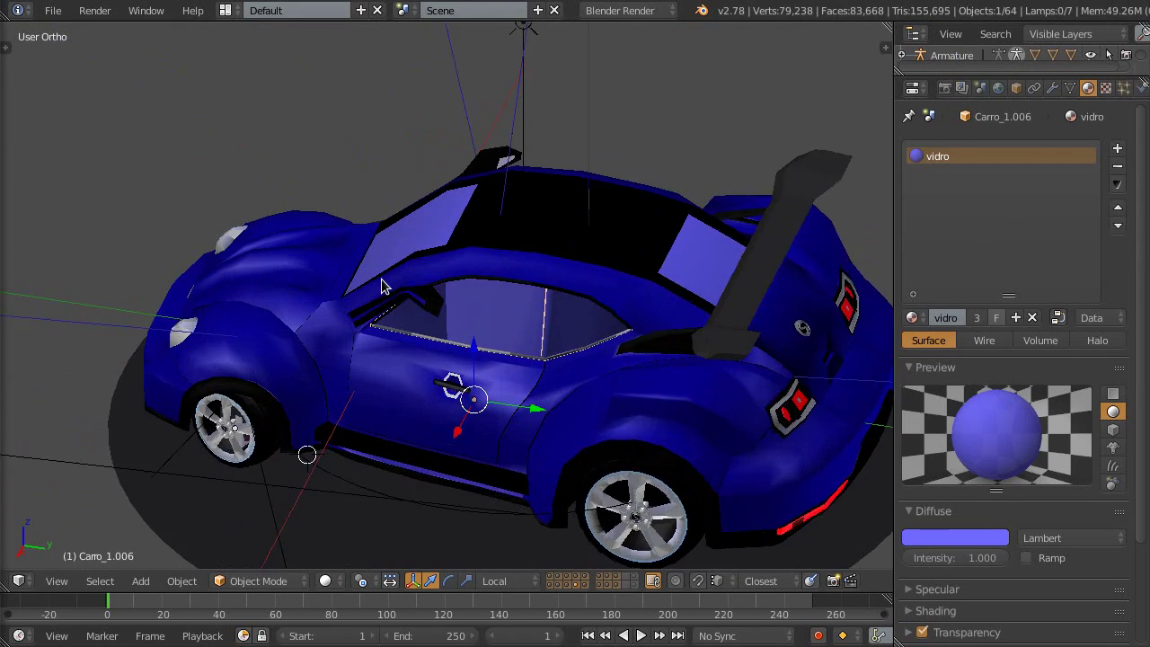
scroll(467, 326, up, 5)
mouse_move(467, 326)
middle_down()
mouse_move(458, 341)
mouse_move(527, 339)
mouse_move(495, 323)
mouse_move(575, 314)
middle_up()
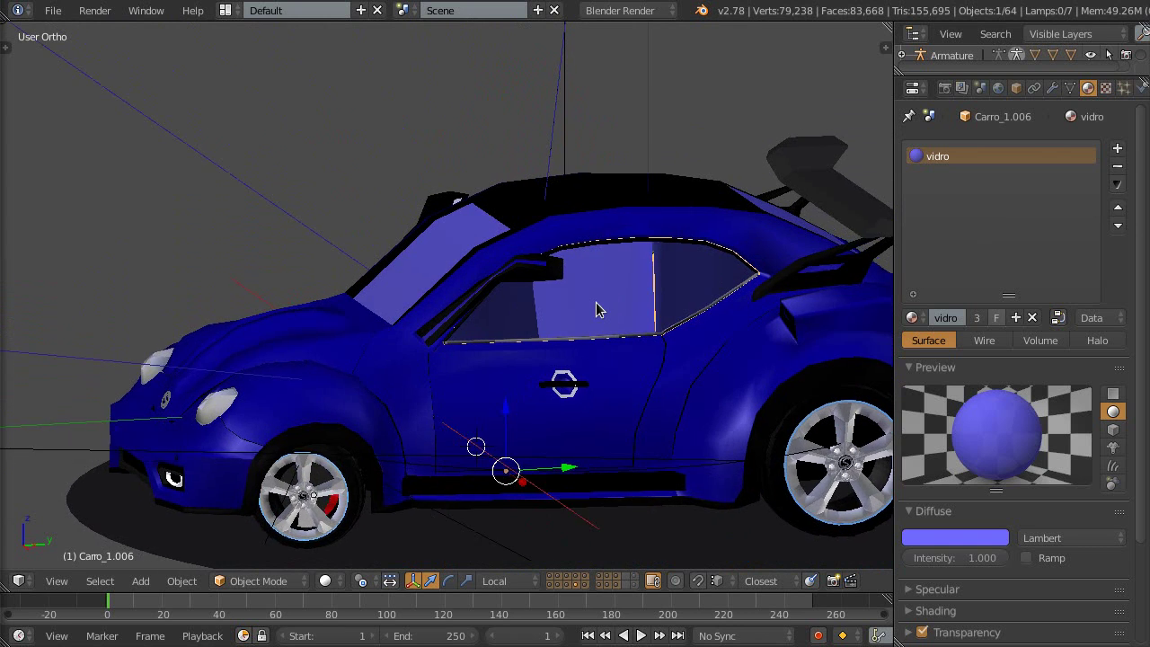
scroll(593, 307, up, 2)
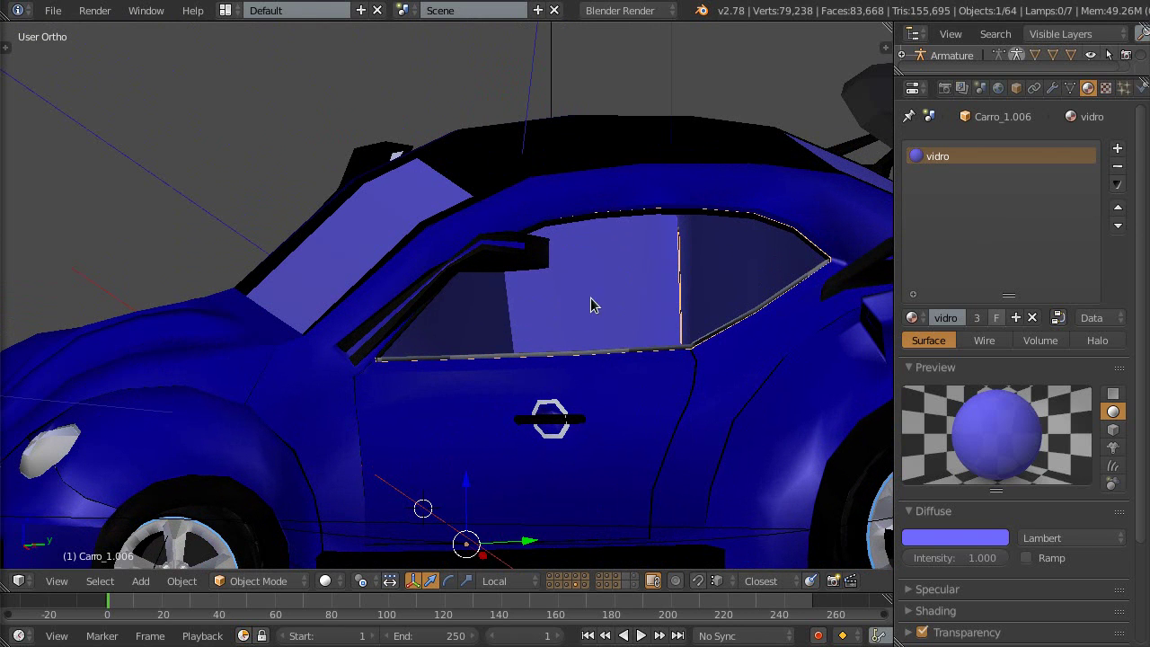
middle_drag(617, 302, 519, 345)
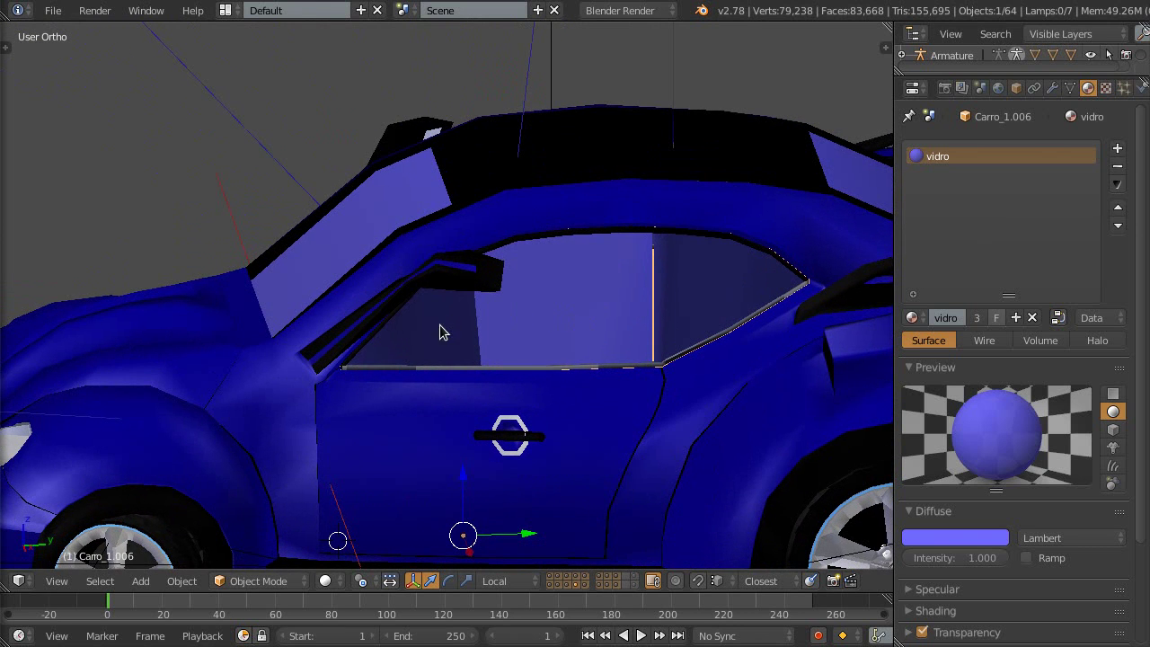
mouse_move(432, 334)
middle_down()
mouse_move(458, 372)
mouse_move(374, 341)
mouse_move(716, 336)
mouse_move(654, 321)
middle_up()
key(Tab)
key(a)
key(a)
key(a)
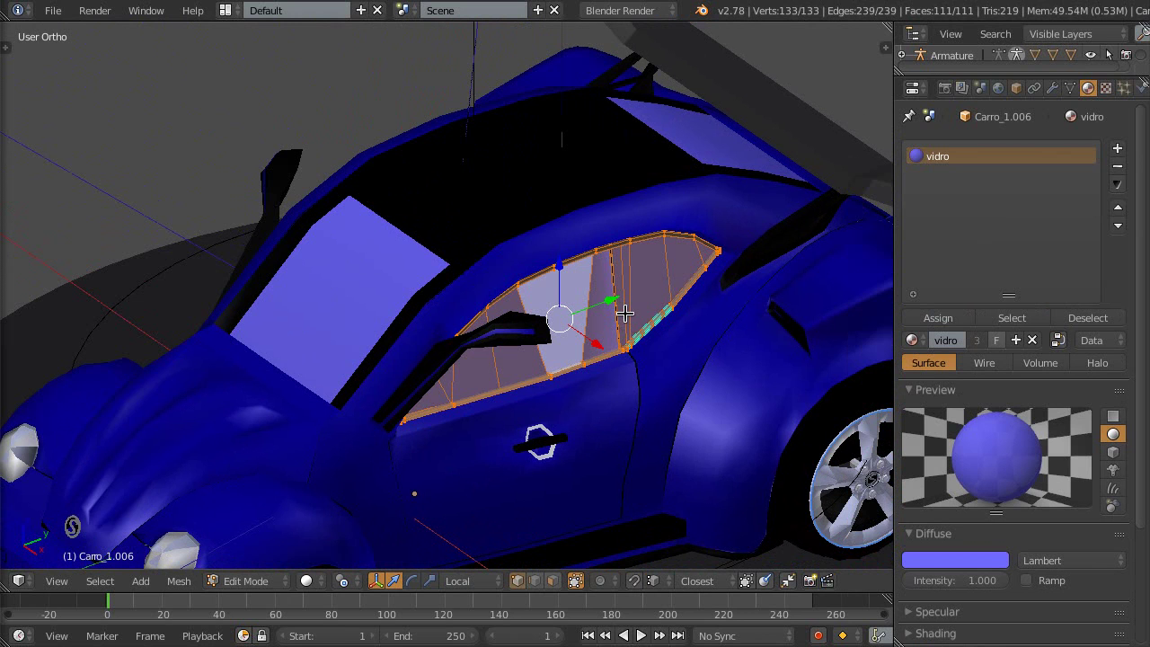
key(Tab)
Inspect the car's front and underside, then turn on Backface Culling in the N panel
scroll(624, 321, down, 4)
key(KP_4)
key(KP_4)
mouse_move(566, 332)
middle_down()
mouse_move(462, 378)
mouse_move(192, 423)
middle_up()
scroll(392, 275, up, 4)
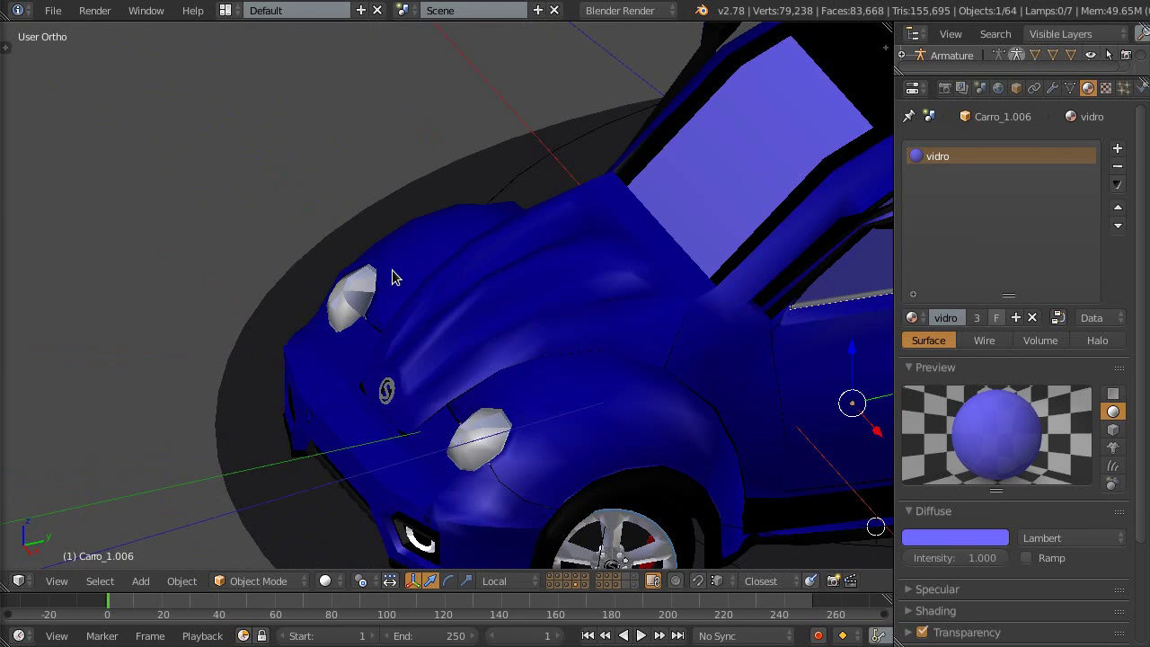
scroll(340, 296, up, 3)
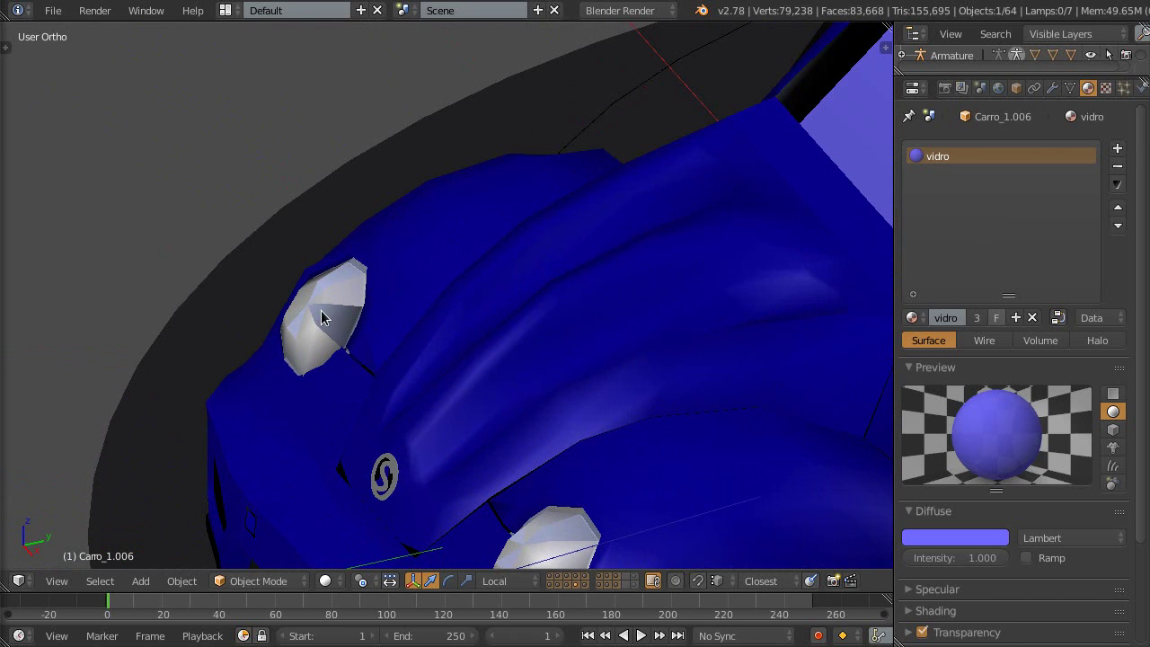
scroll(322, 323, down, 3)
middle_drag(497, 443, 341, 392)
scroll(359, 368, up, 3)
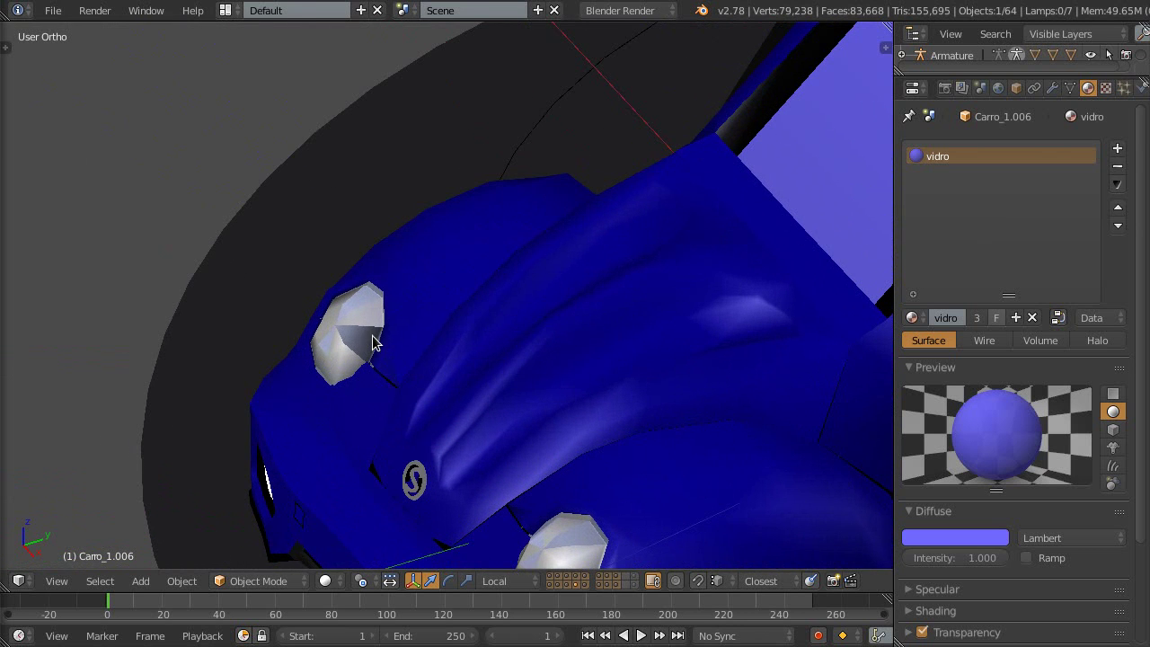
scroll(344, 346, down, 3)
middle_drag(561, 421, 422, 482)
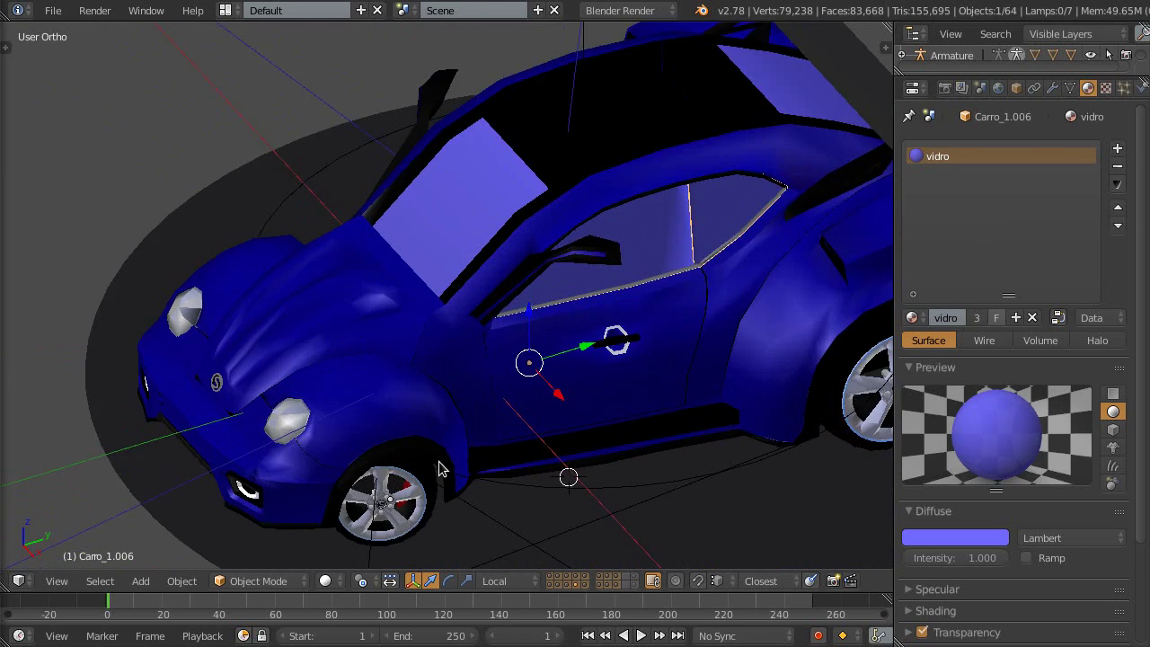
scroll(422, 482, up, 2)
scroll(402, 404, up, 2)
scroll(402, 404, up, 2)
scroll(401, 404, up, 3)
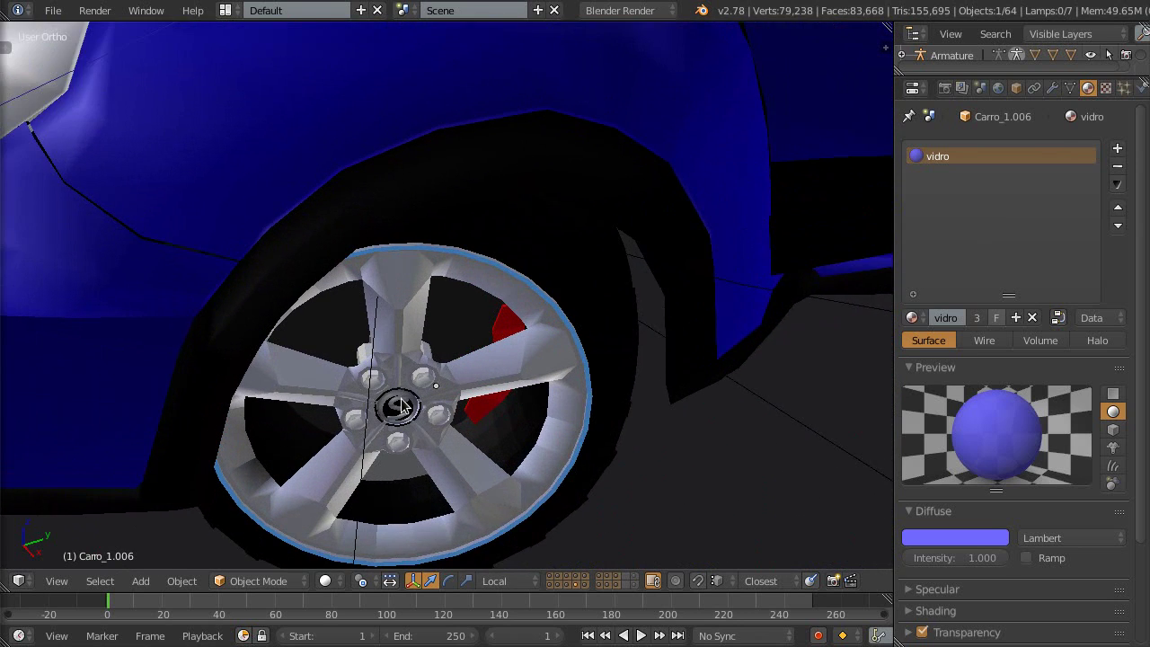
scroll(401, 406, up, 2)
scroll(366, 316, down, 3)
mouse_move(365, 316)
middle_down()
mouse_move(380, 303)
mouse_move(352, 287)
middle_up()
scroll(348, 283, down, 2)
key(n)
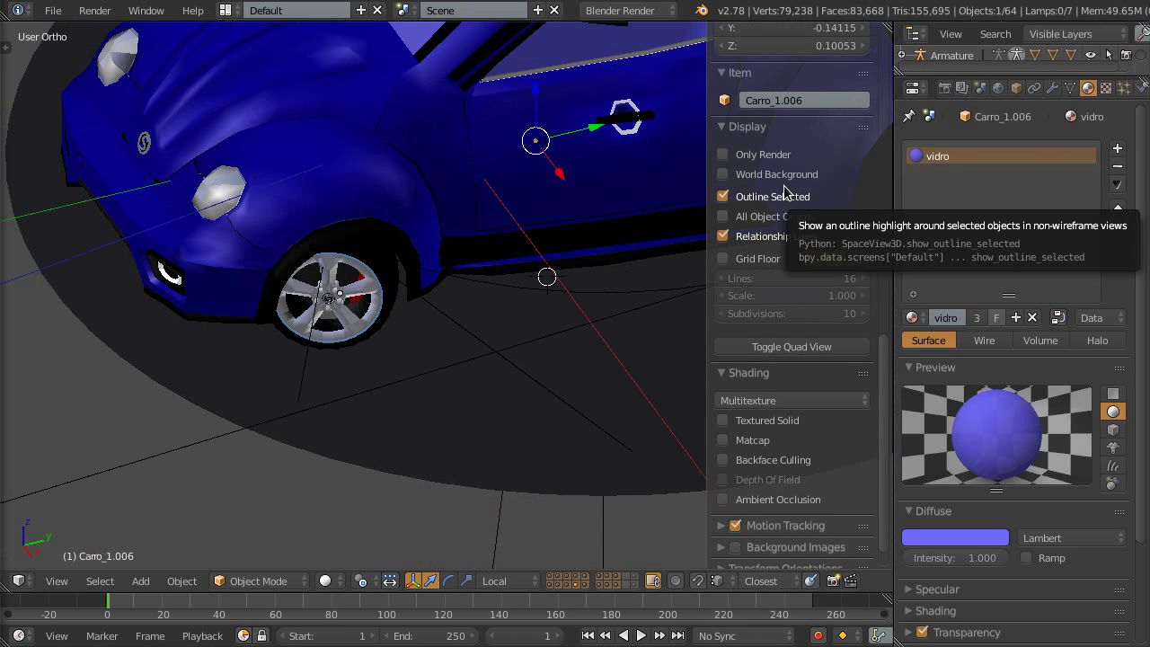
click(774, 468)
key(n)
Orbit to overhead, front and rear-side views of the car to compare its shapes
scroll(392, 300, down, 2)
mouse_move(392, 301)
middle_down()
mouse_move(500, 267)
mouse_move(440, 344)
mouse_move(490, 375)
mouse_move(531, 375)
mouse_move(447, 364)
mouse_move(467, 406)
mouse_move(429, 398)
middle_up()
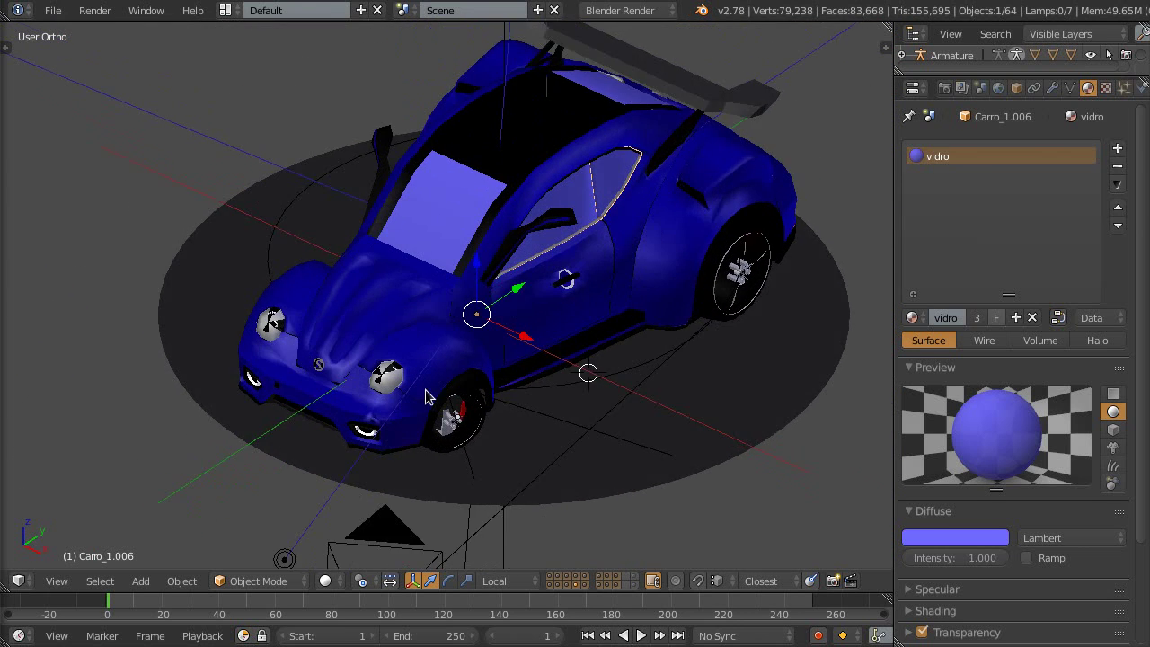
scroll(473, 441, up, 2)
middle_drag(517, 428, 499, 431)
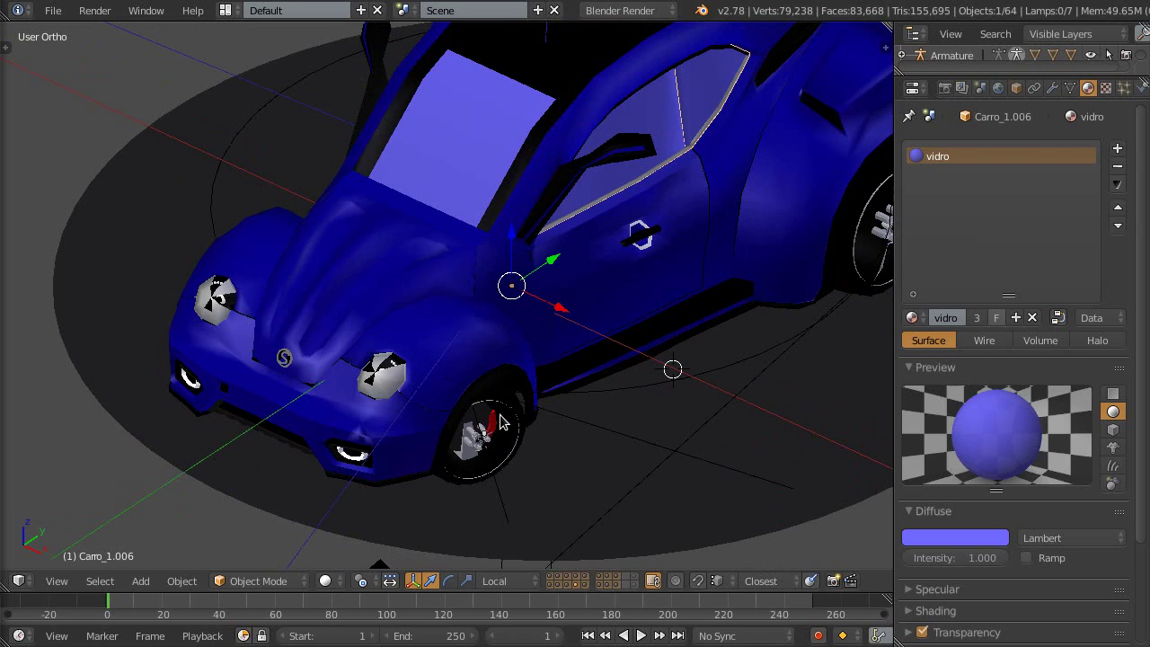
scroll(447, 360, down, 2)
mouse_move(447, 360)
middle_down()
mouse_move(631, 347)
mouse_move(426, 344)
mouse_move(464, 341)
middle_up()
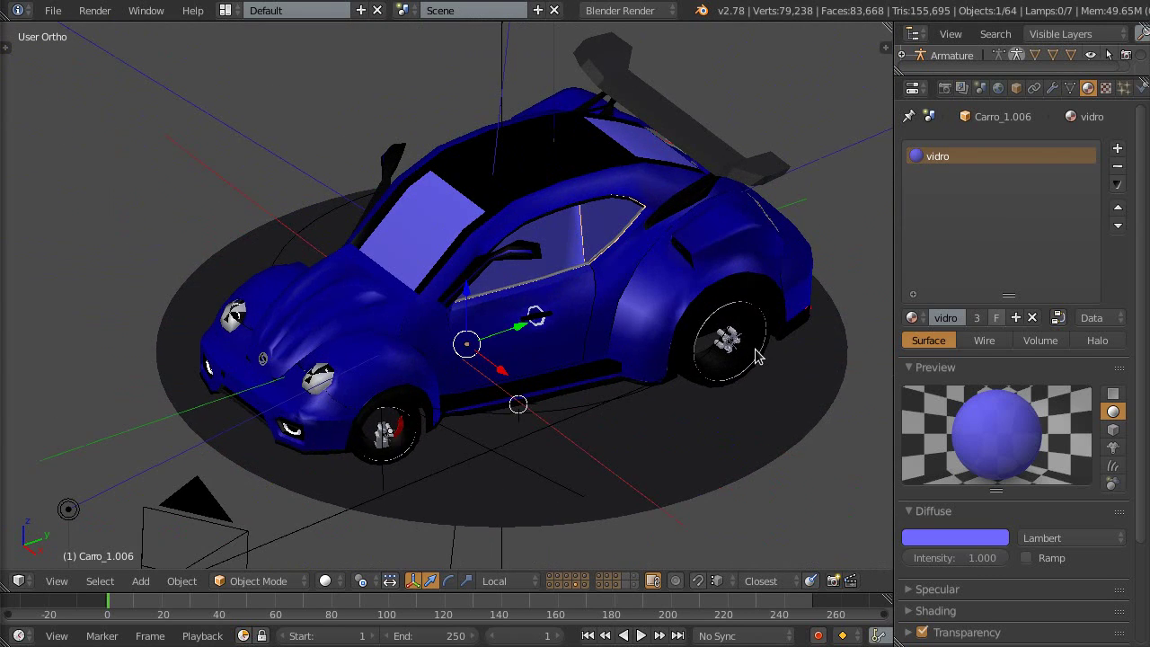
scroll(705, 333, up, 4)
scroll(723, 349, down, 3)
mouse_move(723, 348)
middle_down()
mouse_move(608, 374)
mouse_move(710, 352)
mouse_move(528, 364)
mouse_move(447, 351)
mouse_move(490, 351)
mouse_move(426, 377)
mouse_move(609, 357)
mouse_move(600, 373)
mouse_move(575, 364)
mouse_move(539, 378)
mouse_move(630, 352)
middle_up()
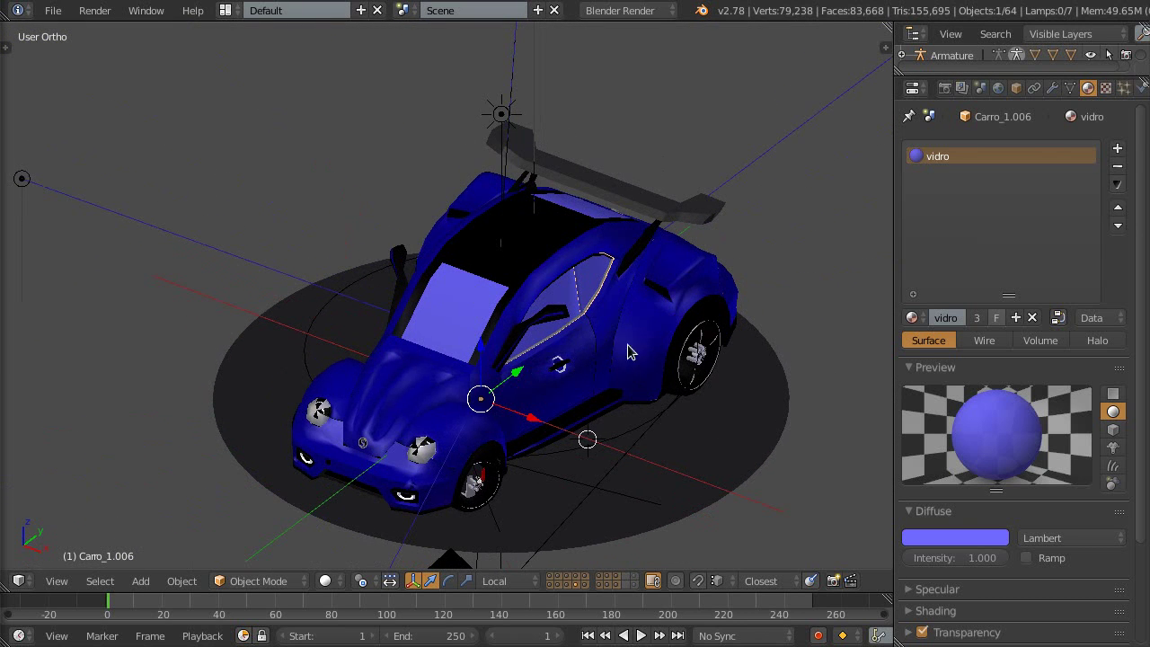
middle_drag(561, 389, 509, 405)
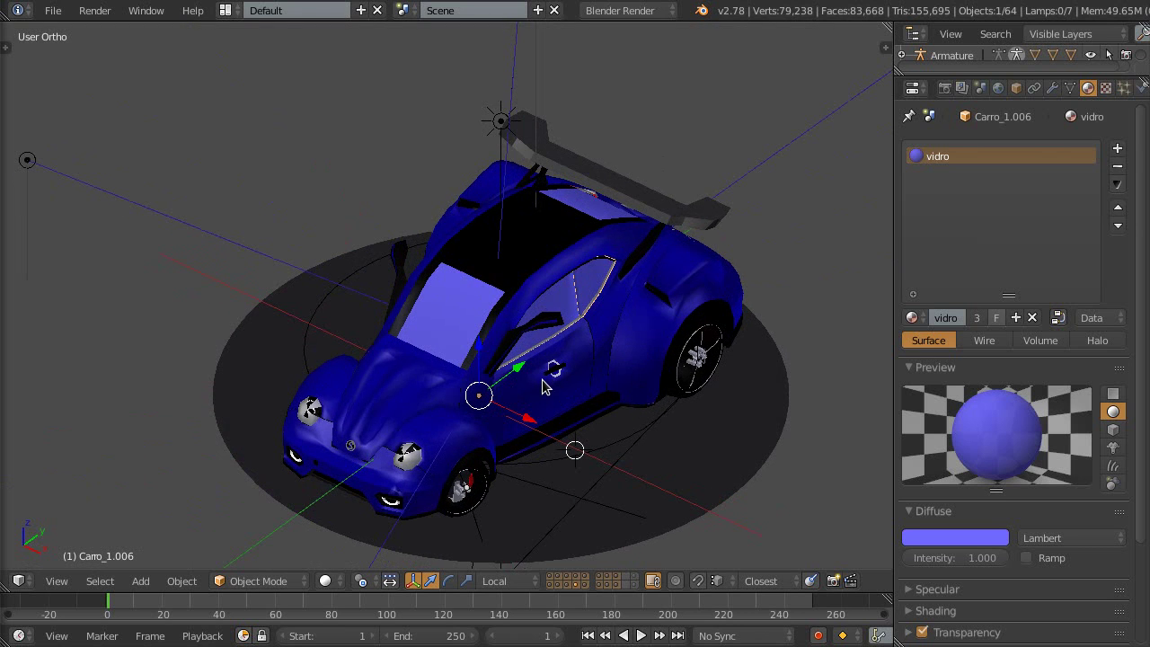
mouse_move(552, 373)
middle_down()
mouse_move(391, 376)
mouse_move(537, 371)
middle_up()
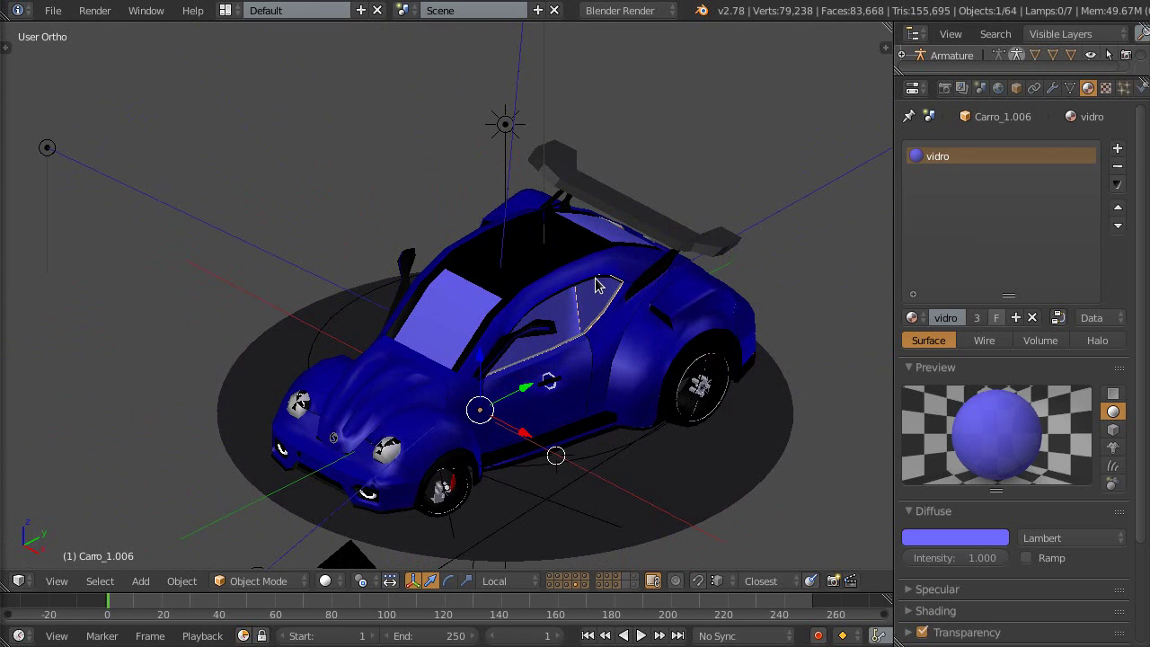
scroll(607, 416, up, 1)
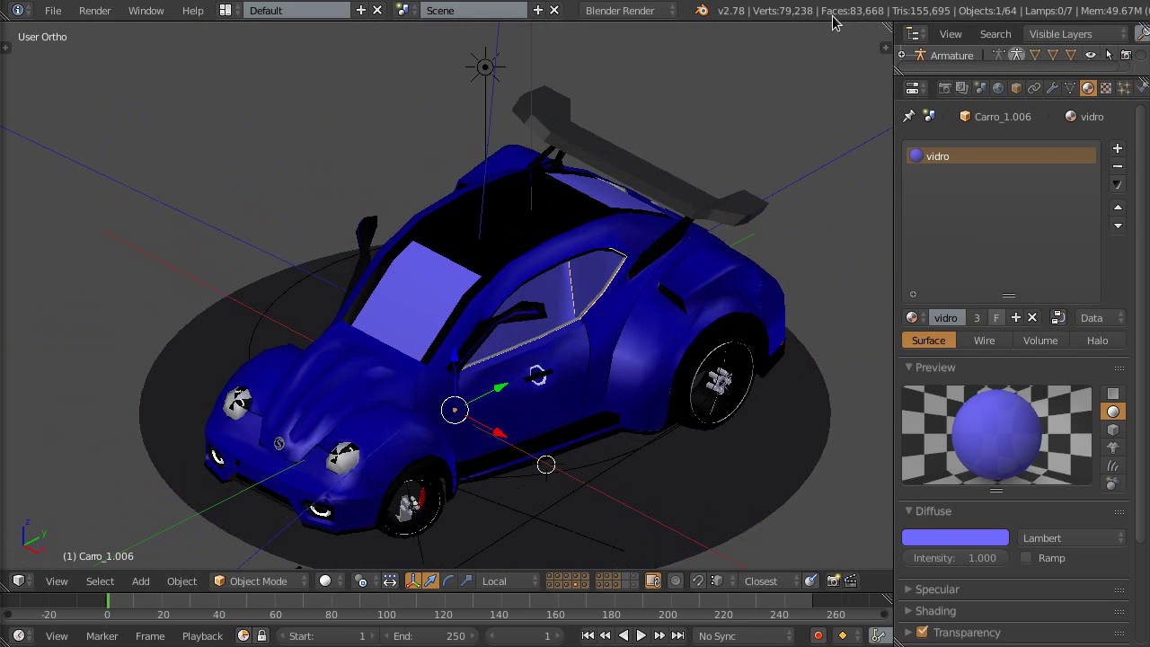
mouse_move(627, 305)
middle_down()
mouse_move(572, 318)
mouse_move(643, 315)
mouse_move(629, 330)
mouse_move(662, 311)
mouse_move(650, 329)
middle_up()
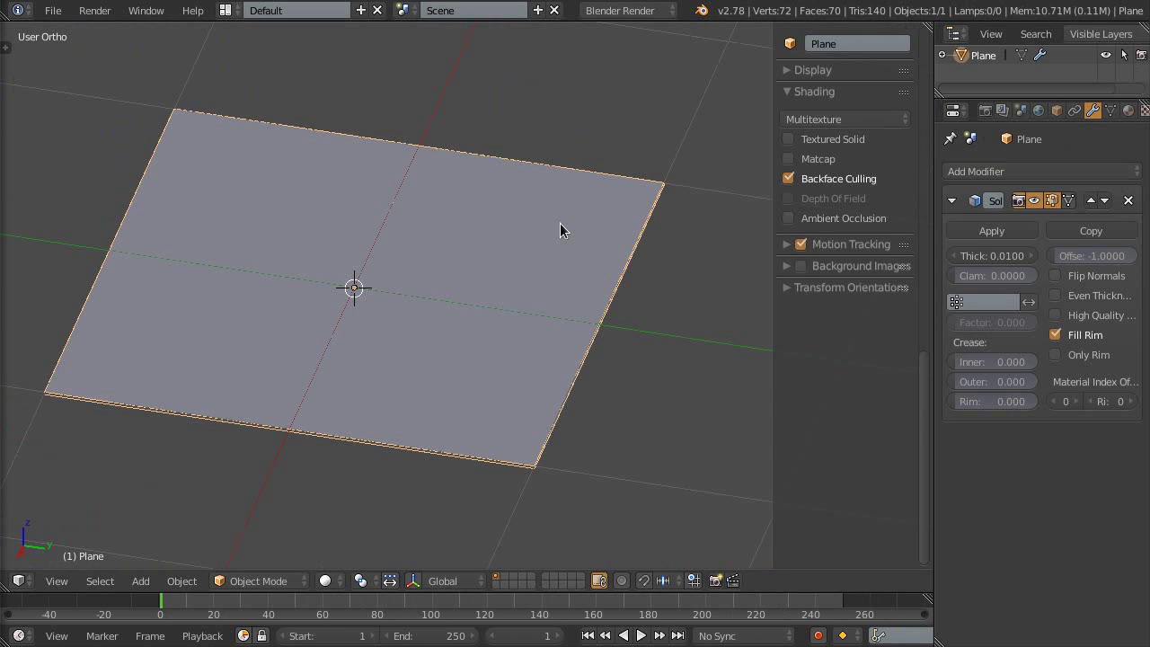
Delete the plane from the scene
scroll(559, 223, down, 2)
scroll(560, 224, up, 1)
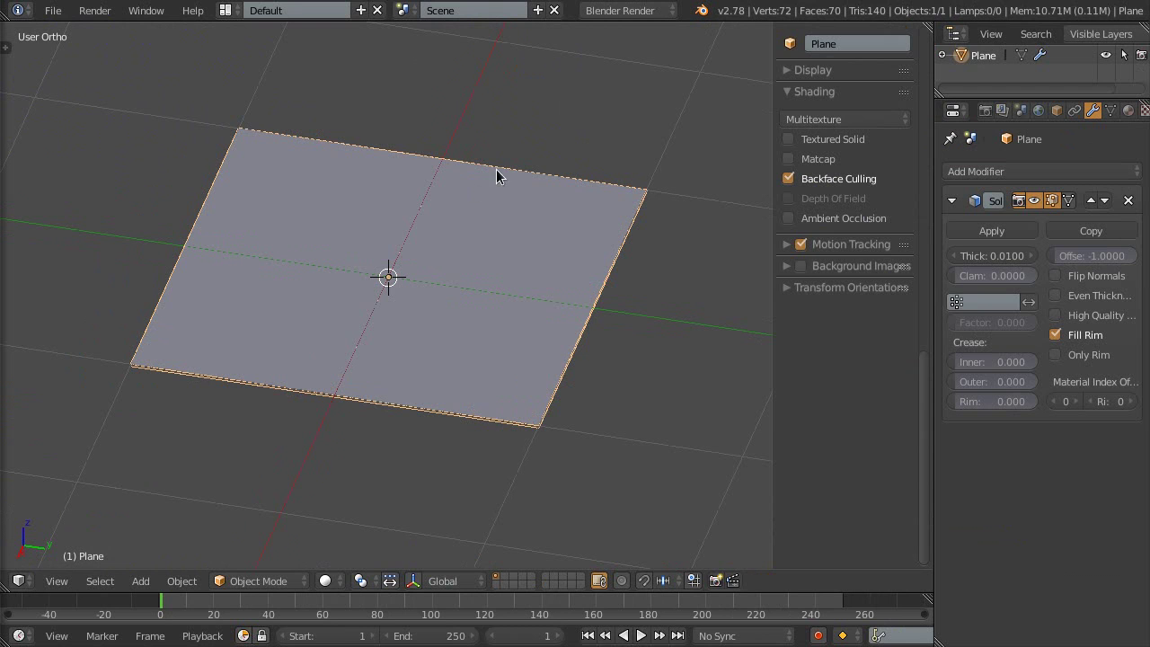
key(x)
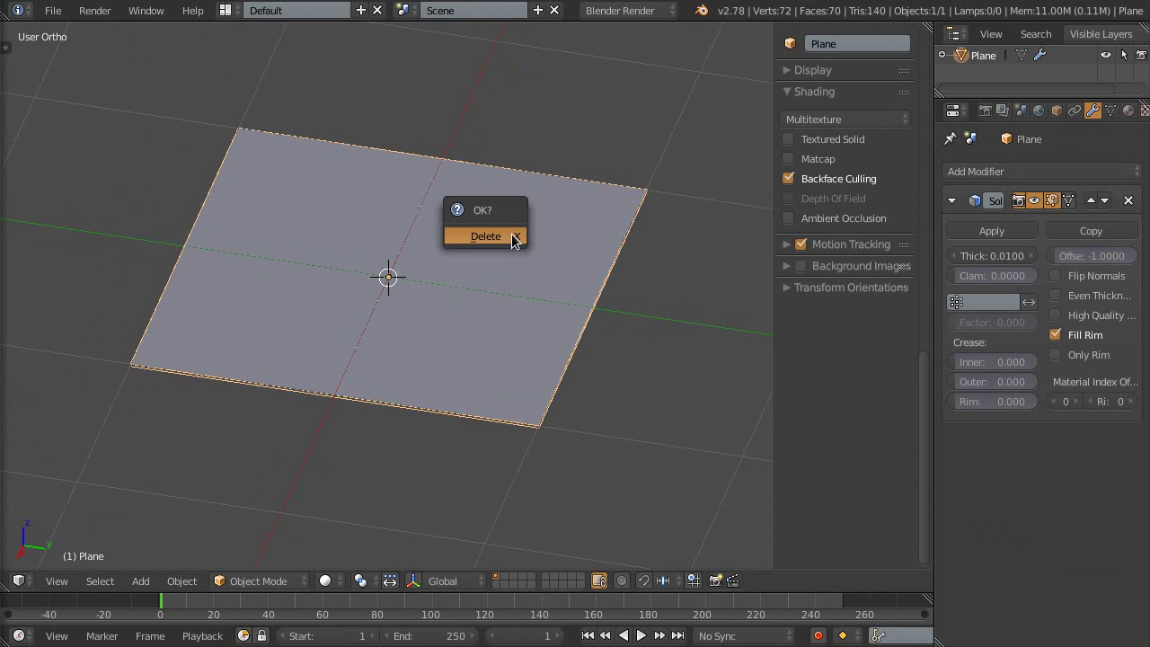
click(511, 235)
Orbit and zoom the view around the now-empty scene
ctrl+scroll(511, 235, up, 2)
ctrl+scroll(509, 247, up, 2)
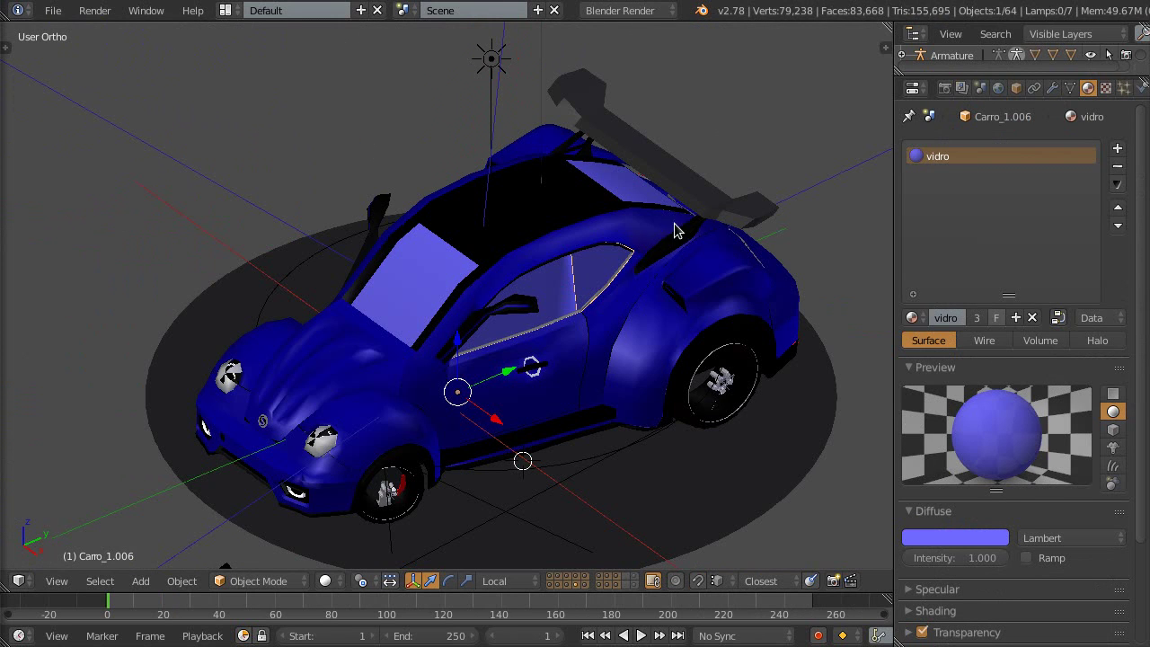
mouse_move(667, 297)
middle_down()
mouse_move(229, 415)
mouse_move(613, 358)
mouse_move(550, 330)
mouse_move(565, 326)
mouse_move(647, 336)
mouse_move(668, 356)
middle_up()
scroll(229, 415, up, 2)
scroll(216, 406, down, 1)
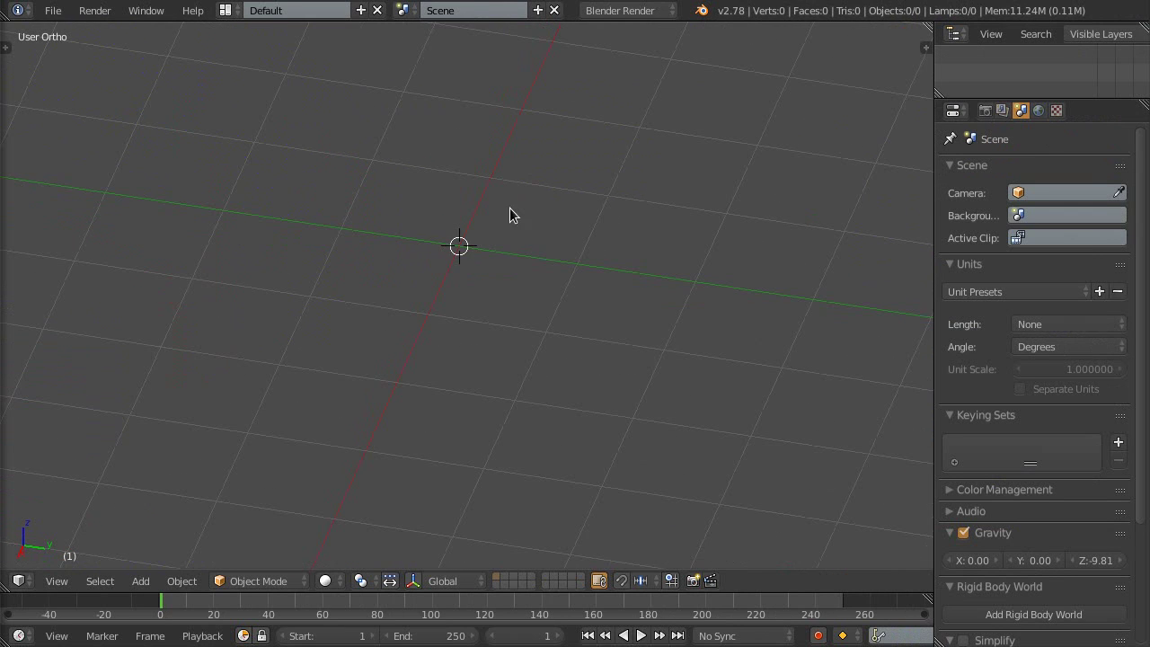
mouse_move(509, 216)
middle_down()
mouse_move(508, 275)
mouse_move(526, 272)
mouse_move(505, 226)
mouse_move(471, 236)
mouse_move(488, 264)
mouse_move(526, 270)
middle_up()
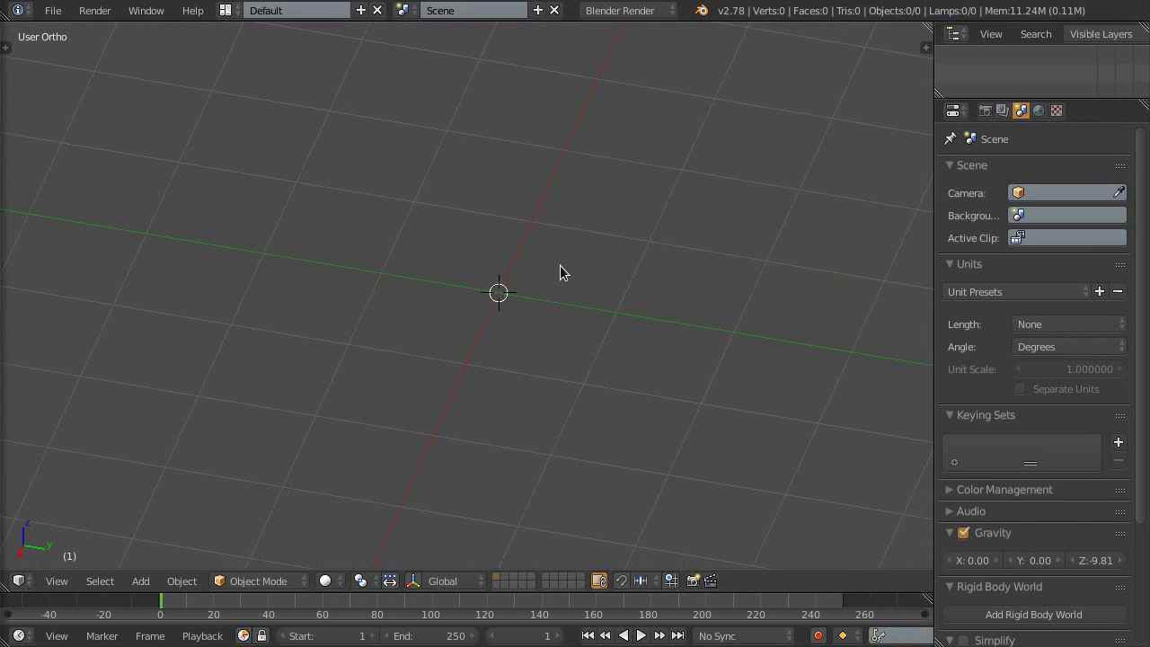
Add an 8-vertex, radius 1 circle mesh to the empty scene and bring up the modifier list
key(shift+a)
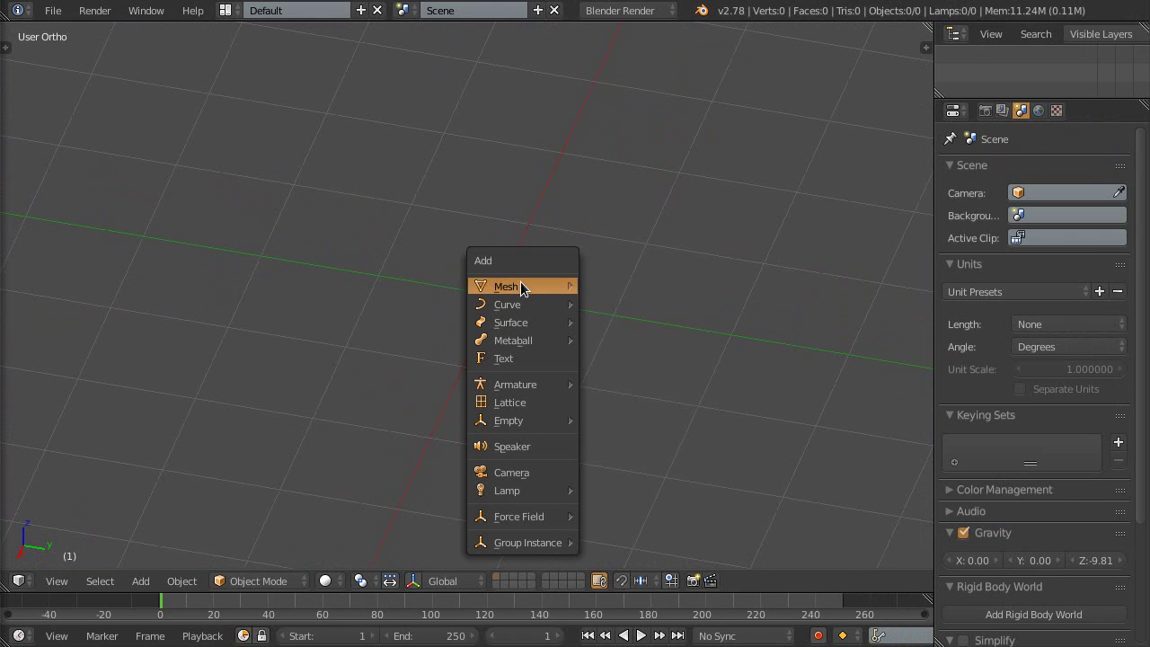
mouse_move(506, 286)
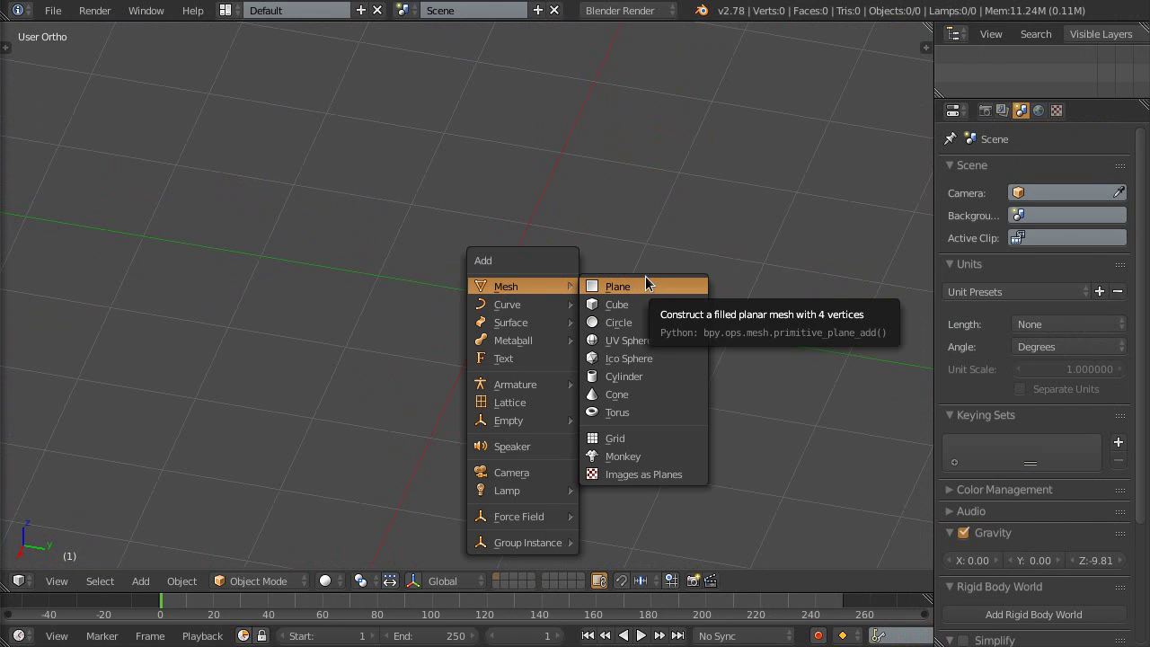
click(638, 321)
key(t)
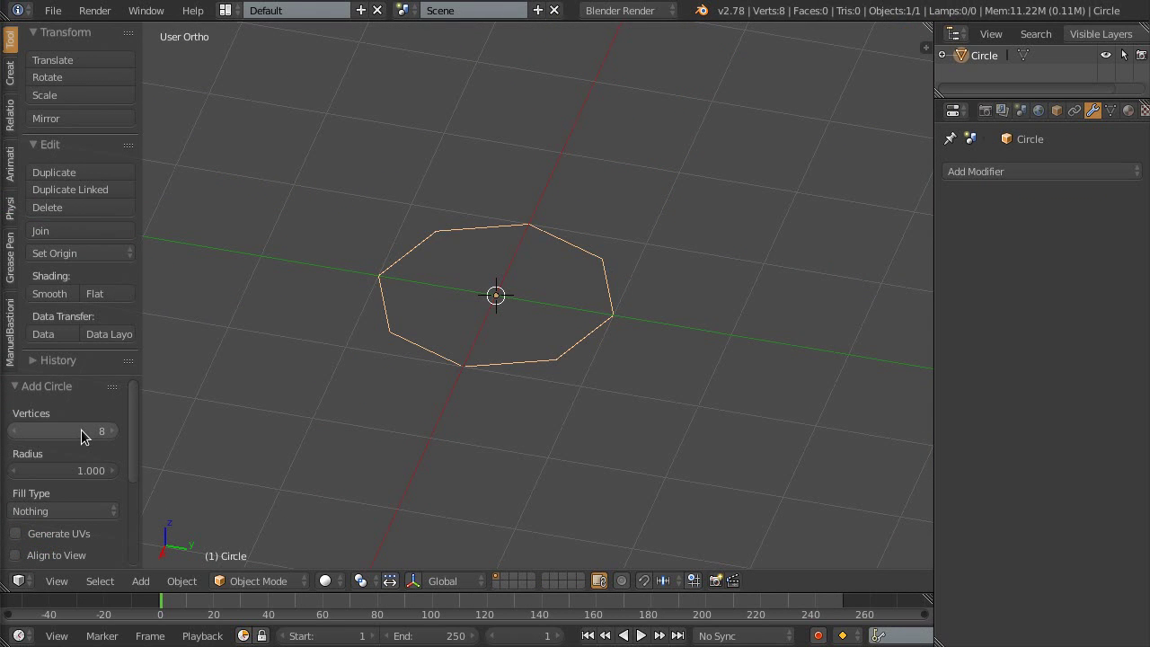
key(t)
mouse_move(517, 325)
middle_down()
mouse_move(486, 409)
mouse_move(575, 432)
mouse_move(573, 449)
mouse_move(848, 247)
middle_up()
click(1046, 171)
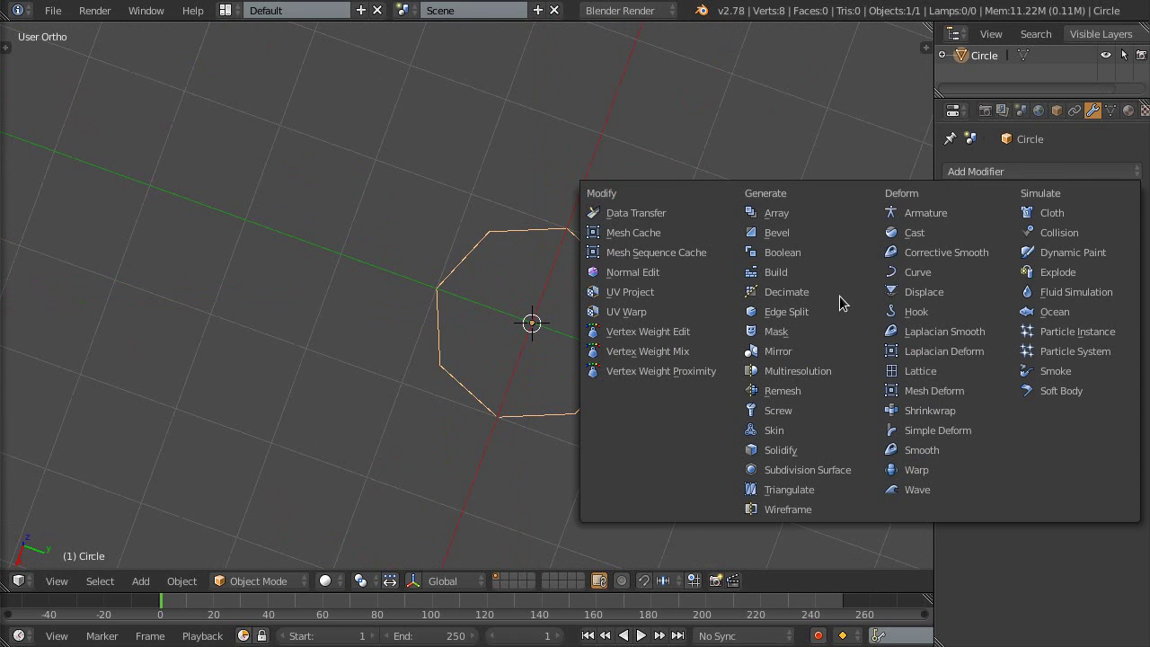
Add a Subdivision Surface modifier to the circle, trying viewport level 2 before settling on 1
click(827, 469)
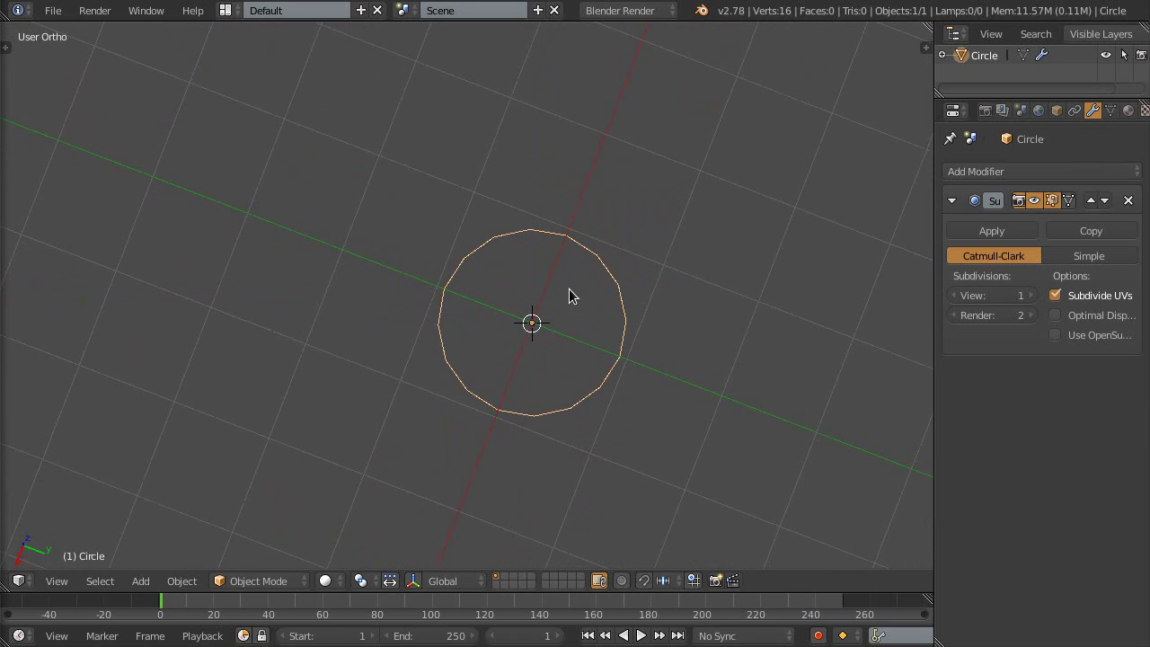
scroll(547, 228, up, 3)
scroll(545, 243, down, 1)
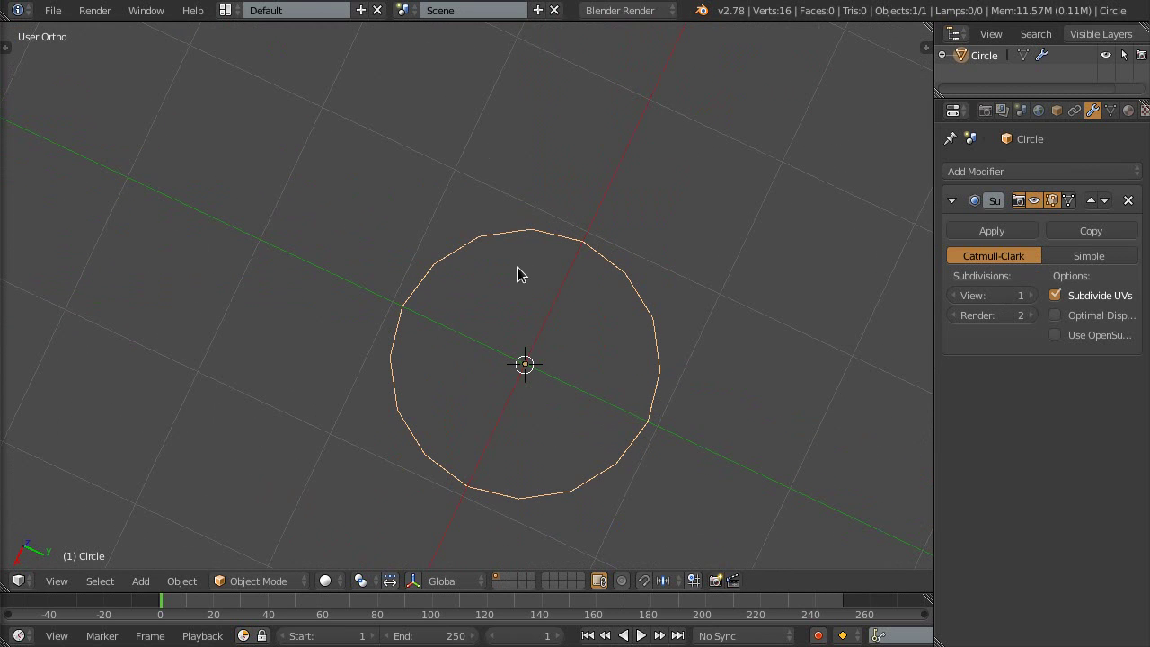
scroll(531, 236, up, 4)
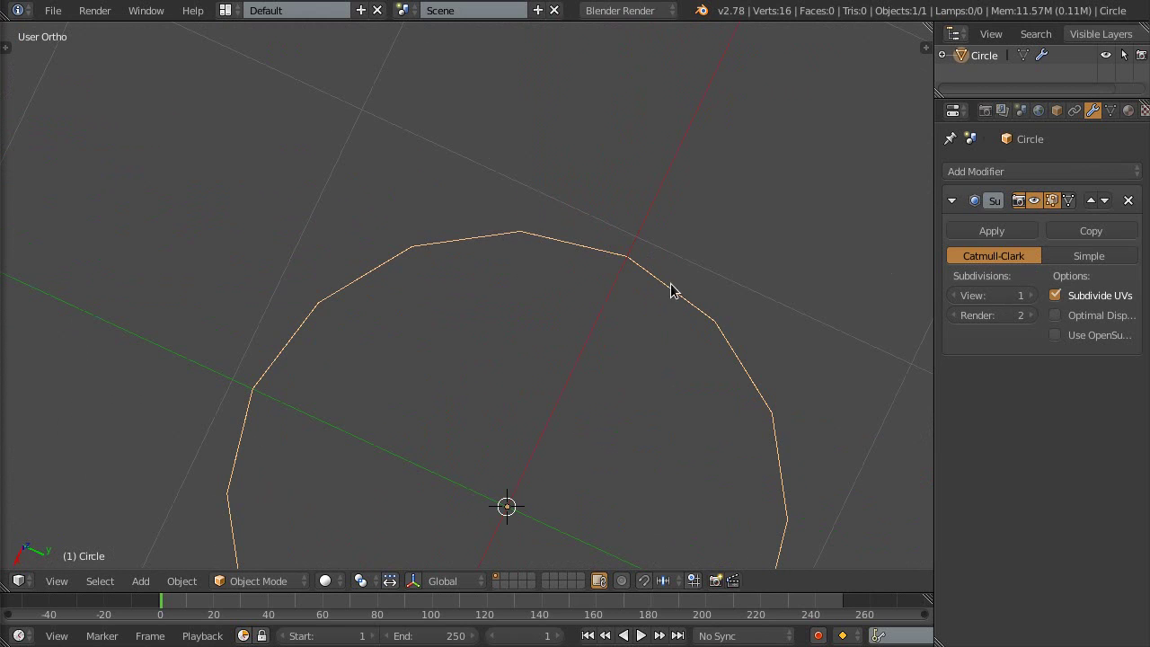
click(1028, 297)
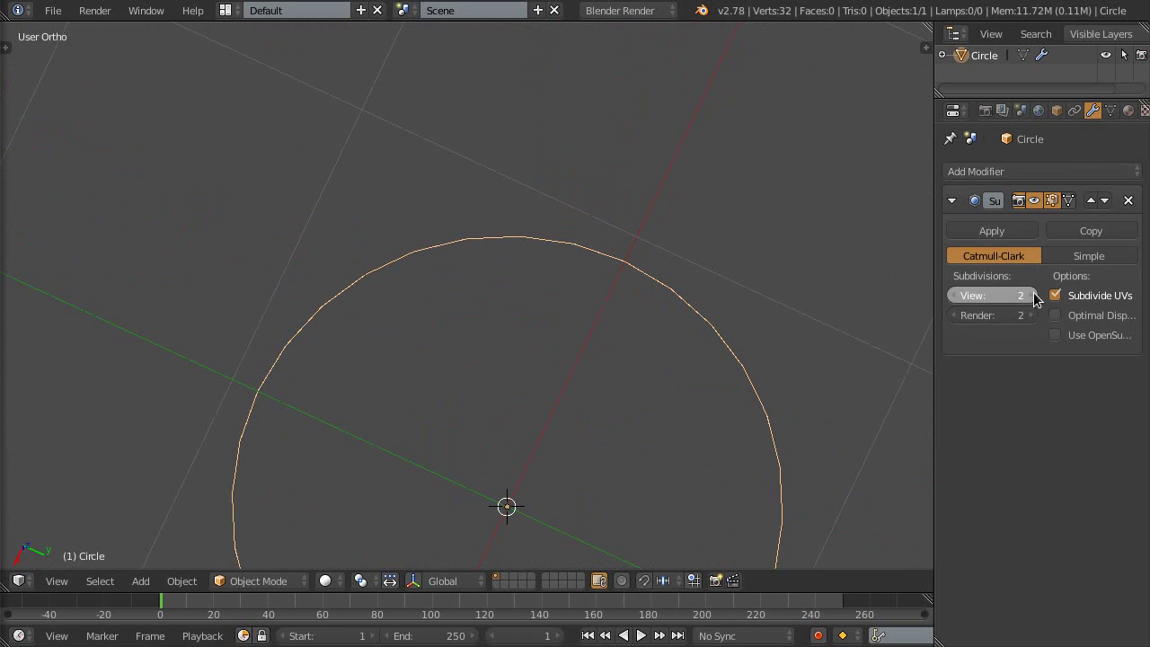
scroll(496, 248, down, 3)
scroll(561, 301, up, 3)
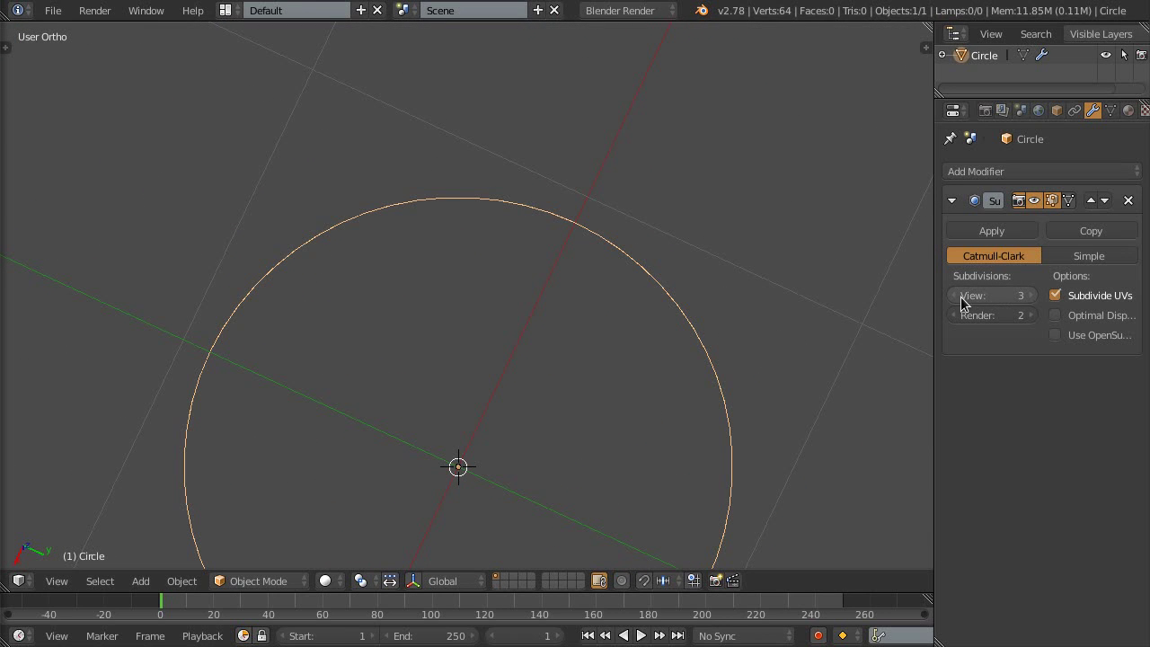
scroll(561, 223, up, 2)
scroll(561, 223, up, 1)
scroll(562, 223, down, 1)
scroll(562, 223, down, 2)
scroll(562, 222, down, 3)
scroll(546, 232, up, 1)
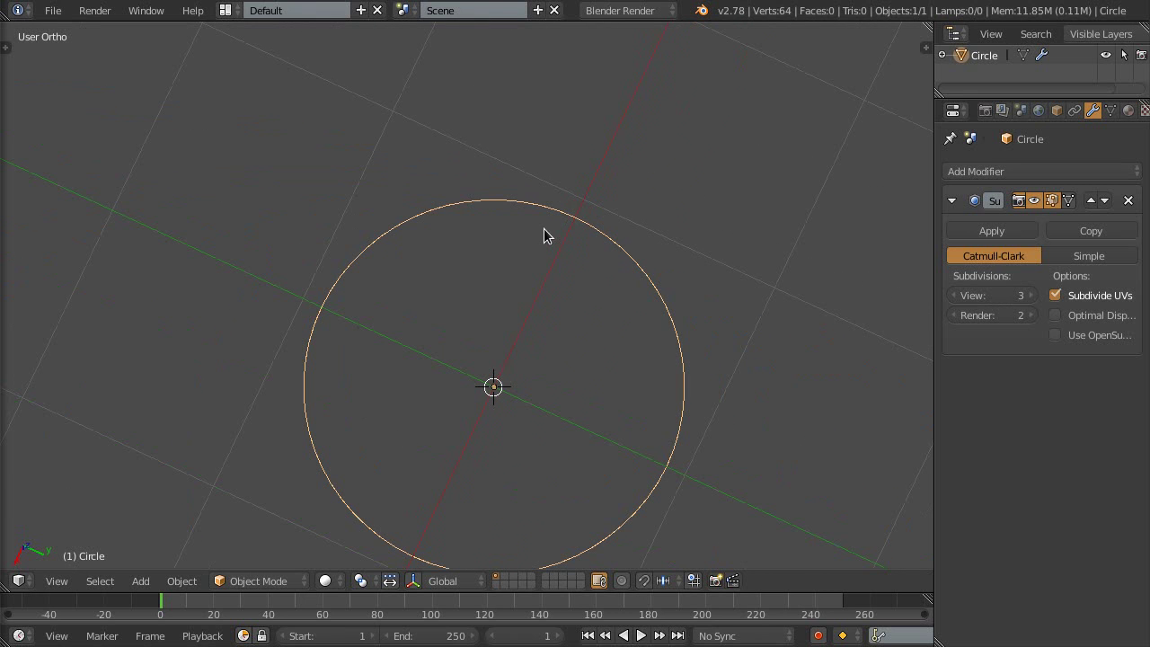
click(954, 295)
click(954, 296)
Put the circle into Edit Mode and view the octagon straight from the front
scroll(631, 231, down, 2)
mouse_move(632, 231)
middle_down()
mouse_move(590, 303)
mouse_move(607, 191)
mouse_move(605, 215)
middle_up()
scroll(537, 218, up, 1)
scroll(575, 199, up, 2)
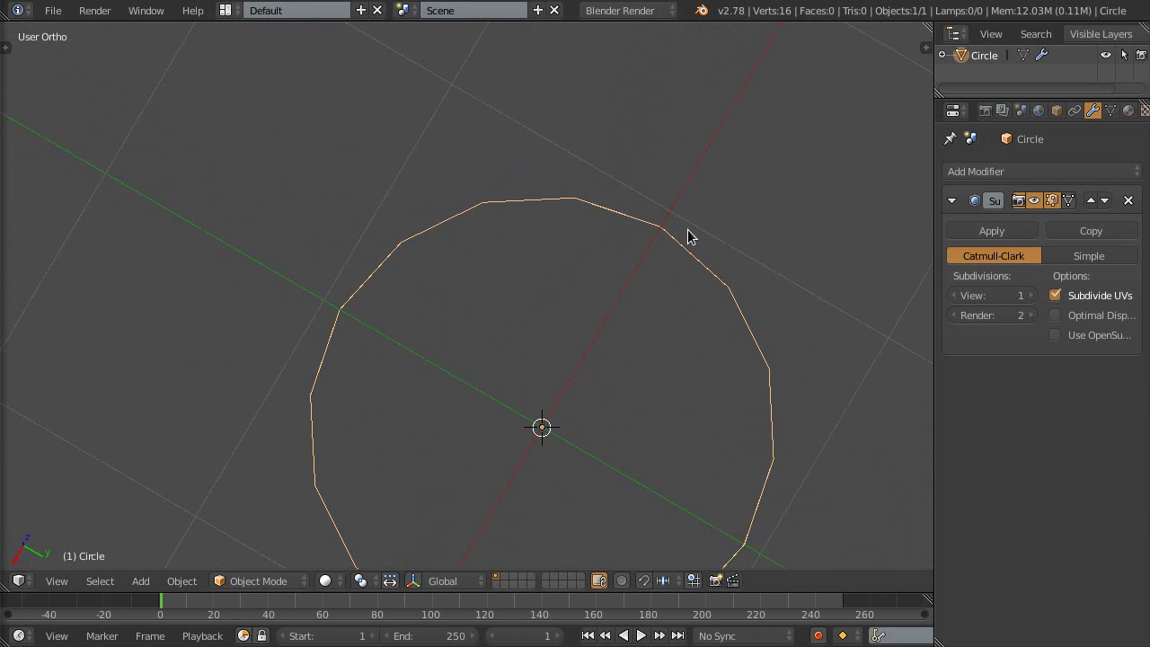
key(Tab)
scroll(603, 239, down, 2)
middle_drag(596, 279, 595, 212)
key(KP_1)
Select all the octagon's vertices and extrude them straight up along Z into a band
key(ctrl+Tab)
click(620, 244)
scroll(604, 314, up, 1)
key(a)
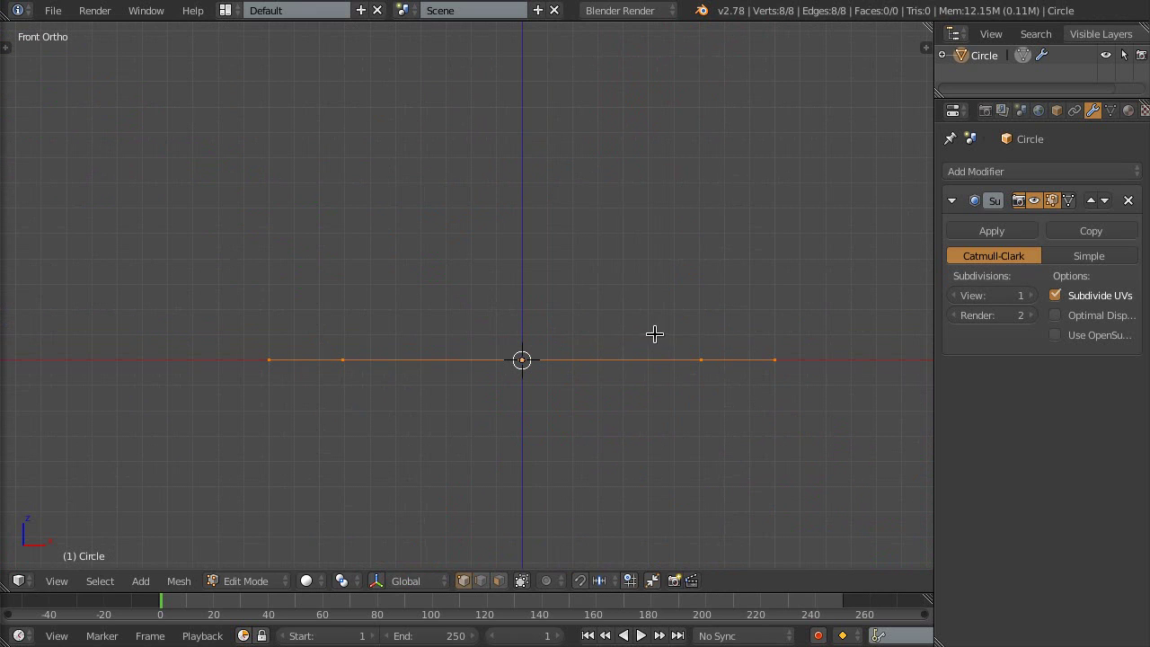
key(e)
key(z)
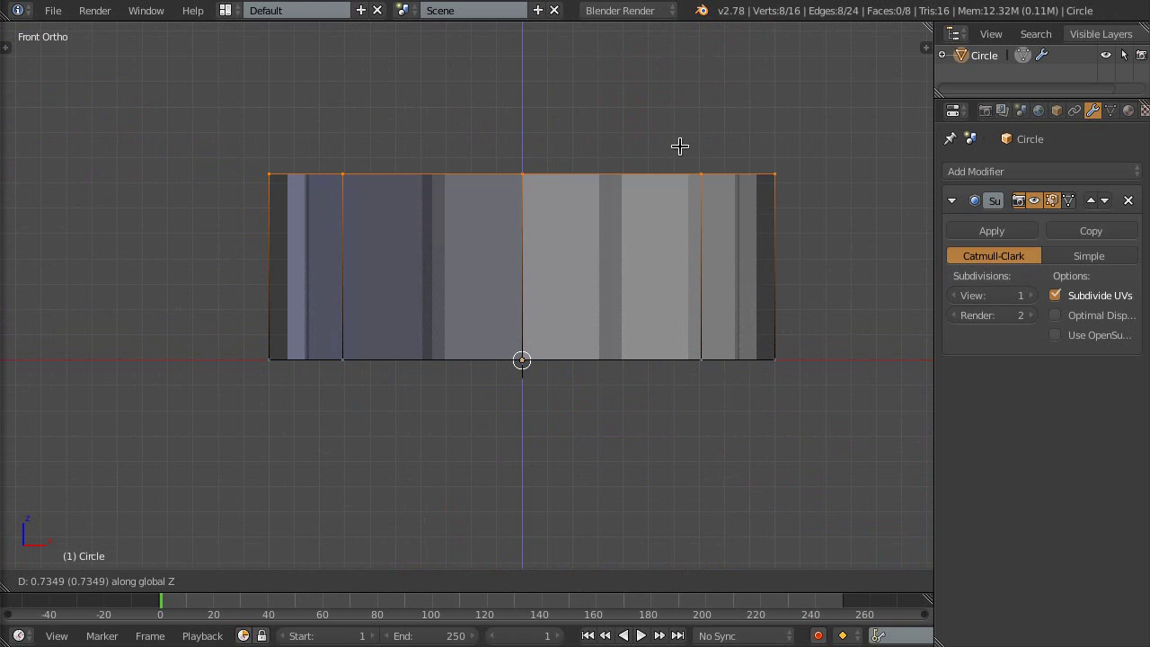
click(677, 170)
scroll(626, 165, down, 3)
mouse_move(627, 165)
middle_down()
mouse_move(596, 333)
mouse_move(572, 218)
mouse_move(544, 369)
mouse_move(593, 336)
mouse_move(606, 88)
mouse_move(611, 216)
mouse_move(601, 169)
mouse_move(547, 264)
mouse_move(667, 239)
mouse_move(624, 248)
mouse_move(590, 296)
mouse_move(572, 409)
mouse_move(611, 542)
mouse_move(599, 360)
middle_up()
scroll(550, 258, up, 2)
Flip the band's normals, apply smooth shading, and return to Object Mode
key(a)
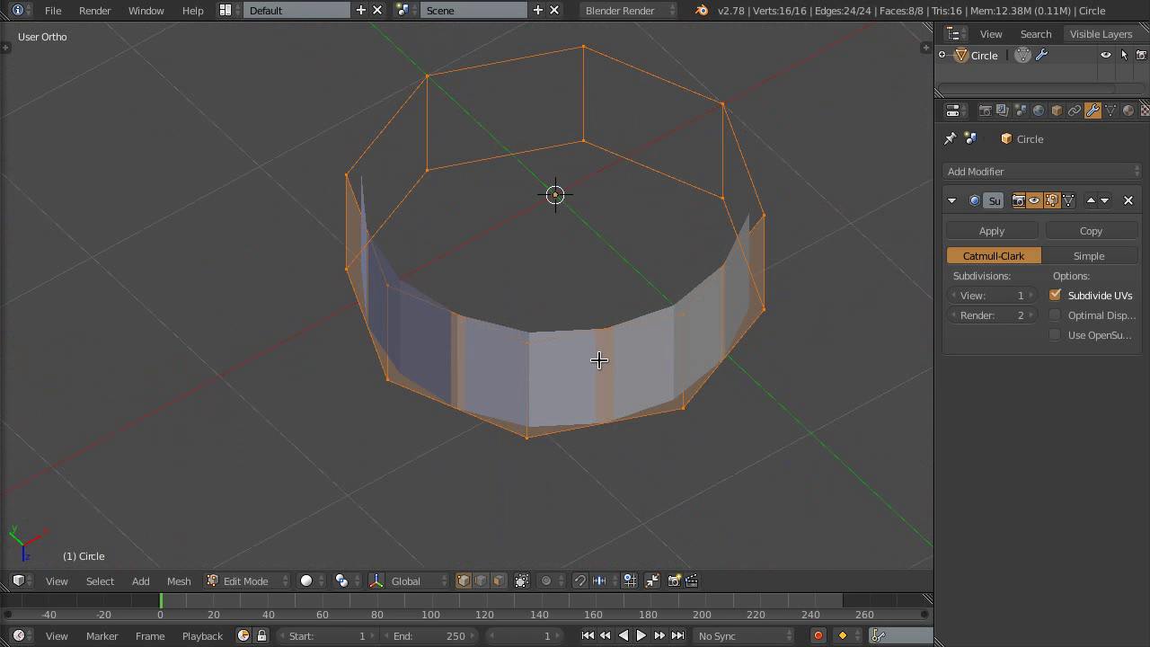
key(ctrl+shift+n)
mouse_move(586, 319)
middle_down()
mouse_move(657, 221)
mouse_move(653, 233)
middle_up()
key(KP_7)
mouse_move(595, 268)
middle_down()
mouse_move(646, 326)
mouse_move(644, 301)
middle_up()
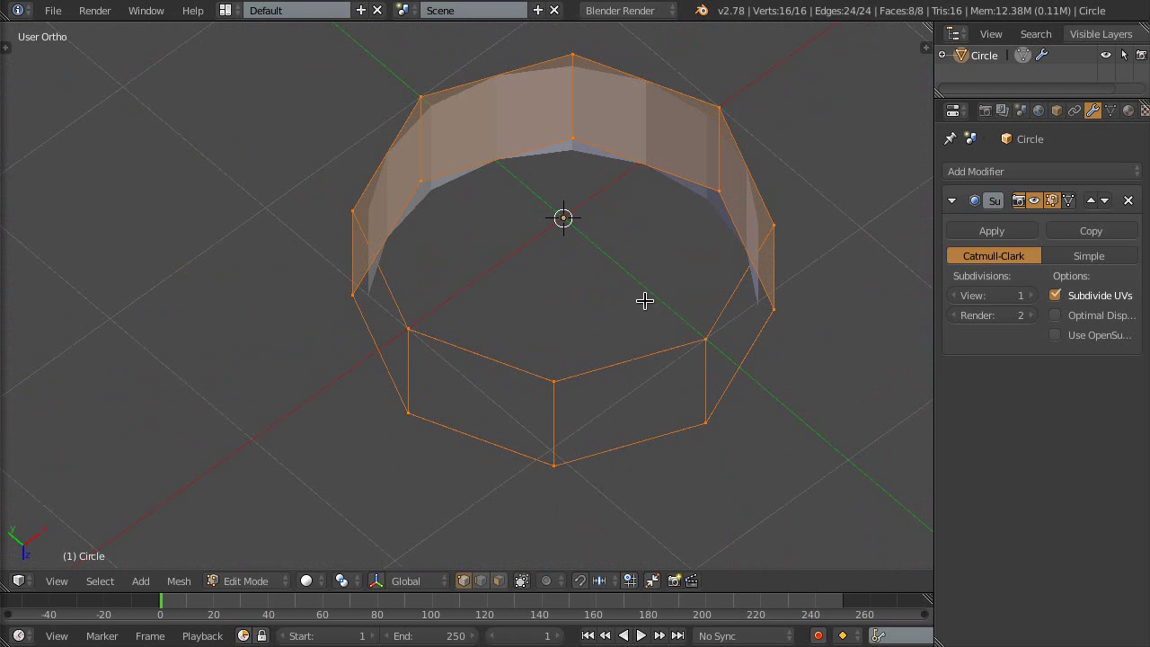
key(w)
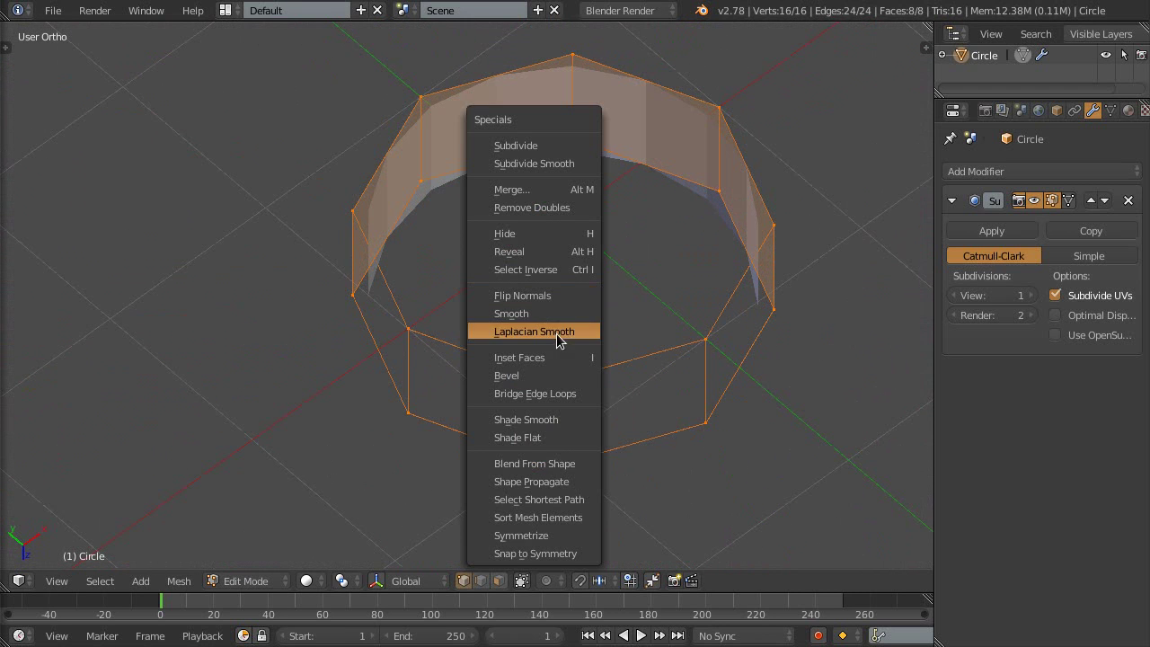
click(553, 418)
mouse_move(552, 418)
middle_down()
mouse_move(531, 315)
mouse_move(547, 308)
mouse_move(678, 423)
mouse_move(753, 399)
mouse_move(724, 440)
mouse_move(730, 451)
middle_up()
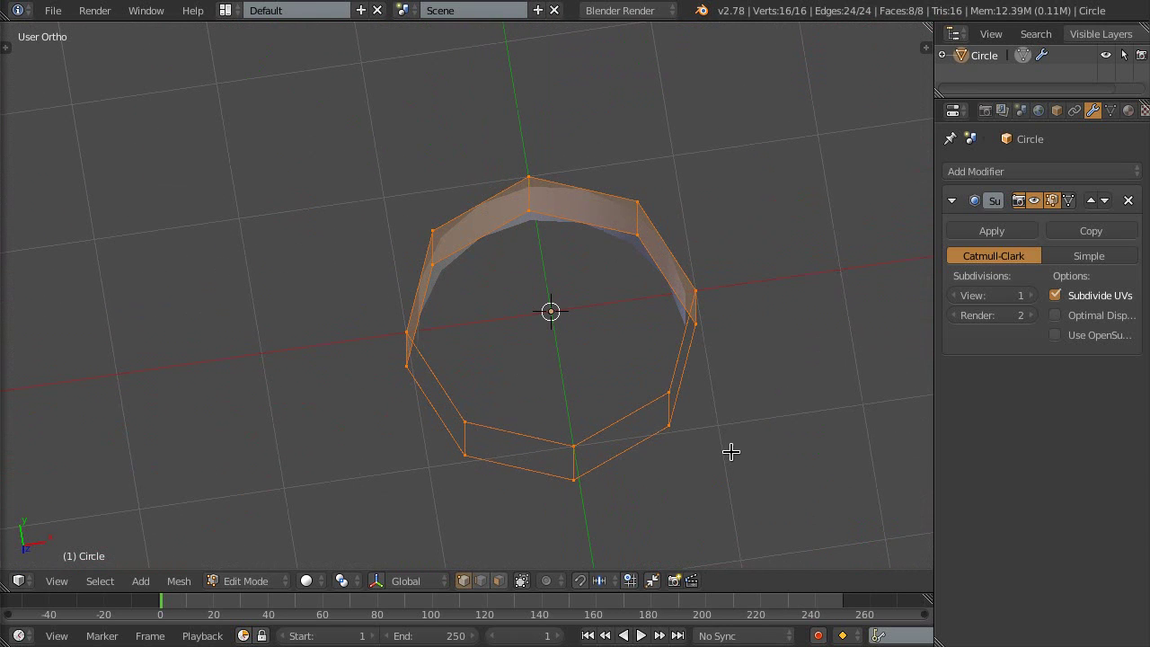
key(KP_1)
mouse_move(603, 328)
middle_down()
mouse_move(575, 359)
mouse_move(588, 522)
mouse_move(585, 357)
mouse_move(623, 347)
mouse_move(623, 333)
mouse_move(547, 264)
mouse_move(557, 338)
mouse_move(540, 357)
middle_up()
key(Tab)
Raise the ring's viewport subdivision level to 3 and orbit to inspect it
scroll(551, 287, down, 1)
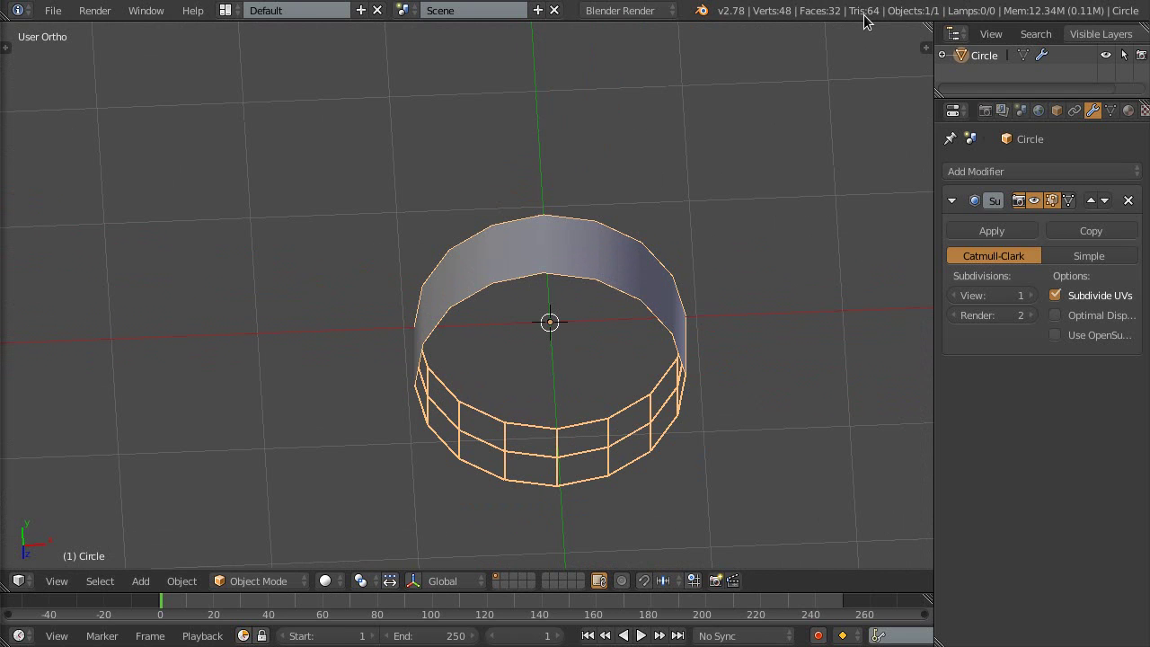
scroll(612, 308, up, 1)
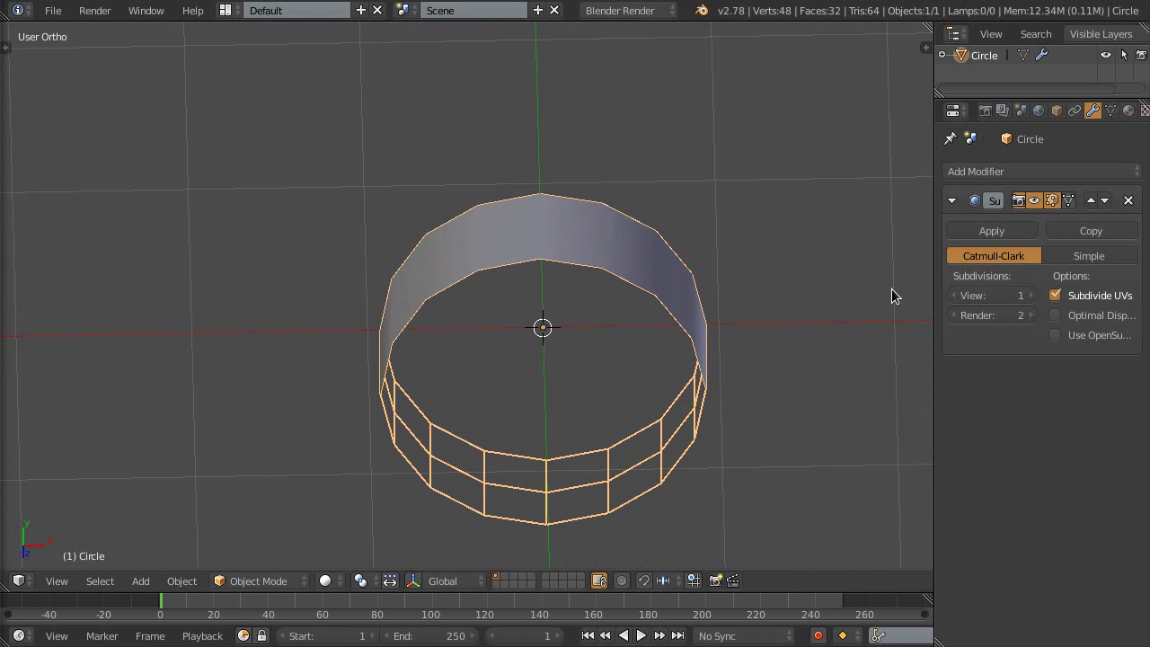
click(1028, 296)
click(1029, 296)
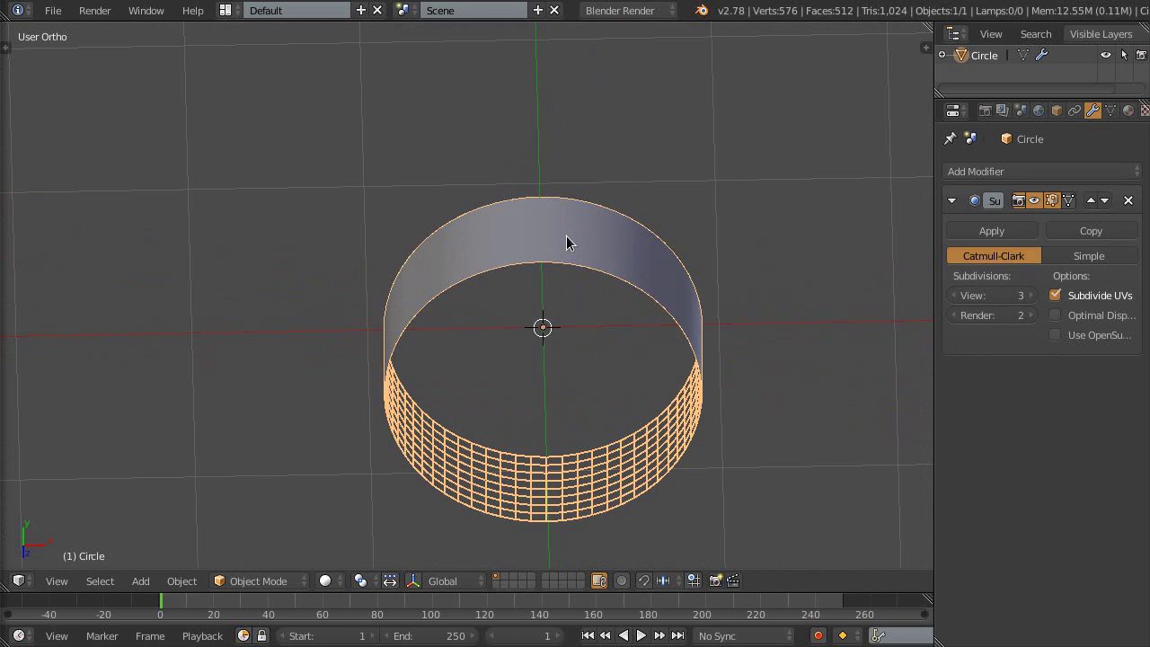
scroll(575, 236, up, 1)
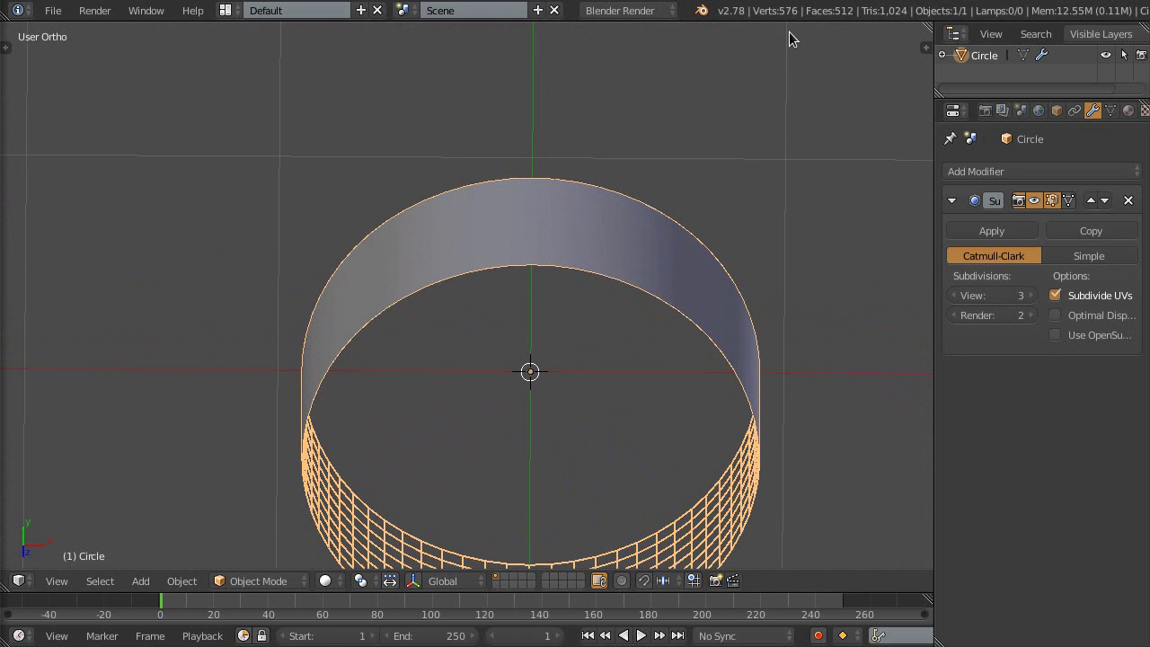
scroll(719, 170, down, 1)
mouse_move(680, 212)
middle_down()
mouse_move(634, 213)
mouse_move(554, 170)
mouse_move(570, 143)
mouse_move(544, 211)
middle_up()
scroll(548, 179, up, 1)
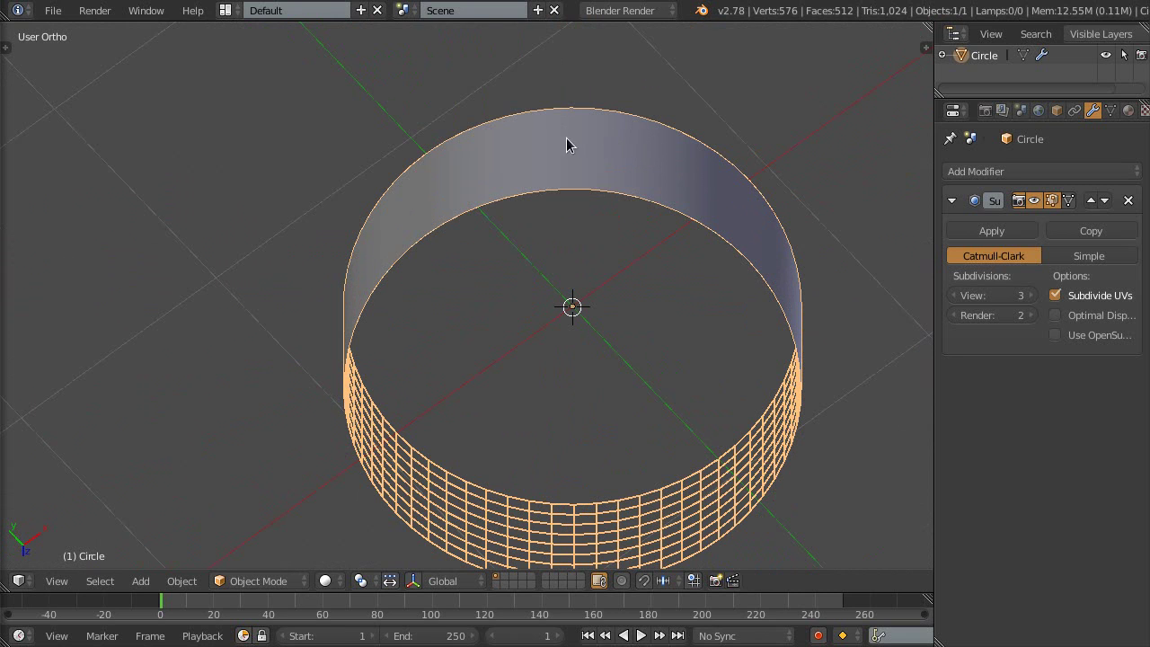
mouse_move(647, 244)
middle_down()
mouse_move(637, 257)
mouse_move(608, 165)
middle_up()
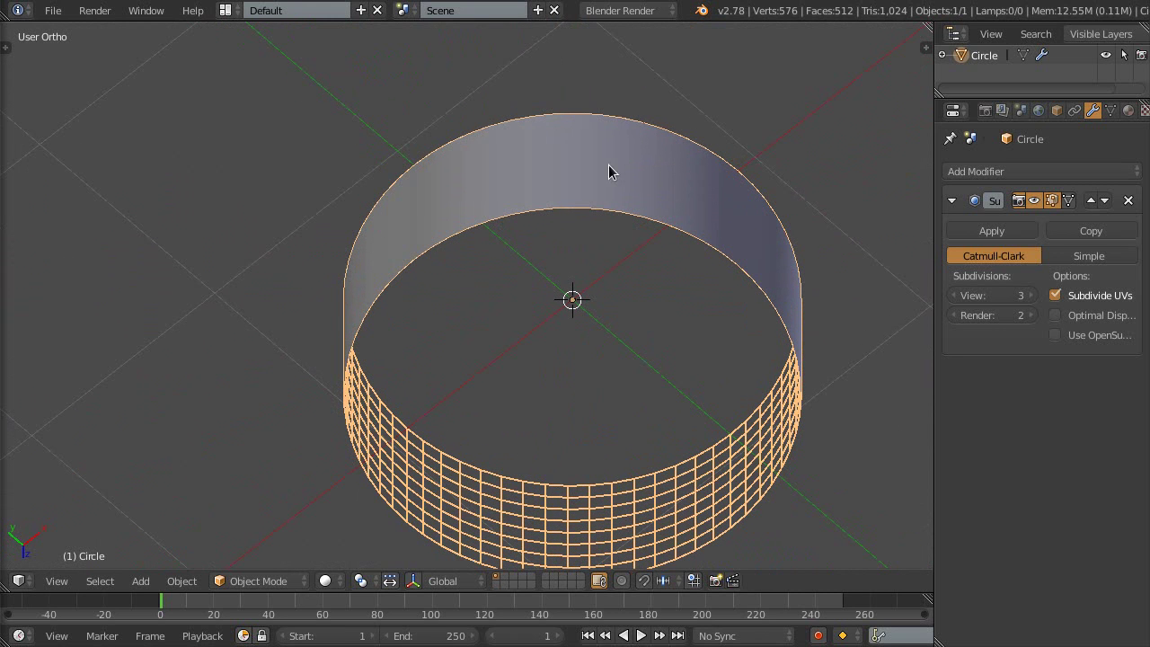
scroll(732, 187, down, 1)
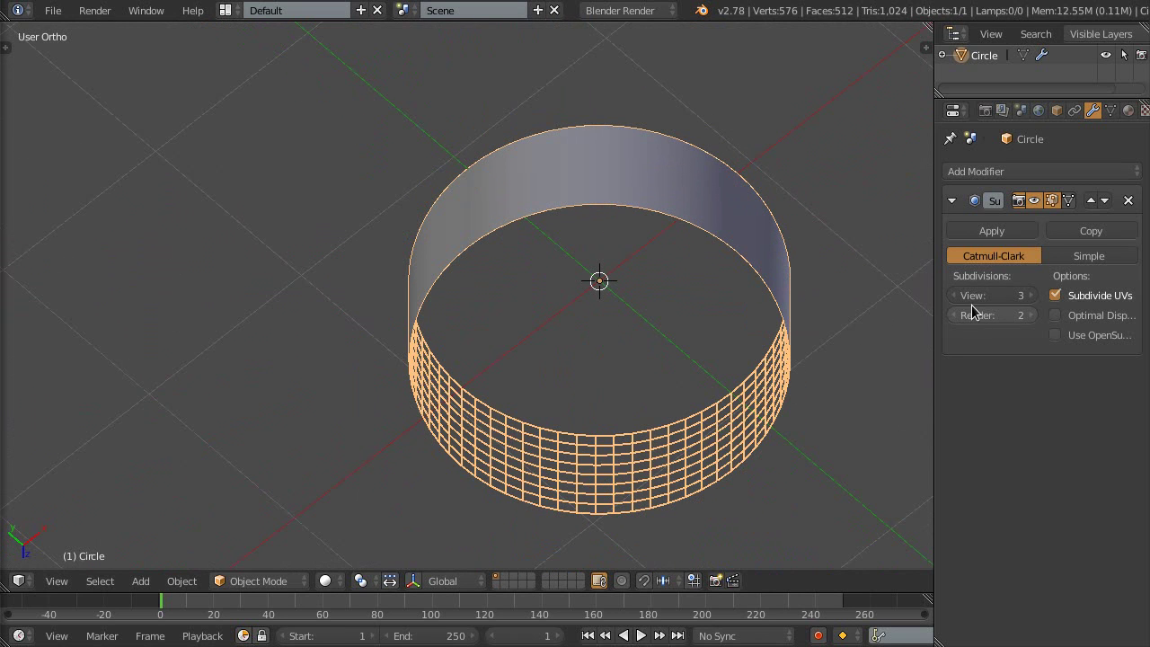
Lower viewport subdivision back to 1, enter Edit Mode, and try a loop cut, then undo it
click(956, 296)
click(956, 295)
key(Tab)
mouse_move(740, 243)
middle_down()
mouse_move(656, 231)
mouse_move(642, 206)
middle_up()
scroll(680, 206, up, 1)
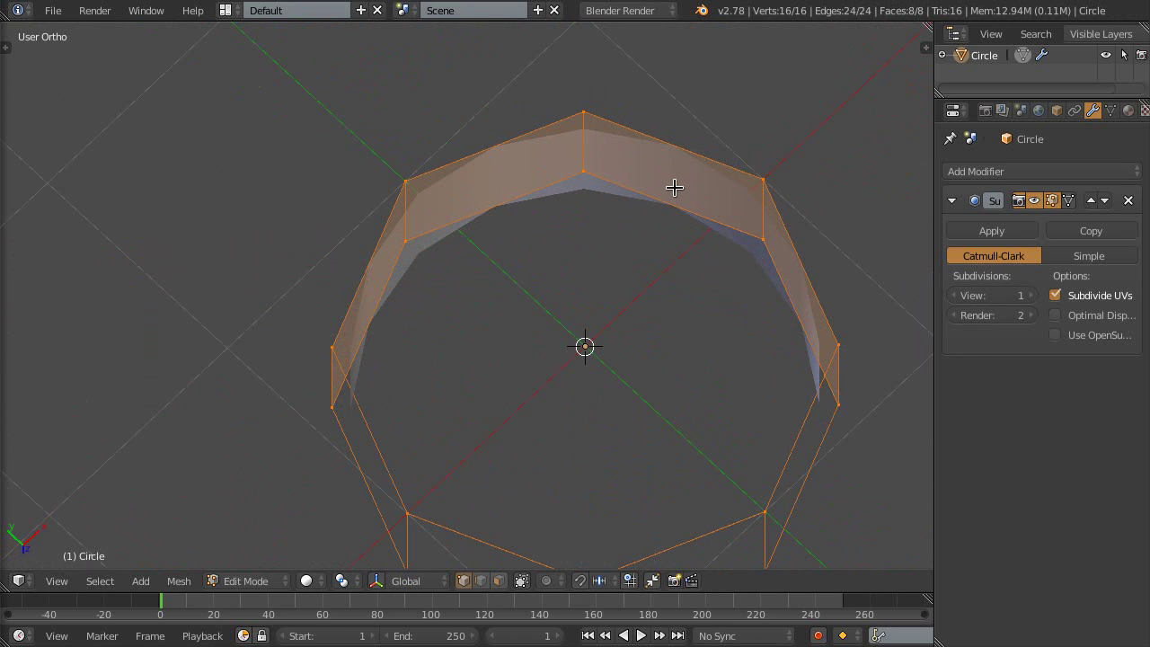
key(ctrl+r)
click(672, 183)
right_click(673, 183)
mouse_move(649, 219)
middle_down()
mouse_move(650, 264)
mouse_move(623, 283)
mouse_move(654, 272)
middle_up()
key(ctrl+z)
Switch to edge select and select the ring's top and bottom edge loops
key(ctrl+Tab)
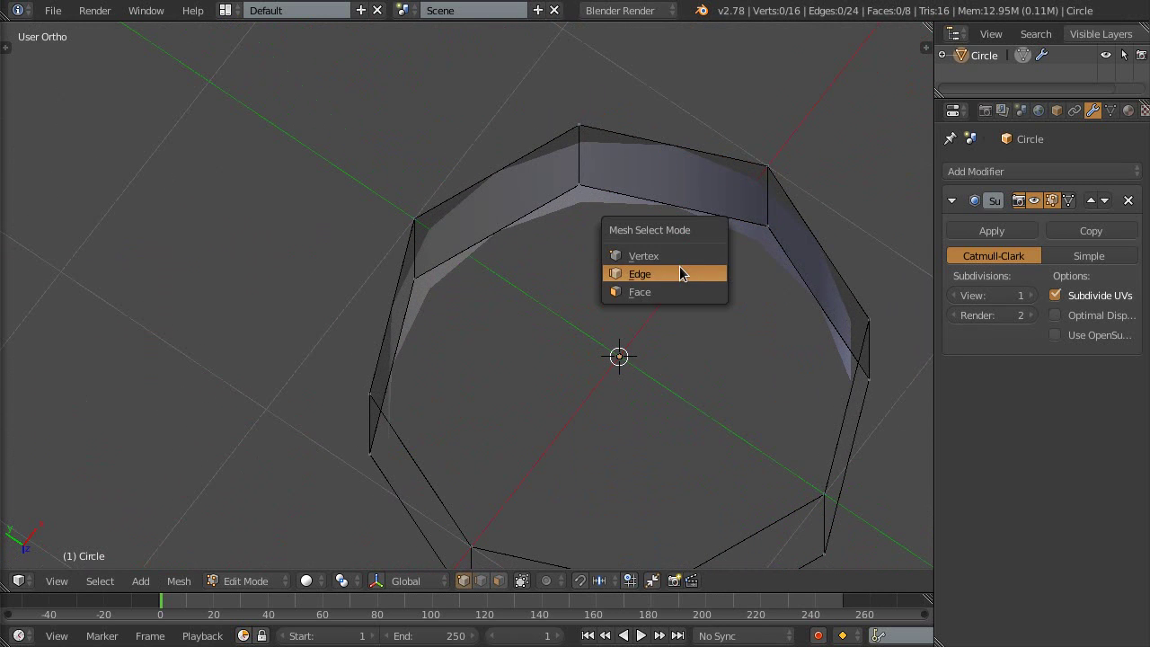
click(680, 273)
alt+shift+click(678, 144)
middle_drag(670, 239, 662, 243)
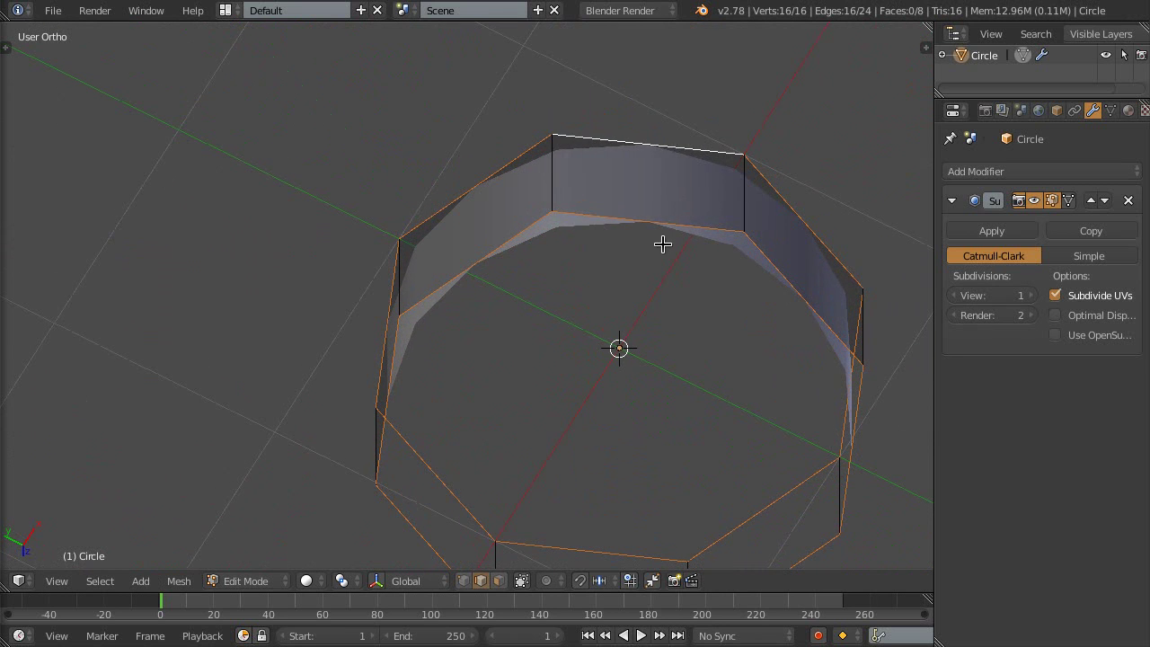
key(w)
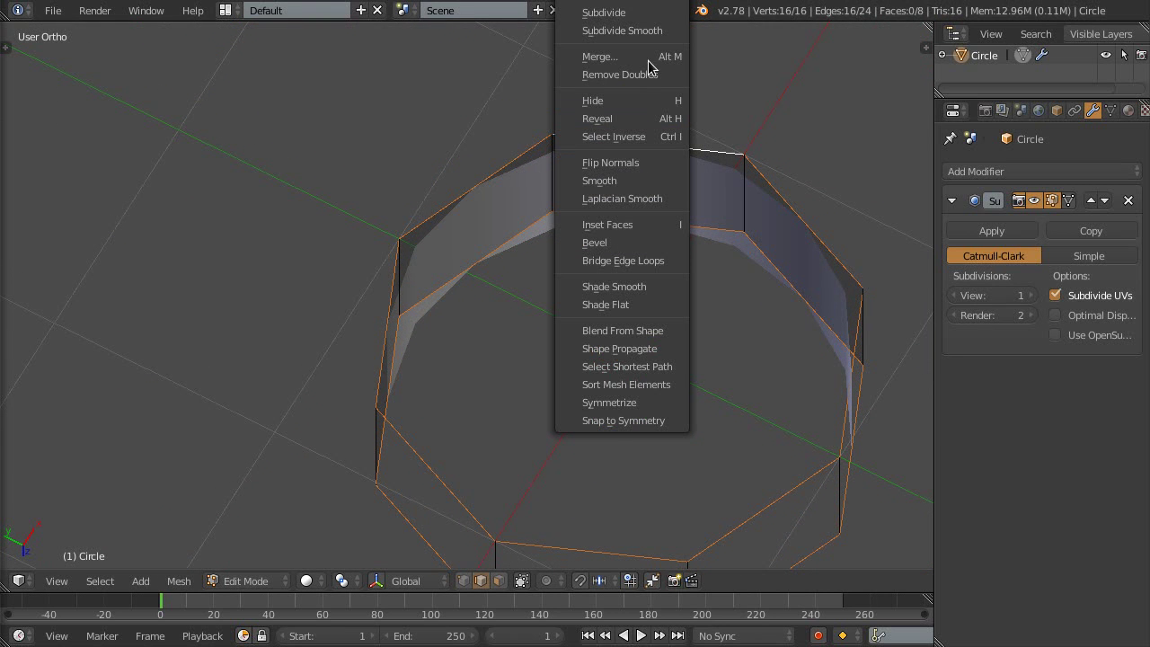
Subdivide the selected band, splitting the ring into 32 vertices and 16 faces
click(646, 13)
mouse_move(684, 258)
middle_down()
mouse_move(700, 221)
mouse_move(680, 203)
mouse_move(688, 179)
mouse_move(658, 271)
mouse_move(686, 296)
mouse_move(590, 280)
mouse_move(718, 290)
mouse_move(830, 280)
mouse_move(775, 243)
mouse_move(747, 203)
mouse_move(708, 232)
mouse_move(545, 145)
middle_up()
middle_drag(695, 286, 664, 207)
scroll(664, 164, down, 1)
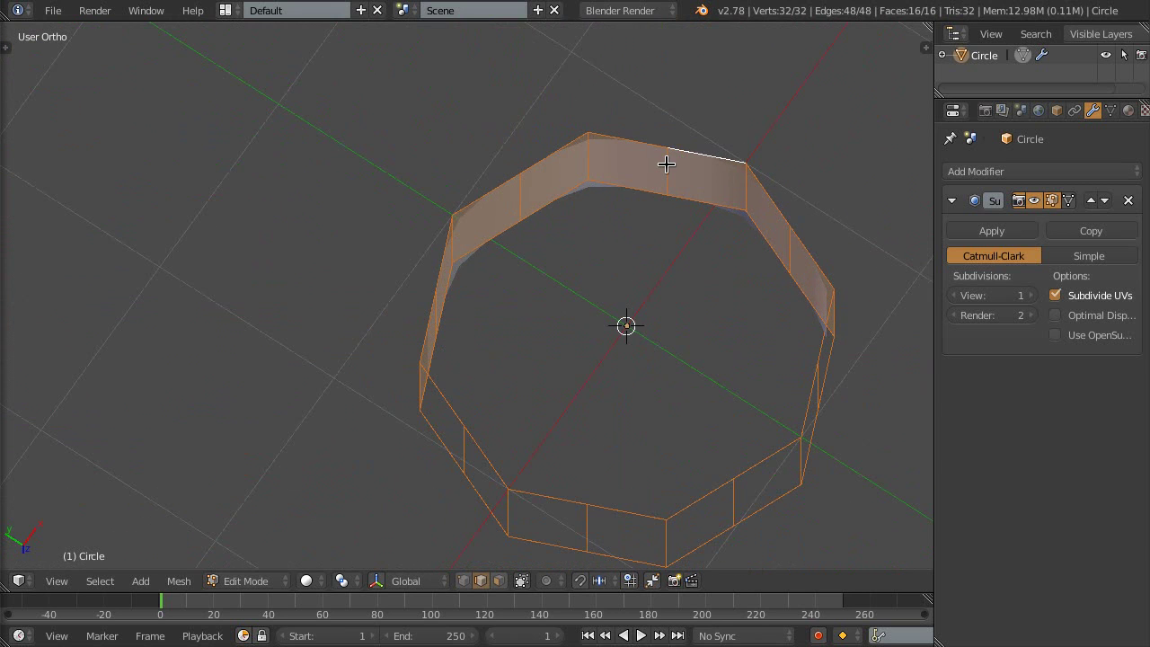
key(KP_1)
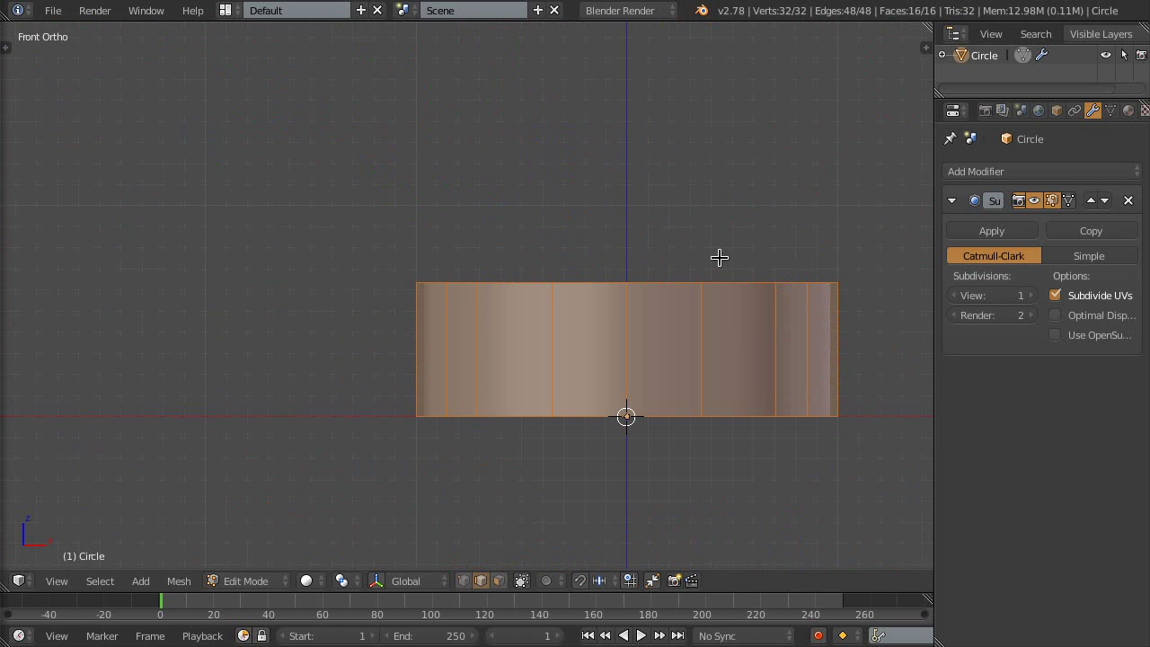
key(KP_7)
shift+scroll(720, 227, down, 1)
shift+scroll(683, 202, down, 2)
mouse_move(664, 142)
middle_down()
mouse_move(662, 193)
mouse_move(746, 187)
mouse_move(711, 249)
mouse_move(635, 198)
mouse_move(626, 260)
mouse_move(627, 163)
middle_up()
Select a vertical edge of the ring, orbiting around to check the selection
key(Tab)
key(Tab)
scroll(633, 162, up, 2)
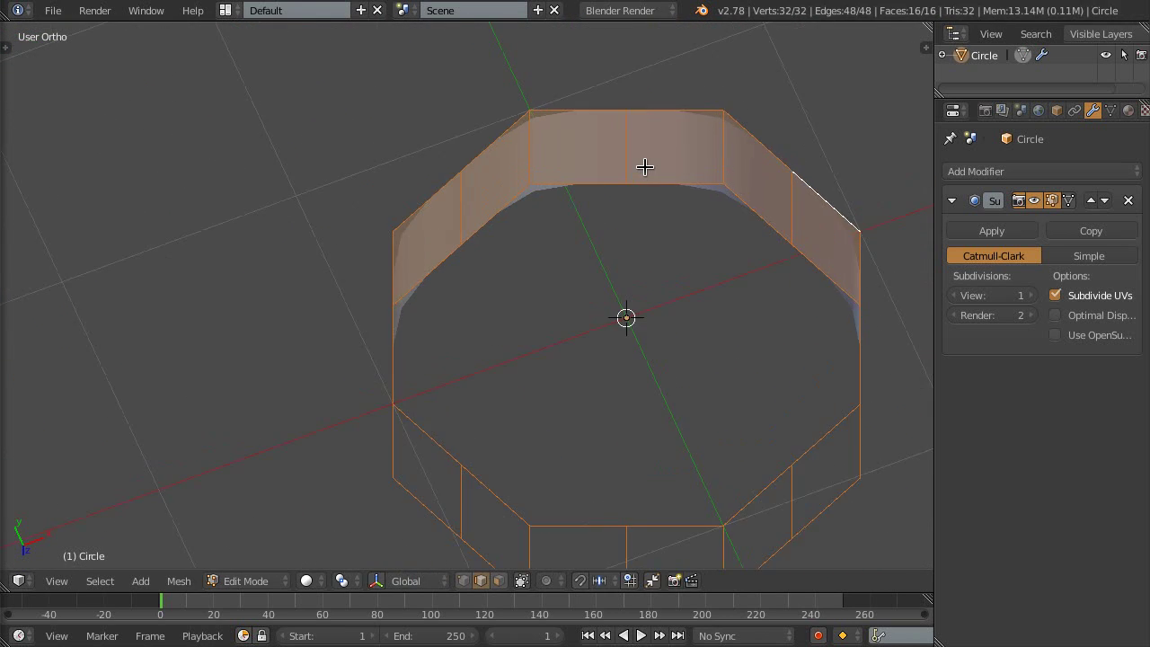
right_click(624, 158)
scroll(490, 293, down, 4)
middle_drag(490, 293, 642, 338)
middle_drag(427, 310, 384, 347)
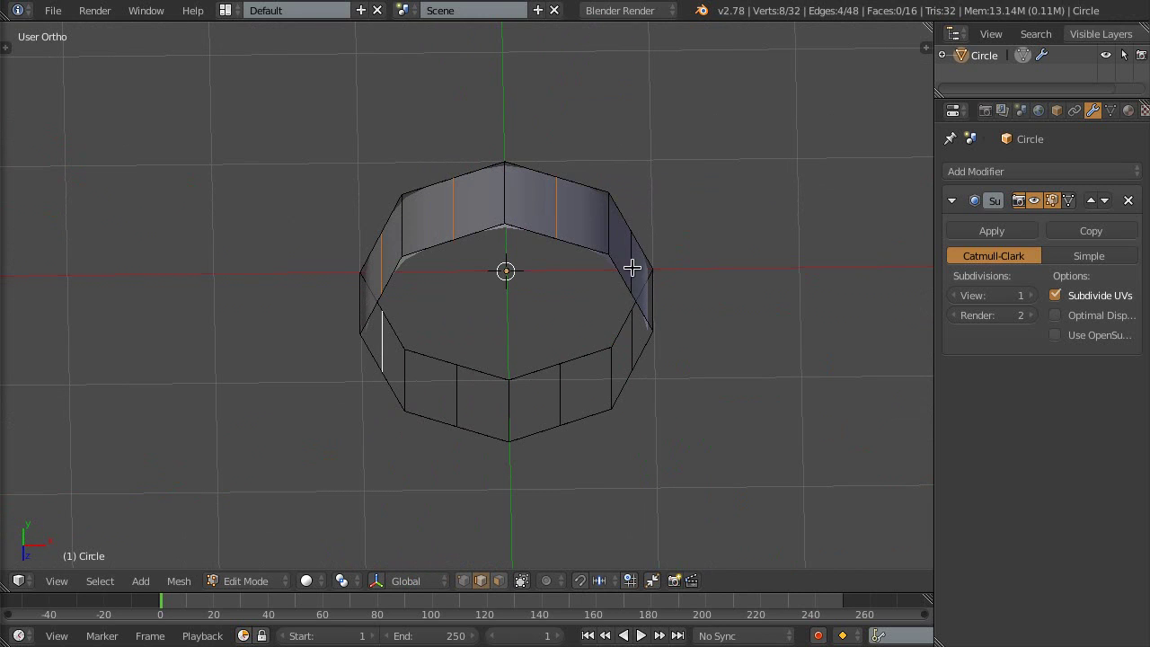
mouse_move(706, 375)
middle_down()
mouse_move(691, 310)
mouse_move(655, 306)
mouse_move(673, 305)
mouse_move(742, 368)
mouse_move(798, 357)
mouse_move(736, 324)
mouse_move(596, 327)
mouse_move(629, 293)
mouse_move(647, 321)
mouse_move(701, 318)
middle_up()
From top view, shrink/fatten the selected edges outward to round out the ring
key(KP_1)
mouse_move(587, 203)
middle_down()
mouse_move(596, 390)
mouse_move(575, 245)
middle_up()
key(KP_7)
key(alt+s)
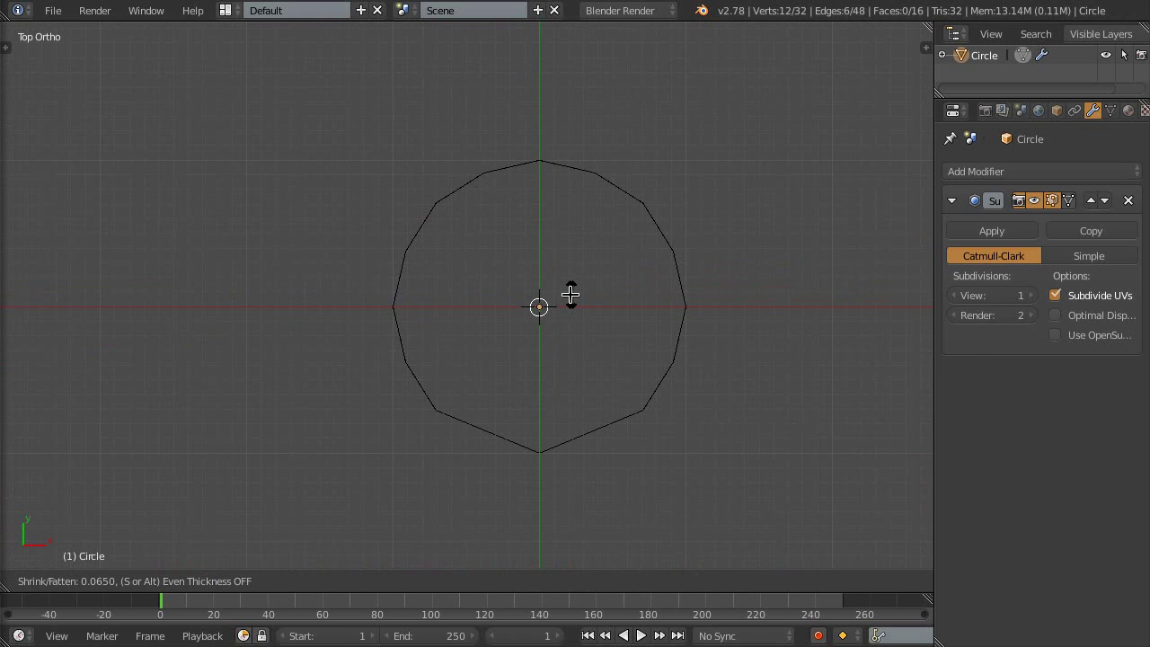
click(571, 297)
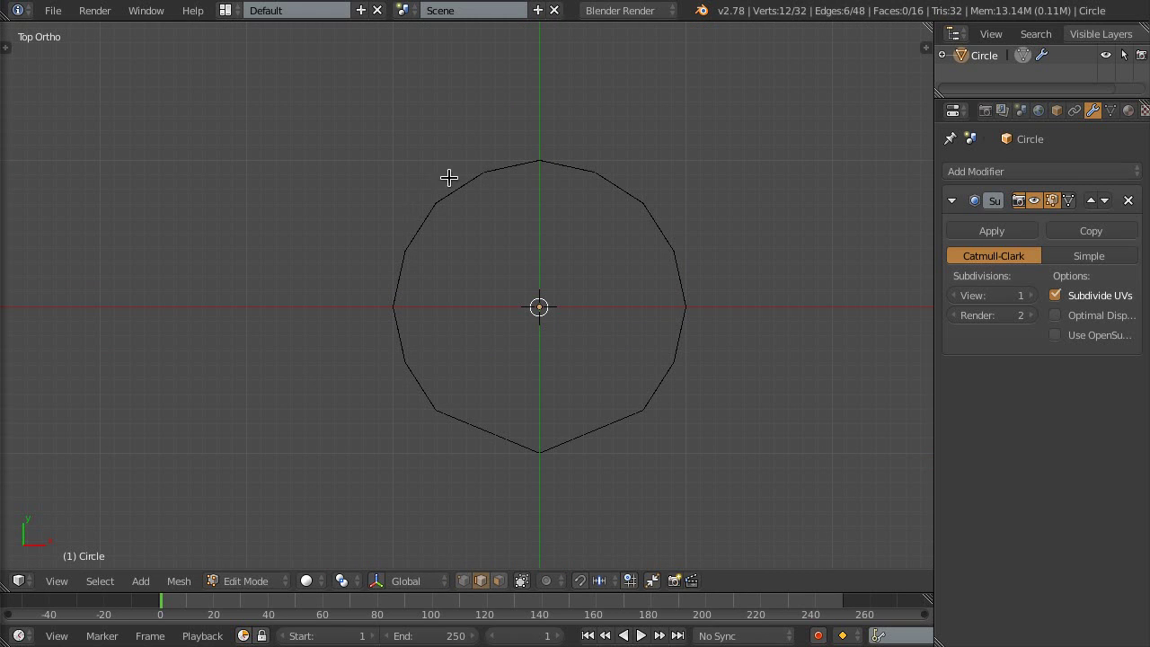
scroll(596, 170, up, 3)
scroll(587, 195, down, 3)
scroll(497, 195, up, 3)
scroll(630, 233, down, 4)
middle_drag(629, 233, 556, 376)
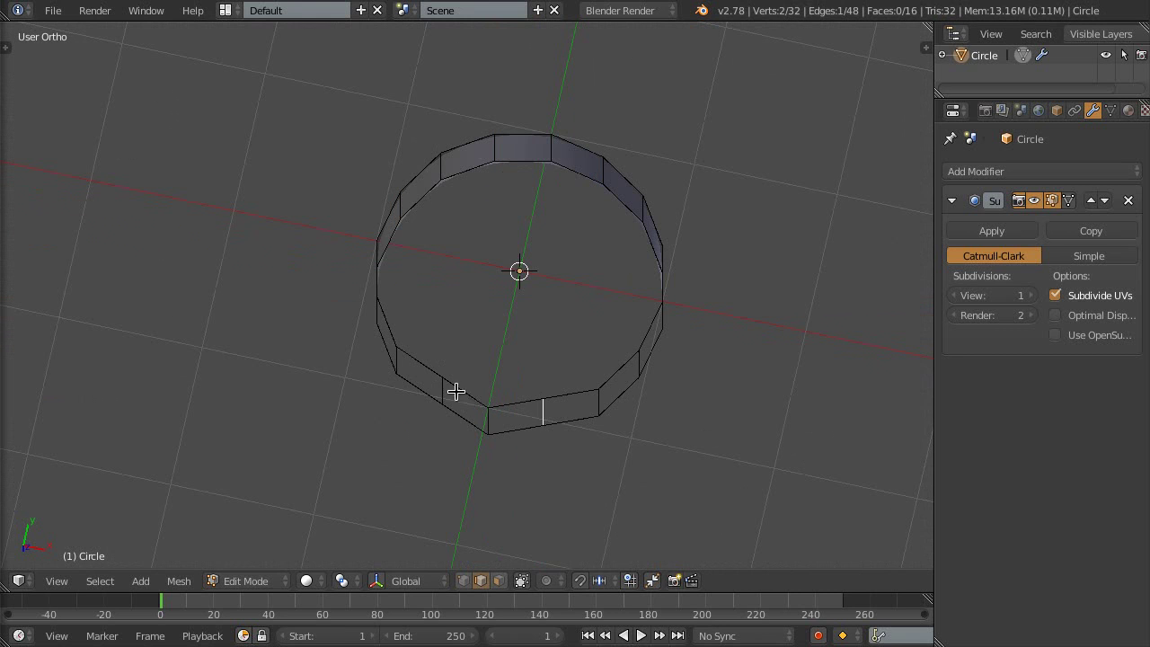
Dissolve the two selected vertical edges, leaving a 14-face ring, and return to Object Mode
key(x)
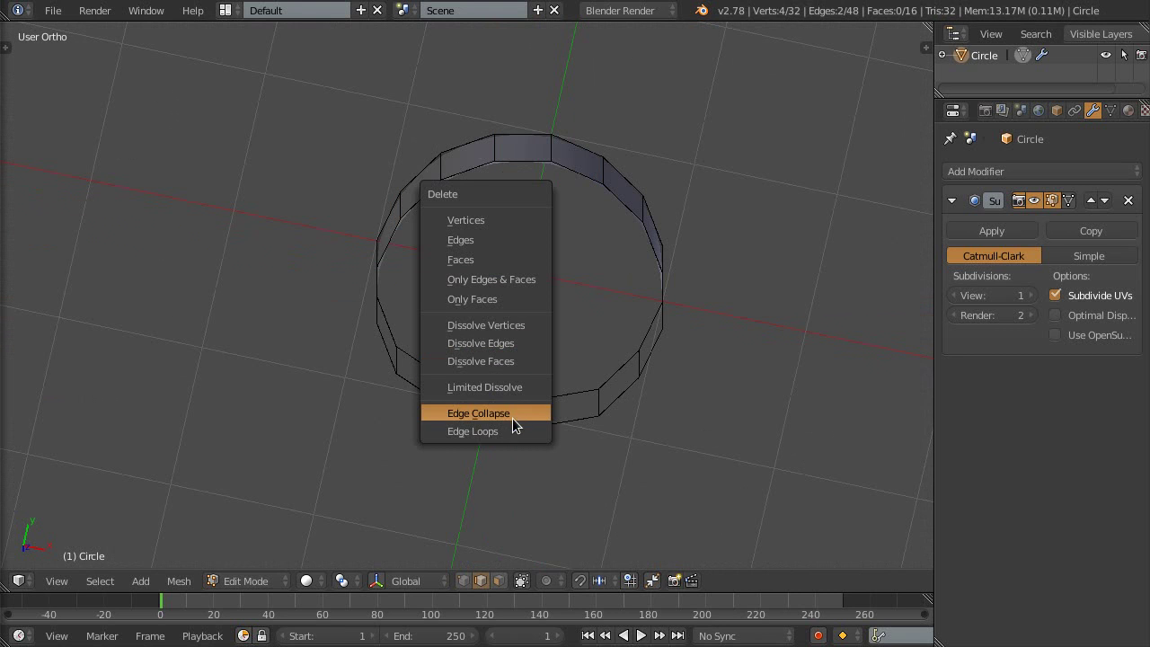
click(506, 429)
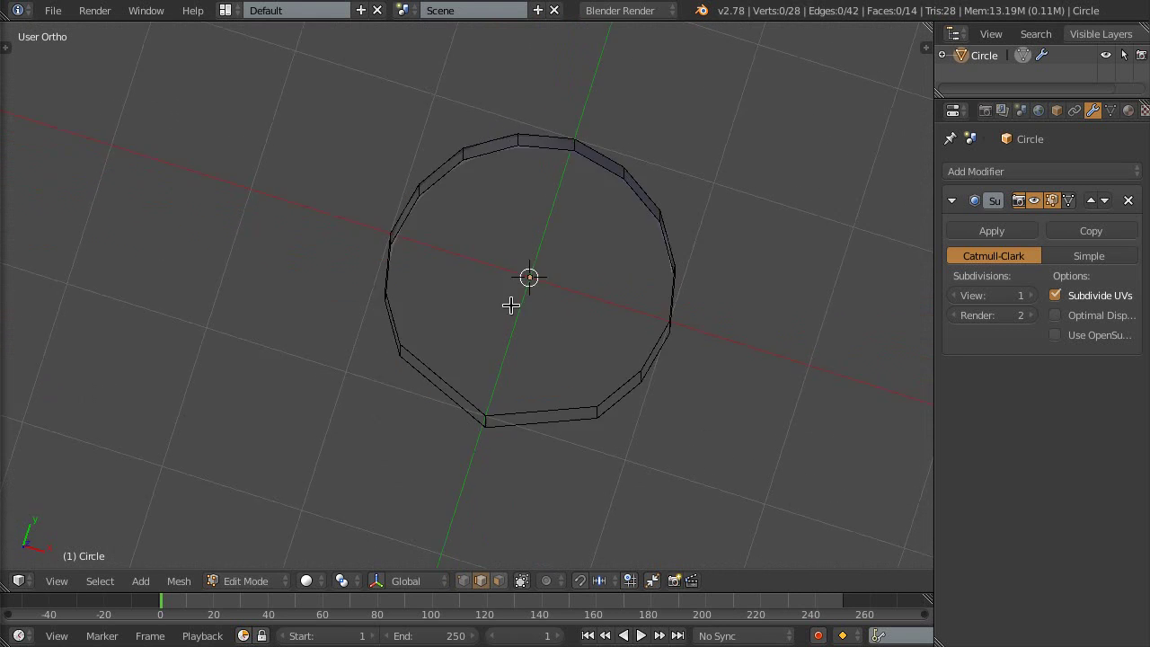
key(Tab)
mouse_move(563, 298)
middle_down()
mouse_move(547, 344)
mouse_move(560, 329)
middle_up()
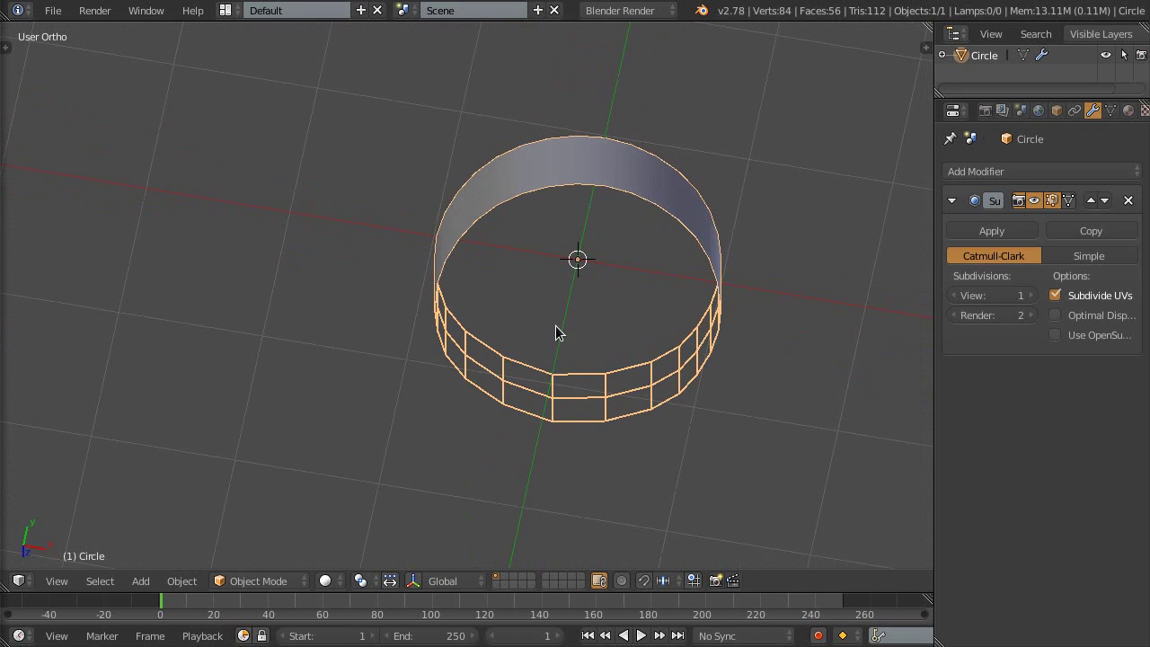
Set the Subdivision Surface viewport level to 2 and go back into Edit Mode on the ring
scroll(605, 186, up, 2)
scroll(605, 186, up, 3)
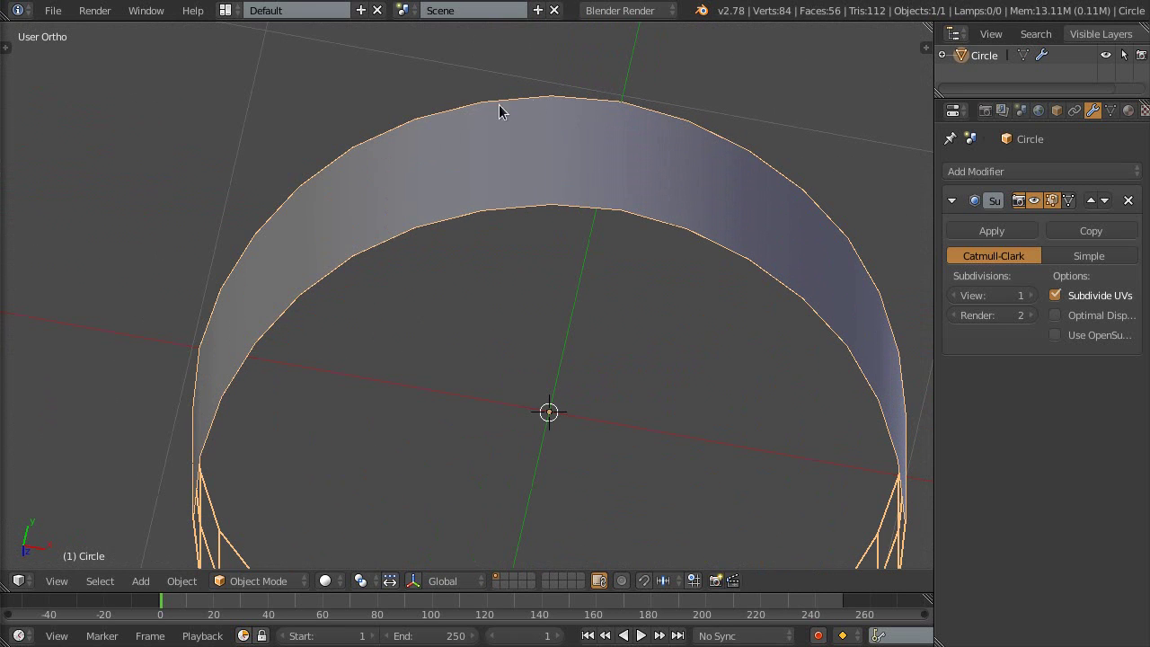
scroll(597, 101, down, 1)
mouse_move(691, 187)
middle_down()
mouse_move(691, 177)
mouse_move(590, 159)
mouse_move(572, 171)
mouse_move(611, 192)
mouse_move(644, 180)
mouse_move(634, 167)
mouse_move(713, 226)
mouse_move(706, 192)
mouse_move(686, 275)
middle_up()
click(1031, 295)
scroll(665, 159, down, 1)
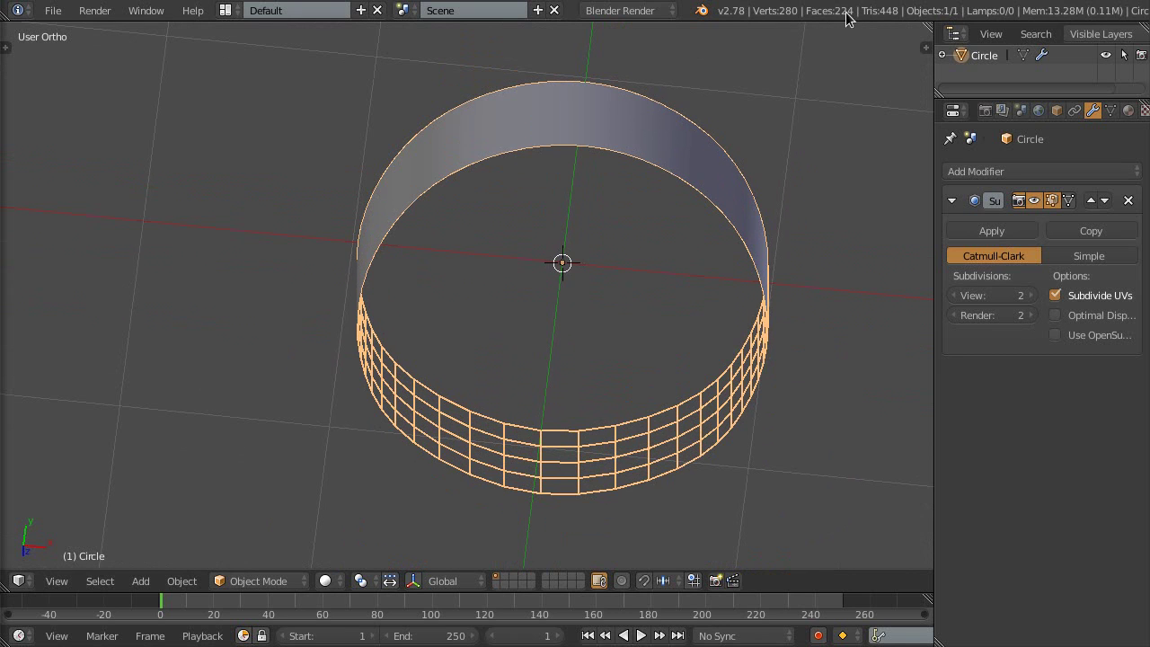
mouse_move(649, 196)
middle_down()
mouse_move(681, 256)
mouse_move(639, 259)
mouse_move(646, 217)
middle_up()
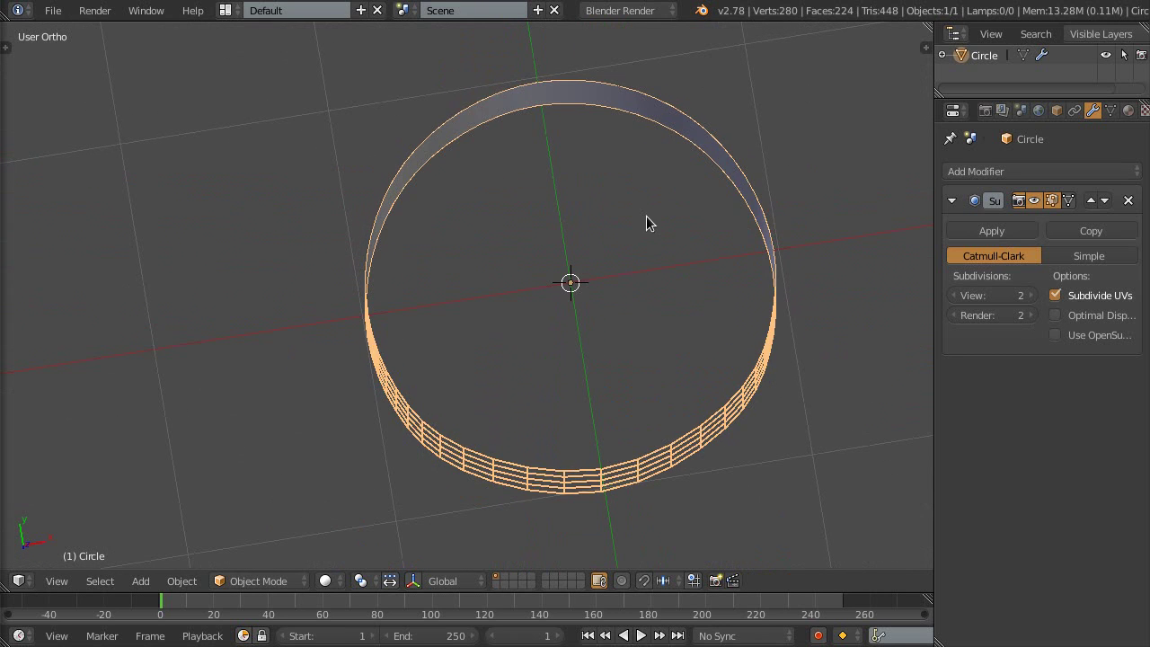
key(Tab)
scroll(688, 453, up, 2)
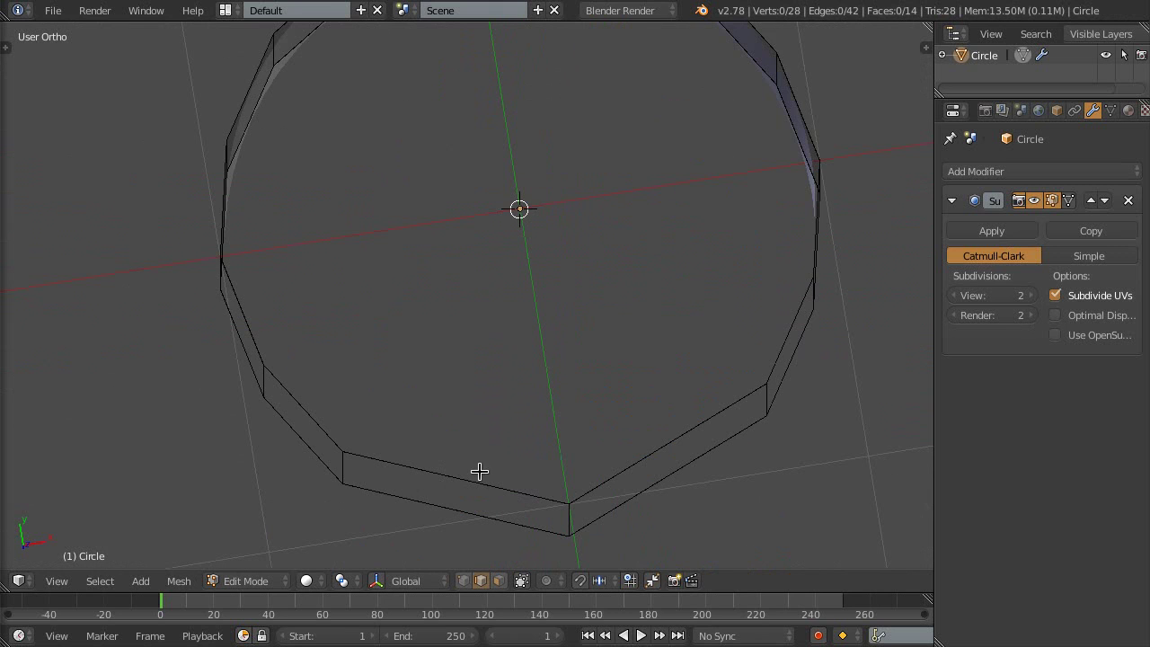
Return to Object Mode and preview the ring at viewport subdivision level 3
scroll(479, 470, down, 3)
key(Tab)
mouse_move(574, 361)
middle_down()
mouse_move(584, 449)
mouse_move(585, 339)
mouse_move(585, 367)
mouse_move(609, 375)
mouse_move(595, 398)
mouse_move(618, 362)
middle_up()
scroll(600, 385, up, 3)
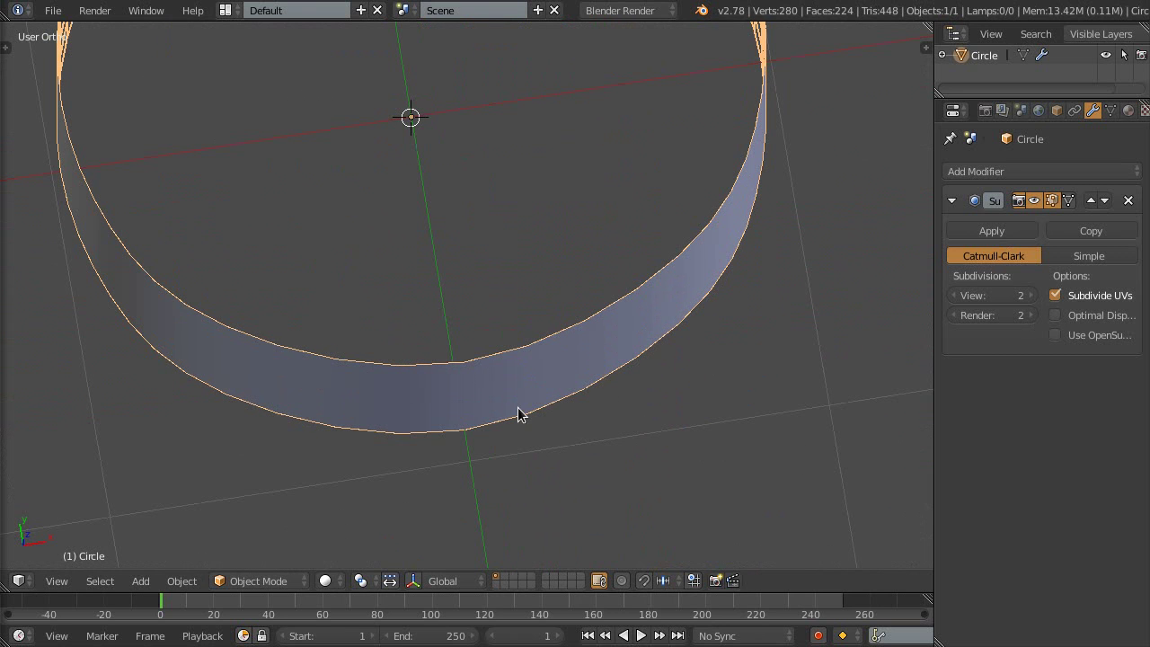
scroll(529, 416, down, 3)
mouse_move(528, 416)
middle_down()
mouse_move(521, 219)
mouse_move(490, 383)
mouse_move(487, 185)
middle_up()
scroll(486, 181, up, 3)
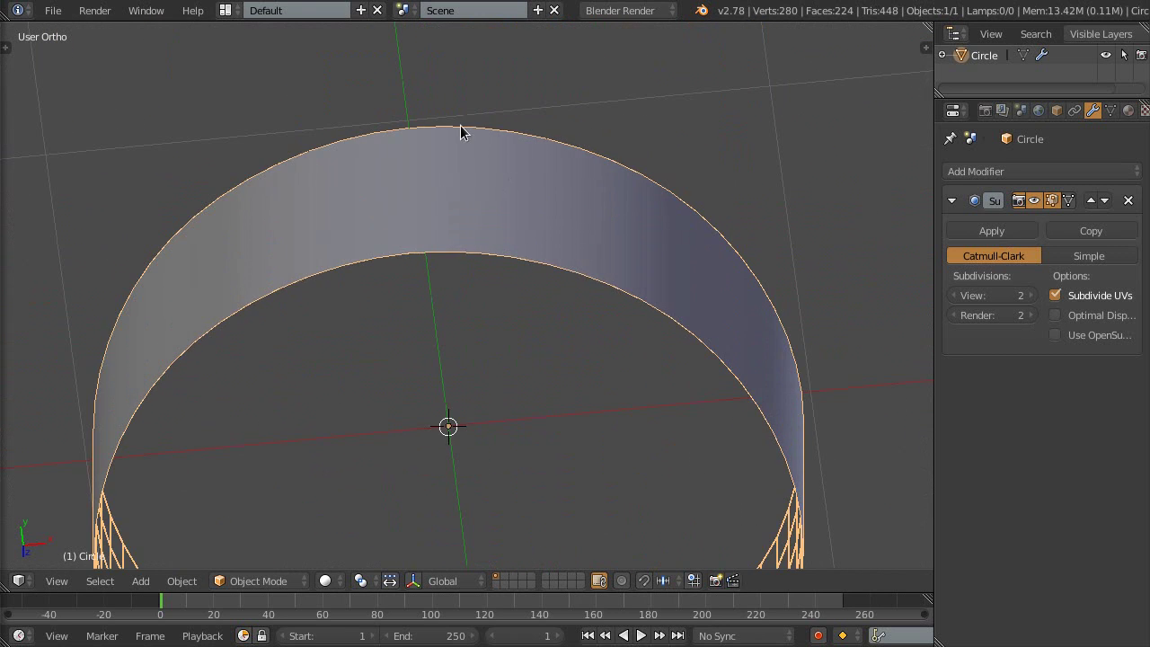
scroll(580, 249, down, 3)
mouse_move(580, 249)
middle_down()
mouse_move(532, 233)
mouse_move(606, 236)
mouse_move(598, 224)
middle_up()
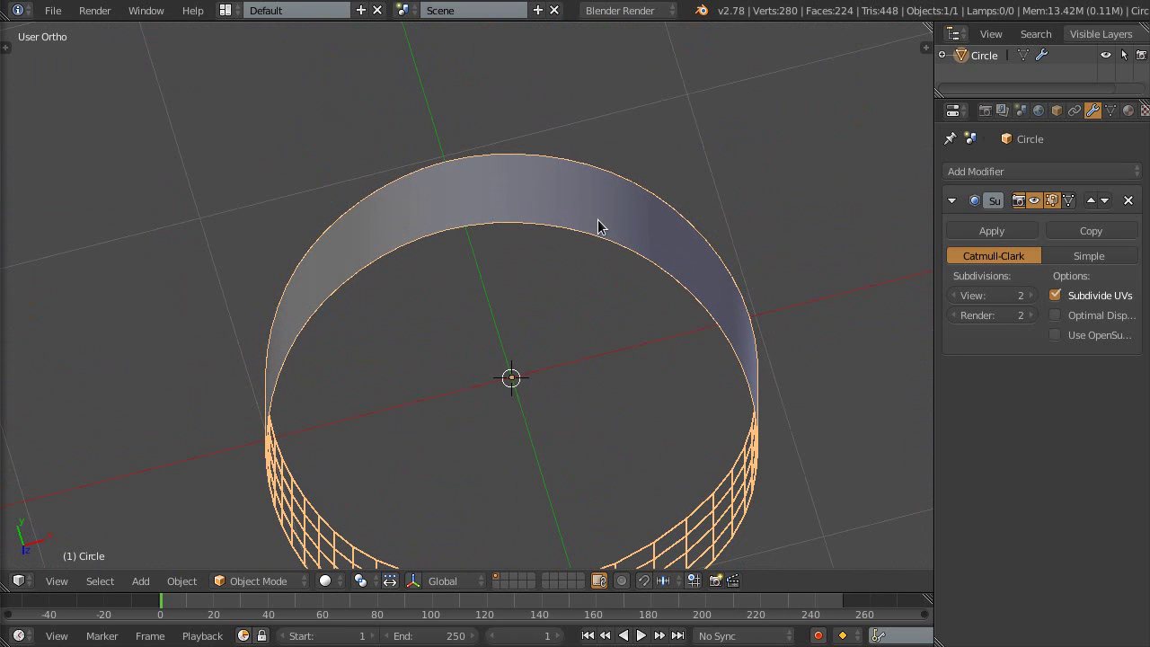
click(1032, 296)
mouse_move(575, 333)
middle_down()
mouse_move(593, 300)
mouse_move(596, 185)
mouse_move(623, 528)
middle_up()
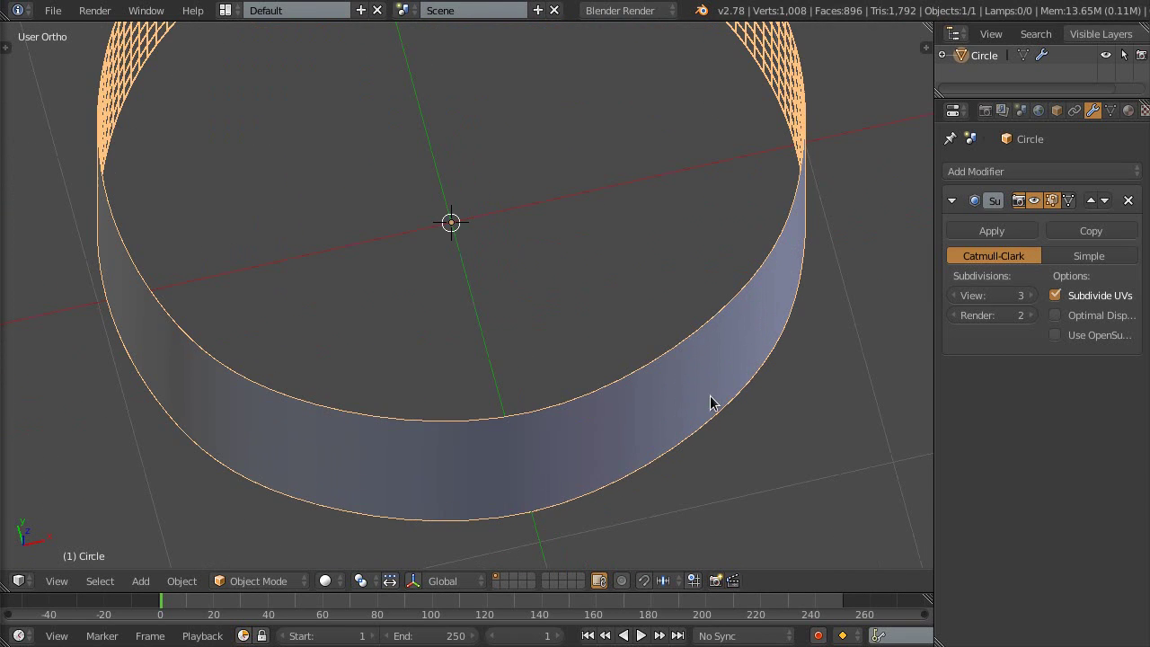
key(KP_Decimal)
key(KP_7)
key(KP_2)
key(KP_2)
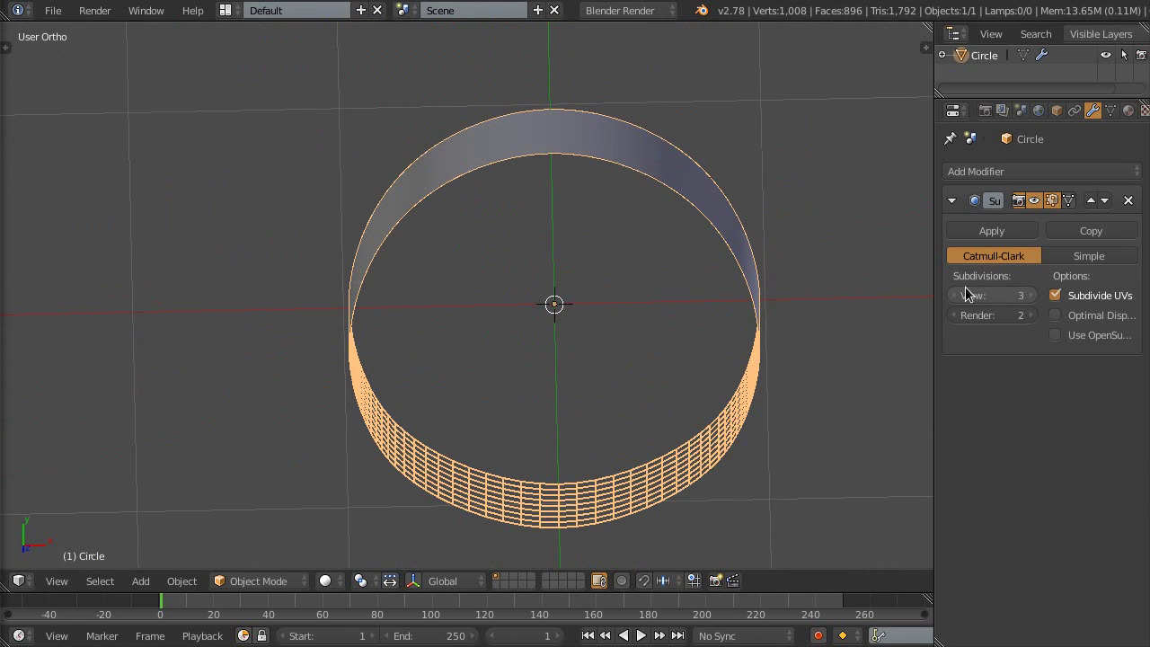
Set viewport subdivision back to 2 and inspect the ring, ending in top view
click(956, 296)
scroll(590, 146, up, 3)
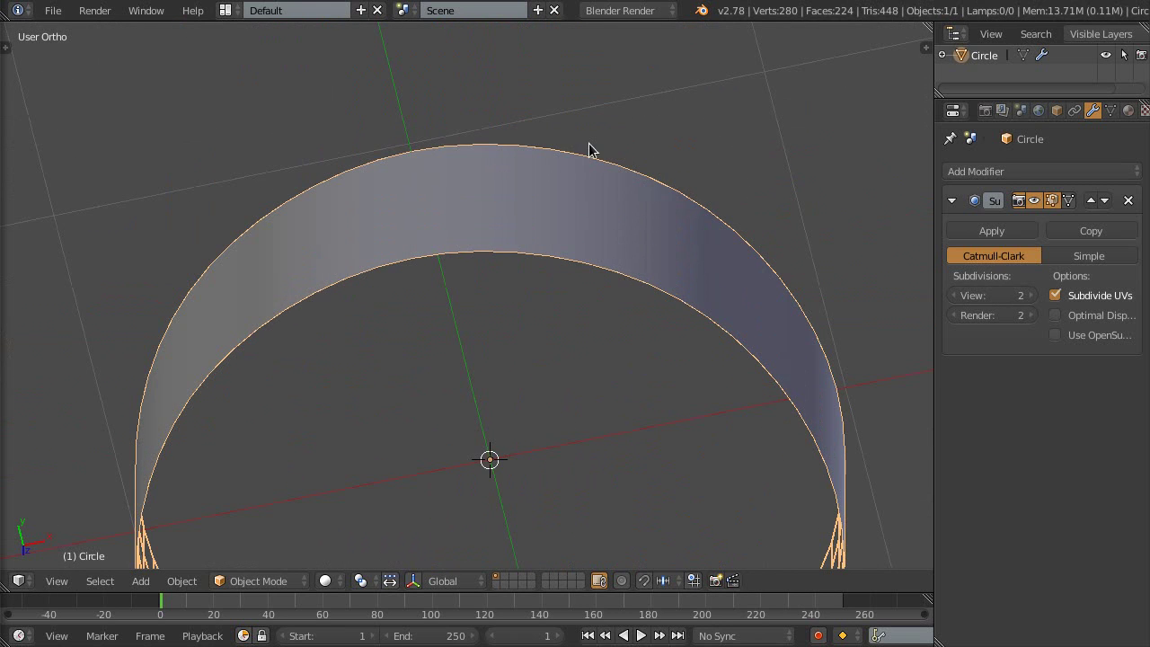
scroll(589, 142, up, 3)
scroll(508, 180, down, 4)
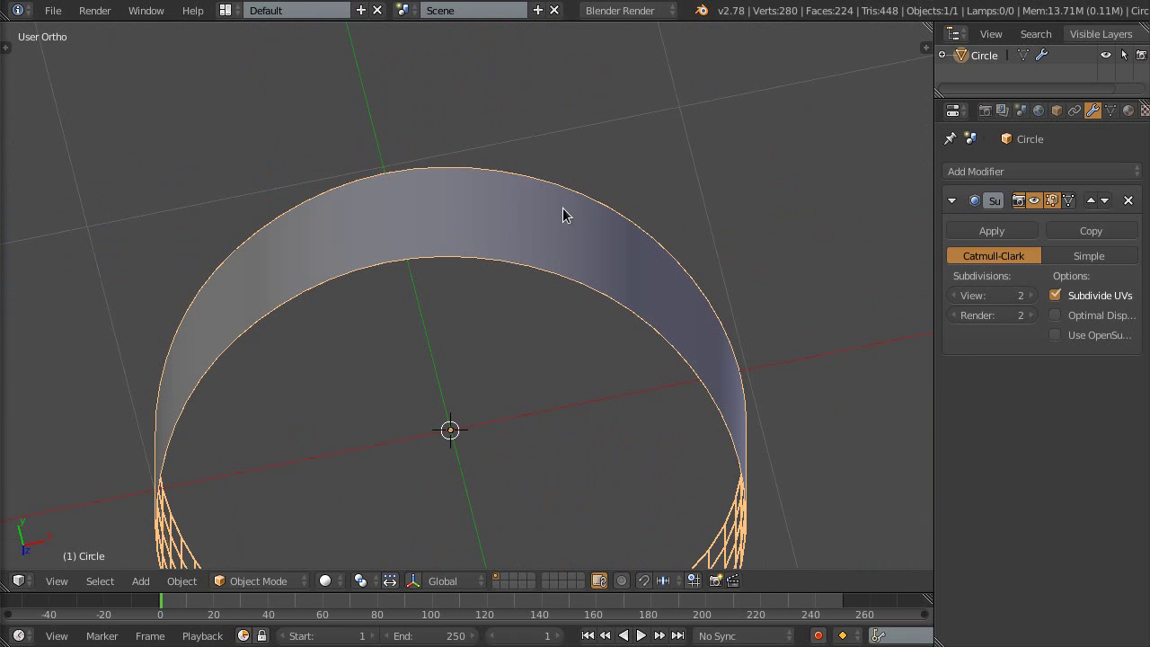
scroll(566, 229, down, 2)
mouse_move(566, 249)
middle_down()
mouse_move(549, 231)
mouse_move(521, 257)
mouse_move(557, 228)
mouse_move(602, 319)
mouse_move(634, 293)
mouse_move(581, 349)
middle_up()
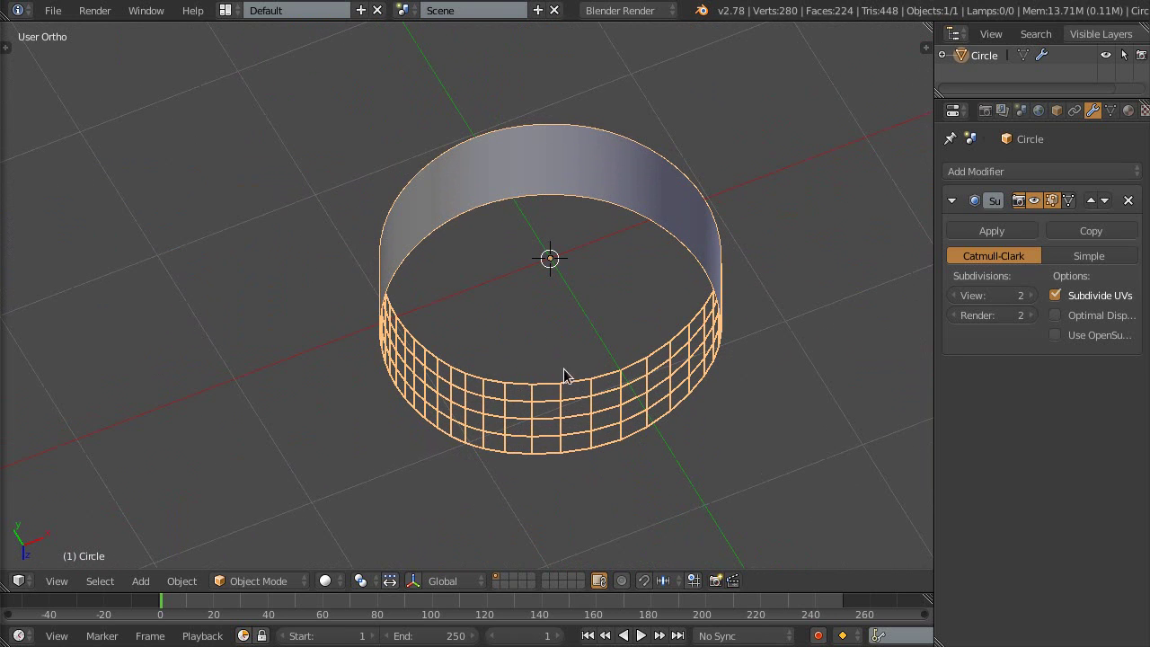
middle_drag(430, 245, 453, 240)
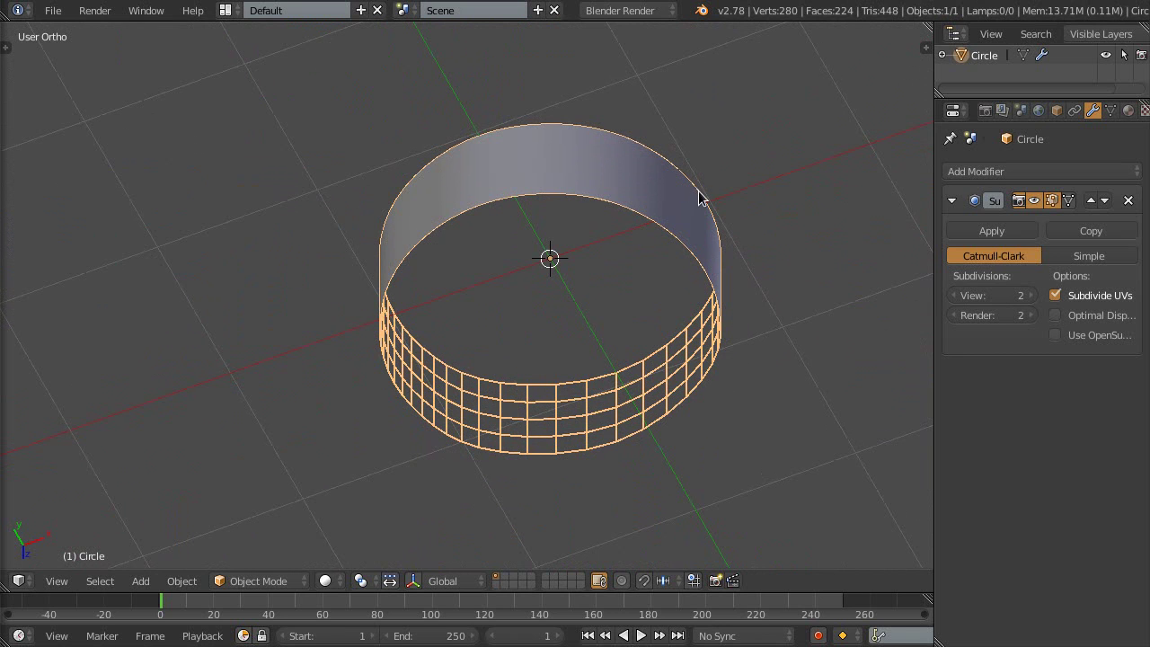
mouse_move(542, 182)
middle_down()
mouse_move(546, 206)
mouse_move(350, 175)
middle_up()
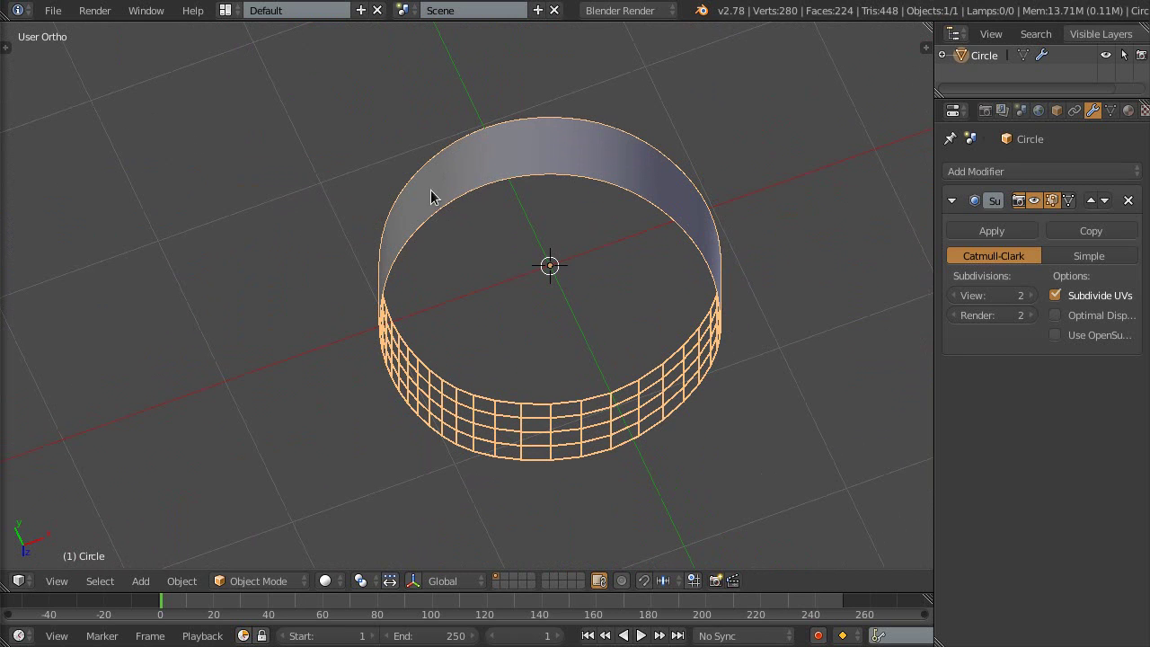
mouse_move(631, 307)
middle_down()
mouse_move(585, 385)
mouse_move(527, 414)
middle_up()
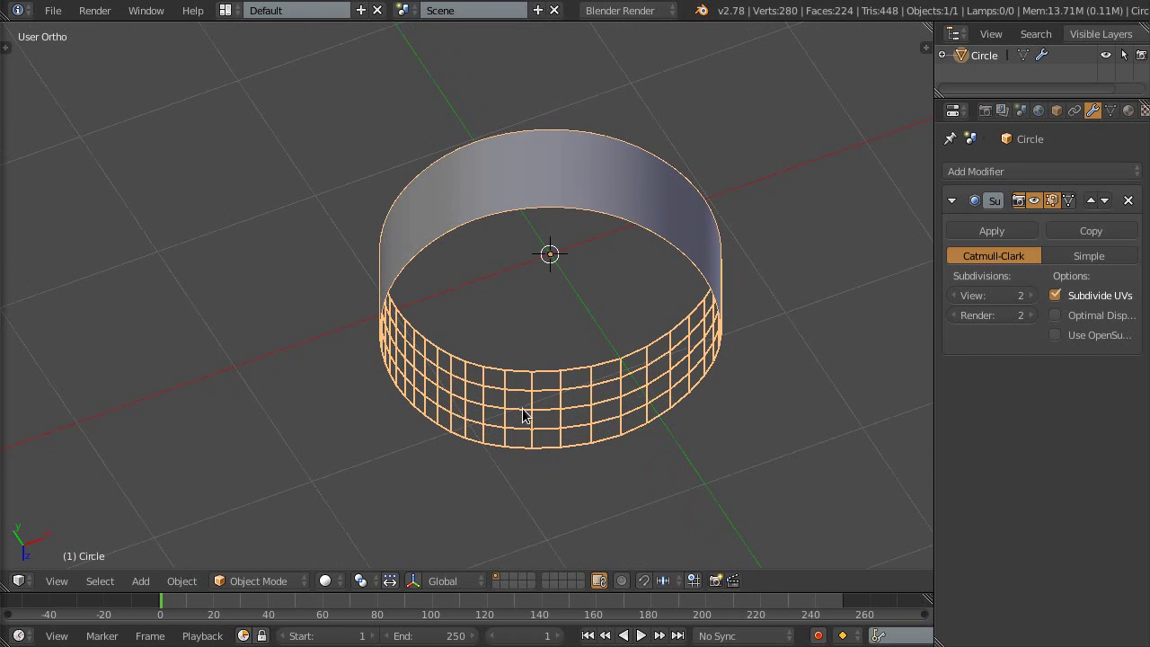
scroll(509, 420, up, 2)
scroll(550, 267, down, 3)
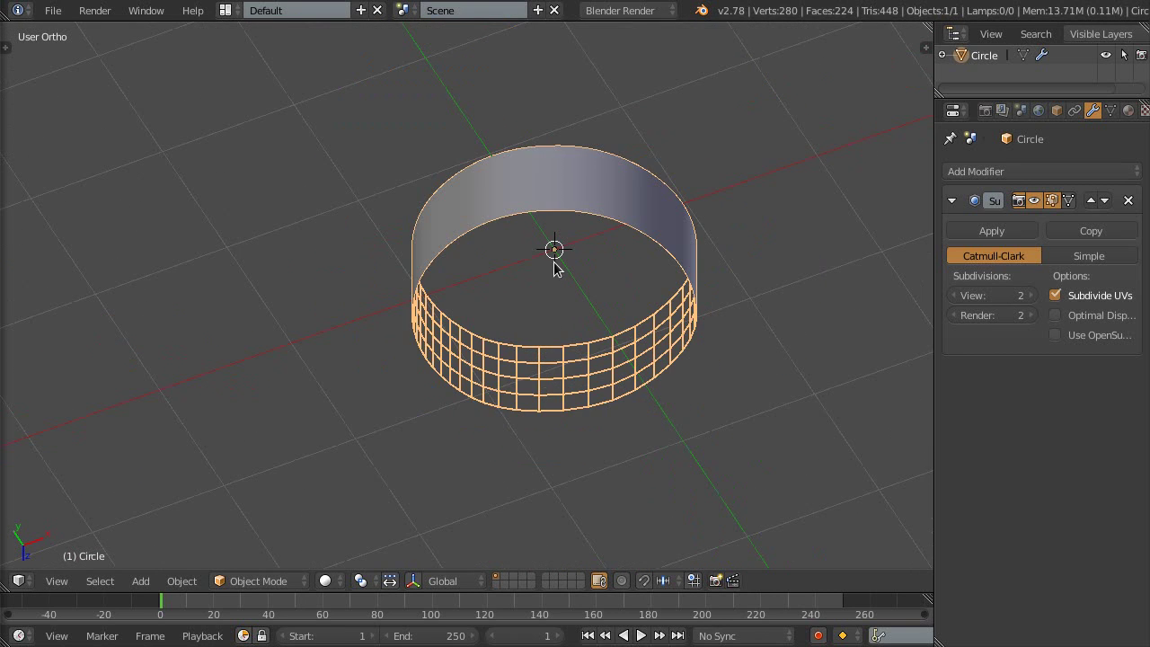
key(KP_7)
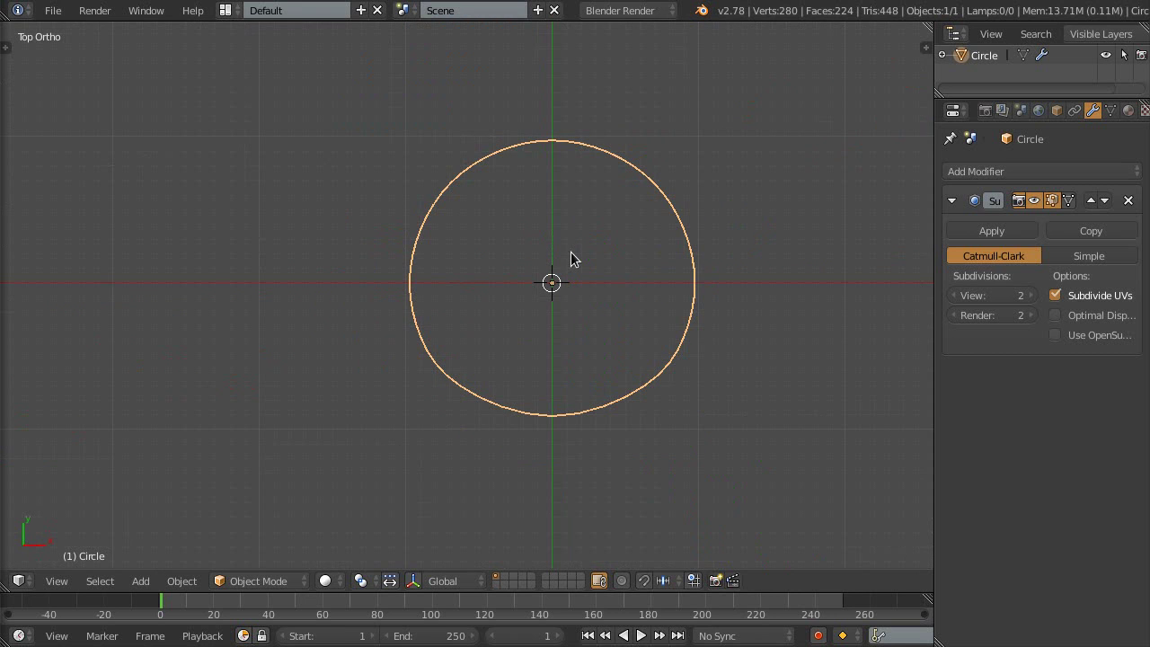
From the front view, add four evenly placed horizontal loop cuts around the ring
key(KP_1)
key(Tab)
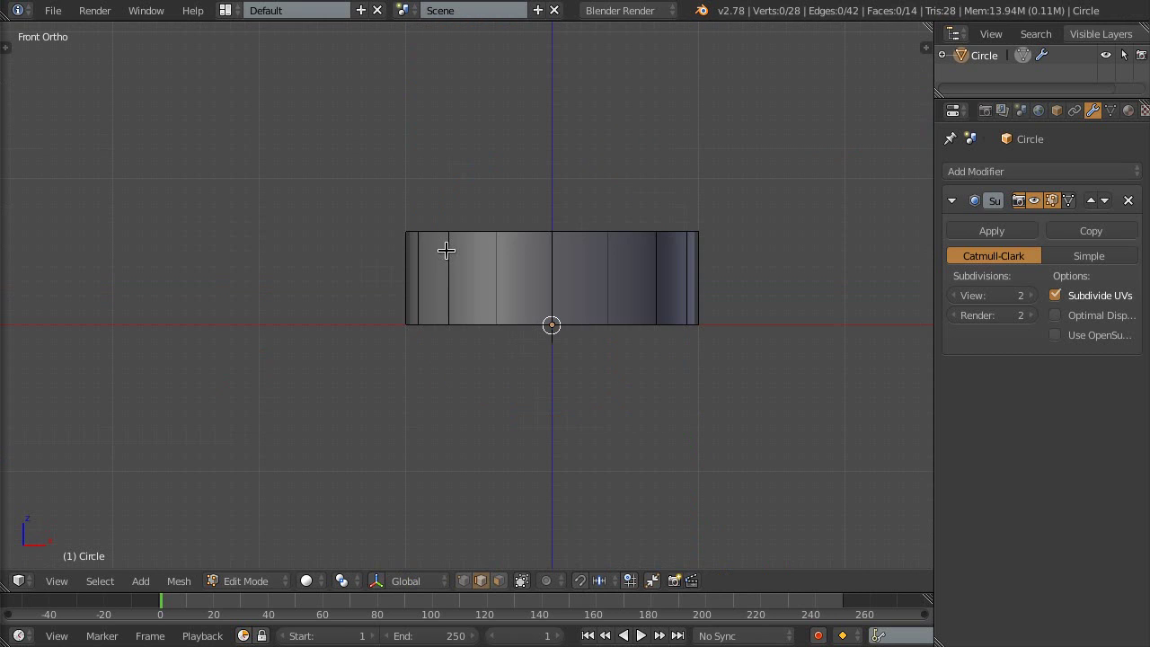
scroll(444, 251, up, 2)
key(ctrl+r)
scroll(448, 270, up, 3)
click(448, 269)
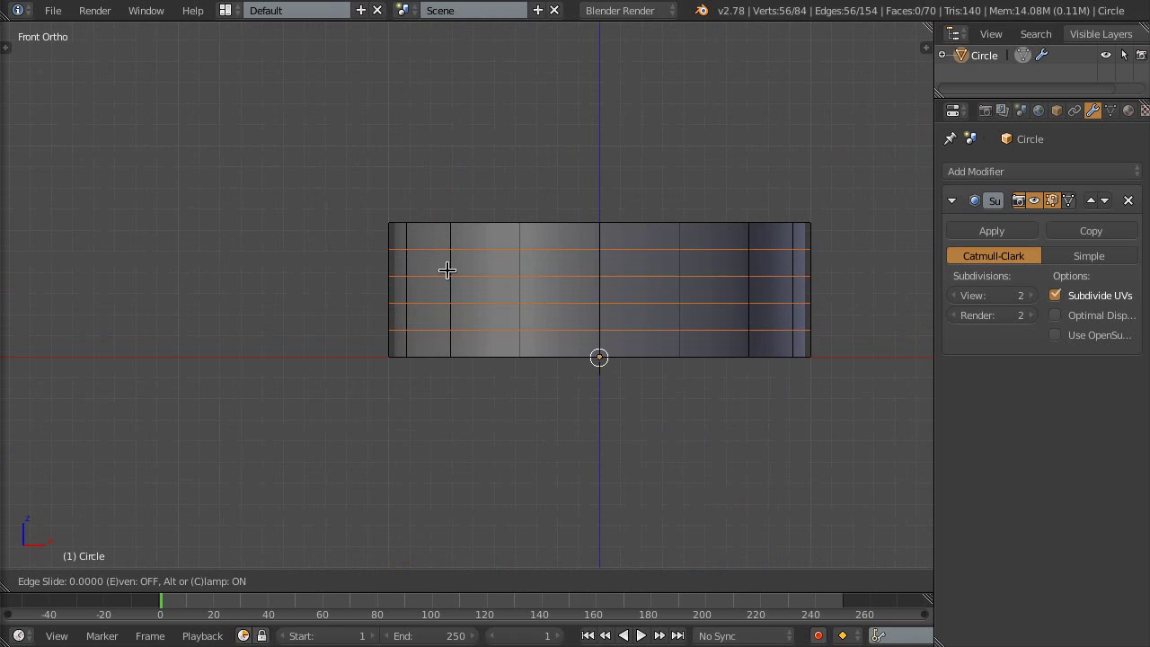
right_click(447, 268)
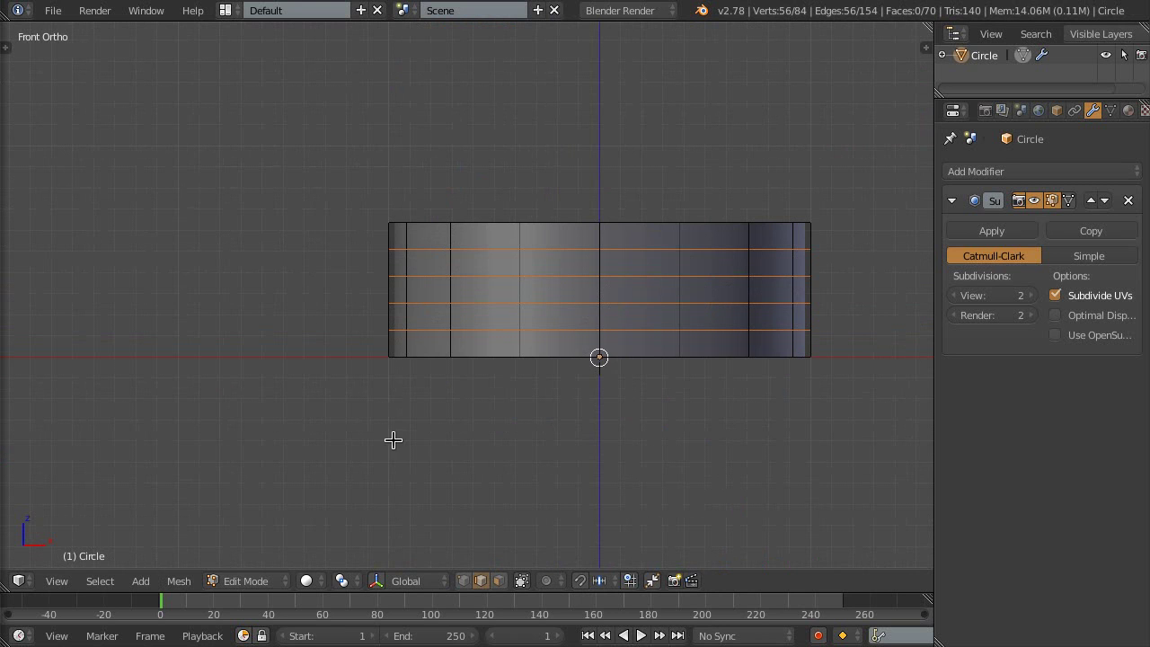
Deselect the new loops and return to Object Mode to view the smoothed ring at an angle
key(ctrl+z)
scroll(526, 344, down, 1)
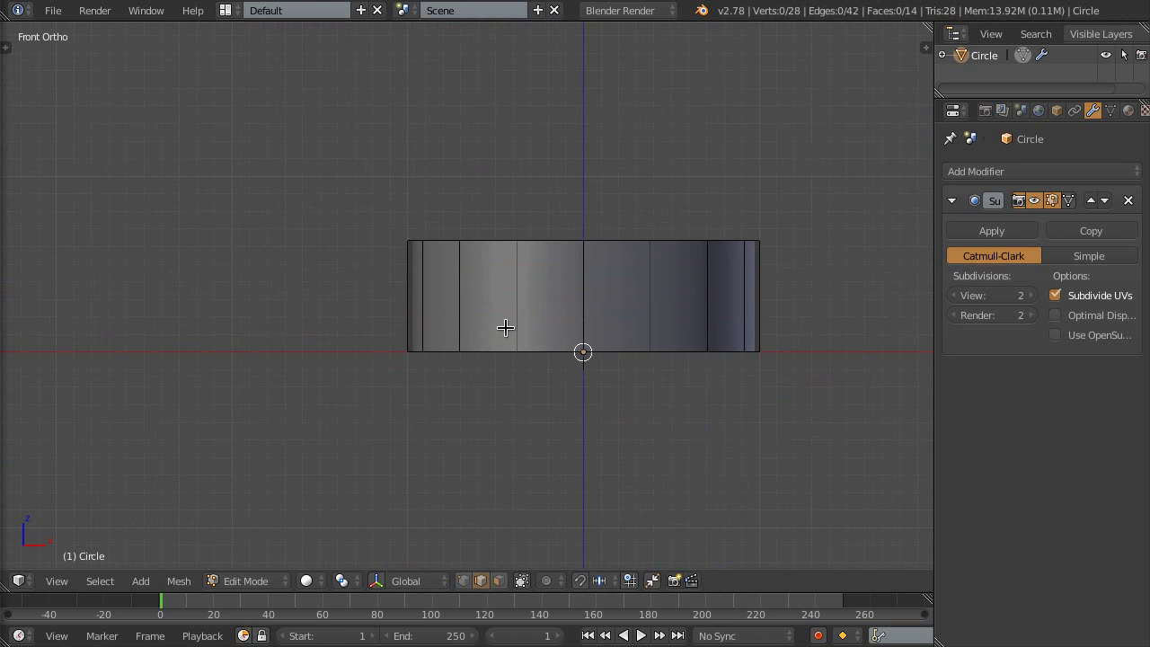
middle_drag(599, 344, 519, 278)
key(Tab)
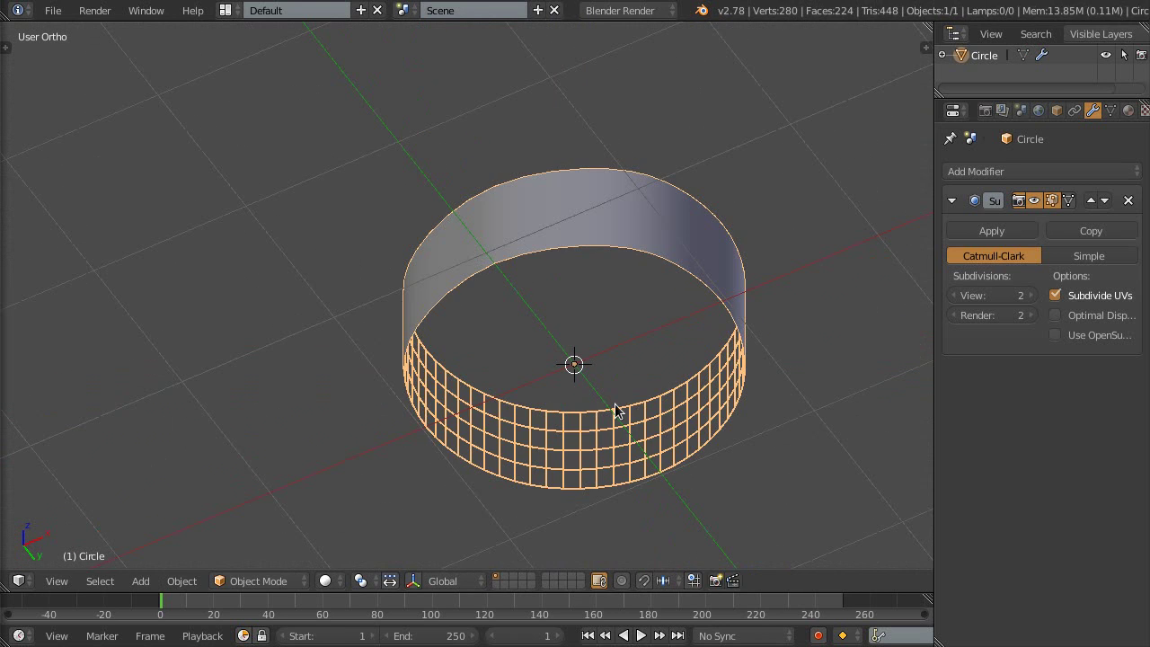
scroll(667, 408, up, 2)
shift+middle_drag(559, 468, 639, 409)
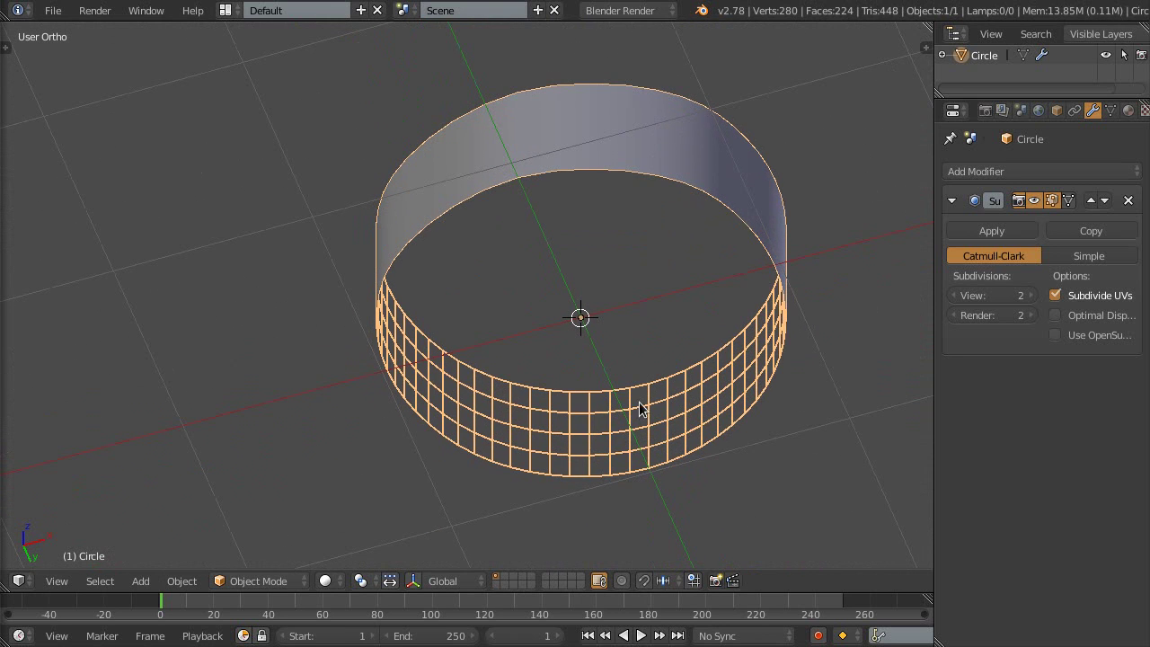
scroll(566, 420, up, 1)
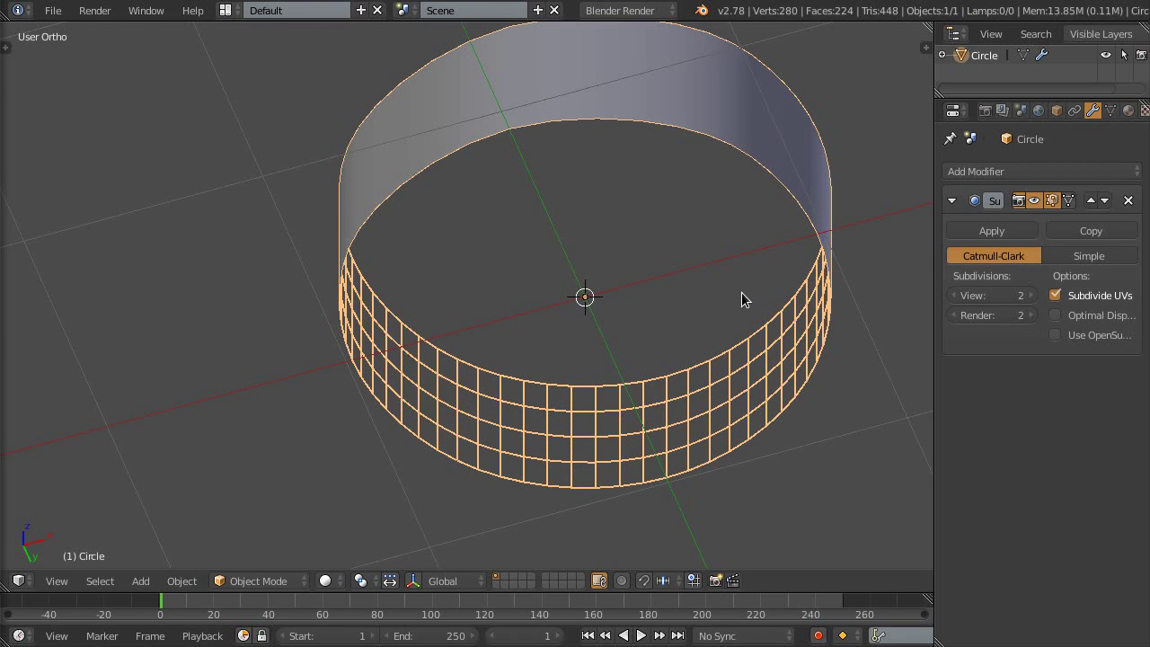
click(1031, 296)
click(1030, 295)
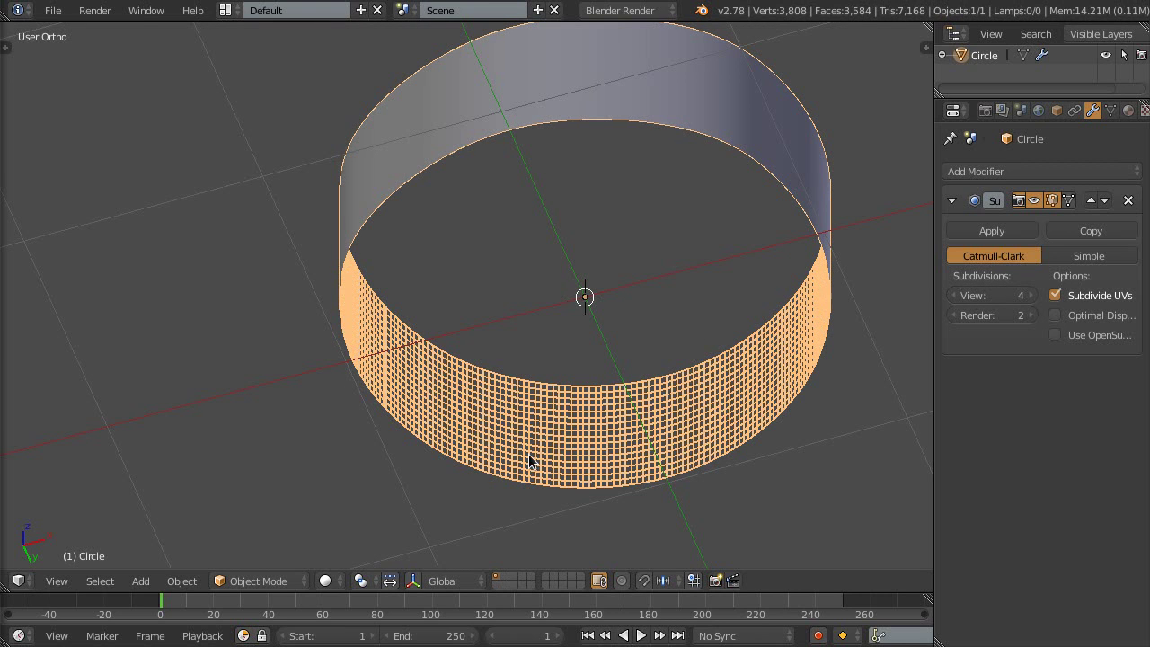
click(958, 296)
click(958, 295)
middle_drag(791, 337, 312, 415)
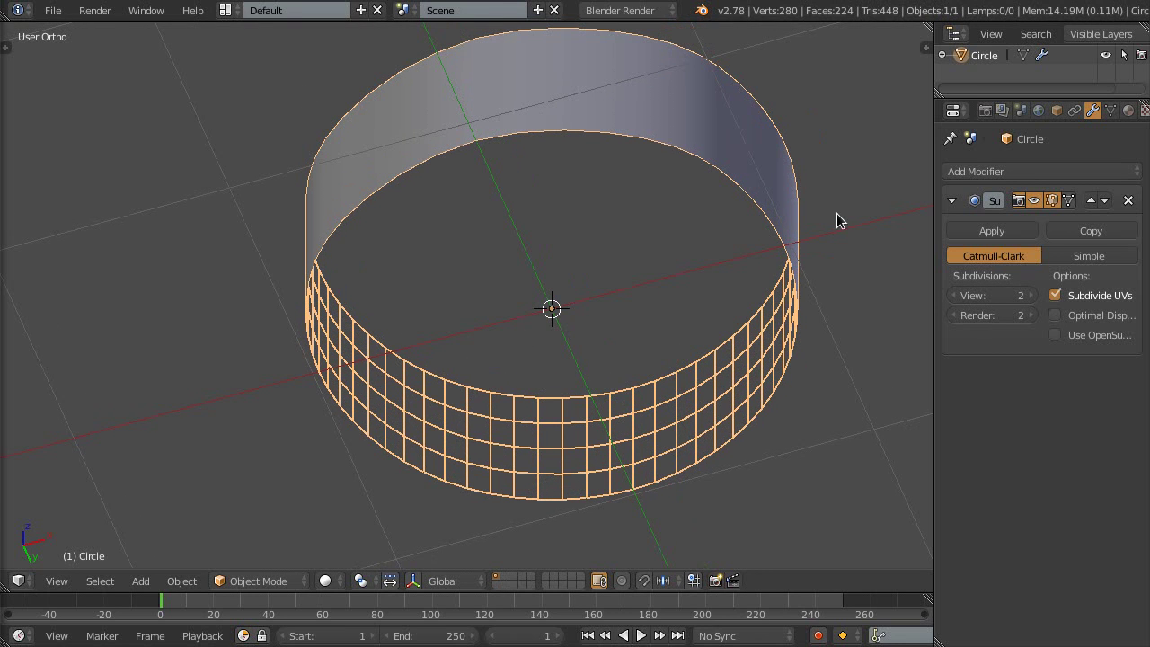
scroll(836, 220, down, 2)
mouse_move(749, 201)
middle_down()
mouse_move(633, 243)
mouse_move(705, 254)
mouse_move(726, 385)
mouse_move(762, 305)
mouse_move(683, 228)
mouse_move(693, 273)
mouse_move(728, 215)
mouse_move(754, 330)
middle_up()
key(a)
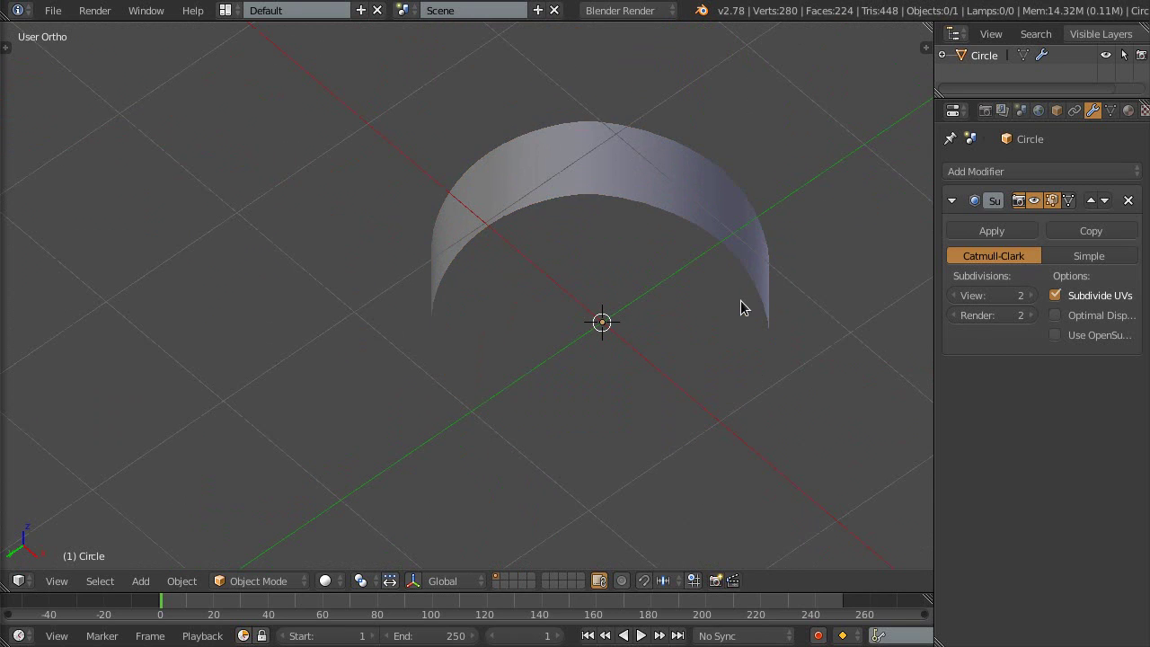
Delete the ring and add a new plane at the centre in Top view
key(a)
key(x)
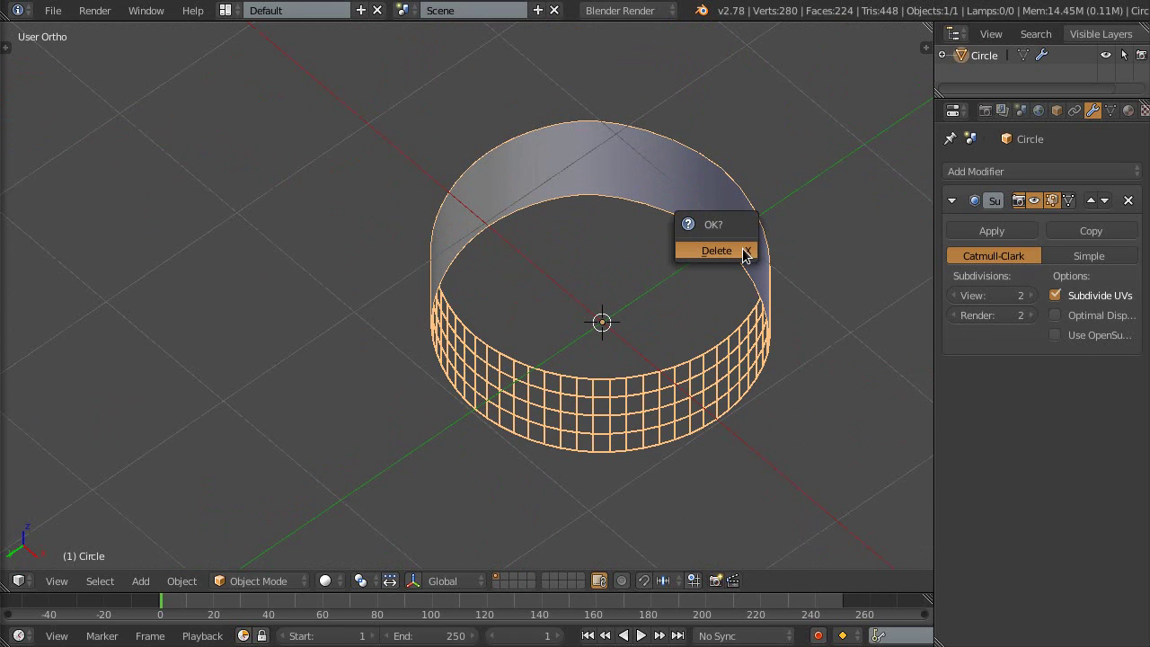
click(715, 252)
key(KP_7)
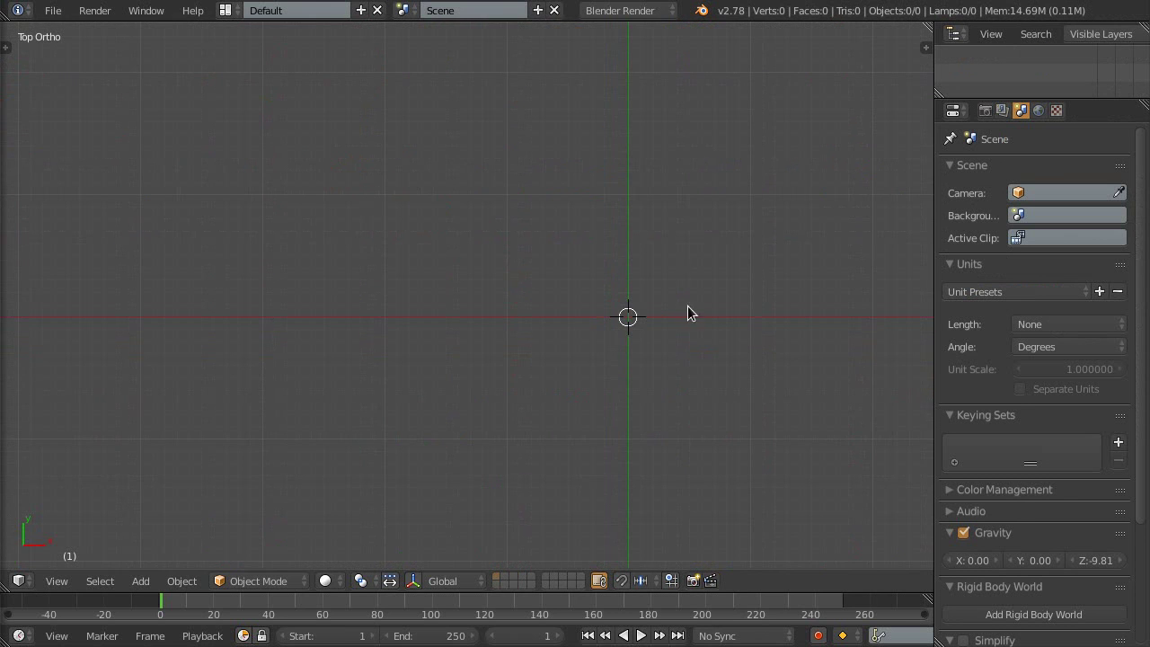
key(shift+a)
mouse_move(566, 279)
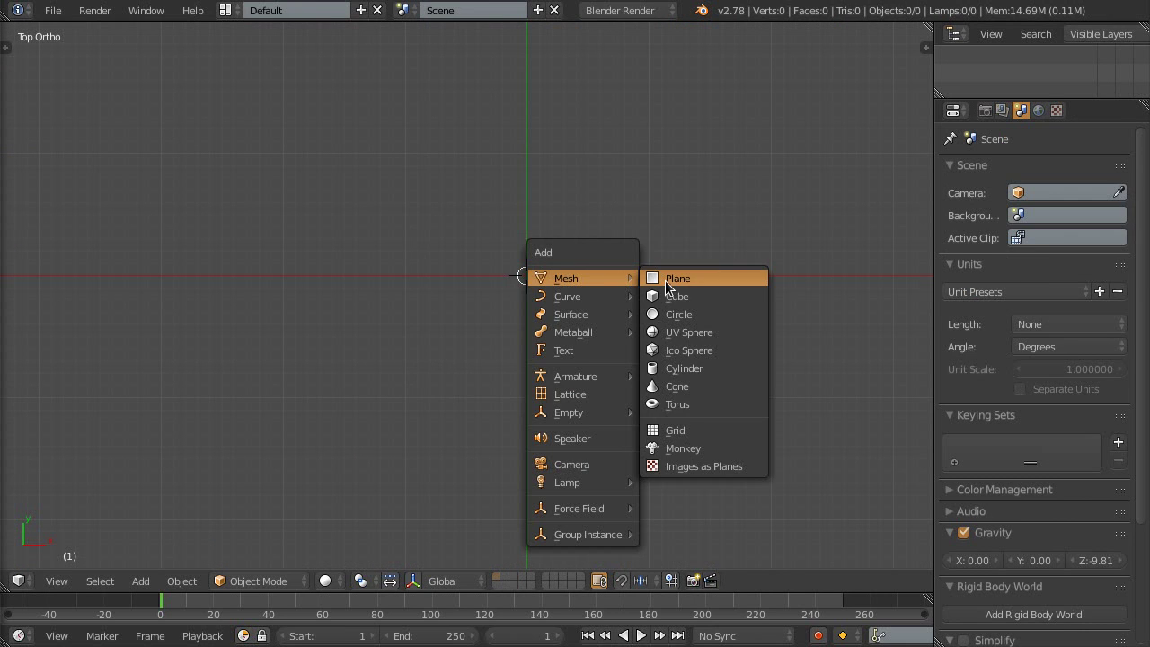
click(667, 280)
Loop cut the plane down its exact middle and delete its left half
key(Tab)
key(ctrl+r)
click(518, 193)
right_click(518, 192)
right_click(422, 211)
key(x)
click(386, 31)
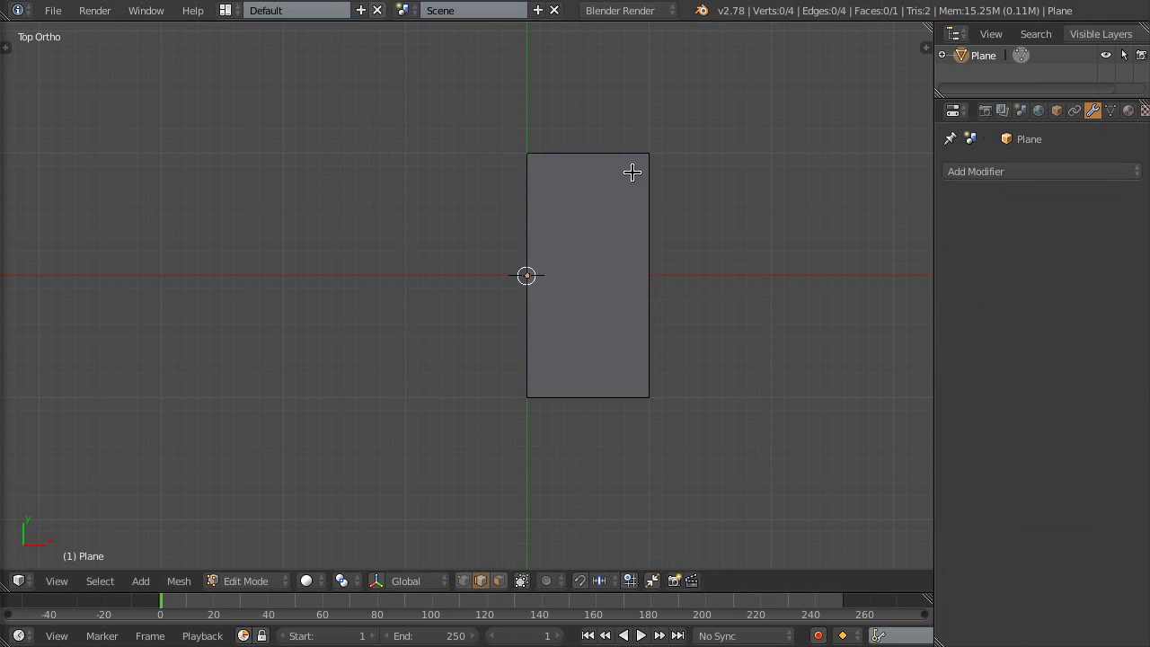
Add a Mirror modifier to the half plane and centre the view on it
click(1067, 172)
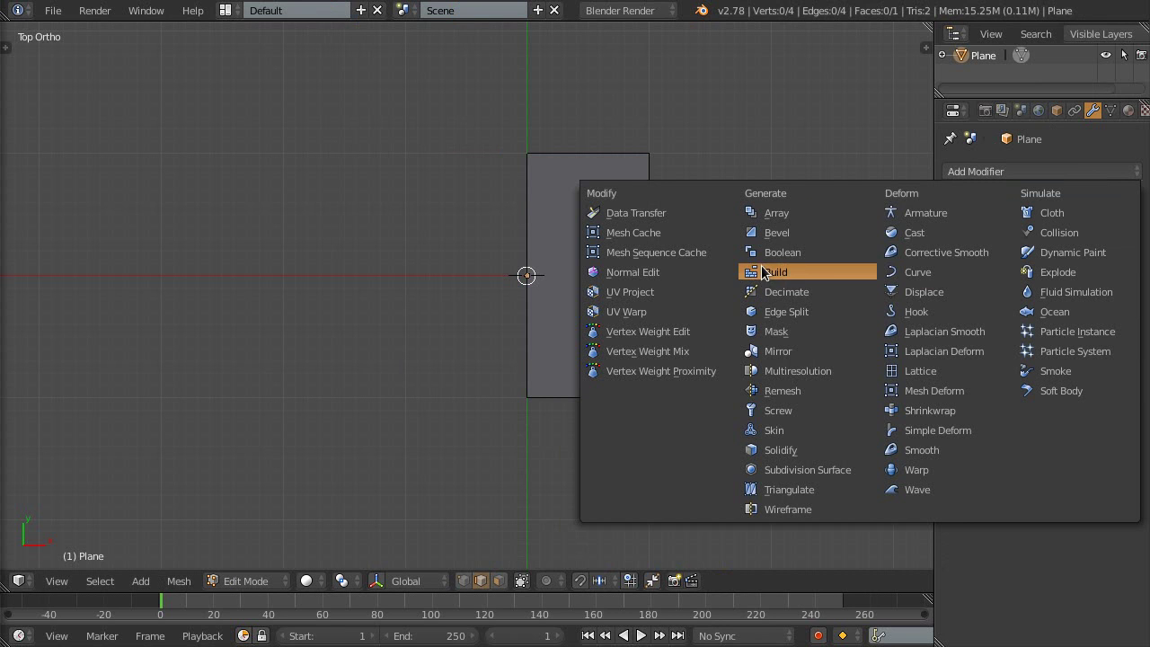
click(773, 350)
key(Home)
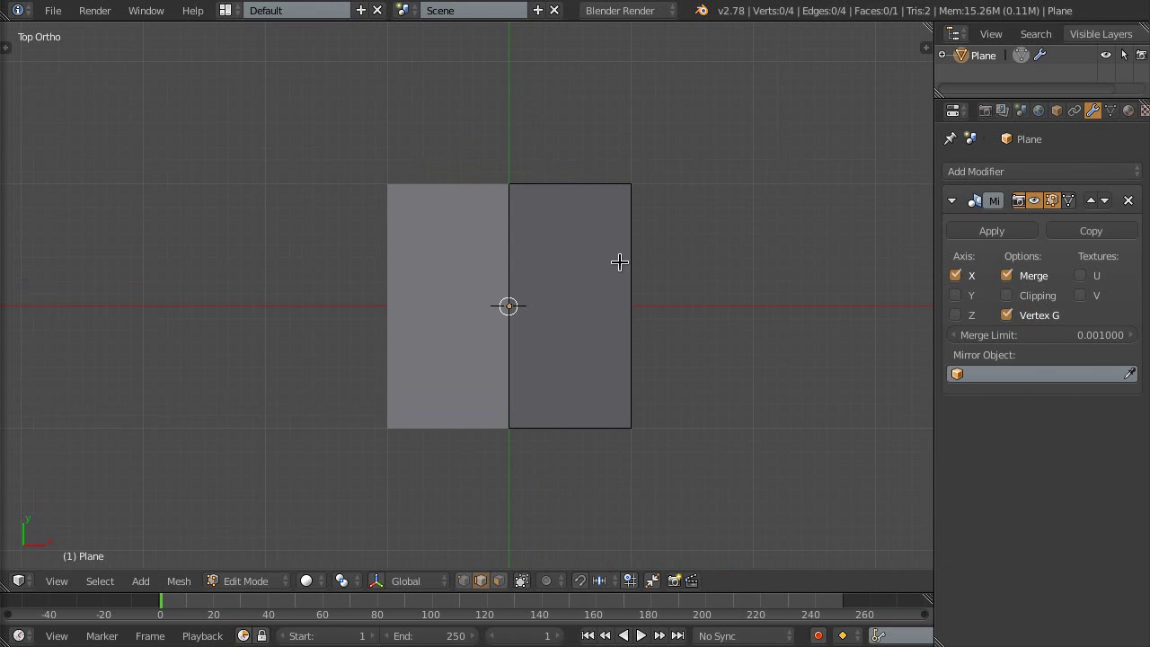
Turn on Mirror clipping and add four evenly spaced horizontal loop cuts
click(1019, 297)
scroll(573, 316, up, 1)
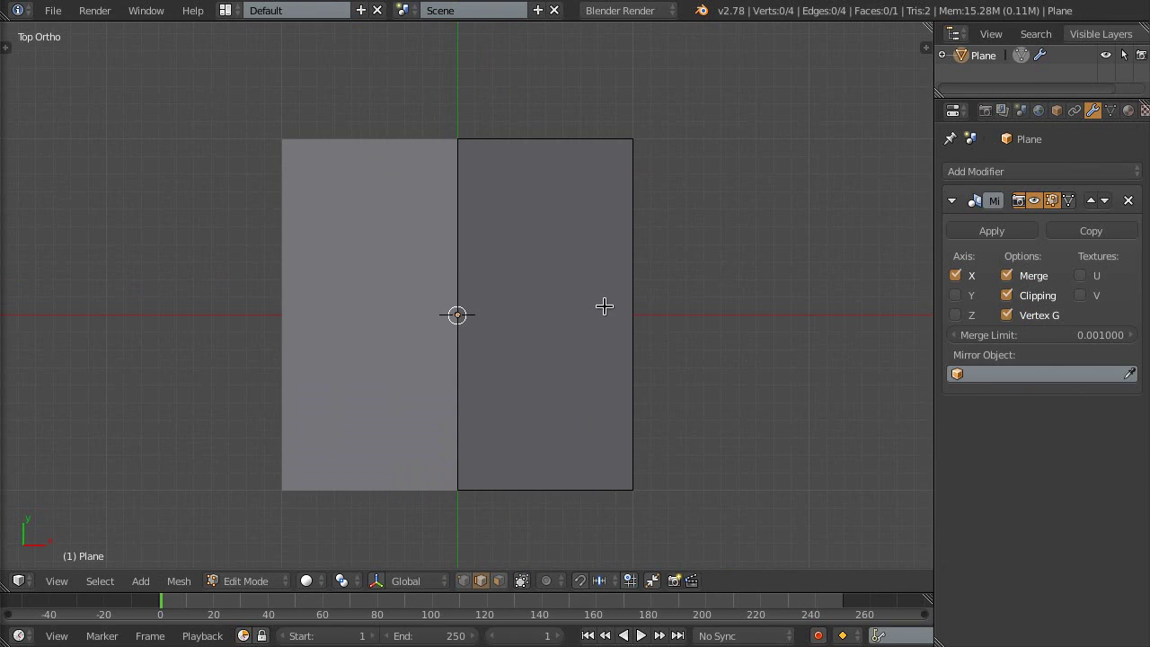
key(ctrl+r)
scroll(606, 303, up, 2)
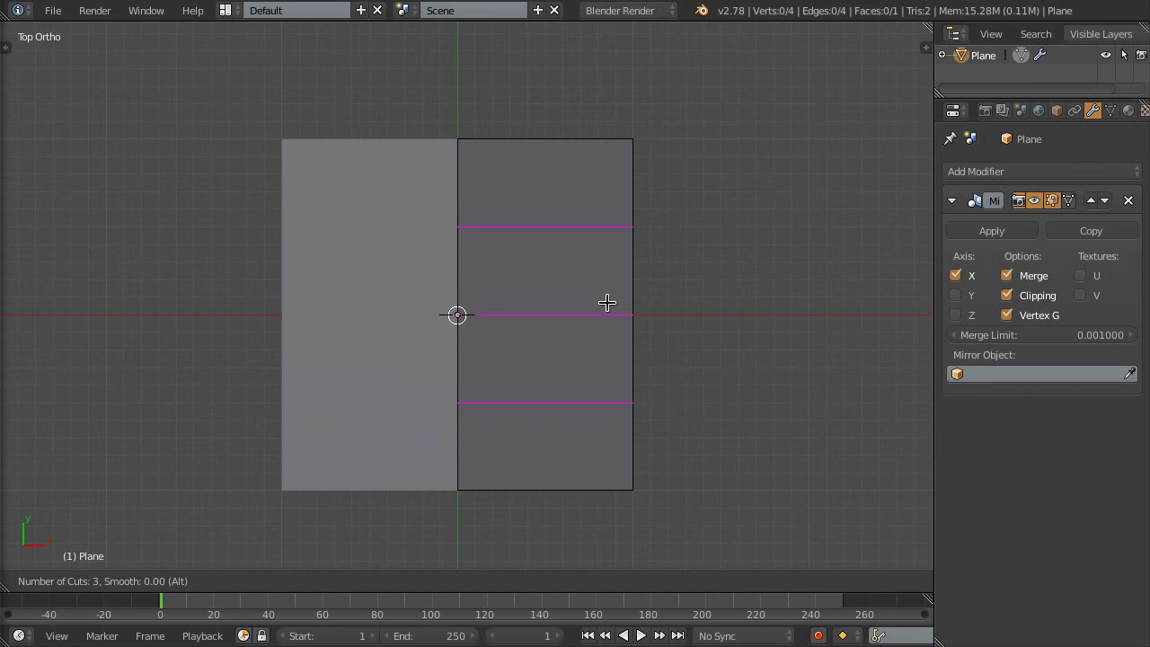
click(606, 303)
right_click(606, 303)
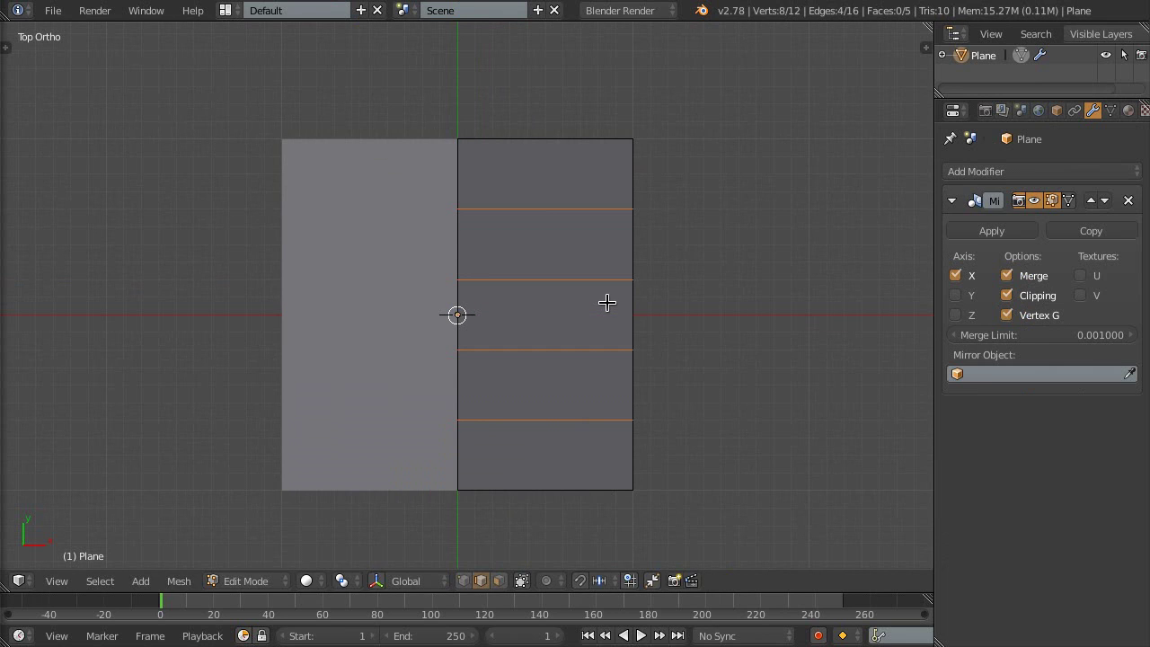
Add evenly spaced vertical loop cuts to complete the 4×5 face grid
key(ctrl+r)
scroll(569, 274, up, 1)
click(570, 274)
right_click(570, 274)
shift+middle_drag(569, 274, 609, 284)
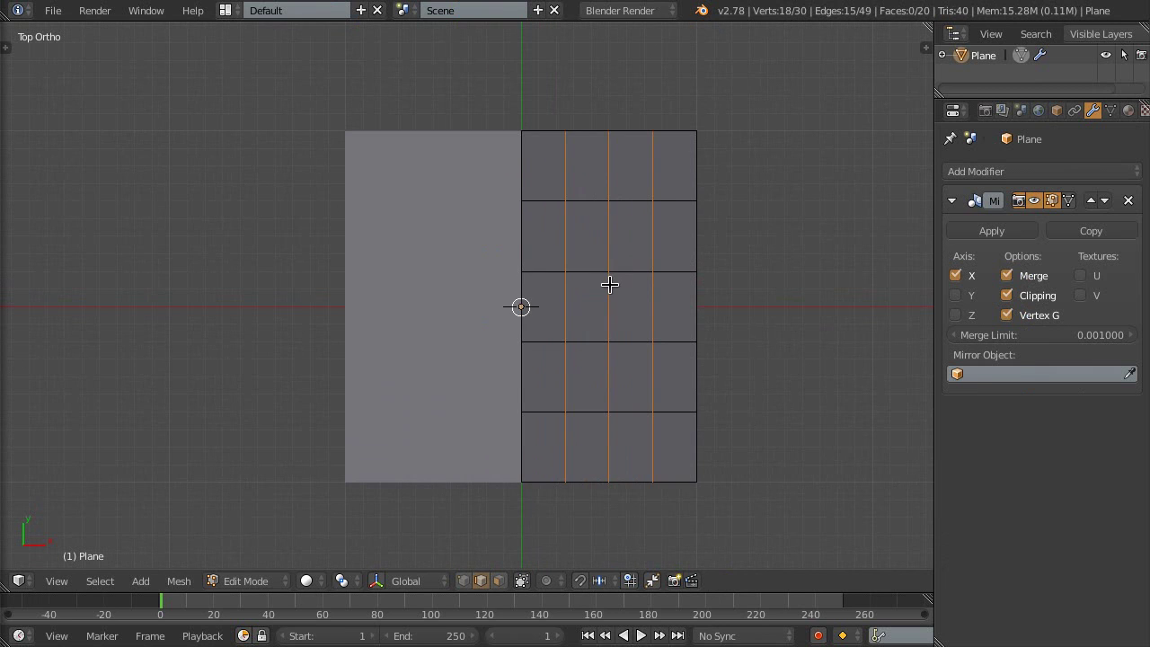
In face select mode, select the two faces beside the centre line
key(ctrl+Tab)
click(585, 306)
right_click(543, 313)
shift+right_click(542, 237)
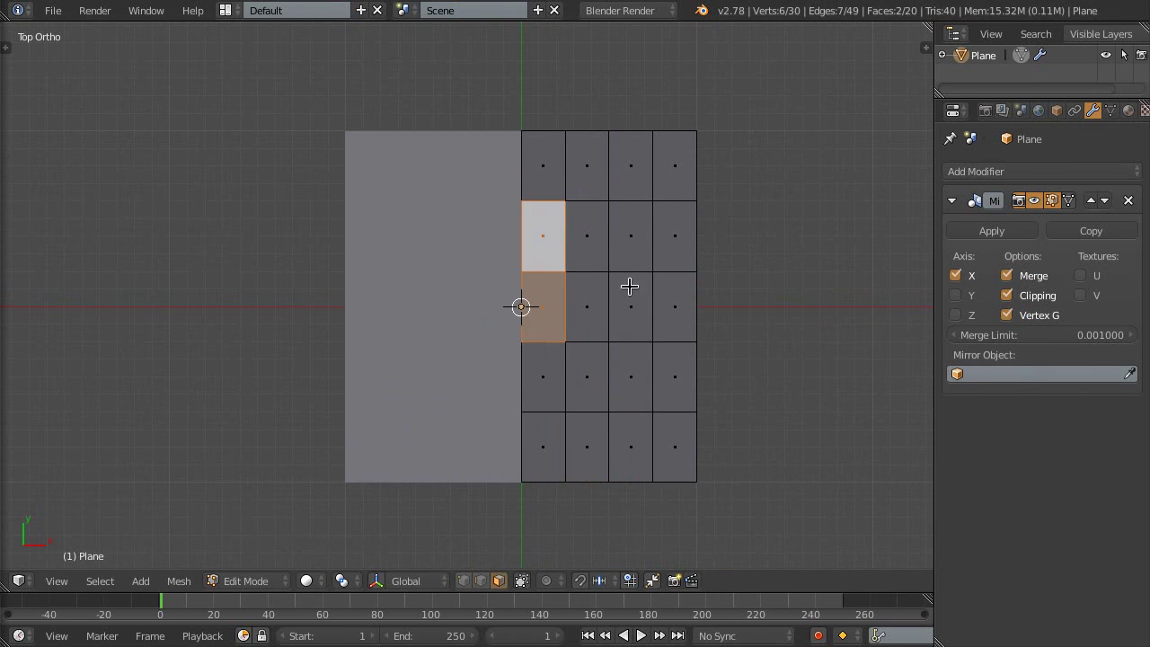
middle_drag(629, 286, 570, 287)
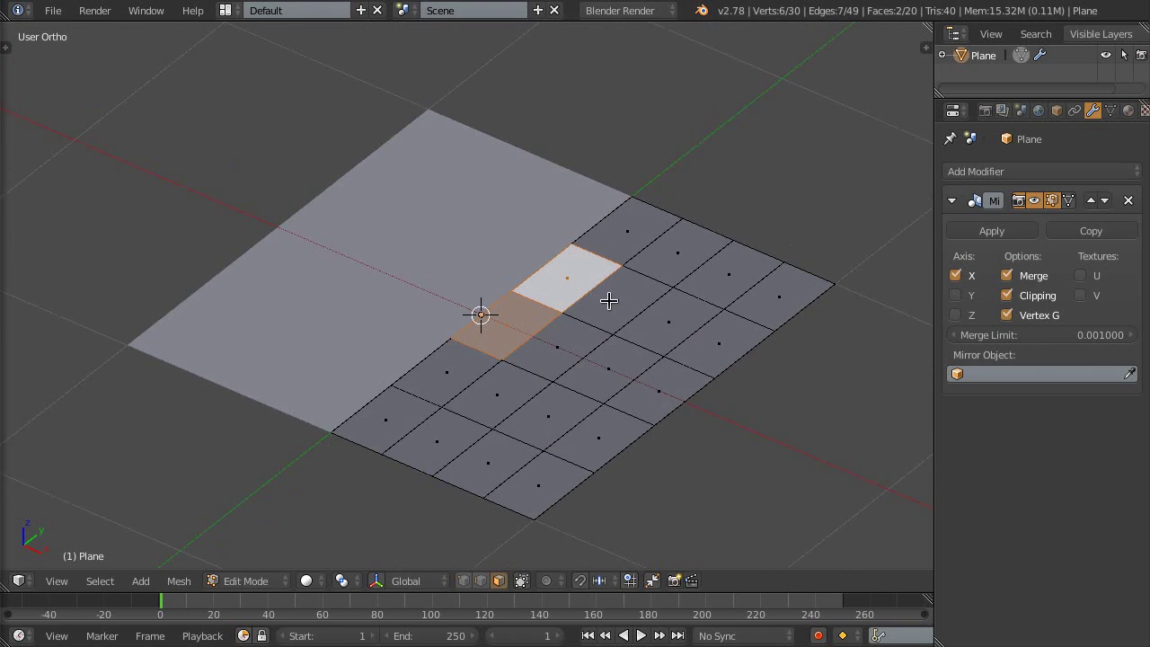
scroll(609, 301, up, 2)
Extrude the two centre faces upward into a block, adjusting its height along Z
key(e)
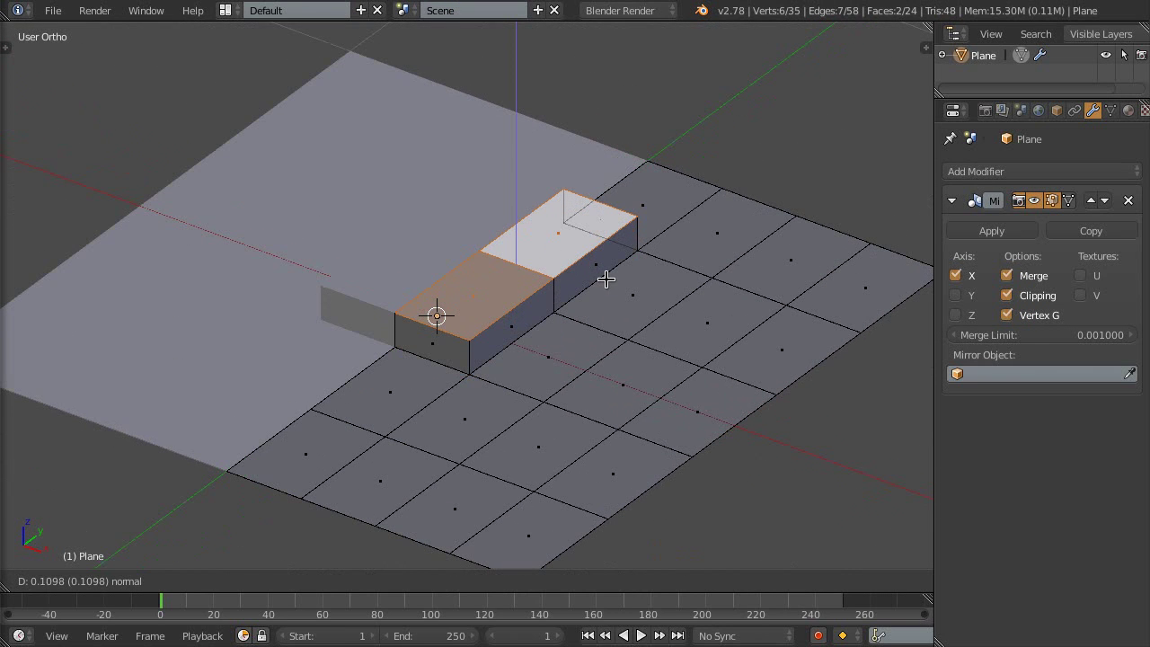
click(605, 280)
middle_drag(611, 267, 626, 273)
key(g)
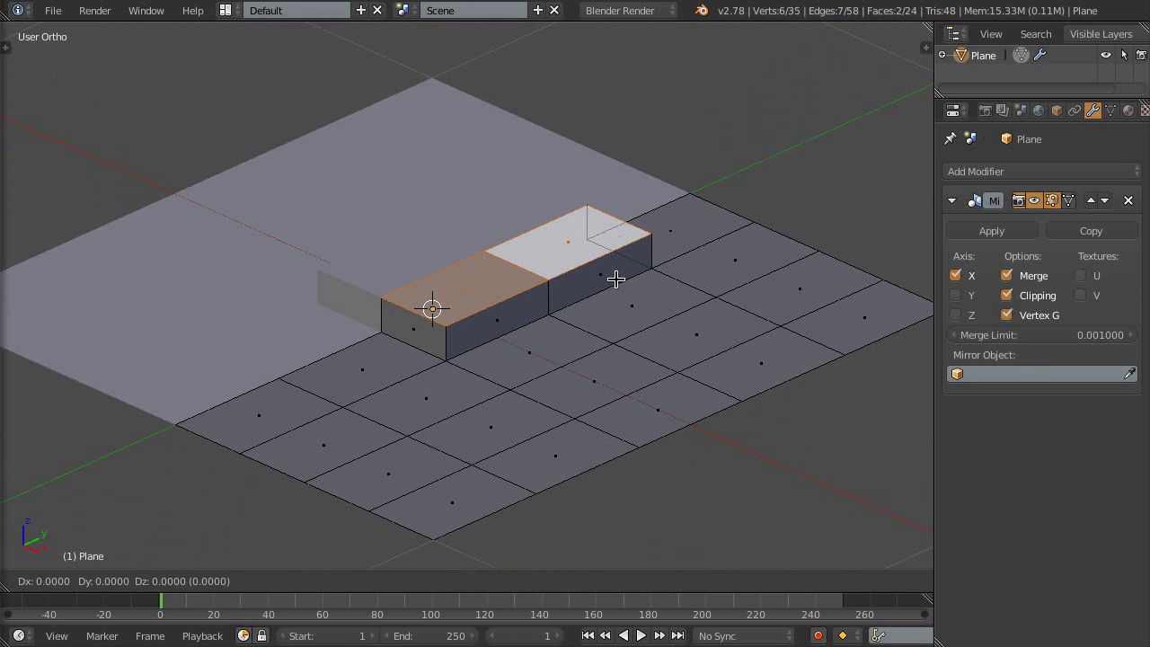
key(z)
click(614, 264)
mouse_move(506, 288)
middle_down()
mouse_move(441, 321)
mouse_move(486, 298)
mouse_move(557, 288)
middle_up()
In vertex mode, slide the block's top ridge along X toward the centre
key(ctrl+Tab)
click(521, 259)
scroll(521, 287, up, 2)
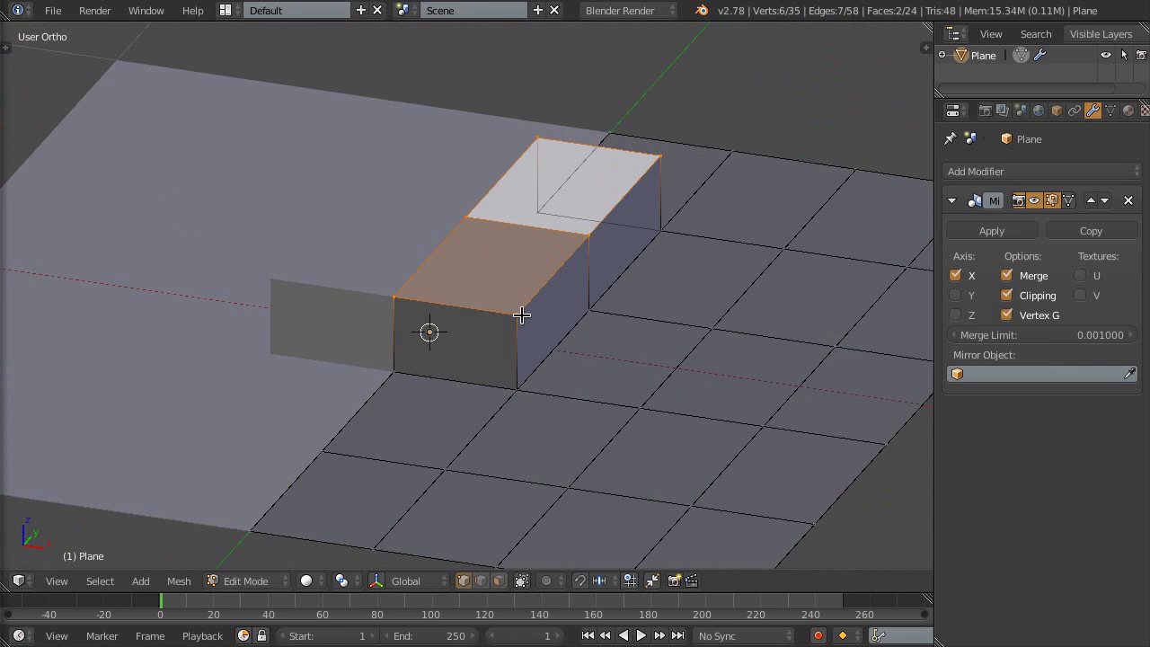
click(518, 314)
ctrl+click(660, 157)
key(g)
key(x)
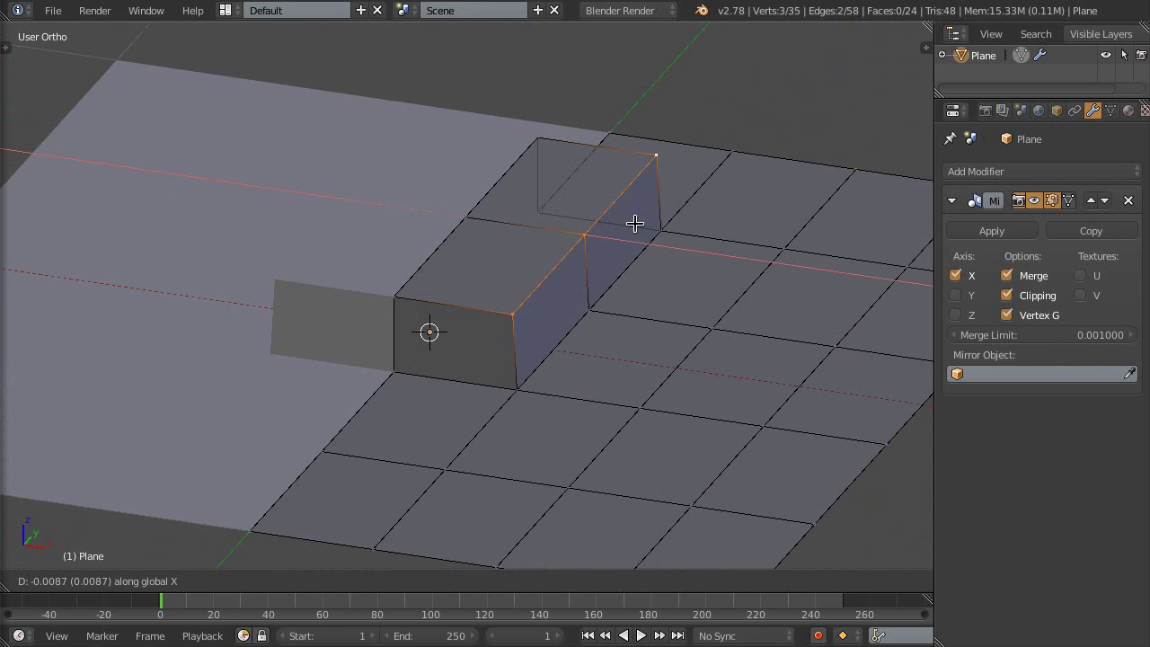
click(611, 170)
Move the back top edge along X so the block's outer side slopes down
right_click(540, 136)
shift+right_click(645, 168)
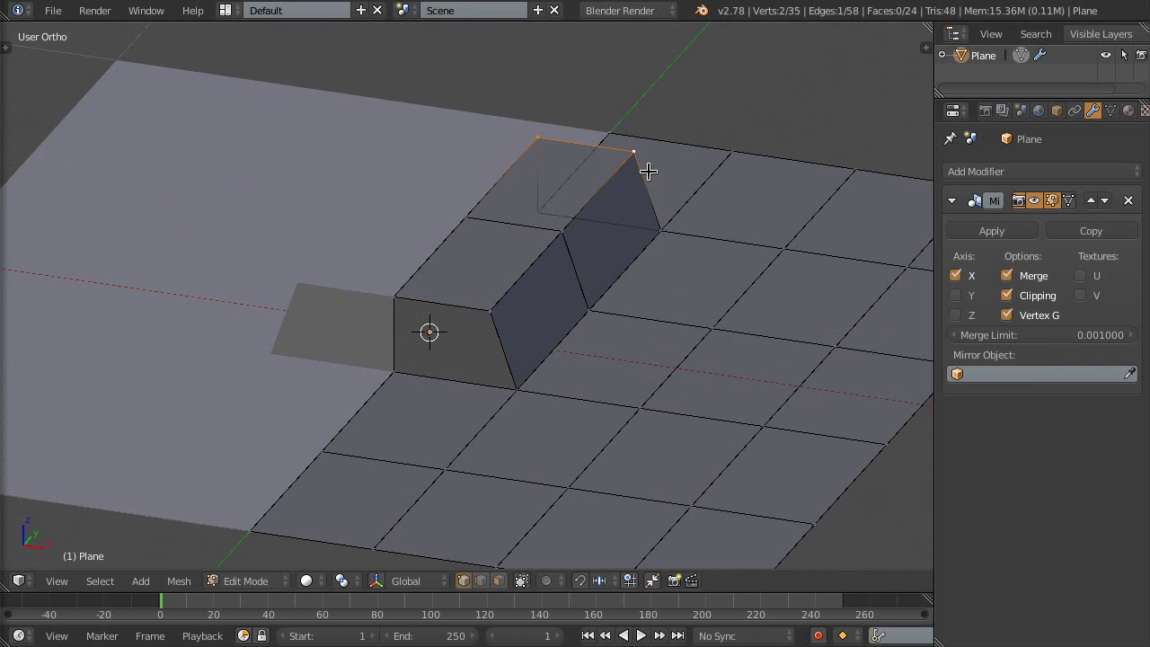
key(g)
key(x)
click(641, 218)
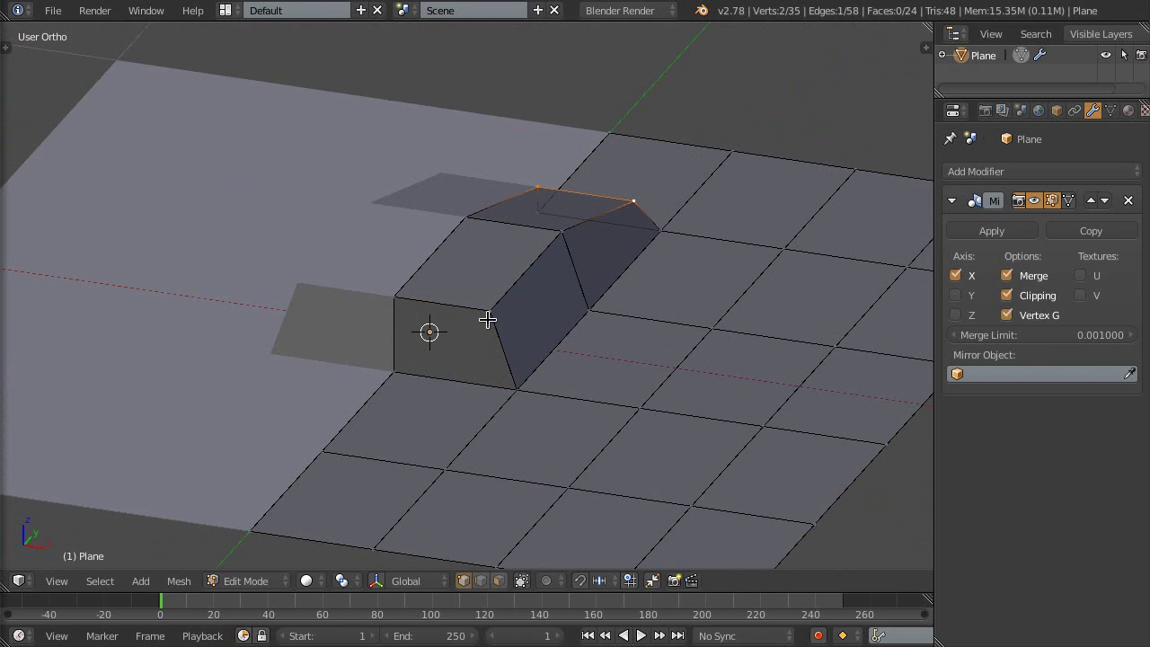
scroll(488, 320, down, 2)
mouse_move(522, 318)
middle_down()
mouse_move(362, 305)
mouse_move(547, 336)
mouse_move(513, 334)
middle_up()
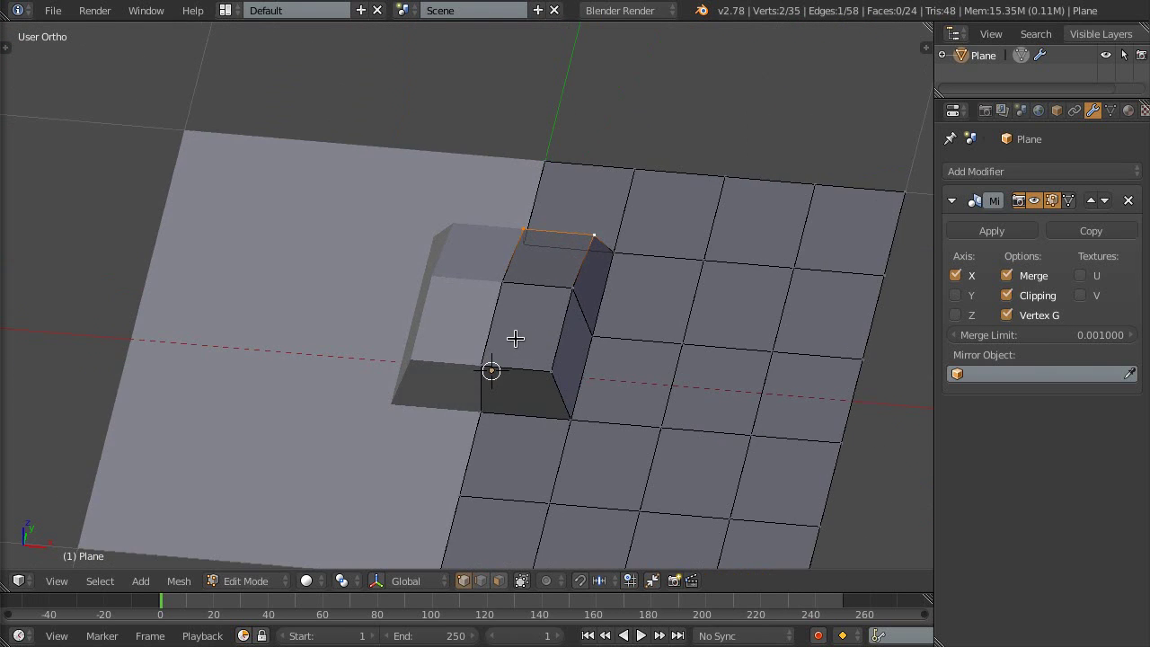
scroll(480, 320, up, 2)
key(ctrl+Tab)
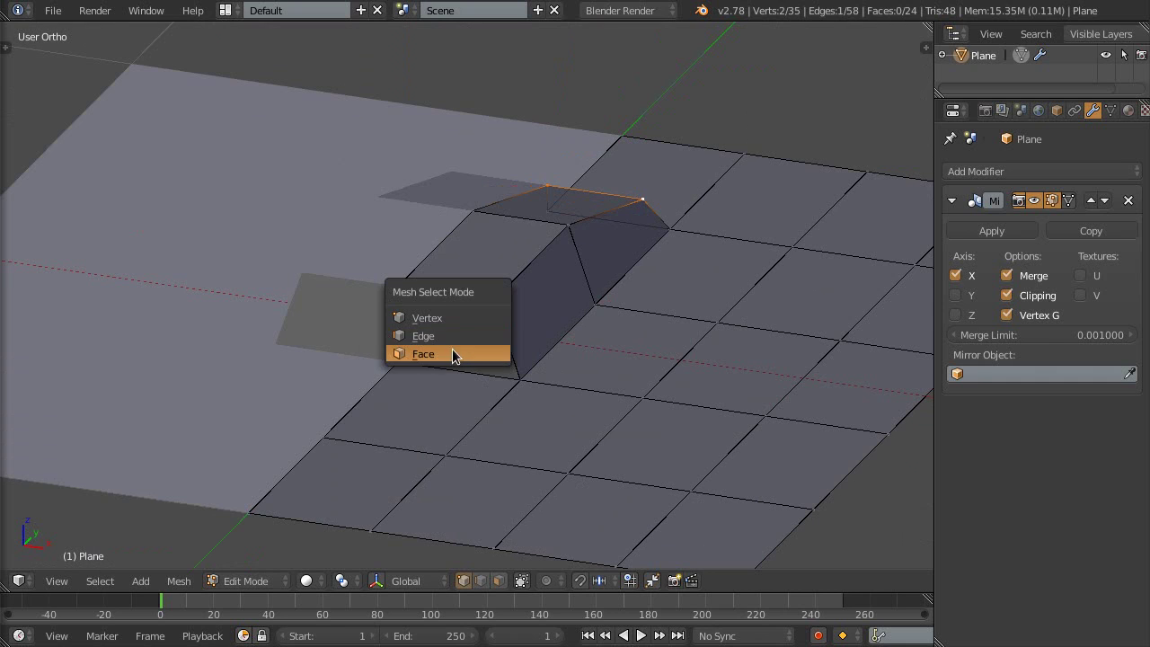
Inset the block's front face by 0.0137 with Boundary turned off
click(452, 348)
right_click(452, 349)
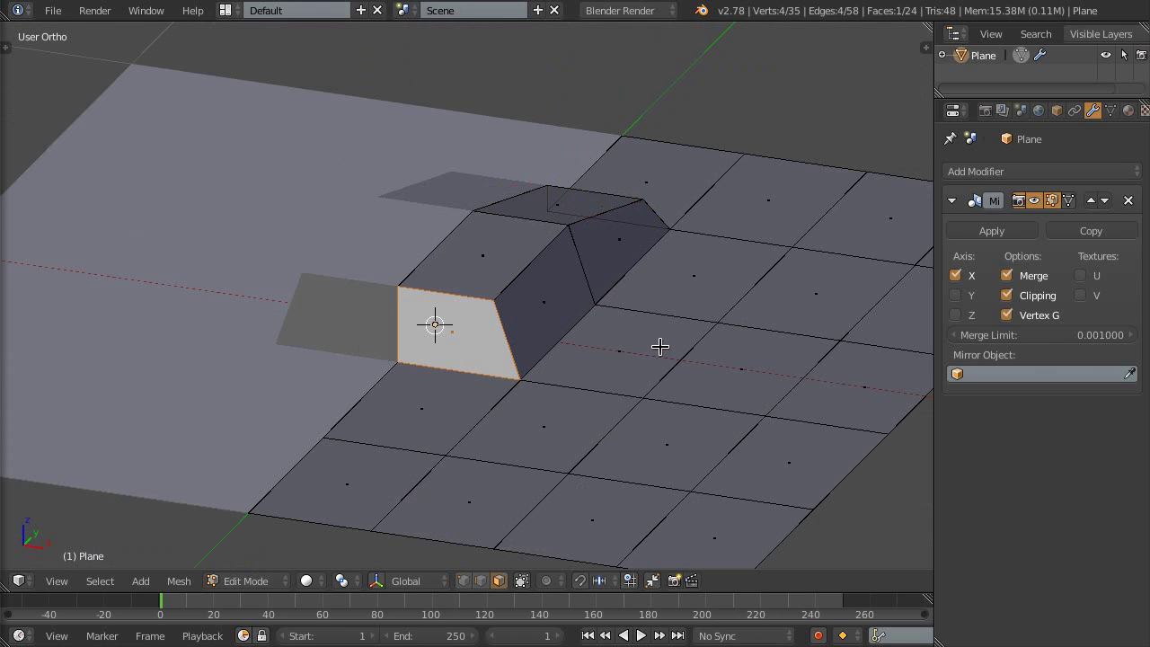
key(i)
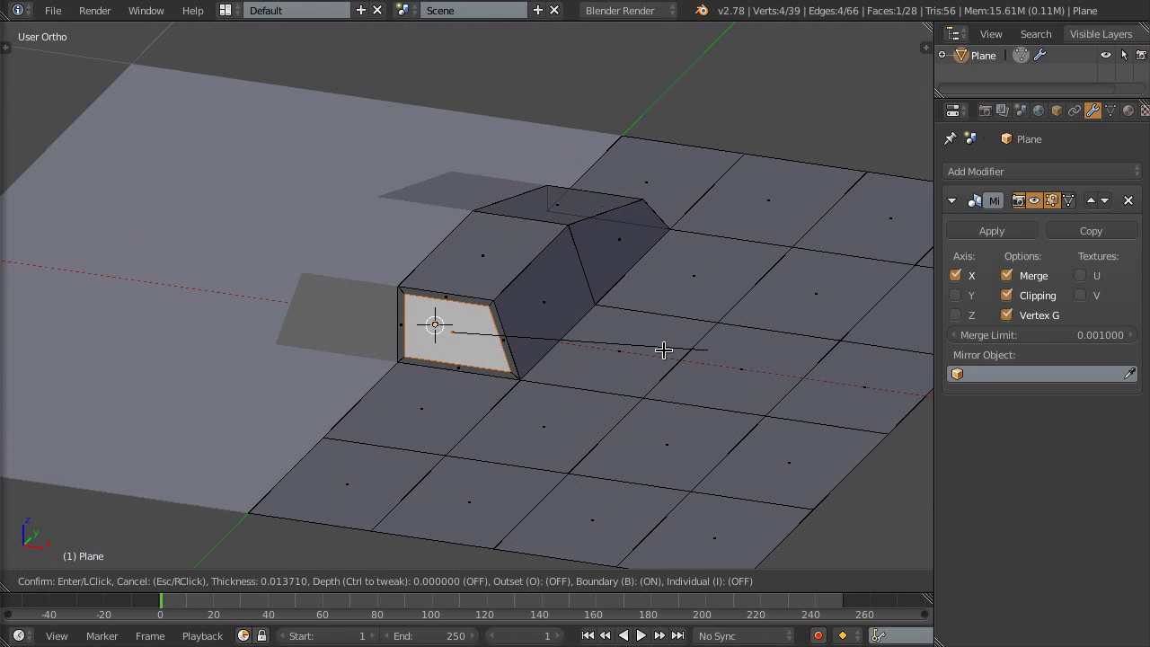
click(662, 275)
key(t)
click(40, 415)
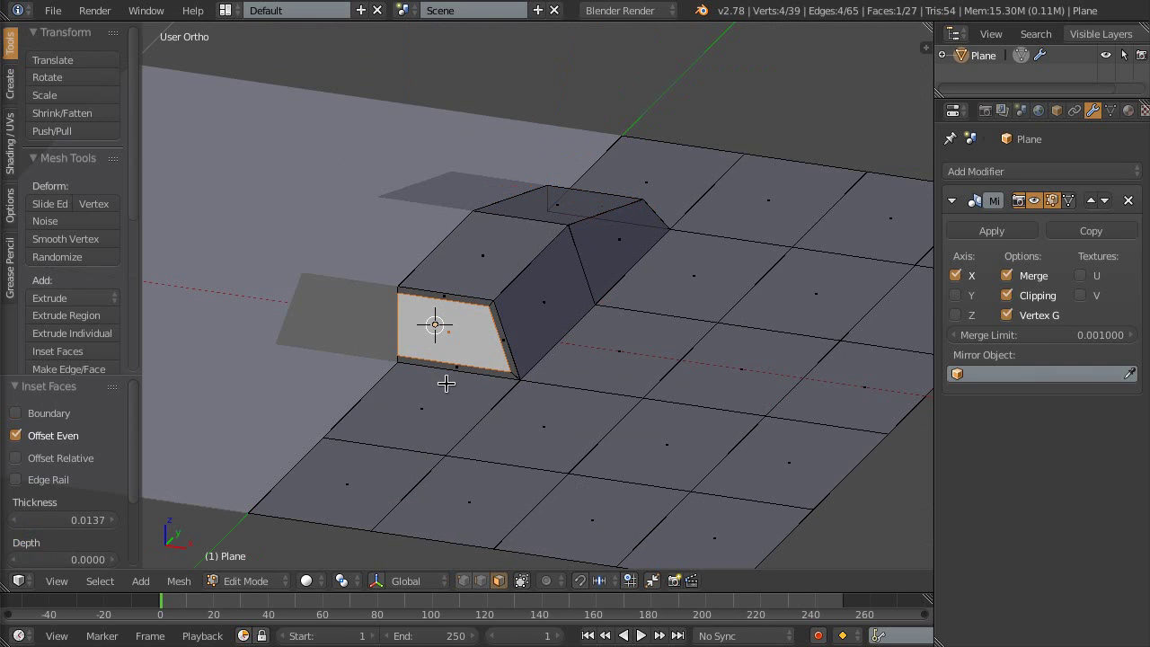
key(t)
Delete the inset front face to open the intake, then return to Object Mode
mouse_move(634, 329)
middle_down()
mouse_move(613, 361)
mouse_move(551, 364)
mouse_move(609, 356)
mouse_move(595, 351)
middle_up()
key(x)
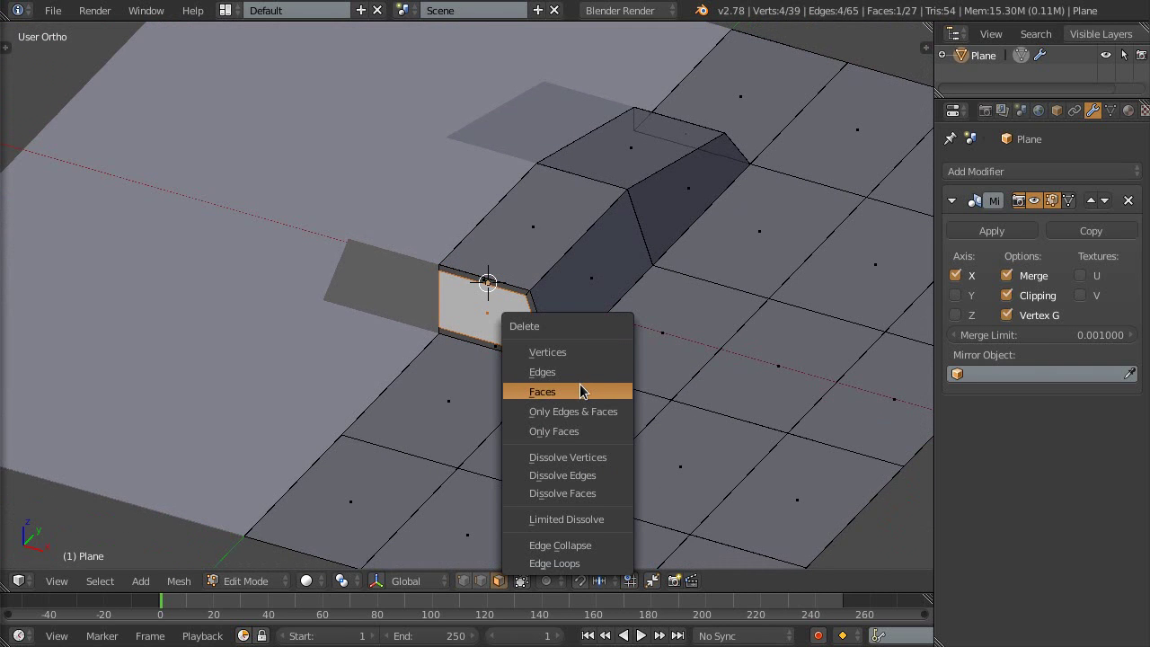
click(579, 390)
mouse_move(526, 326)
middle_down()
mouse_move(506, 359)
mouse_move(540, 348)
mouse_move(583, 380)
mouse_move(530, 382)
middle_up()
key(Tab)
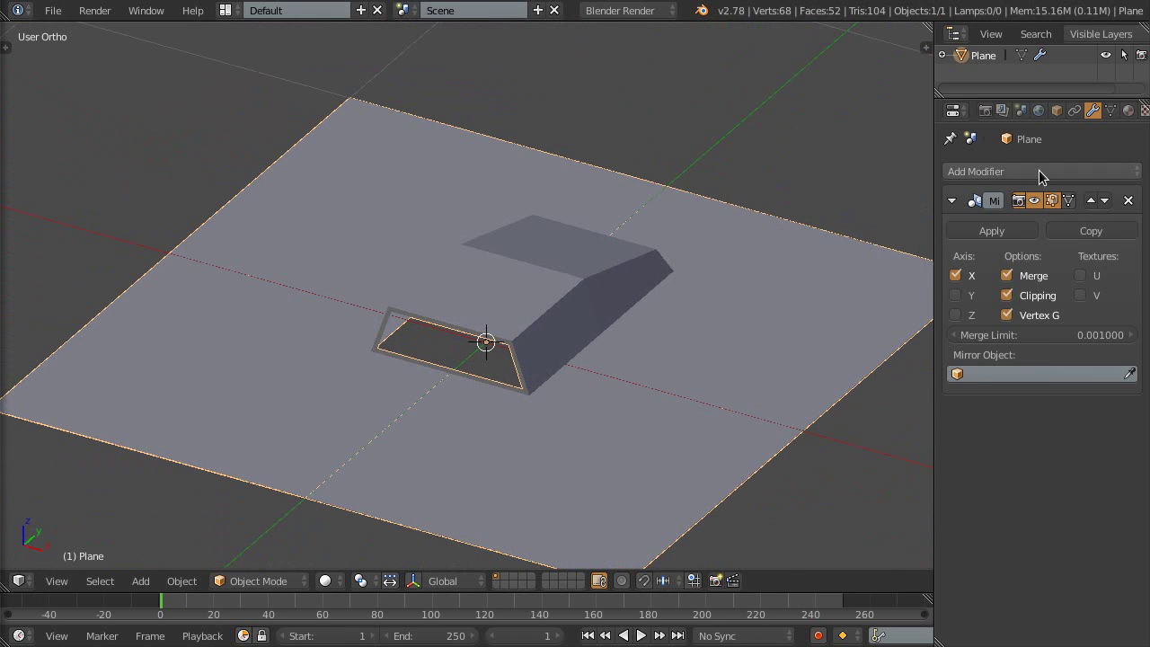
Add a Subdivision Surface modifier with viewport subdivisions set to 2
click(1038, 170)
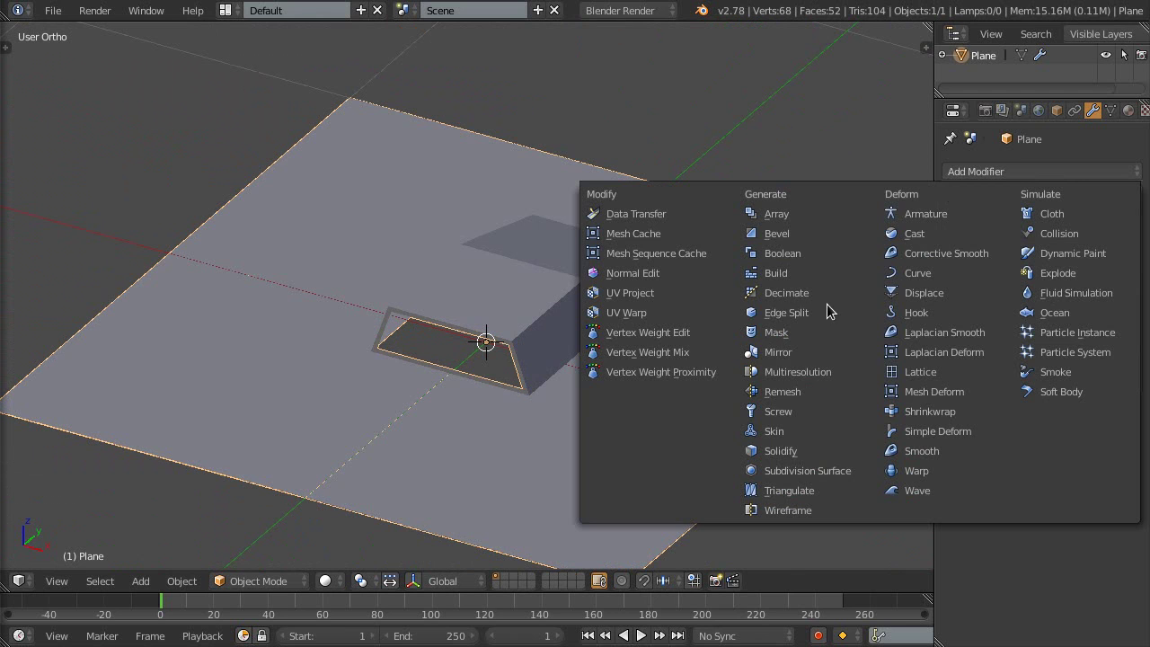
click(806, 470)
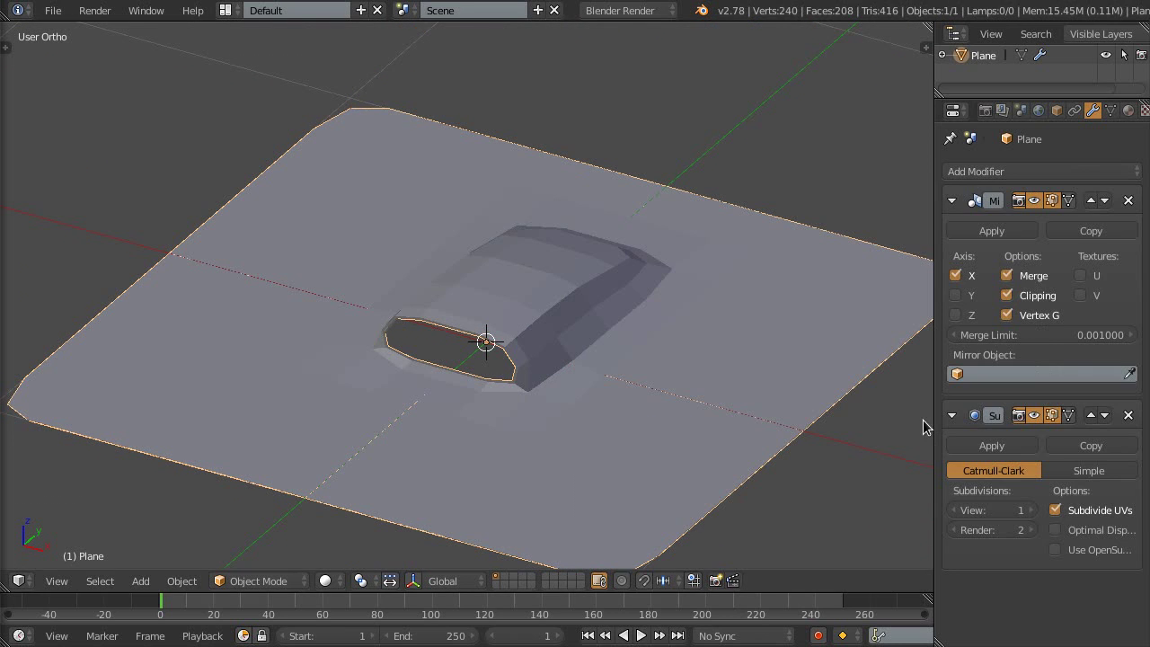
click(1027, 509)
mouse_move(546, 261)
middle_down()
mouse_move(582, 271)
mouse_move(528, 323)
mouse_move(484, 332)
mouse_move(583, 318)
mouse_move(541, 321)
mouse_move(549, 300)
mouse_move(534, 309)
mouse_move(551, 314)
mouse_move(462, 303)
middle_up()
Inspect the smoothed scoop's mesh cage in Edit Mode from several angles, then exit
key(Tab)
scroll(535, 309, up, 2)
scroll(461, 304, up, 2)
mouse_move(464, 220)
middle_down()
mouse_move(620, 242)
mouse_move(509, 219)
mouse_move(584, 225)
mouse_move(630, 183)
middle_up()
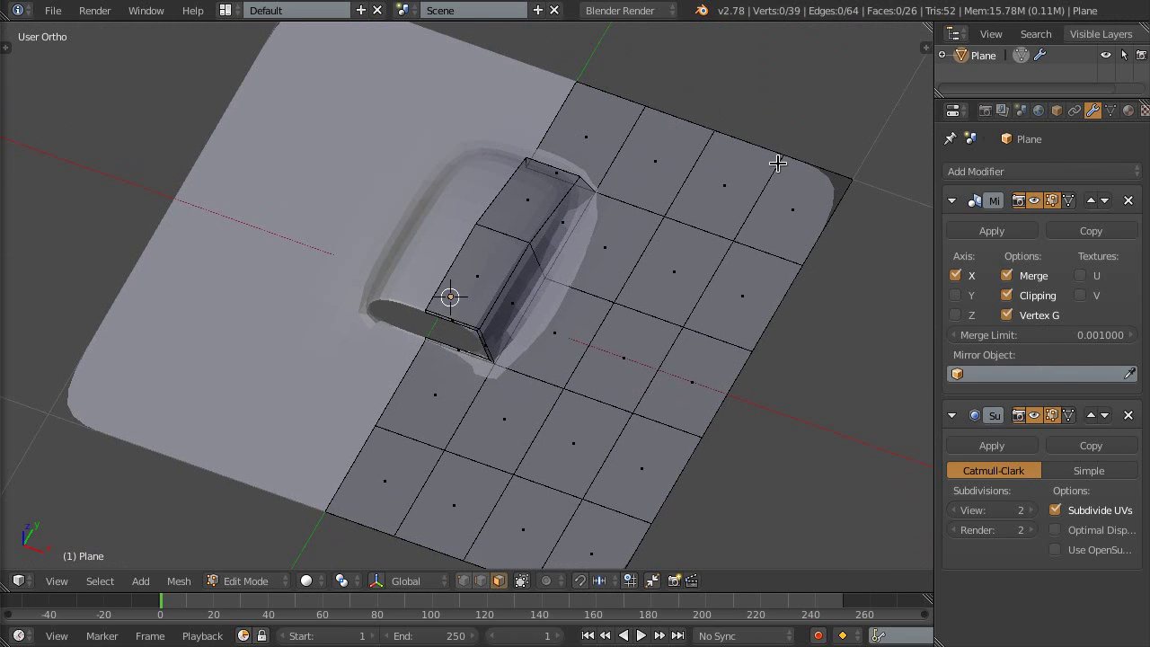
scroll(623, 325, down, 2)
middle_drag(662, 290, 687, 255)
scroll(672, 272, down, 2)
scroll(681, 201, up, 1)
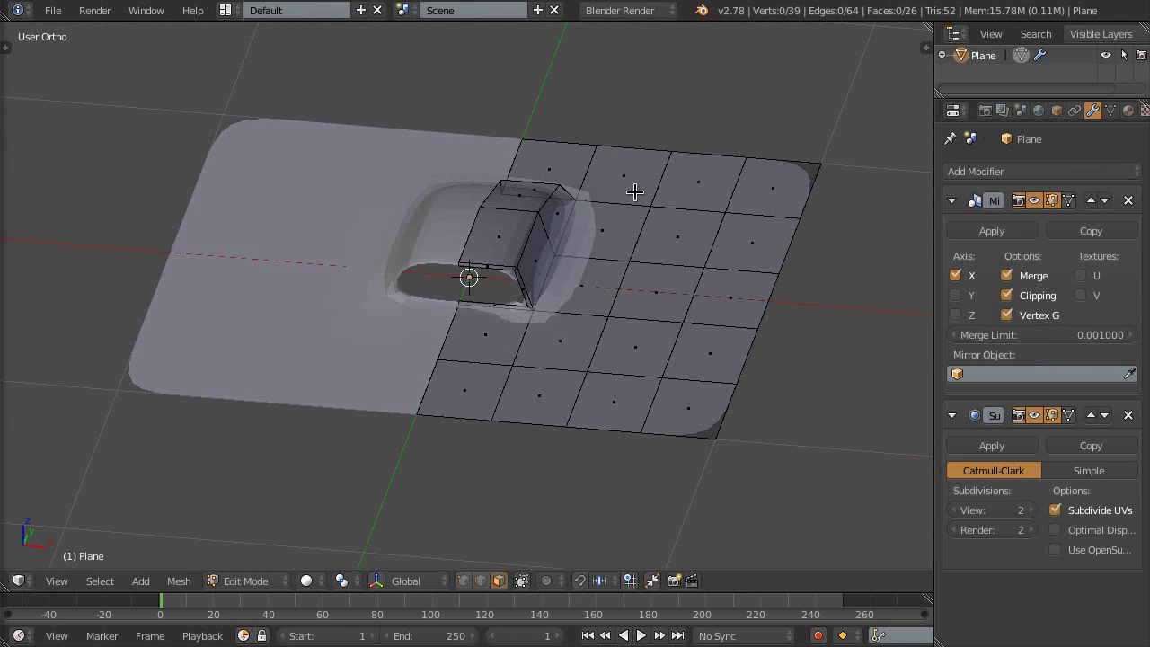
scroll(635, 191, up, 1)
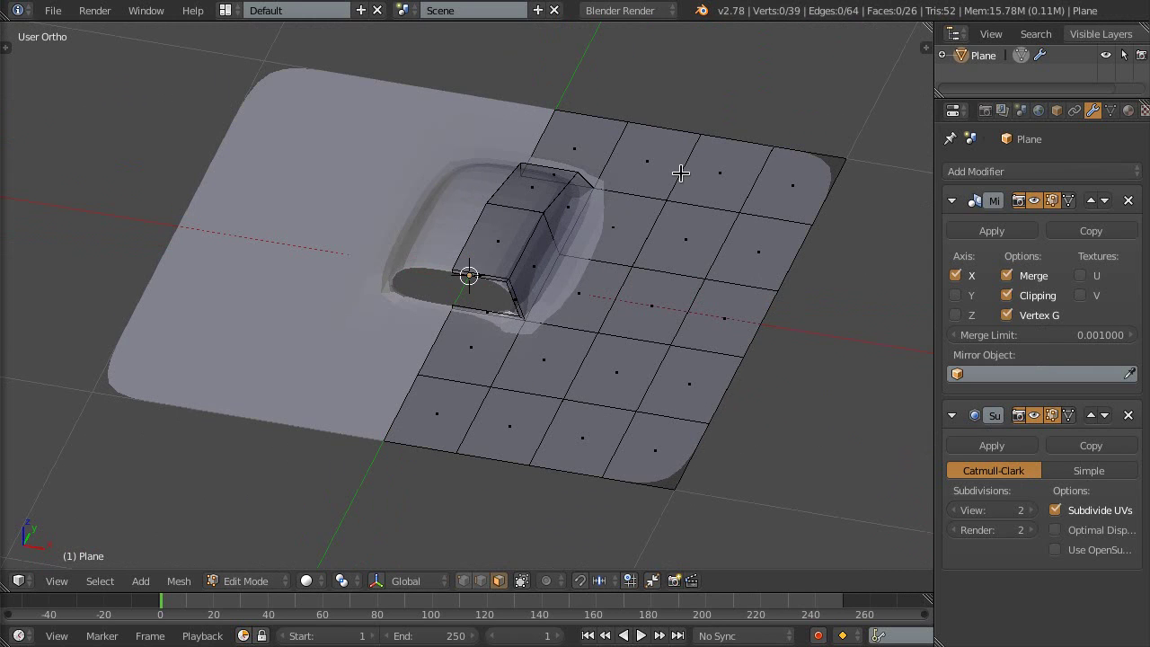
scroll(707, 224, up, 1)
key(Tab)
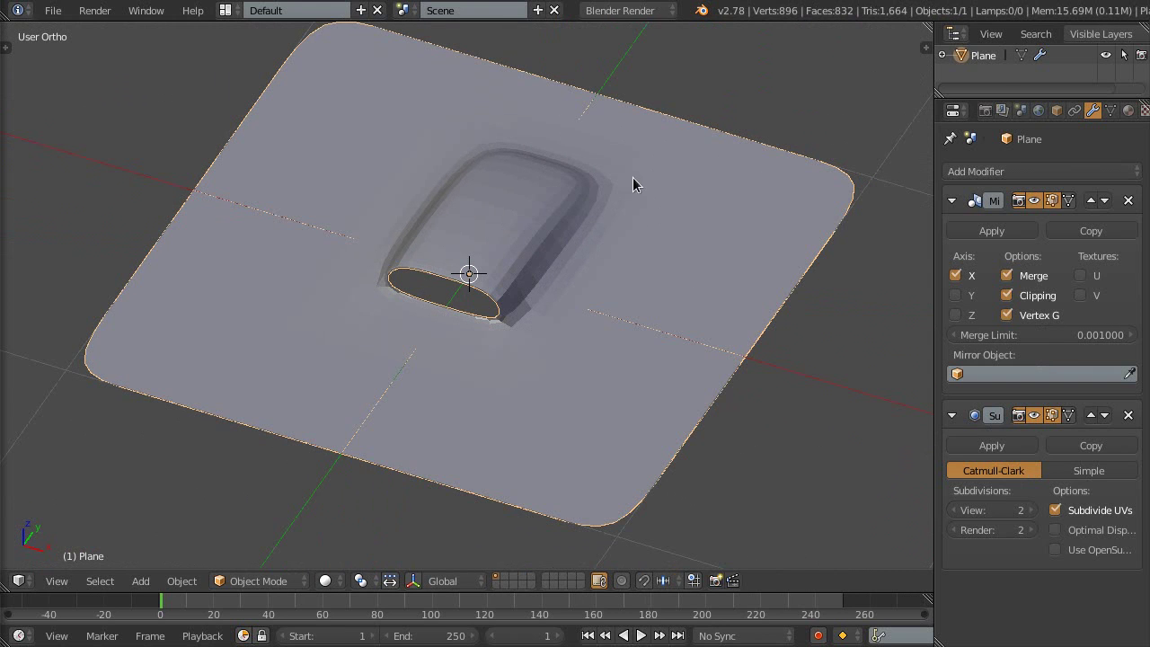
In Edit Mode, view the intake opening from low frontal angles and Front Ortho
key(Tab)
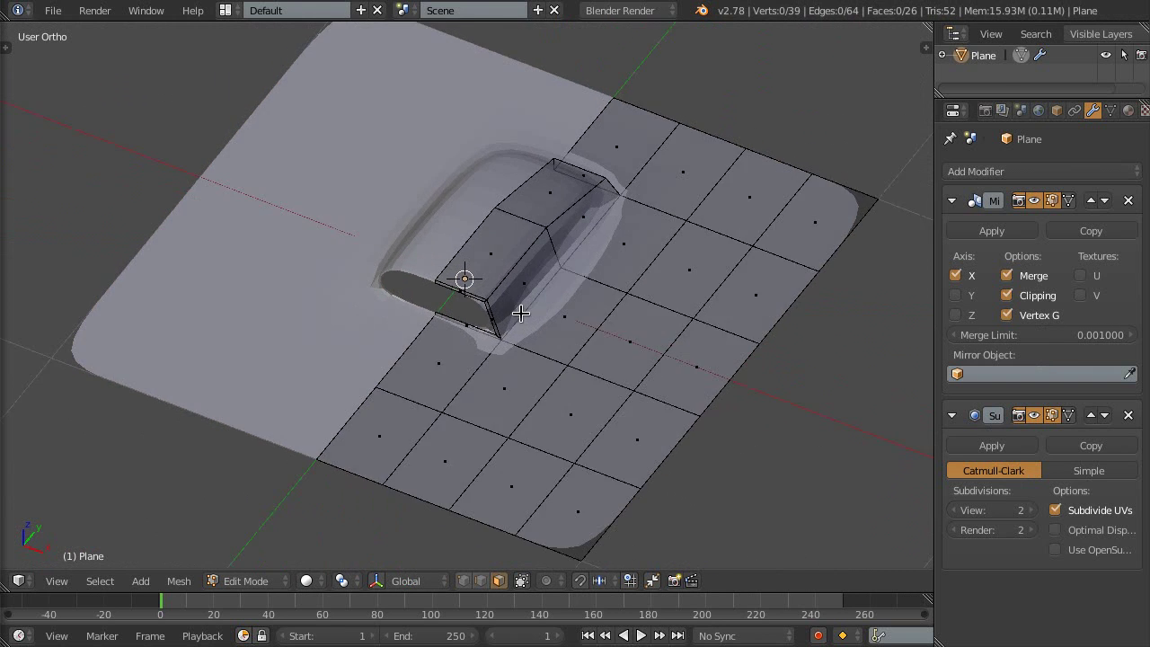
scroll(436, 335, up, 3)
scroll(781, 231, down, 5)
mouse_move(628, 243)
middle_down()
mouse_move(655, 254)
mouse_move(662, 236)
middle_up()
scroll(642, 209, up, 5)
scroll(642, 208, down, 1)
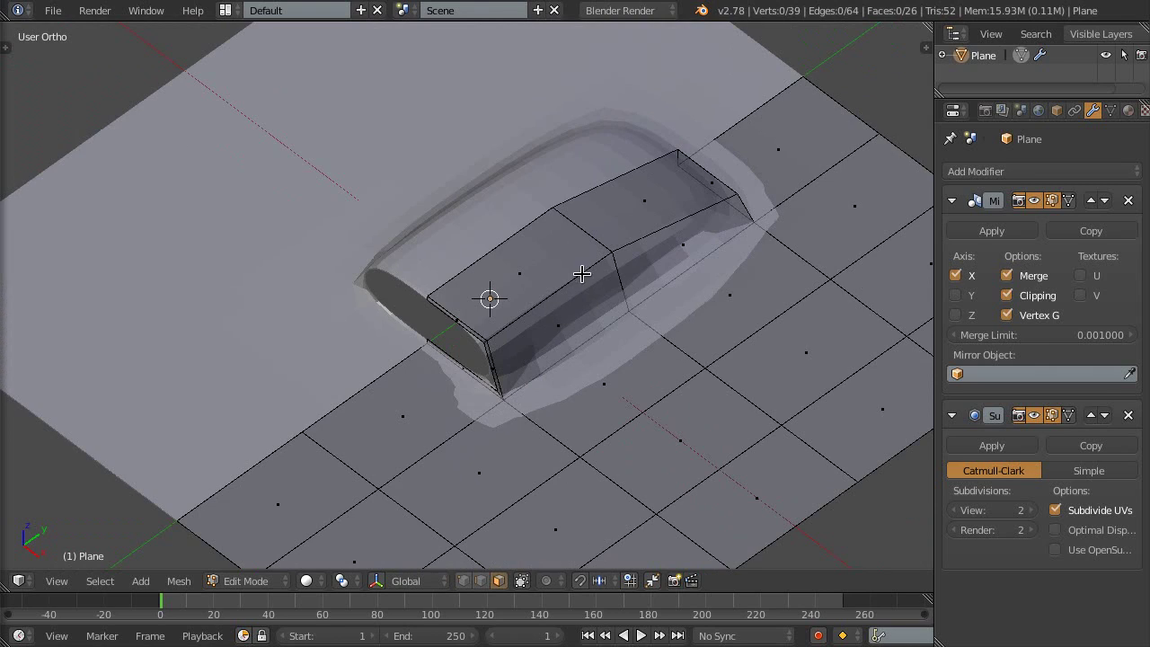
middle_drag(582, 274, 557, 290)
scroll(457, 314, down, 3)
scroll(437, 321, up, 4)
scroll(535, 252, down, 1)
mouse_move(535, 253)
middle_down()
mouse_move(611, 260)
mouse_move(549, 277)
mouse_move(587, 260)
mouse_move(527, 216)
mouse_move(575, 247)
mouse_move(745, 226)
mouse_move(464, 259)
middle_up()
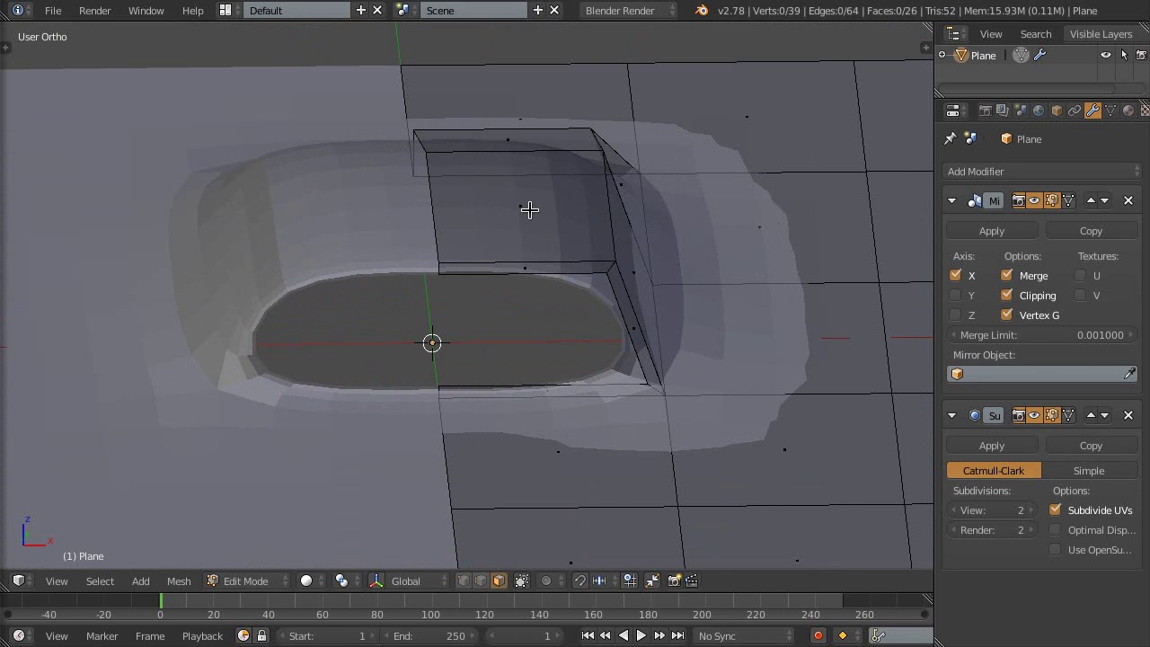
mouse_move(500, 246)
middle_down()
mouse_move(488, 278)
mouse_move(499, 242)
middle_up()
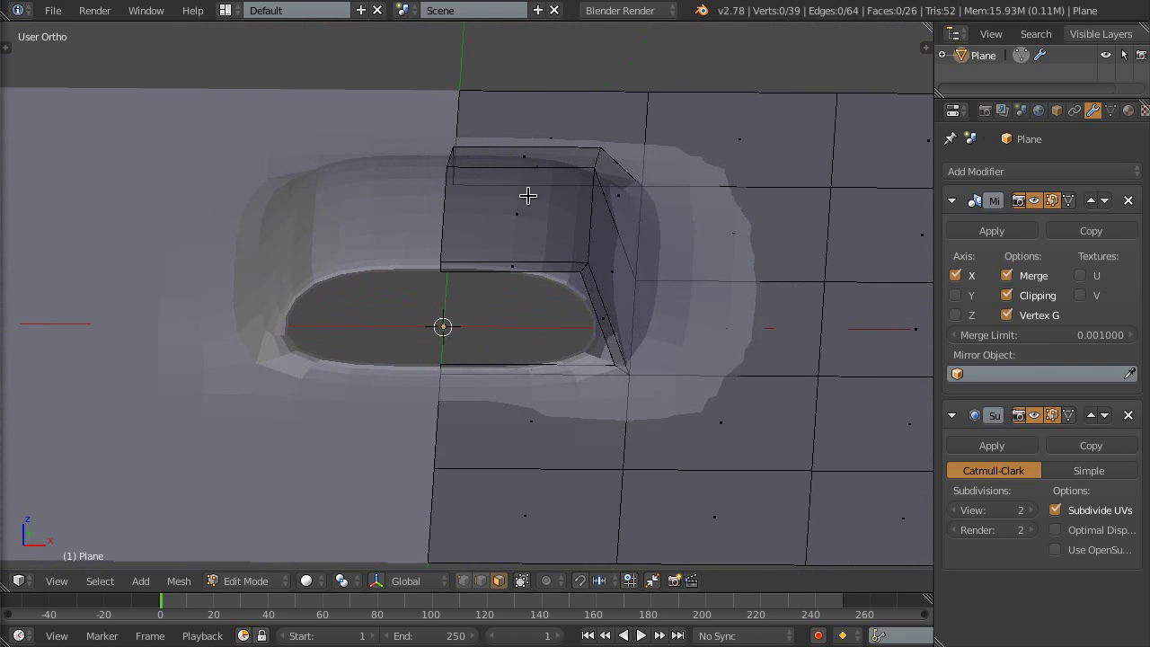
key(KP_1)
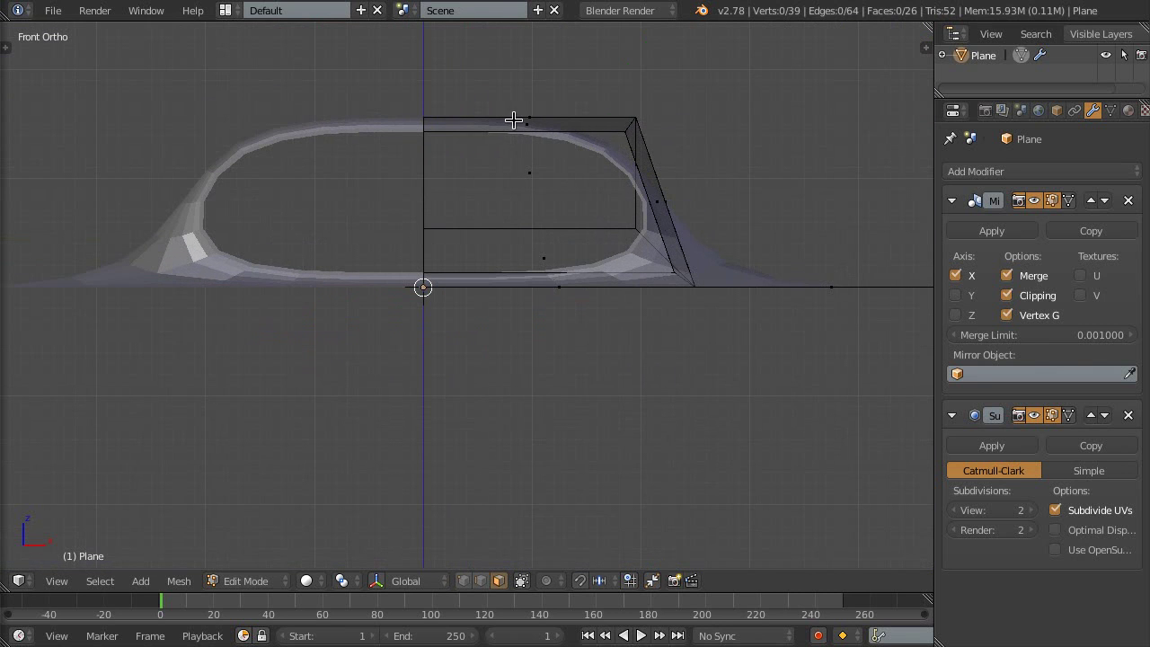
mouse_move(634, 142)
middle_down()
mouse_move(596, 174)
mouse_move(590, 141)
mouse_move(587, 218)
mouse_move(651, 195)
middle_up()
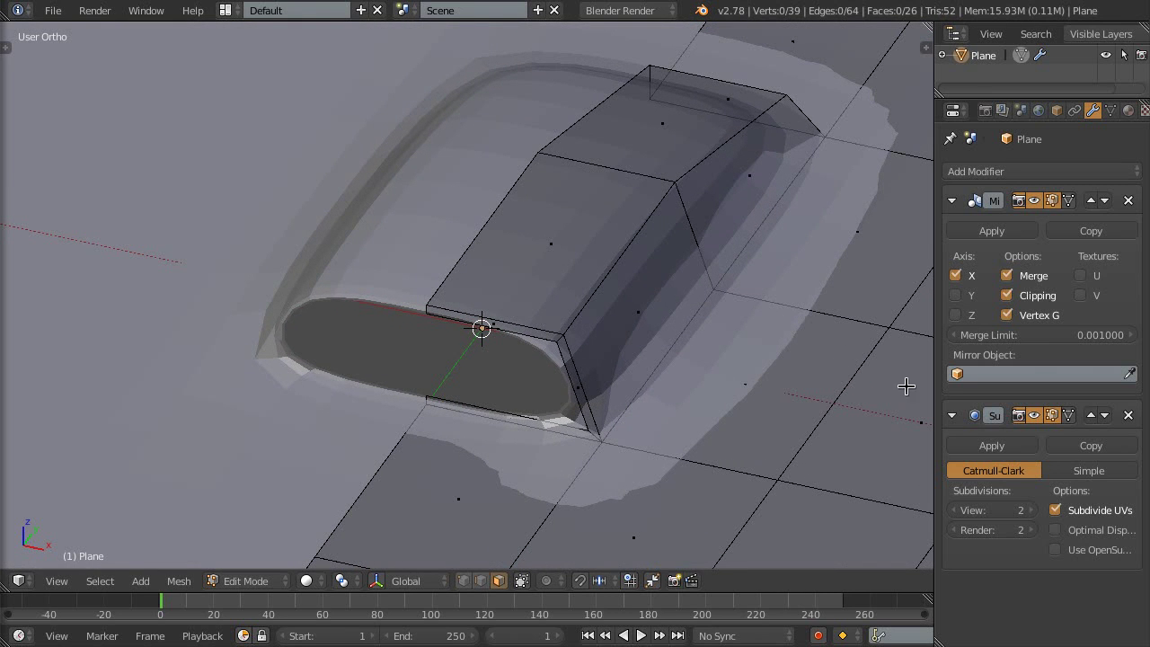
mouse_move(522, 319)
middle_down()
mouse_move(487, 301)
mouse_move(591, 265)
middle_up()
scroll(591, 265, up, 2)
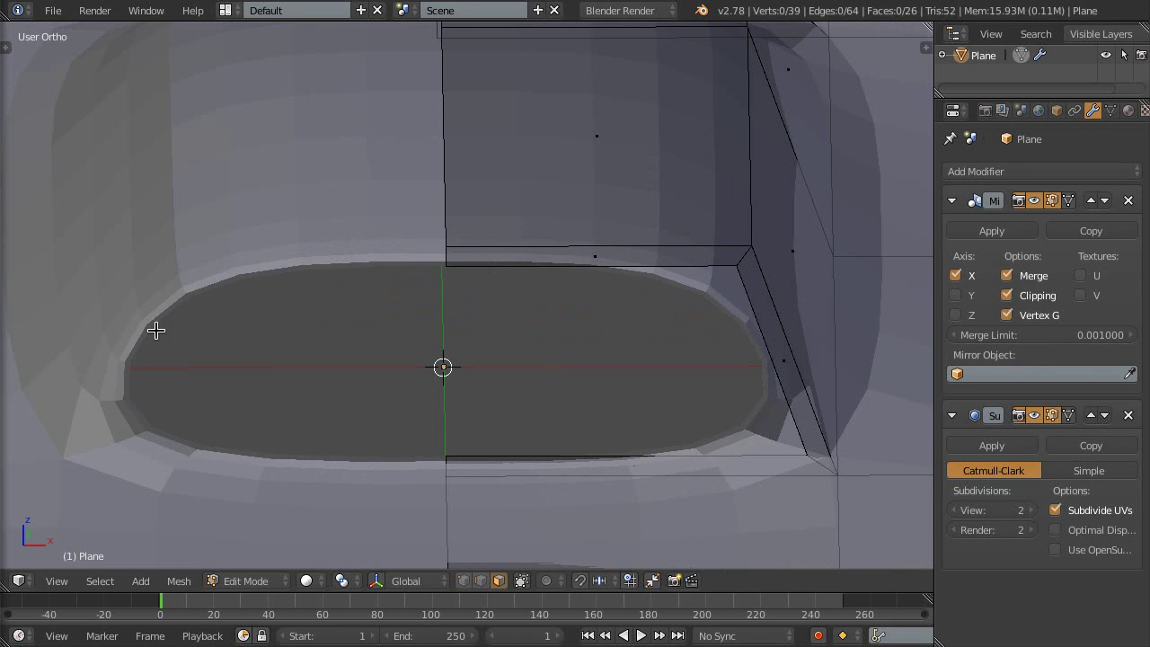
Compare the smoothed opening in Object and Edit Mode, then start a loop cut across the scoop
key(Tab)
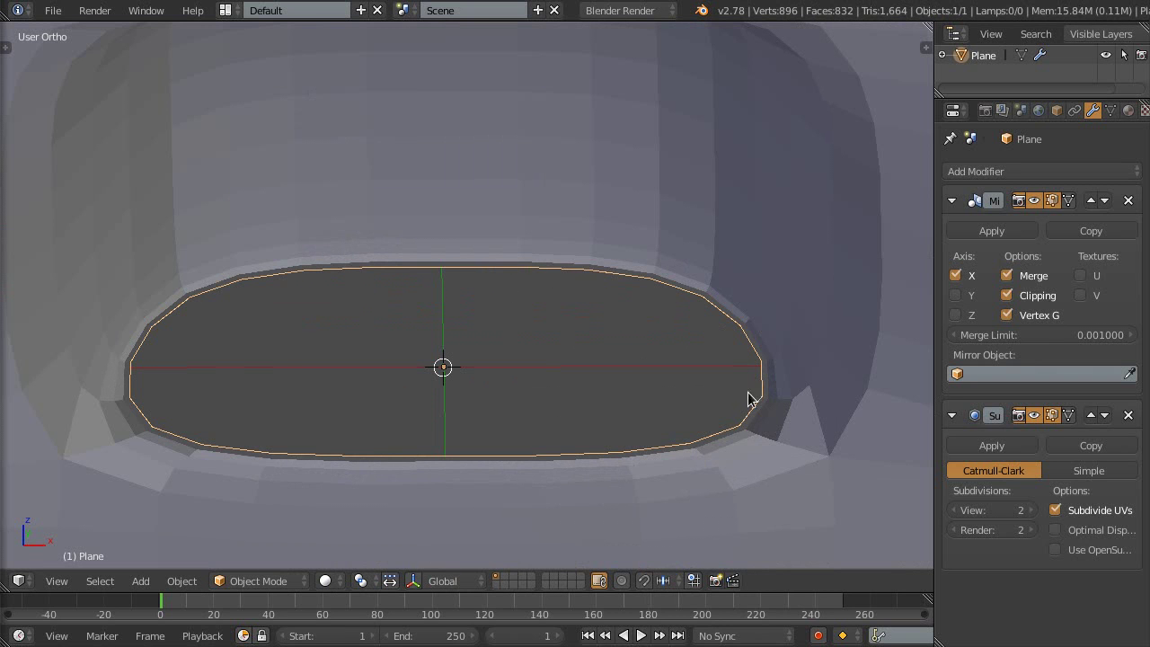
key(Tab)
mouse_move(662, 323)
middle_down()
mouse_move(677, 273)
mouse_move(647, 260)
mouse_move(678, 237)
mouse_move(495, 297)
mouse_move(500, 182)
mouse_move(737, 300)
mouse_move(678, 299)
mouse_move(623, 278)
mouse_move(693, 237)
middle_up()
scroll(693, 236, up, 3)
scroll(686, 231, up, 2)
key(Tab)
key(Tab)
scroll(683, 216, down, 3)
scroll(693, 216, down, 2)
mouse_move(692, 216)
middle_down()
mouse_move(579, 282)
mouse_move(557, 258)
middle_up()
key(ctrl+r)
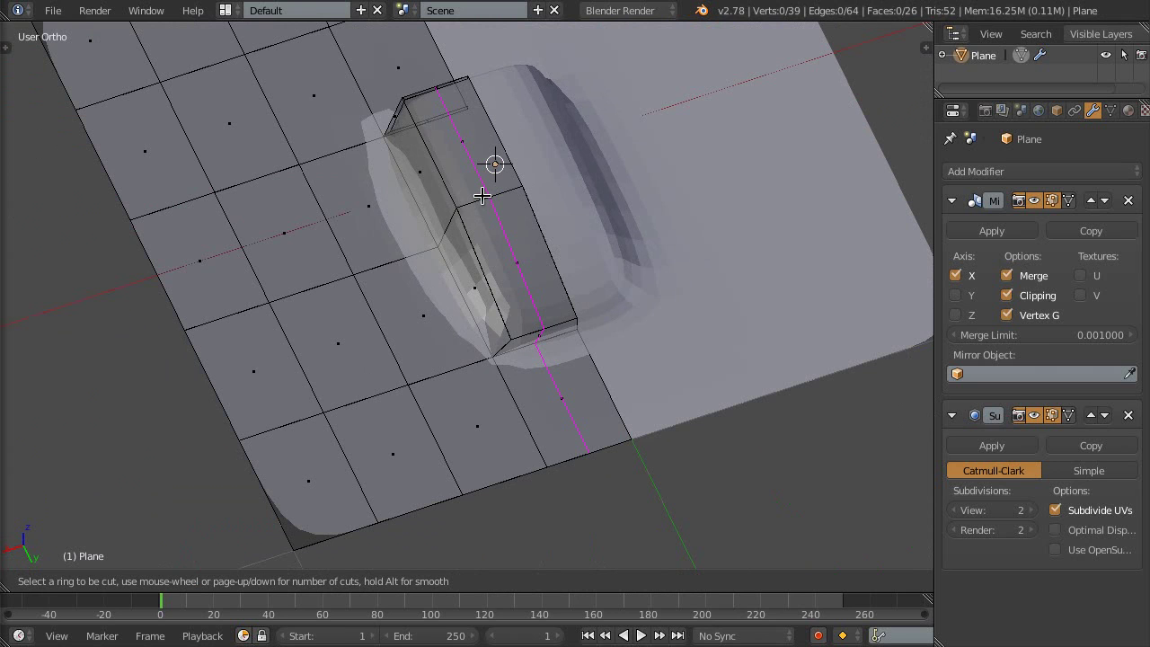
Add a lengthwise loop along the scoop and bevel it into a 2-segment strip
click(482, 195)
right_click(482, 195)
mouse_move(482, 195)
middle_down()
mouse_move(563, 278)
mouse_move(536, 272)
middle_up()
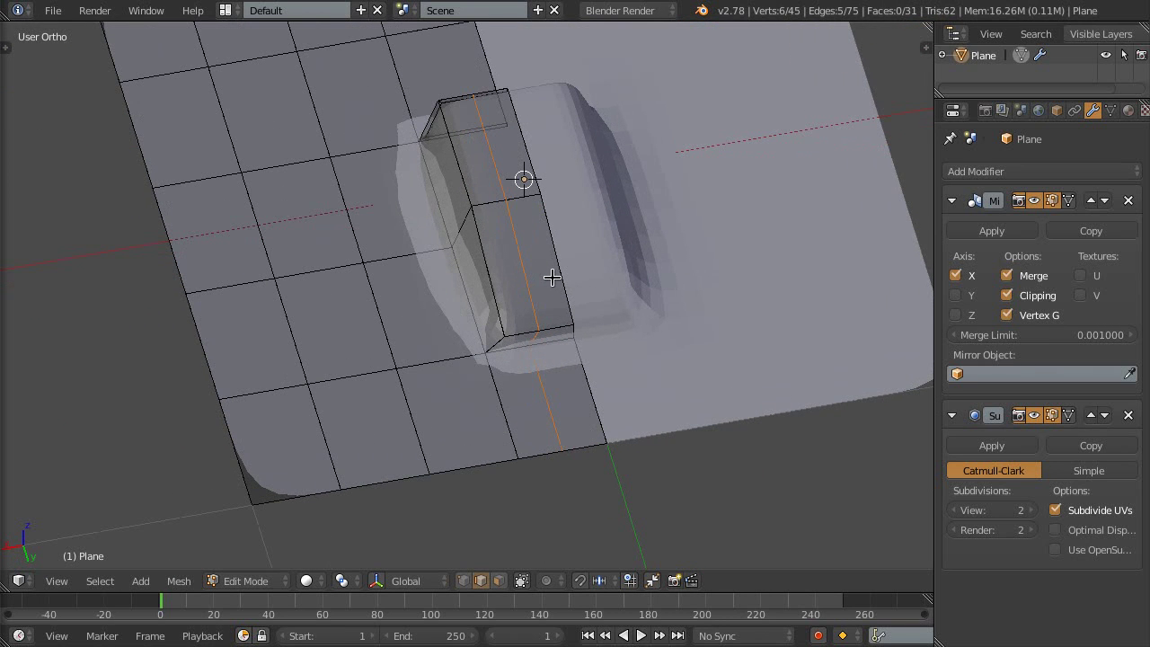
key(ctrl+b)
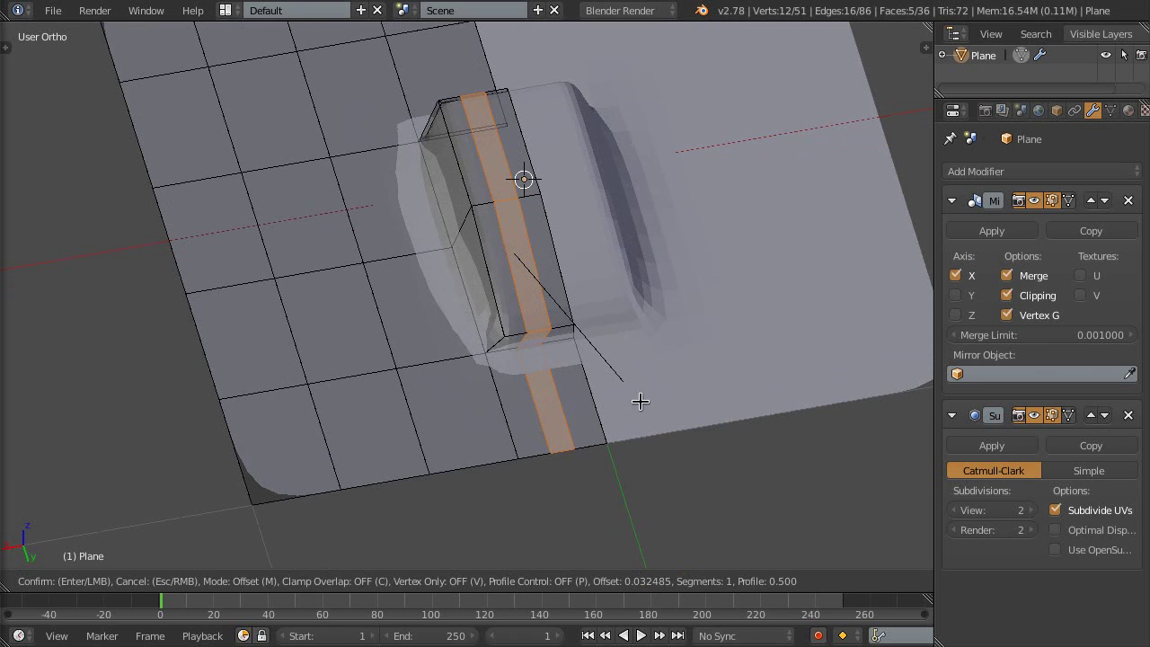
click(648, 405)
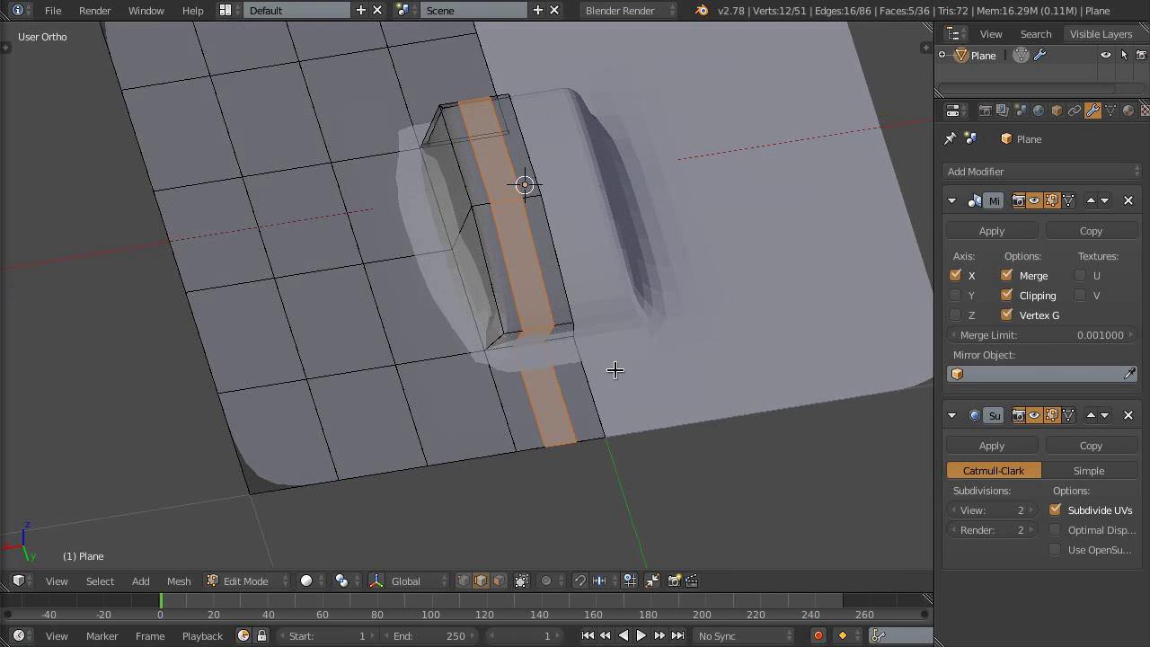
scroll(487, 321, up, 1)
scroll(598, 314, up, 2)
key(t)
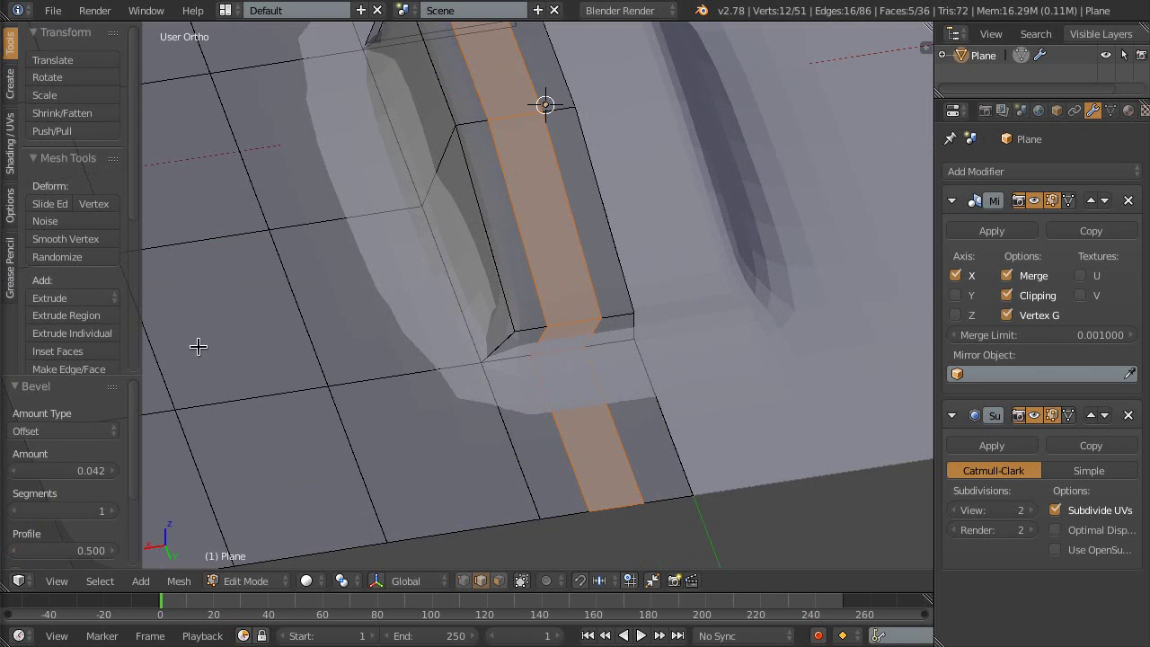
click(105, 512)
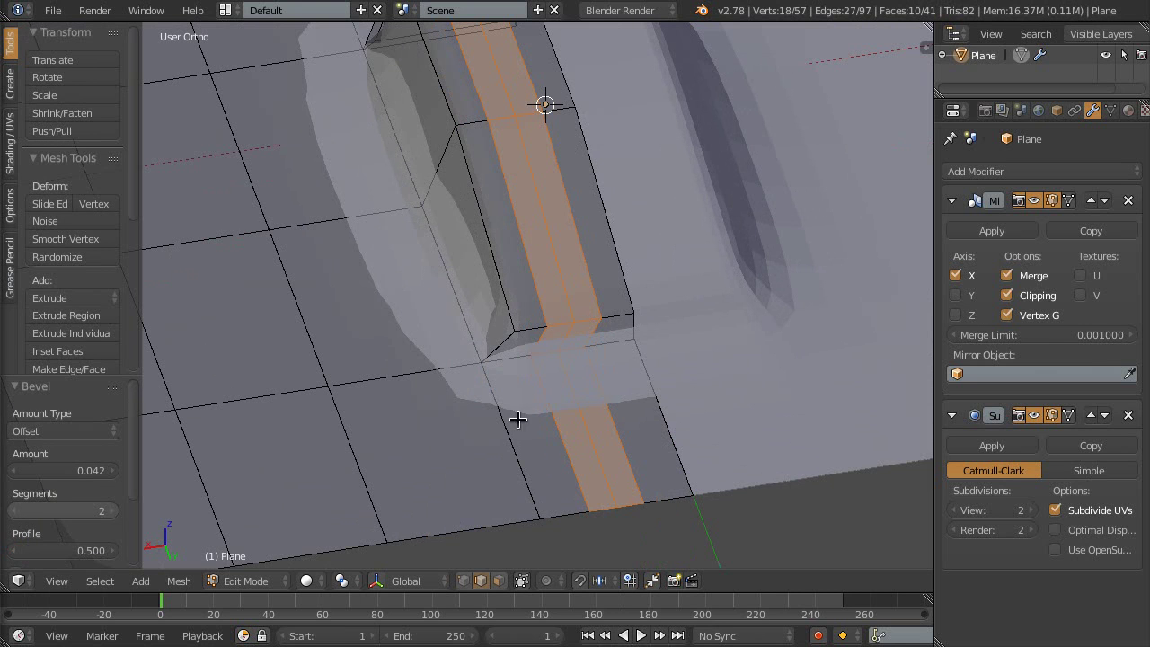
key(t)
Add a centred loop cut across the bevelled strip
mouse_move(611, 359)
middle_down()
mouse_move(650, 396)
mouse_move(569, 441)
middle_up()
key(ctrl+r)
click(646, 392)
right_click(647, 393)
In vertex mode, merge the upper and lower vertex groups in front of the scoop into single points
key(ctrl+Tab)
click(570, 380)
right_click(568, 439)
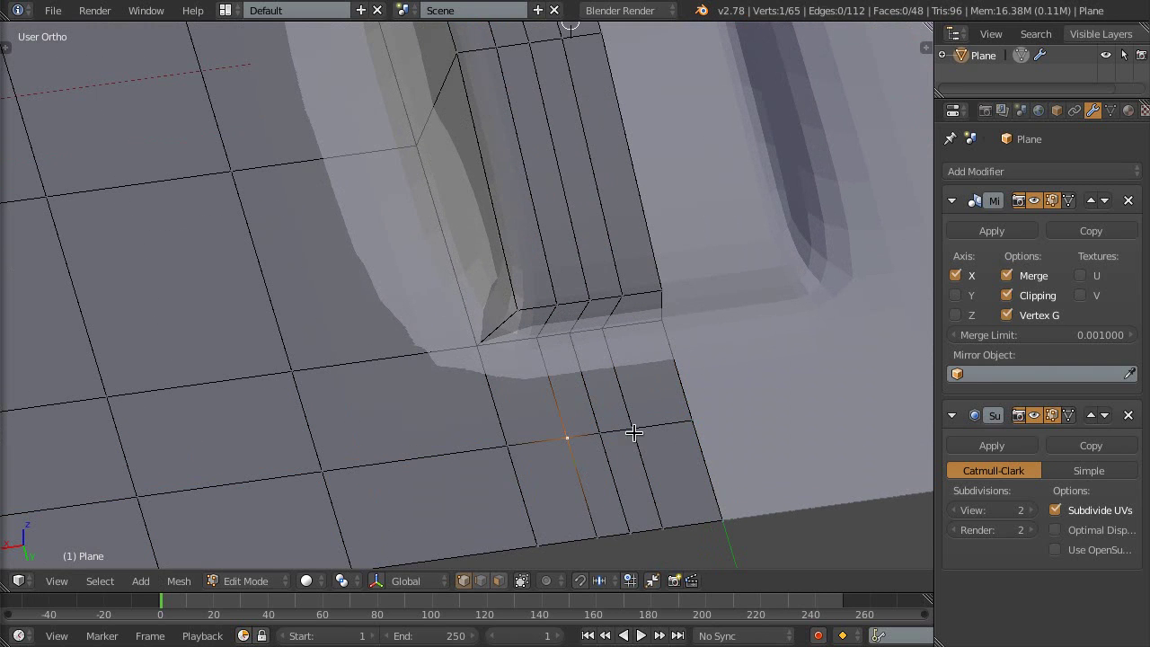
key(alt+m)
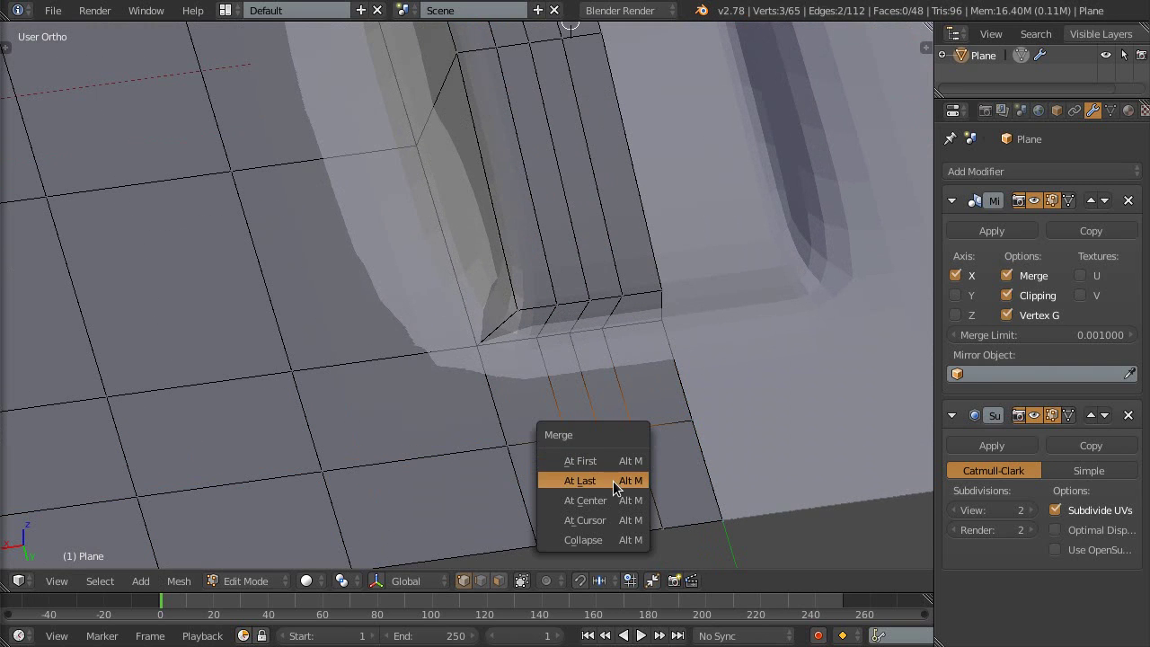
click(618, 500)
right_click(659, 522)
key(alt+m)
click(603, 426)
Dissolve the edge between the upper merged vertex and the centre vertex
right_click(568, 332)
shift+right_click(598, 422)
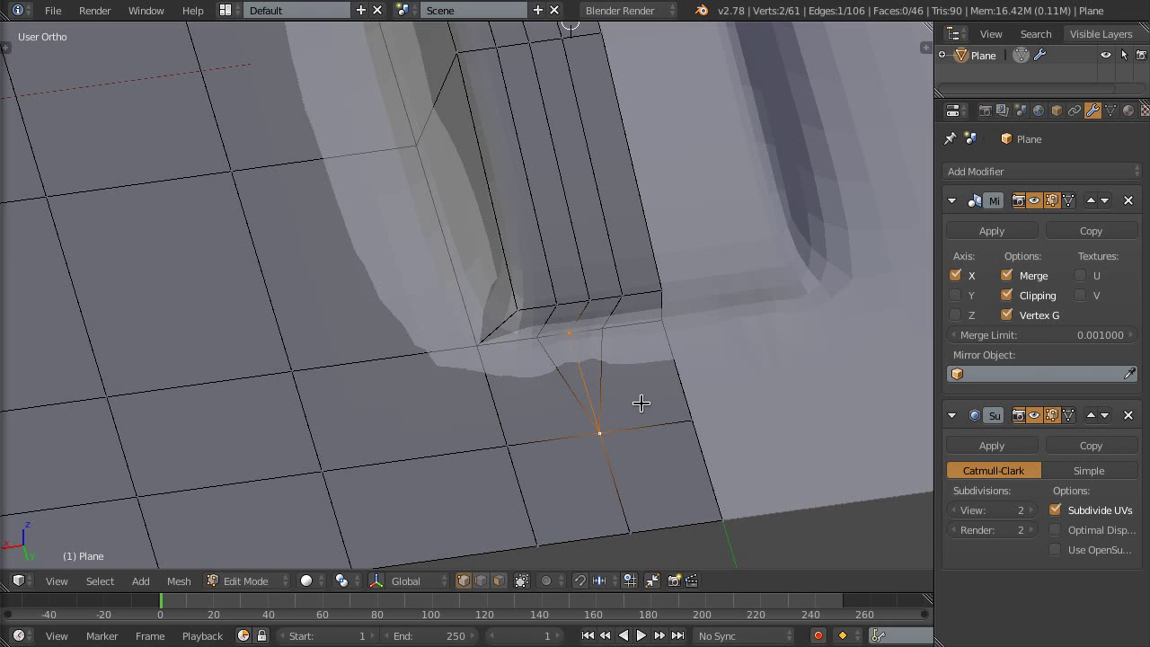
key(x)
click(615, 488)
mouse_move(618, 441)
middle_down()
mouse_move(616, 405)
mouse_move(569, 342)
middle_up()
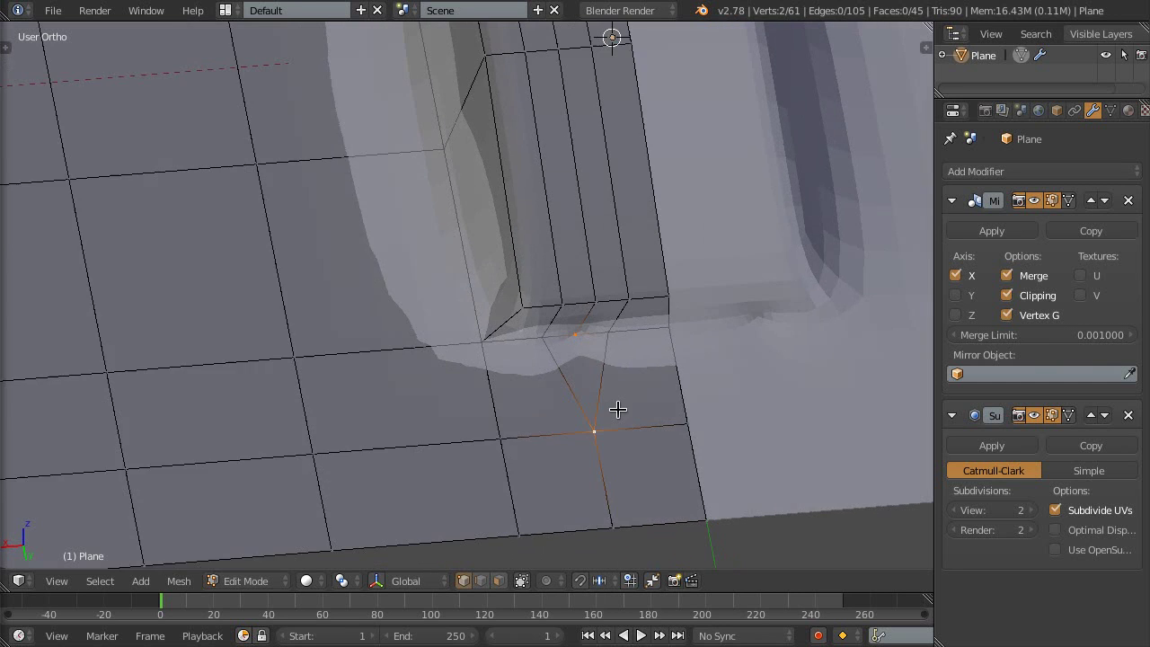
right_click(569, 342)
mouse_move(603, 385)
middle_down()
mouse_move(674, 472)
mouse_move(608, 380)
mouse_move(576, 396)
mouse_move(600, 385)
middle_up()
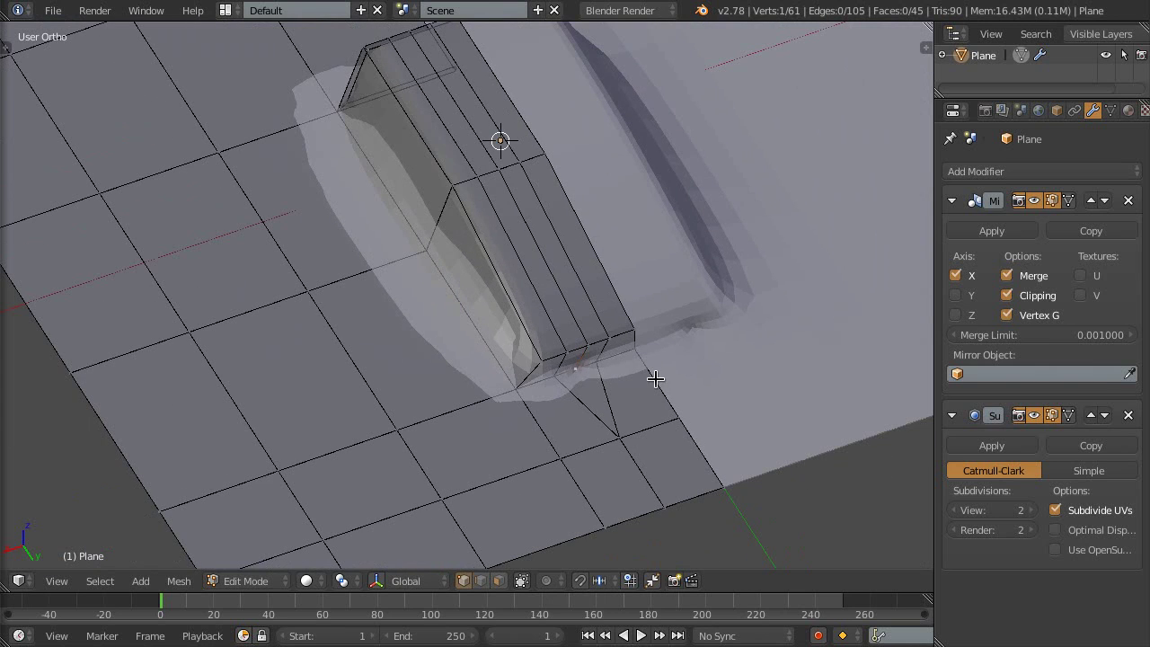
Knife-cut new edges around the scoop's base, snapping one point to an edge midpoint
key(k)
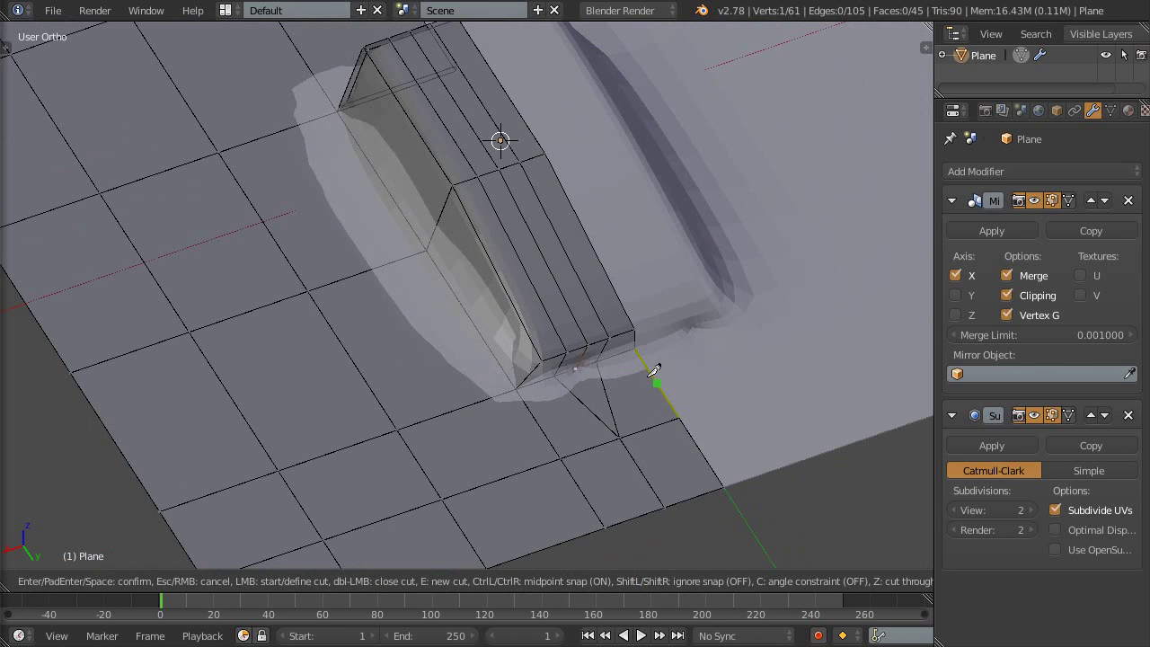
click(537, 422)
click(455, 410)
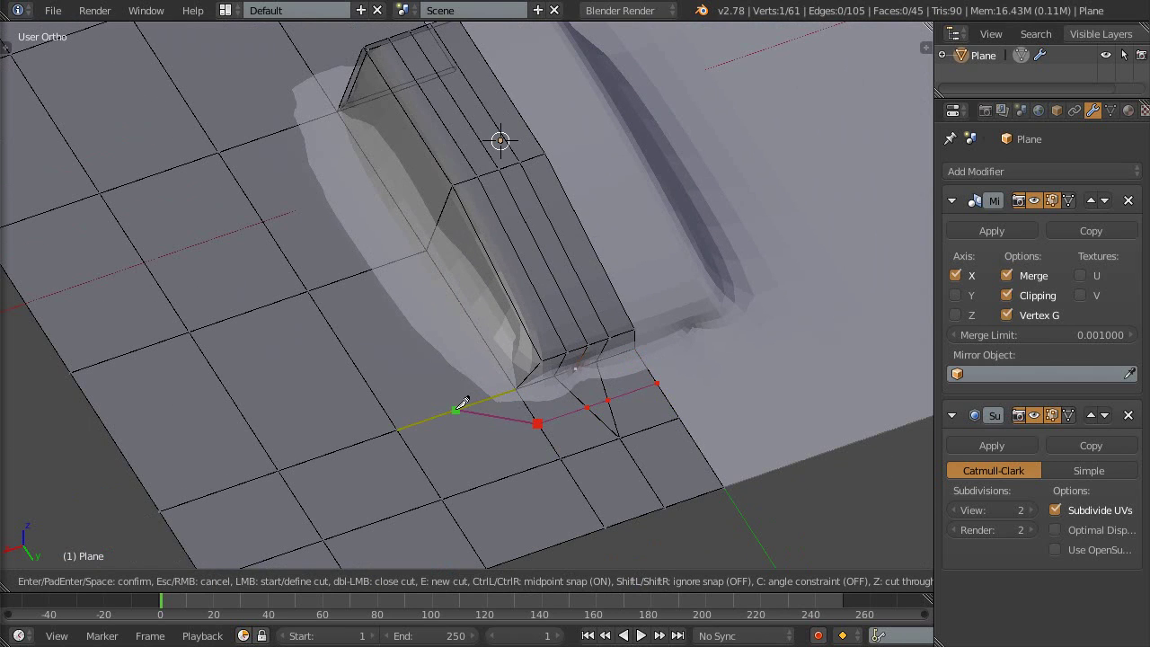
ctrl+click(271, 118)
mouse_move(283, 121)
shift+middle_down()
mouse_move(385, 257)
mouse_move(404, 250)
shift+middle_up()
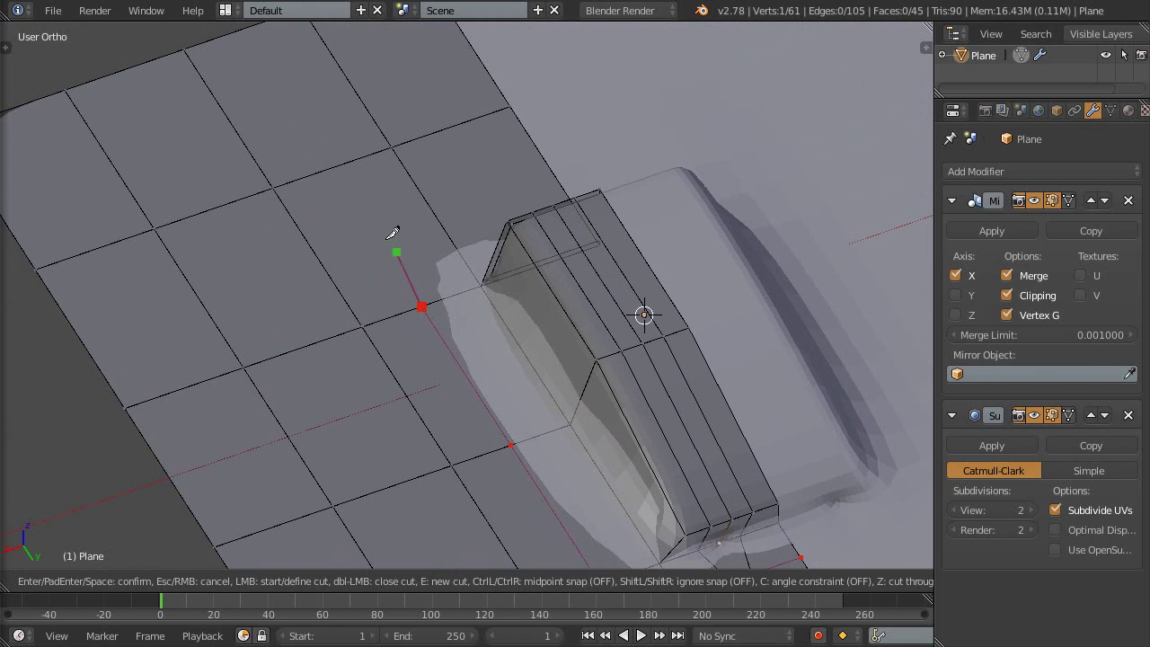
key(ctrl)
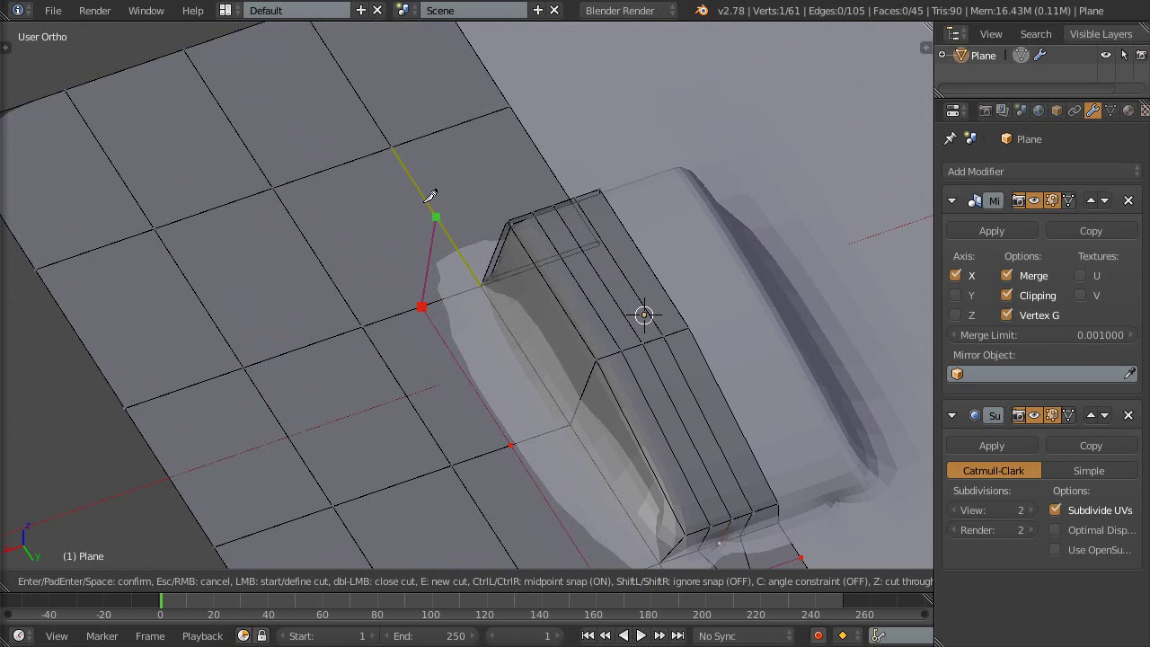
ctrl+click(430, 196)
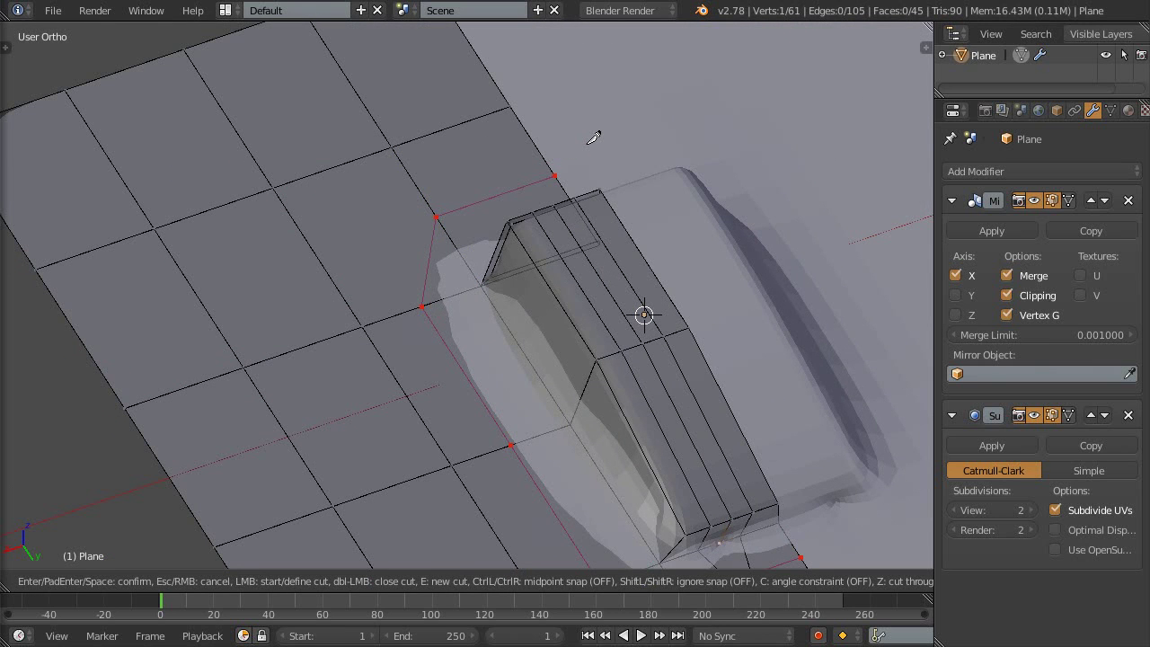
key(Return)
scroll(629, 257, down, 3)
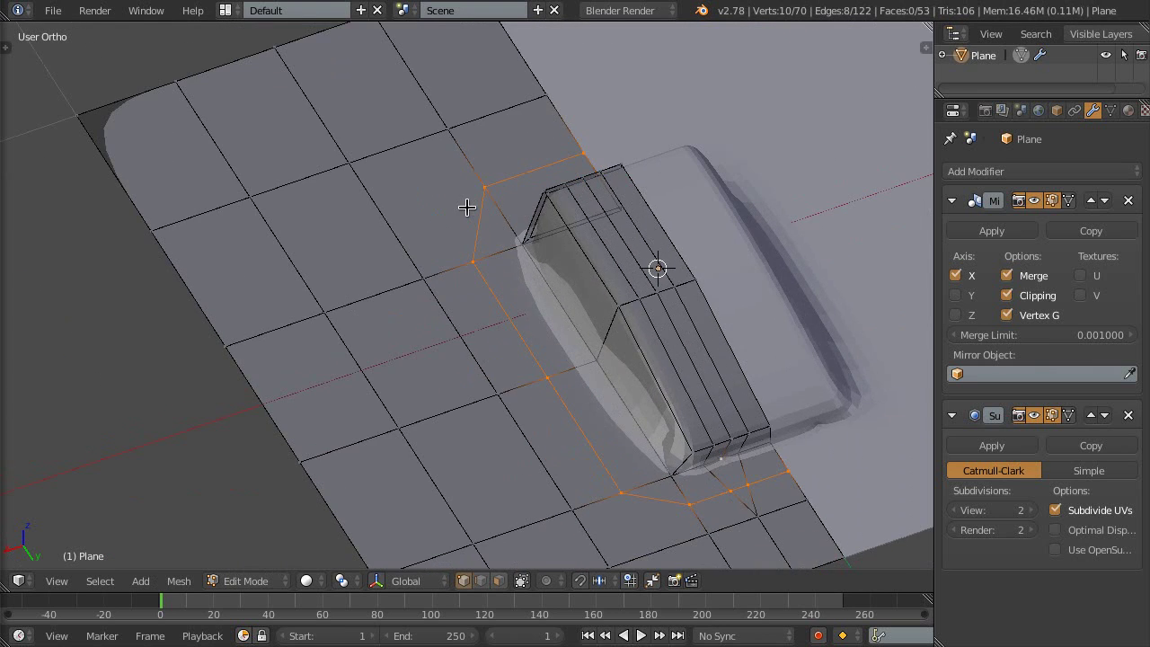
scroll(469, 204, up, 3)
right_click(470, 207)
Subdivide an edge near the scoop and slide its new midpoint horizontally, excluding Z
shift+right_click(474, 258)
key(w)
click(479, 213)
right_click(469, 208)
shift+right_click(362, 154)
right_click(483, 228)
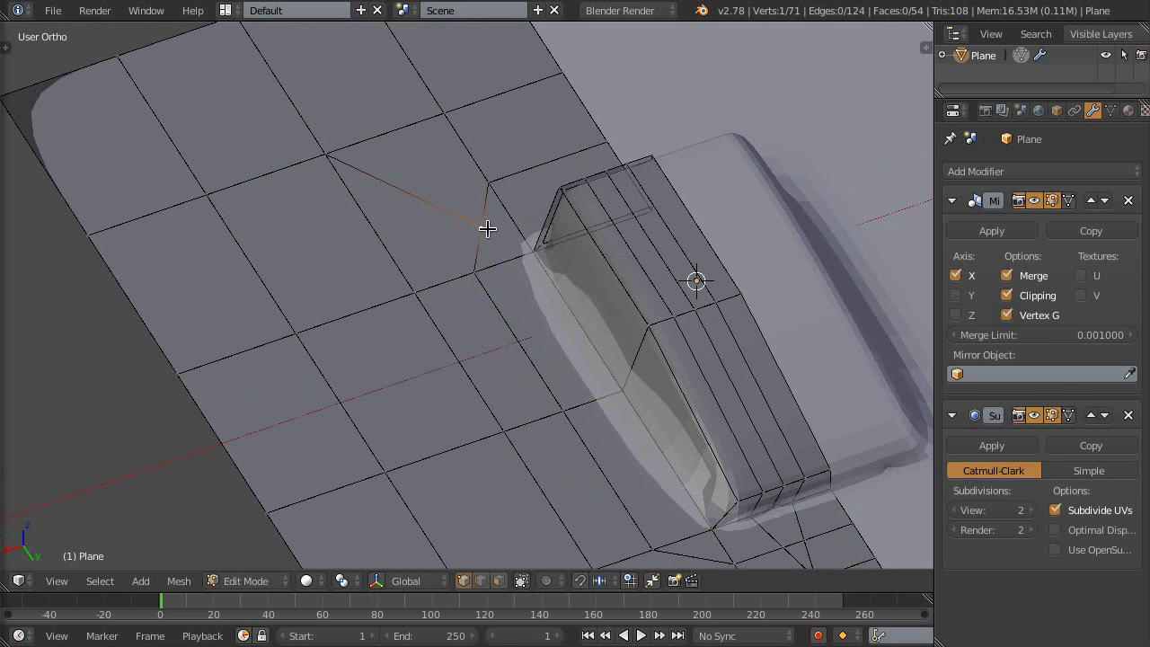
key(g)
key(shift+z)
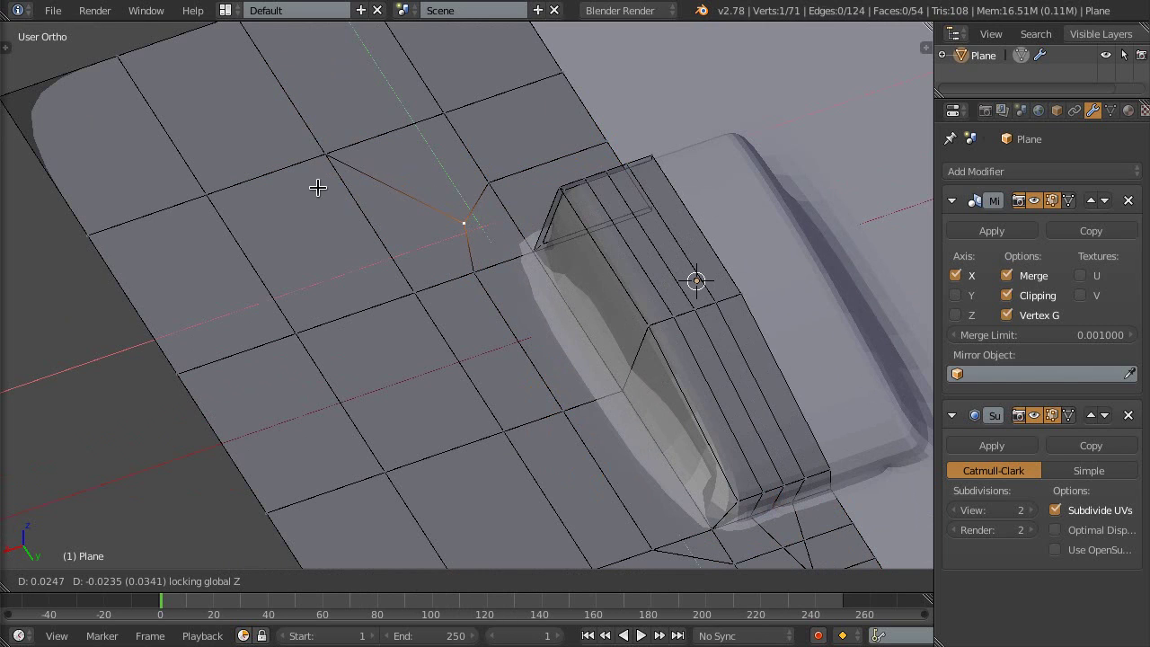
click(317, 187)
Subdivide a second edge and move its midpoint vertex horizontally, excluding Z
scroll(431, 251, up, 1)
scroll(543, 322, up, 1)
scroll(552, 407, up, 1)
shift+right_click(568, 418)
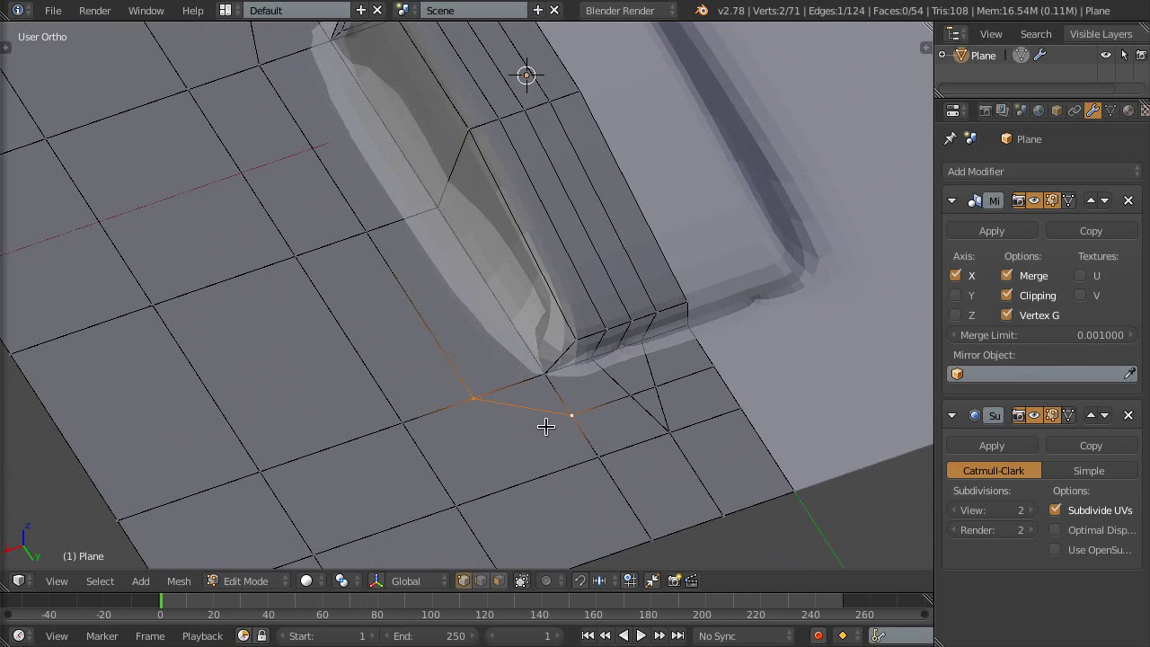
key(w)
click(520, 220)
right_click(523, 409)
key(g)
key(shift+z)
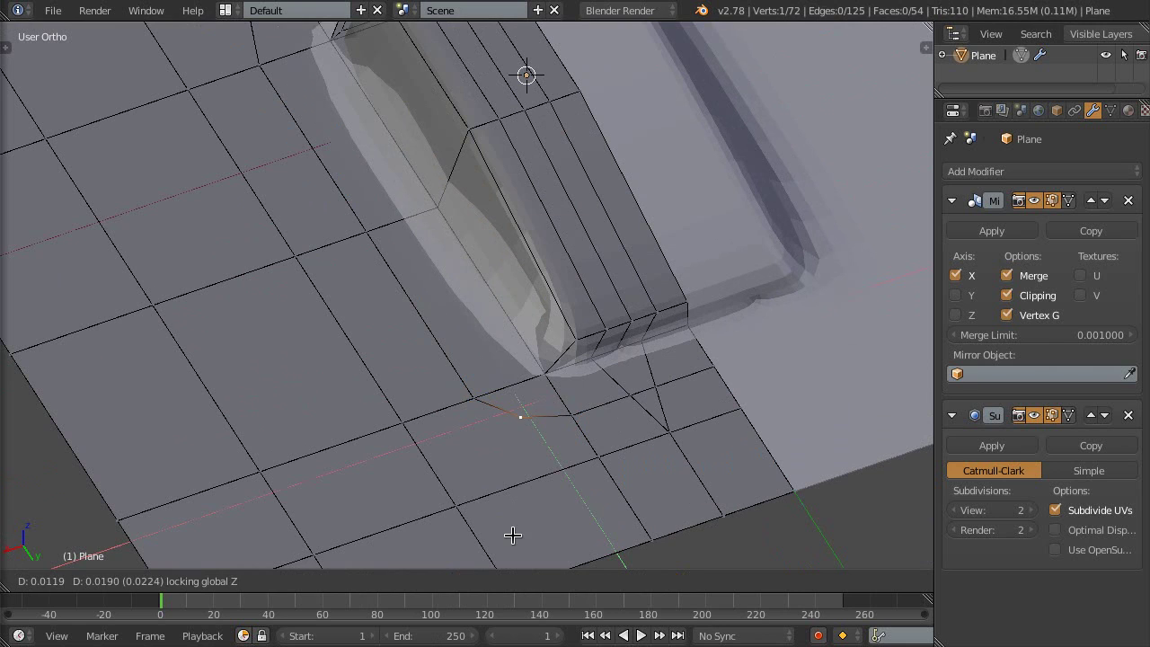
click(513, 535)
Subdivide a third edge at the scoop's front corner and join two vertices with an edge
shift+right_click(456, 506)
middle_drag(524, 430, 616, 409)
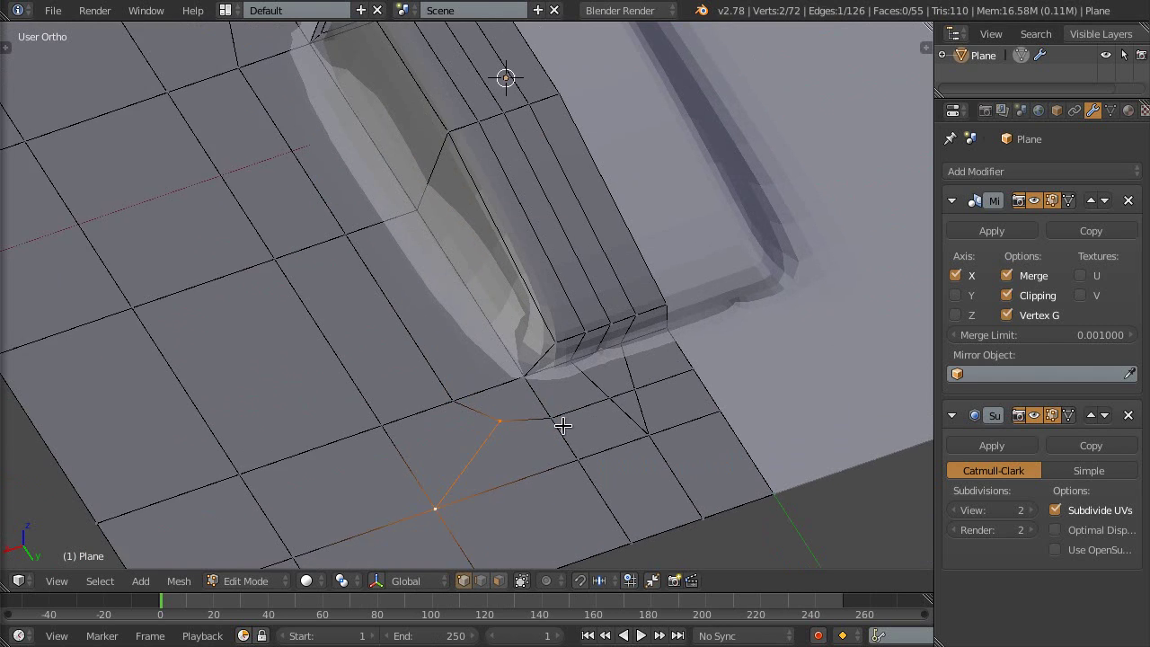
scroll(616, 410, up, 2)
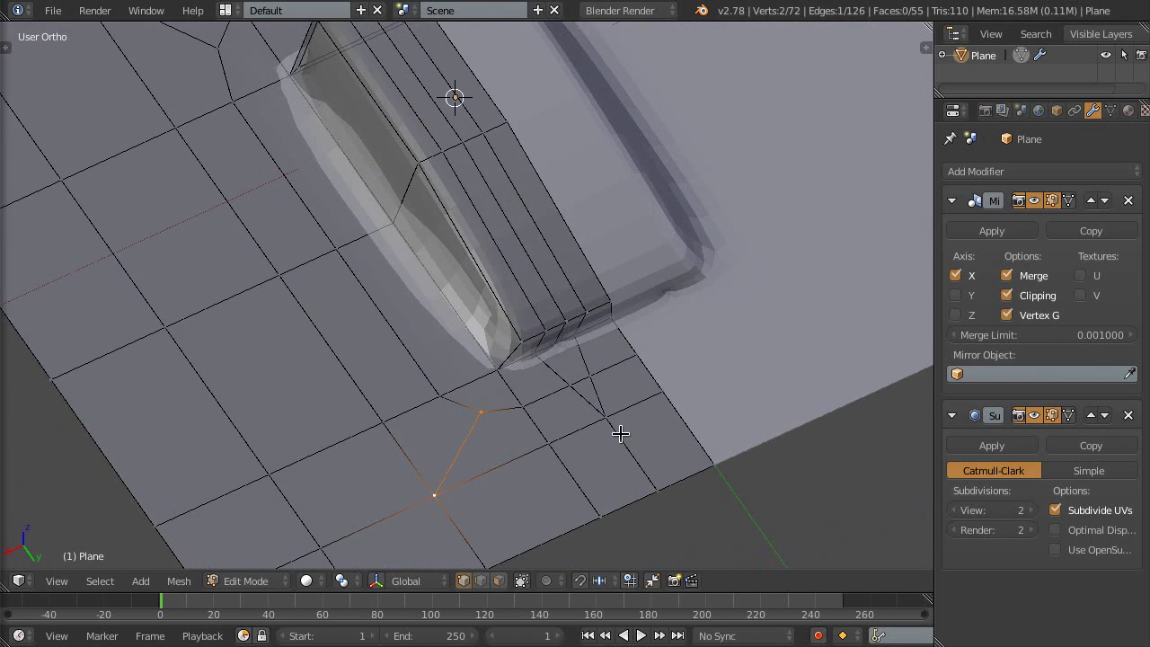
scroll(588, 380, up, 1)
scroll(554, 367, up, 1)
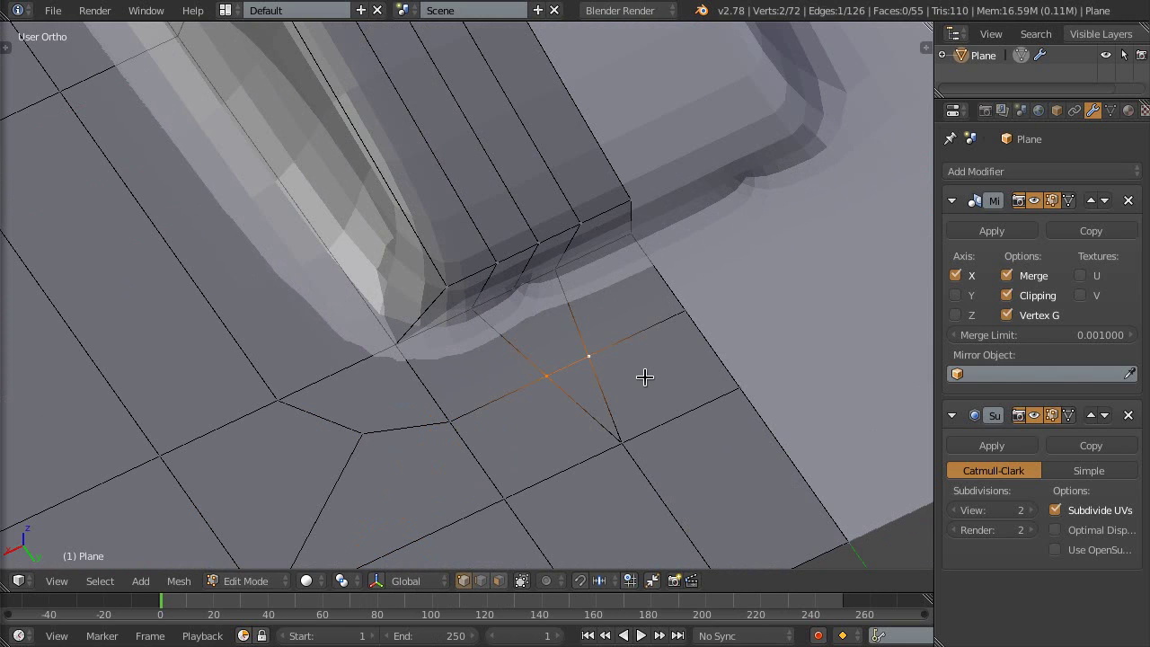
key(w)
click(631, 213)
right_click(568, 366)
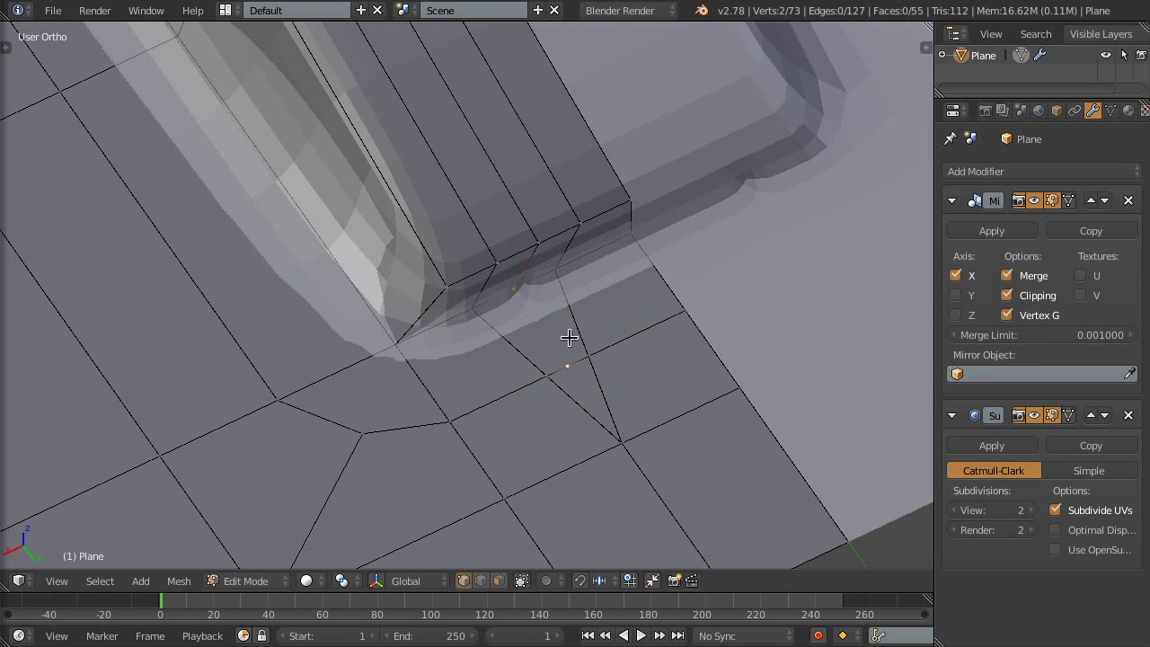
key(j)
Move the corner vertex along X, then dissolve the selected edge
middle_drag(577, 329, 596, 336)
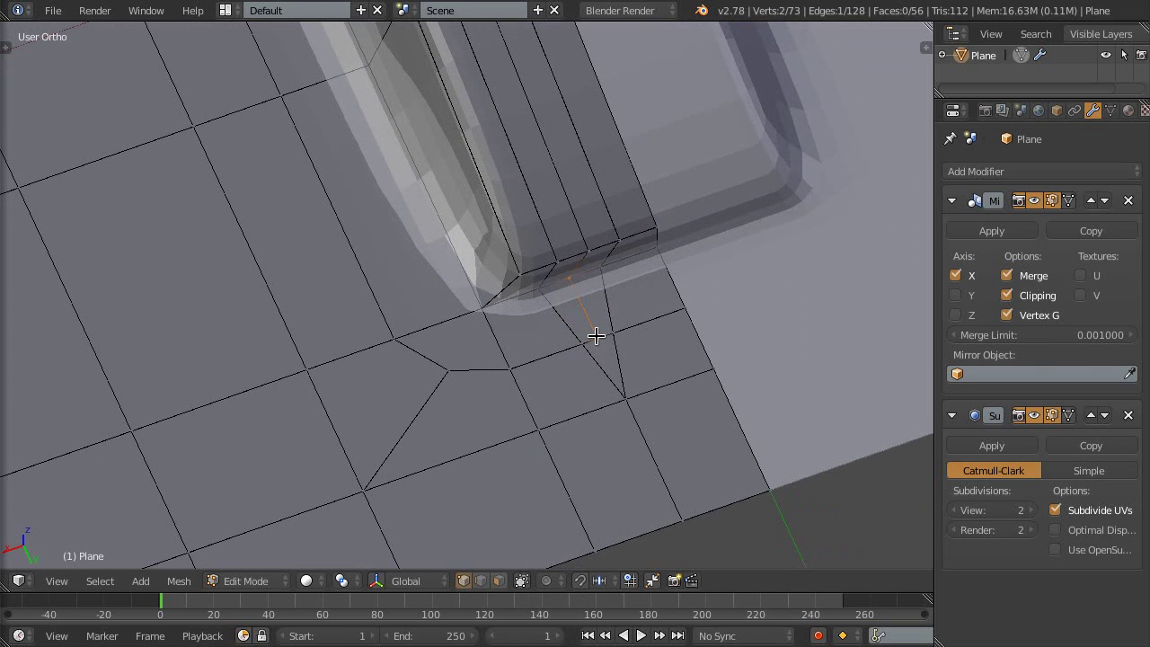
key(g)
key(x)
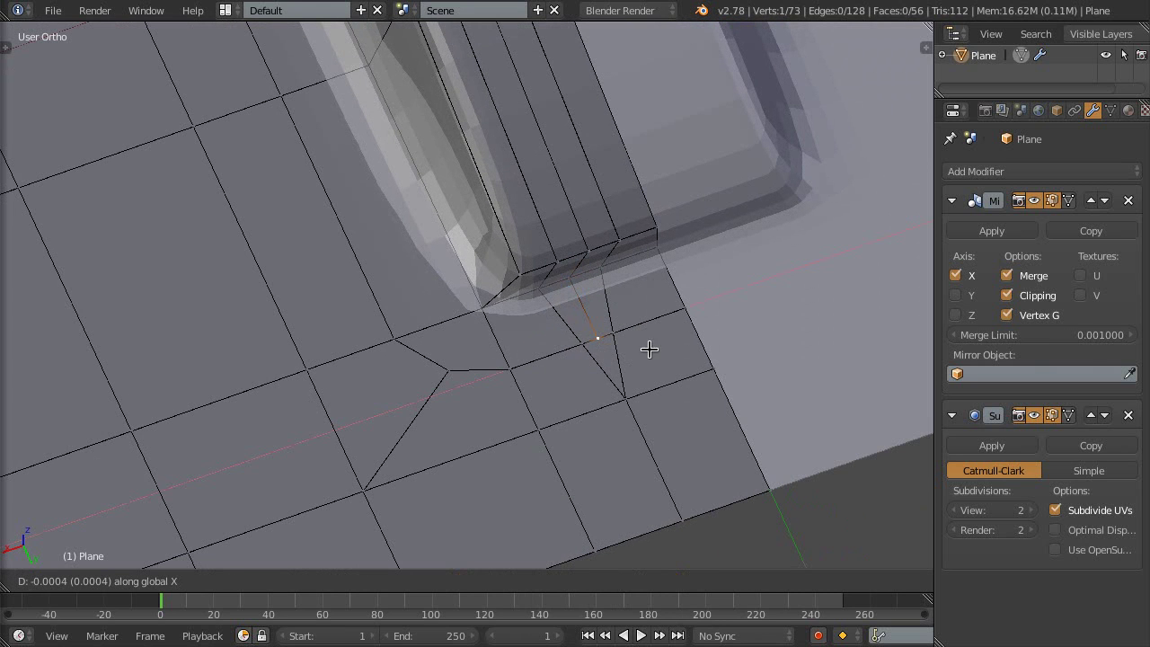
click(596, 330)
scroll(595, 331, up, 2)
scroll(617, 342, up, 1)
scroll(611, 357, up, 1)
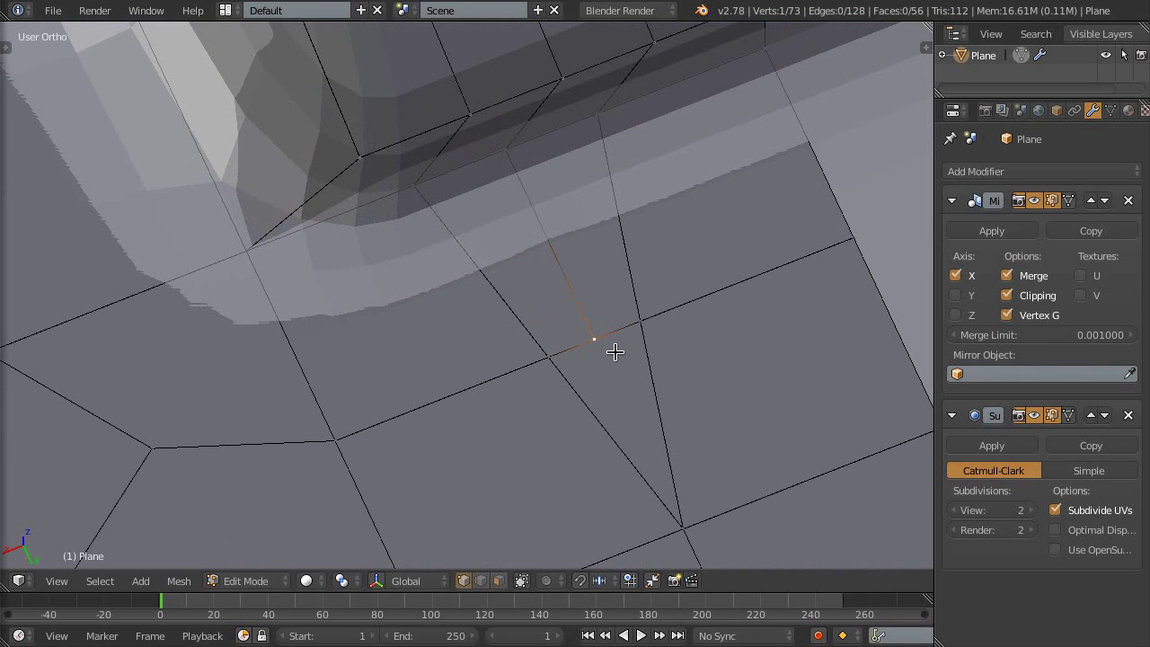
key(ctrl+x)
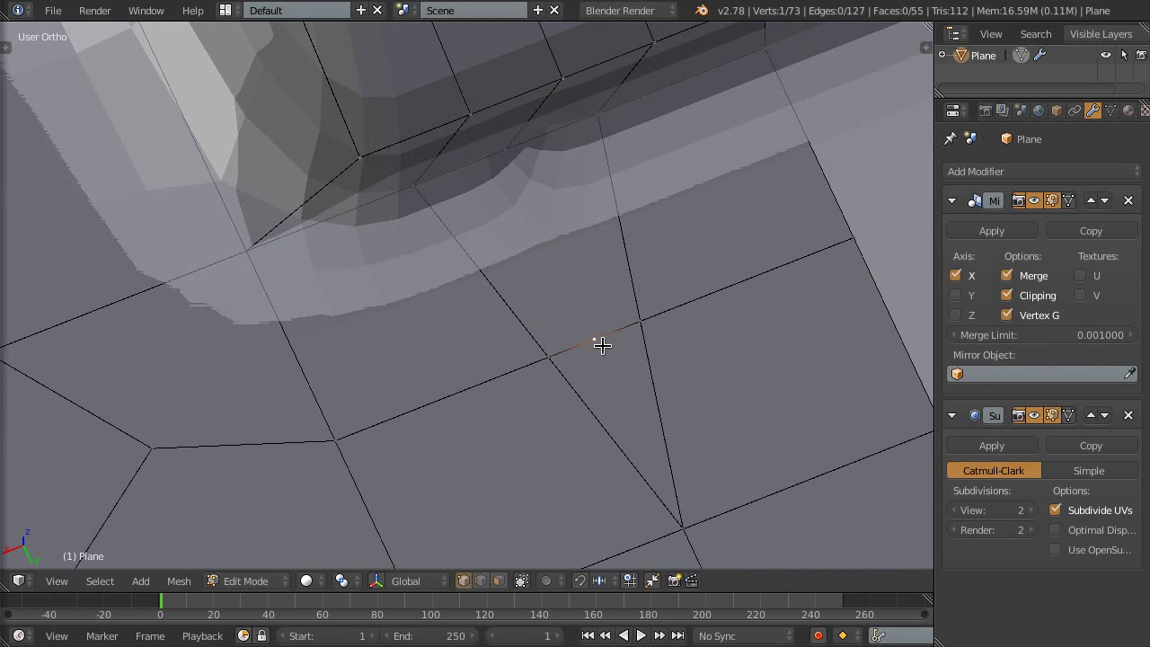
Delete the stray front-corner vertex and fill the resulting hole with a new face
key(x)
click(599, 253)
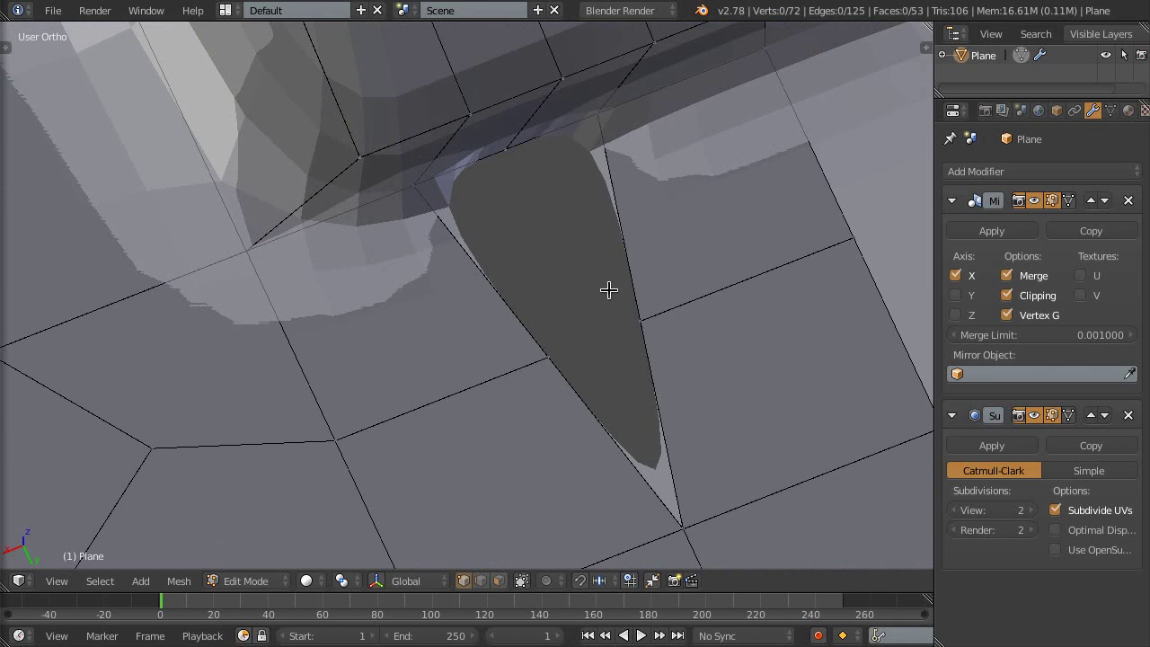
middle_drag(608, 290, 568, 338)
right_click(568, 339)
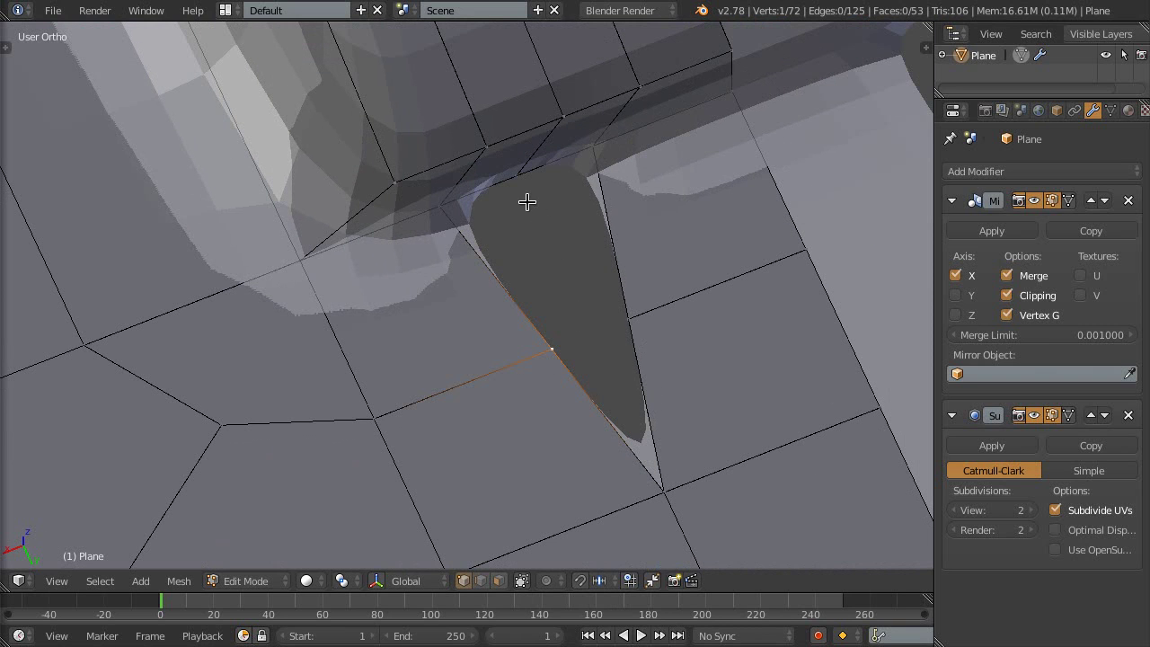
shift+right_click(625, 335)
shift+right_click(669, 453)
key(f)
Subdivide a border edge, connect the new vertex across the face, and slide it into place
shift+right_click(664, 491)
key(w)
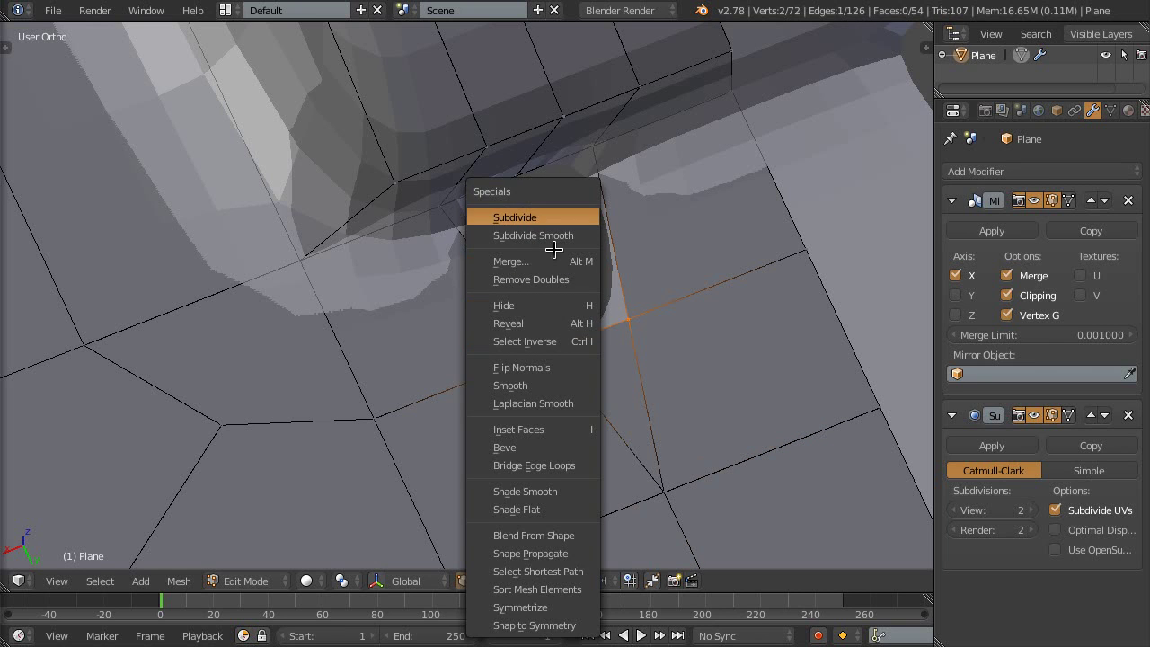
click(559, 243)
shift+right_click(604, 155)
shift+right_click(626, 329)
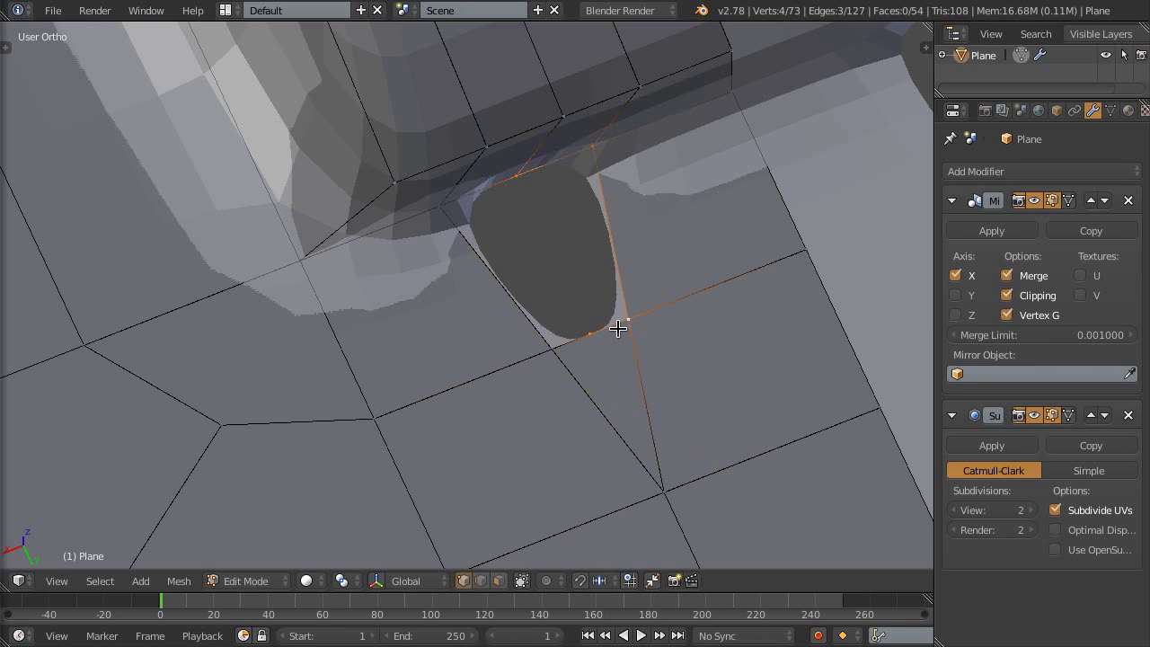
key(j)
right_click(589, 331)
key(f)
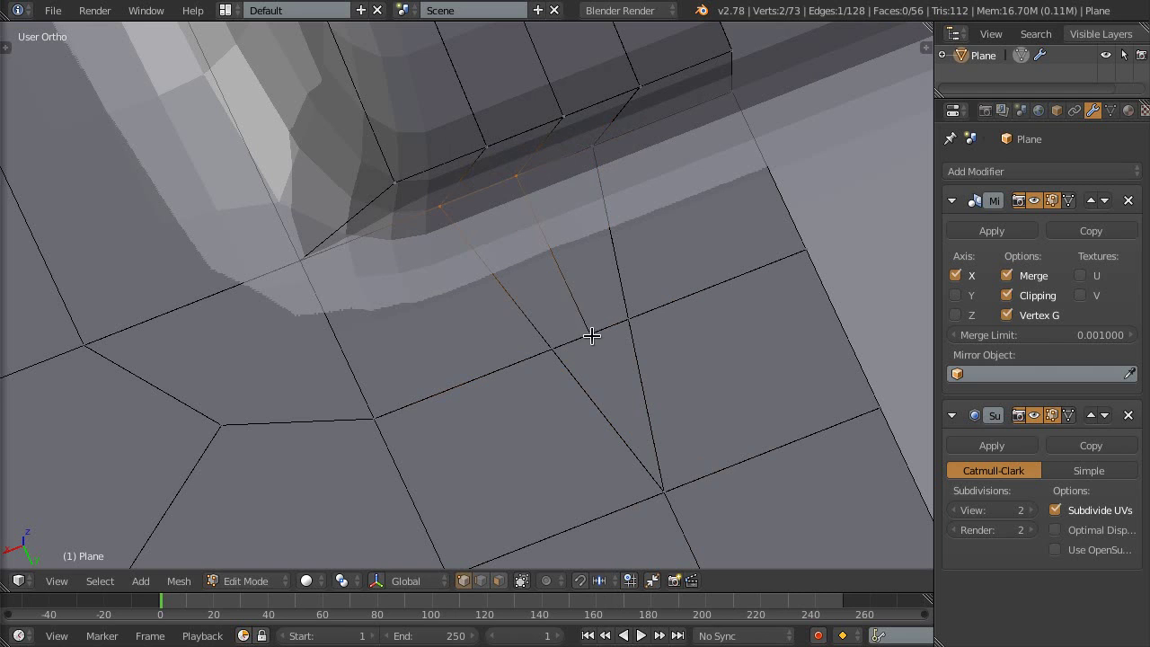
key(shift+v)
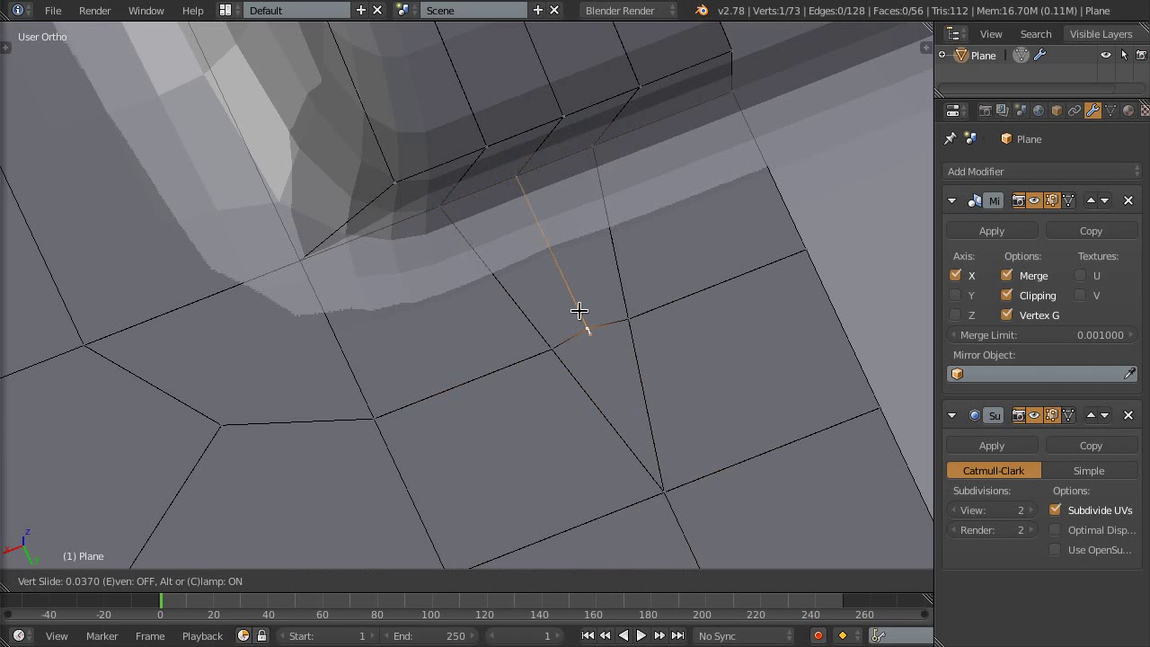
click(582, 334)
Select the three corners of the small triangular face and inspect it from new angles
mouse_move(583, 344)
middle_down()
mouse_move(593, 417)
mouse_move(600, 382)
middle_up()
shift+right_click(639, 439)
shift+right_click(622, 357)
shift+right_click(601, 357)
middle_drag(582, 384, 549, 403)
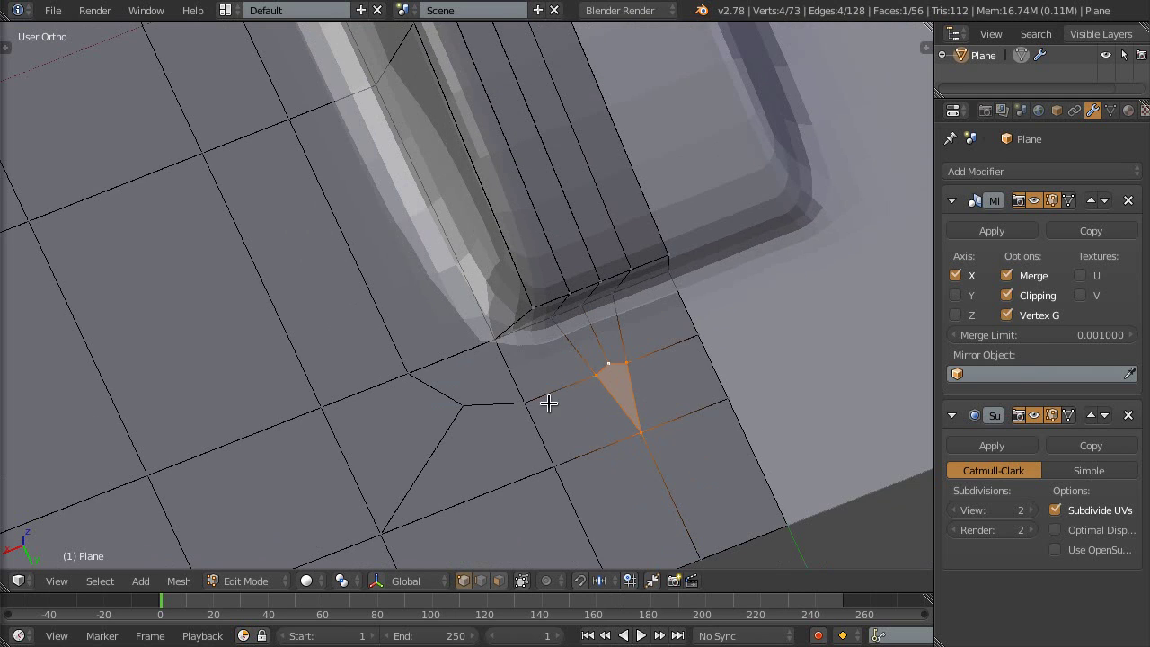
scroll(448, 370, down, 2)
mouse_move(444, 367)
middle_down()
mouse_move(441, 329)
mouse_move(280, 152)
mouse_move(359, 296)
mouse_move(455, 282)
mouse_move(372, 301)
middle_up()
scroll(462, 344, up, 2)
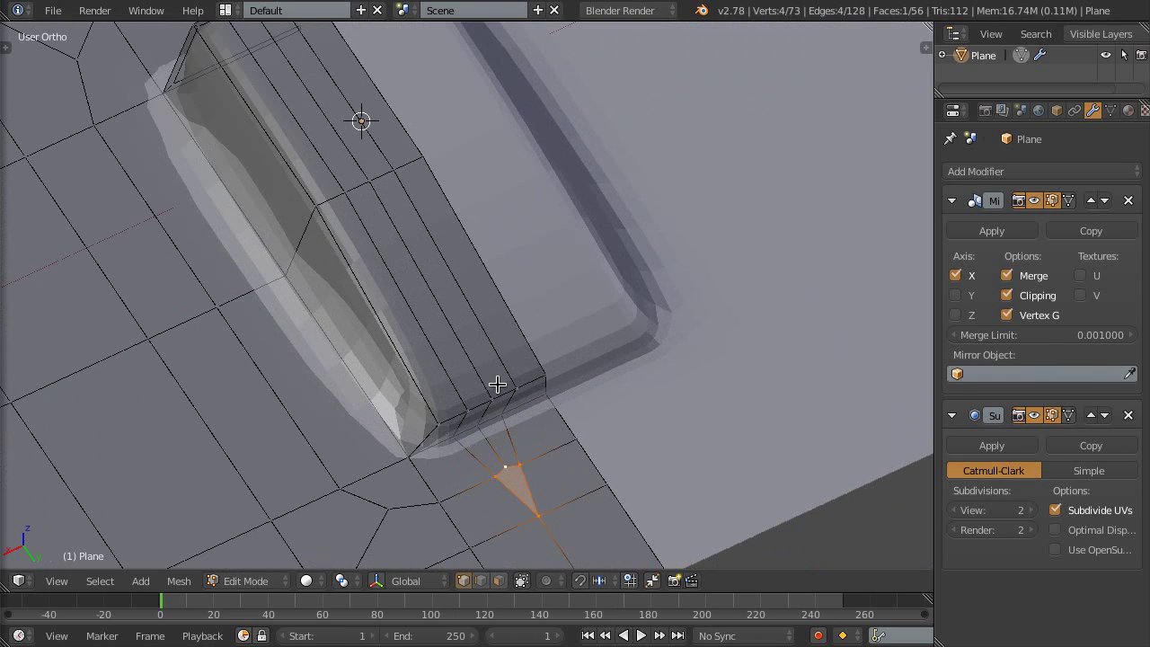
Select an edge loop along the scoop and switch to the front view
right_click(504, 375)
middle_drag(504, 374, 326, 94)
alt+click(369, 202)
mouse_move(369, 203)
middle_down()
mouse_move(467, 261)
mouse_move(588, 252)
middle_up()
key(KP_1)
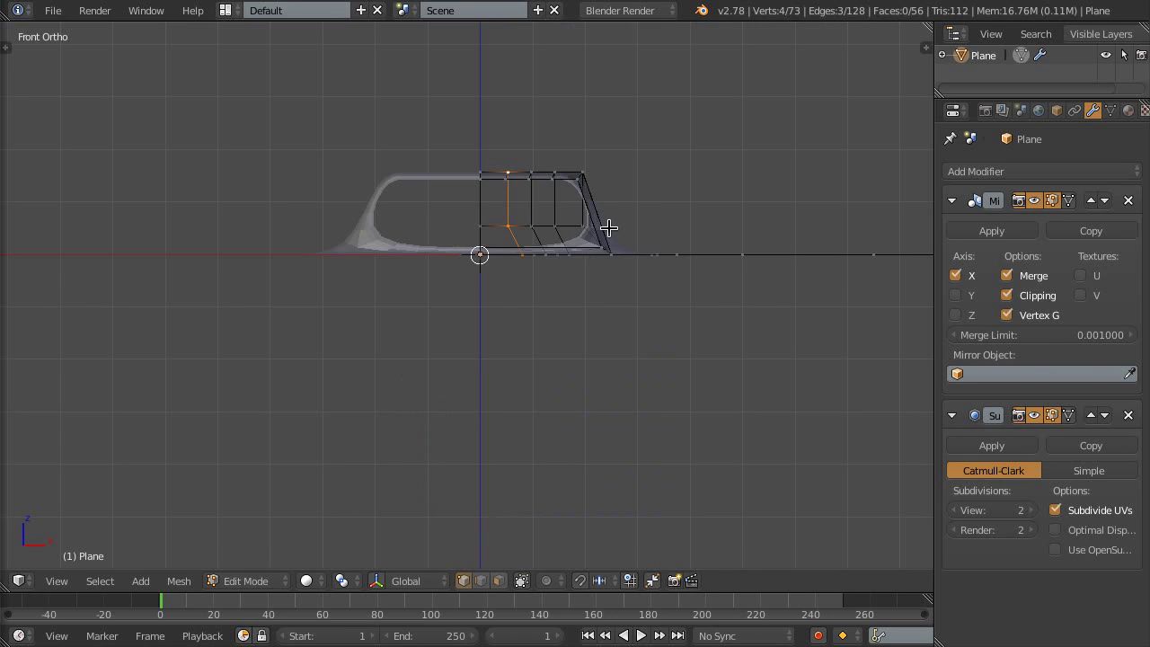
Zoom in and move the scoop's top-left face vertically along Z
scroll(495, 209, up, 1)
scroll(506, 262, up, 2)
scroll(526, 286, up, 2)
scroll(489, 280, up, 2)
key(a)
ctrl+drag(500, 185, 506, 254)
key(g)
key(z)
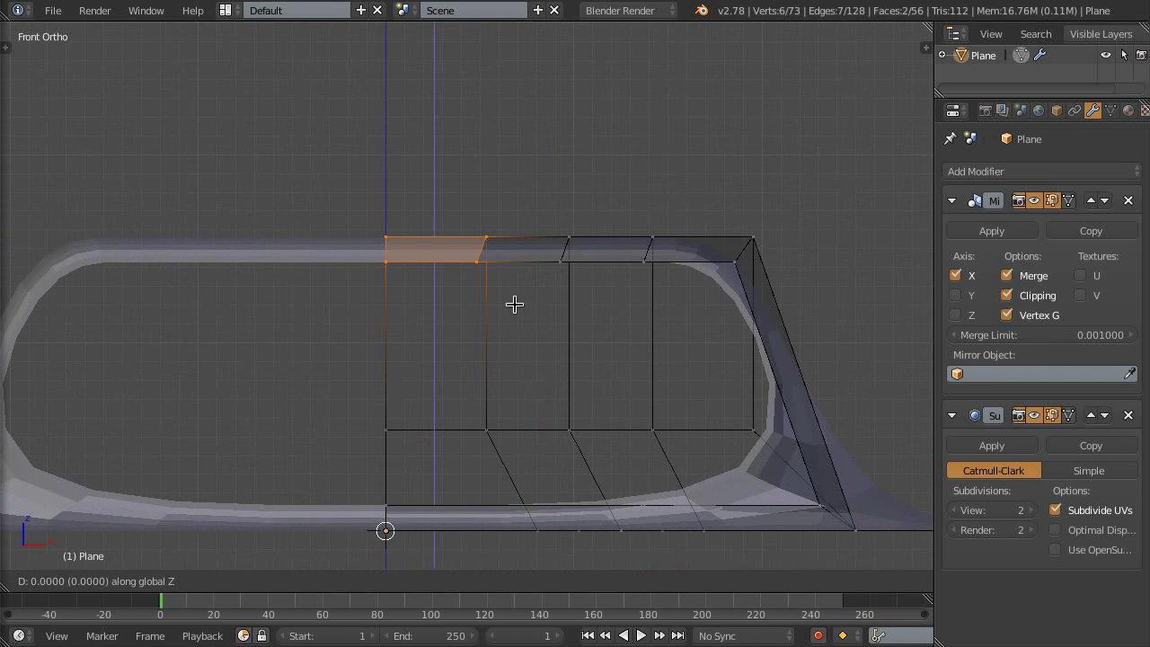
click(515, 289)
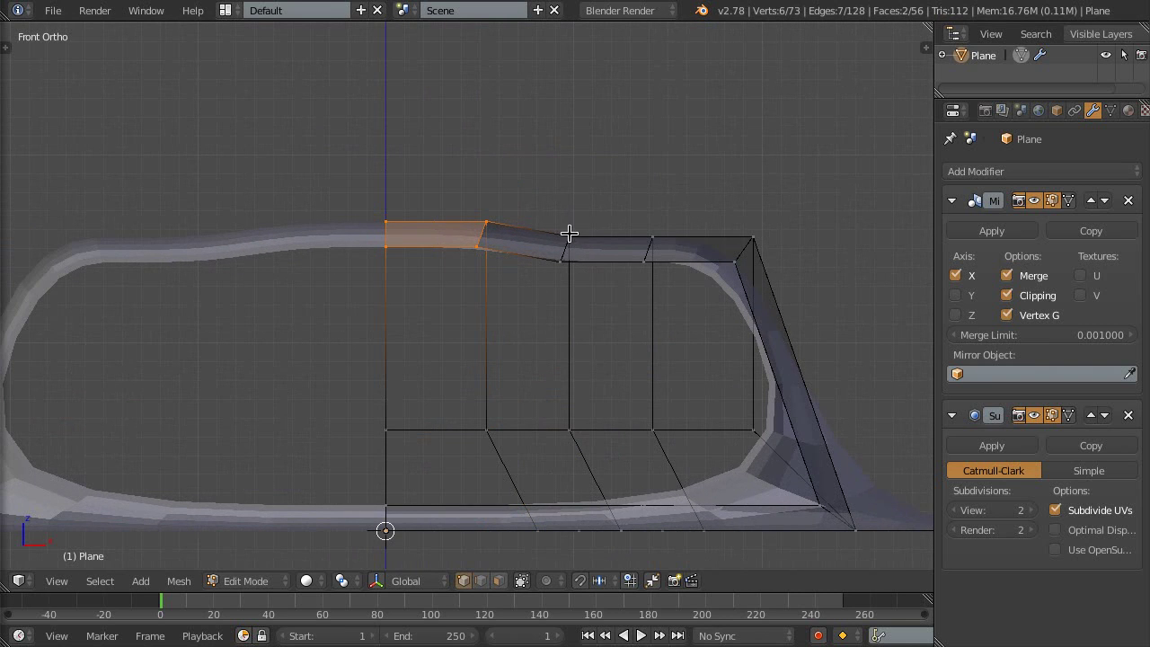
Lower the next two top edges of the scoop along Z
key(a)
ctrl+drag(575, 204, 544, 295)
key(g)
key(z)
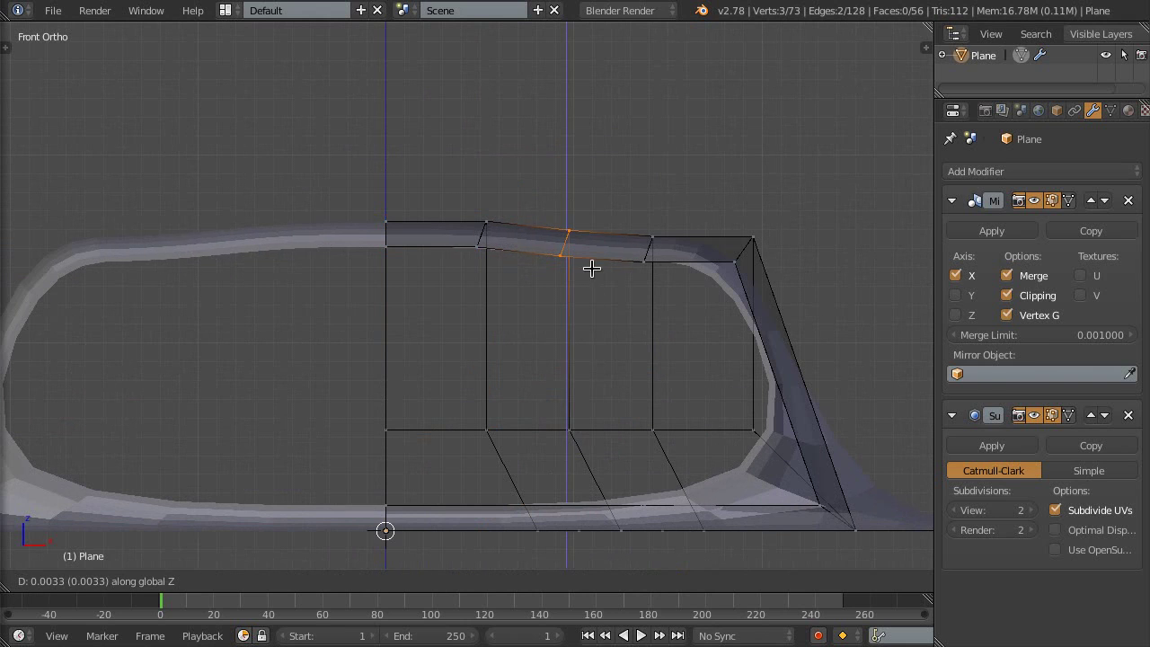
click(591, 268)
key(a)
ctrl+drag(655, 221, 659, 308)
key(g)
key(z)
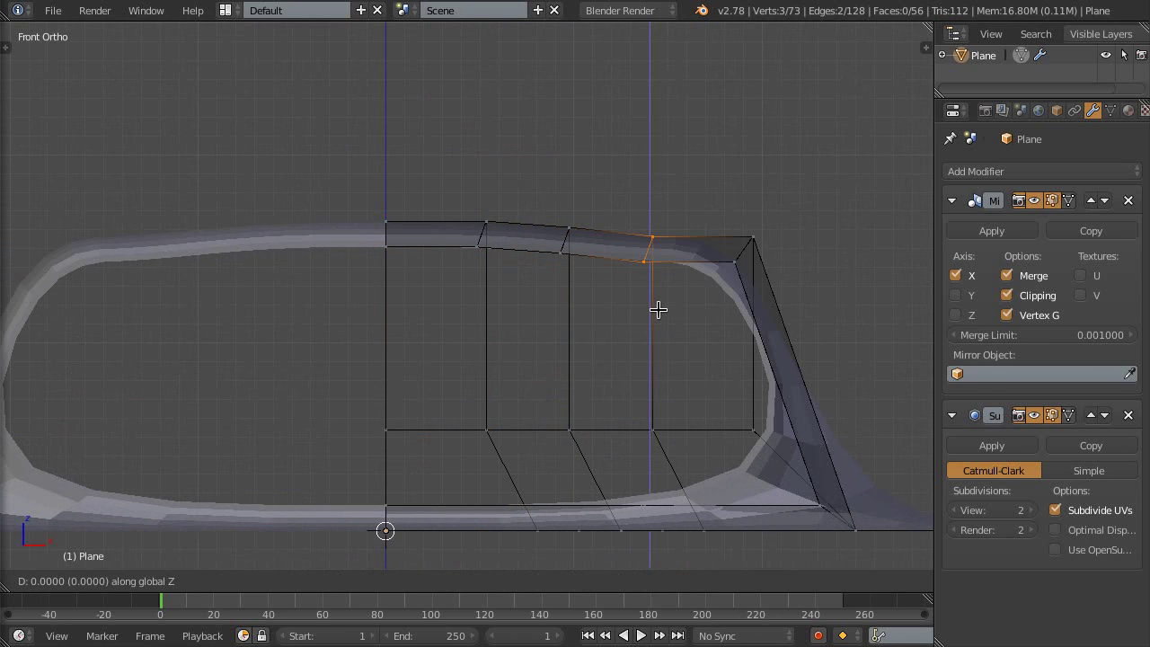
click(659, 318)
Lower the corner top edge along Z so it curves into the side wall
key(a)
ctrl+drag(757, 200, 770, 297)
key(g)
key(z)
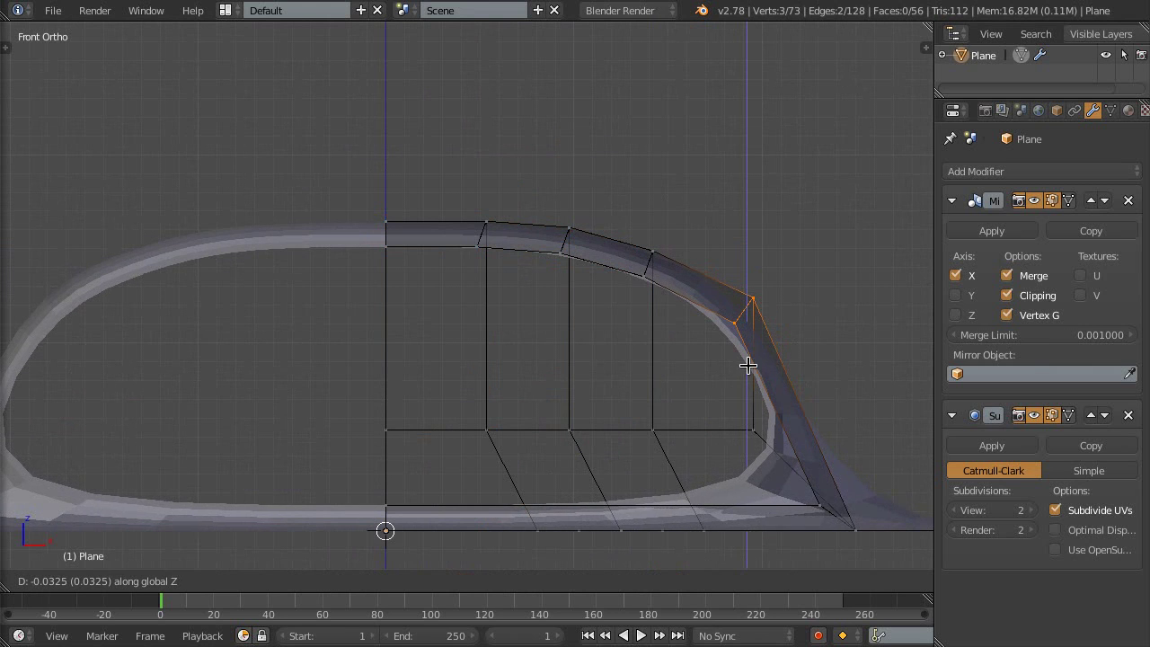
click(751, 355)
Orbit around the scoop and return to Object Mode to see the smoothed arch
scroll(206, 277, up, 1)
shift+middle_drag(206, 278, 280, 274)
scroll(281, 274, up, 1)
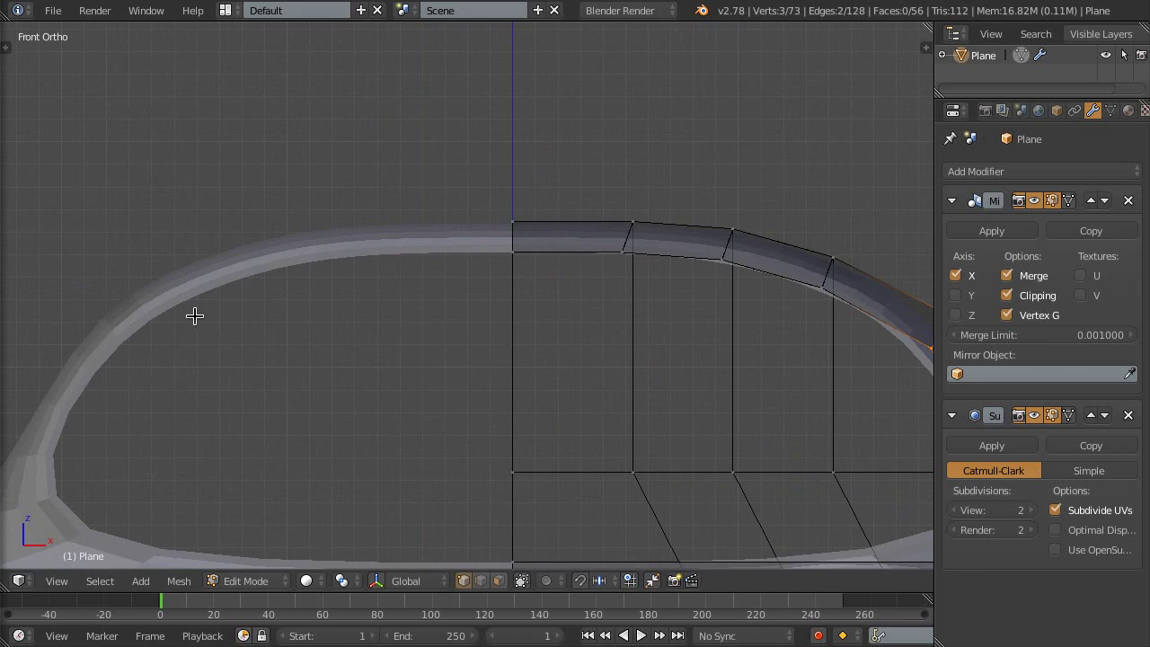
scroll(503, 308, down, 3)
mouse_move(503, 308)
middle_down()
mouse_move(539, 341)
mouse_move(495, 351)
mouse_move(495, 309)
mouse_move(438, 301)
middle_up()
key(Tab)
Inspect the smoothed scoop opening in Object Mode, then return to Edit Mode
middle_drag(531, 382, 402, 392)
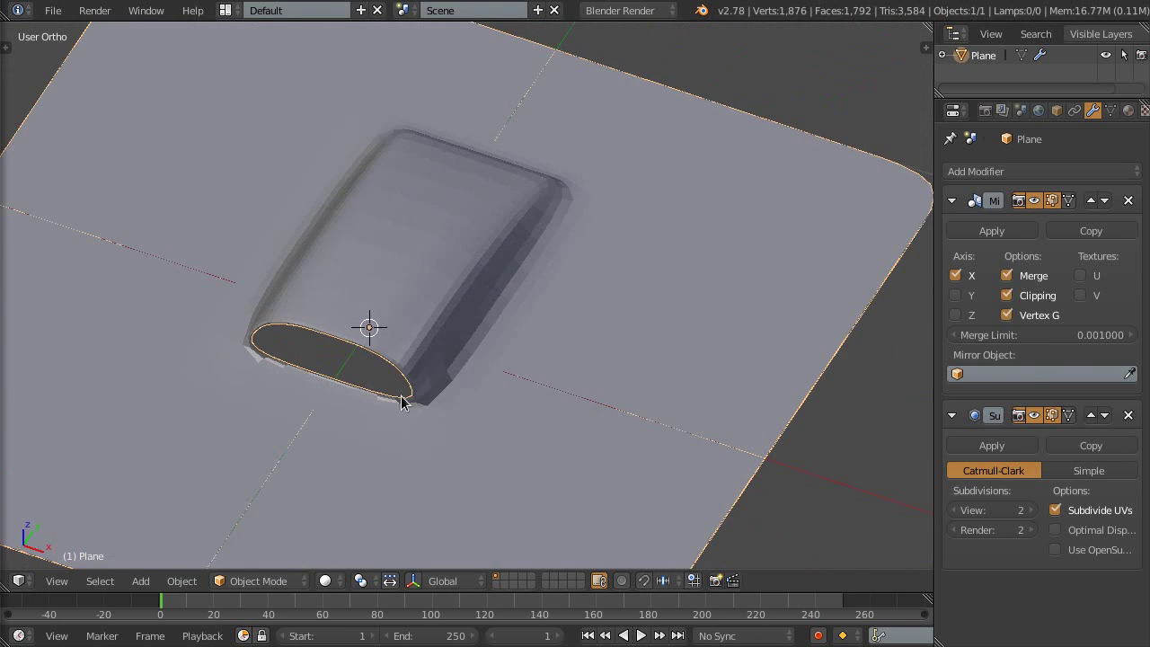
scroll(373, 366, up, 3)
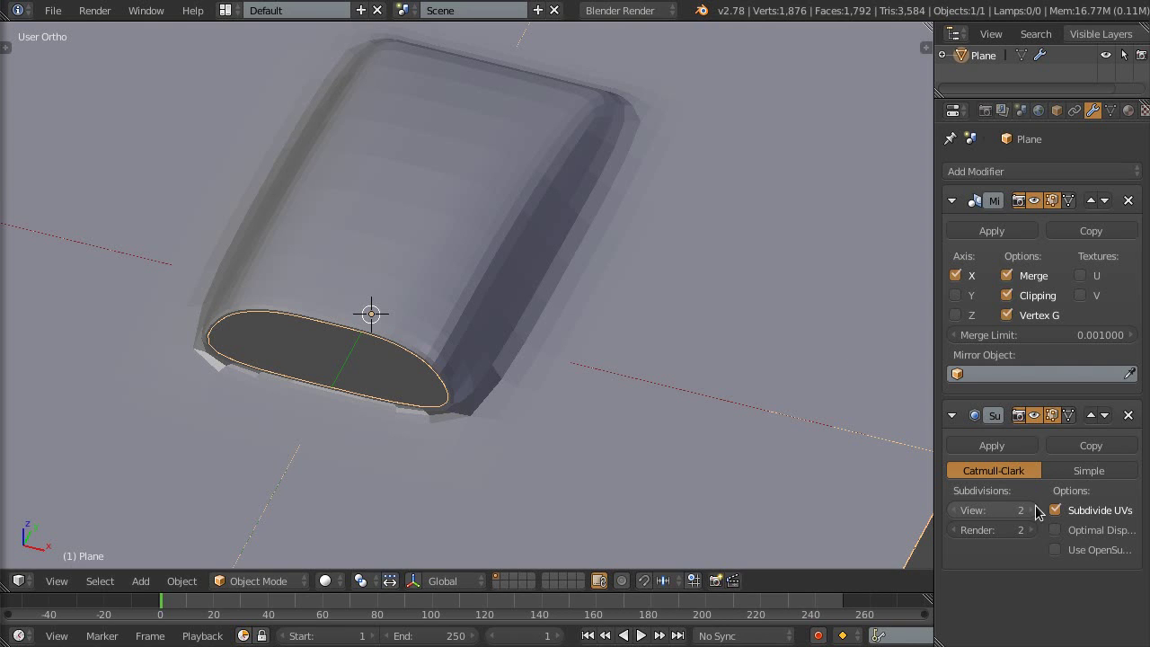
key(Tab)
mouse_move(539, 302)
middle_down()
mouse_move(506, 313)
mouse_move(589, 277)
mouse_move(521, 352)
middle_up()
scroll(370, 337, up, 2)
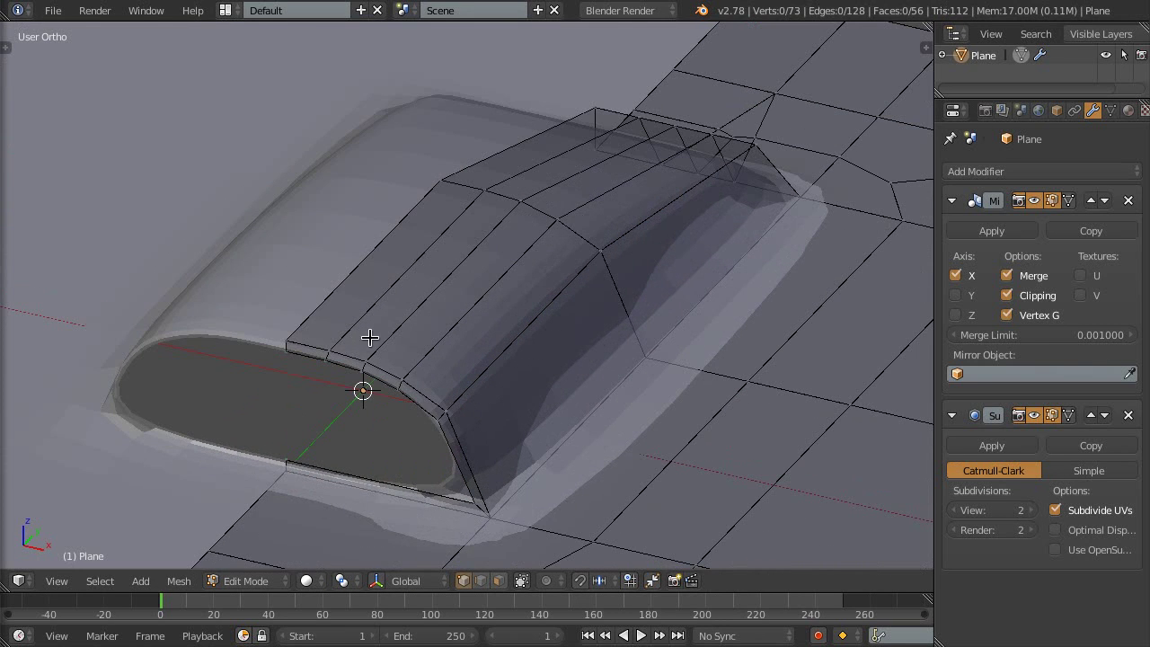
Add a centred loop cut running lengthwise along the raised bump
scroll(526, 255, down, 2)
mouse_move(525, 255)
middle_down()
mouse_move(642, 216)
mouse_move(452, 233)
mouse_move(545, 249)
mouse_move(602, 309)
middle_up()
scroll(602, 308, up, 3)
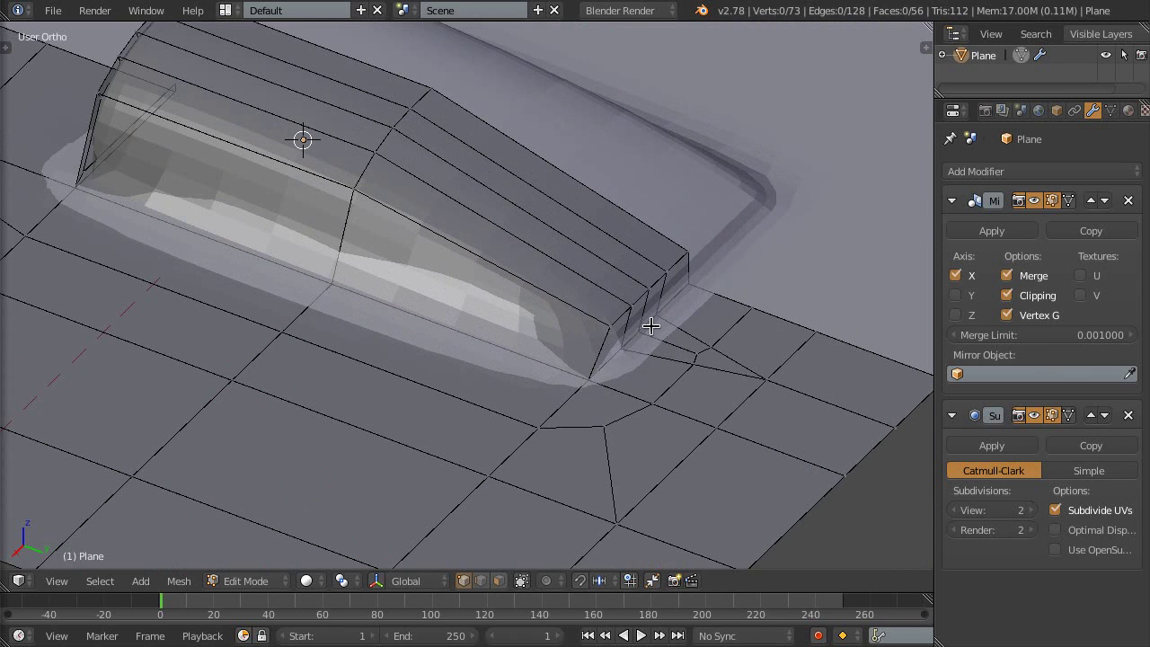
key(ctrl+r)
click(647, 331)
right_click(591, 334)
Fatten the new loop outward with Alt+S and shift it along X
mouse_move(590, 333)
middle_down()
mouse_move(585, 316)
mouse_move(663, 298)
mouse_move(521, 305)
mouse_move(572, 297)
mouse_move(578, 320)
middle_up()
key(alt+s)
click(574, 322)
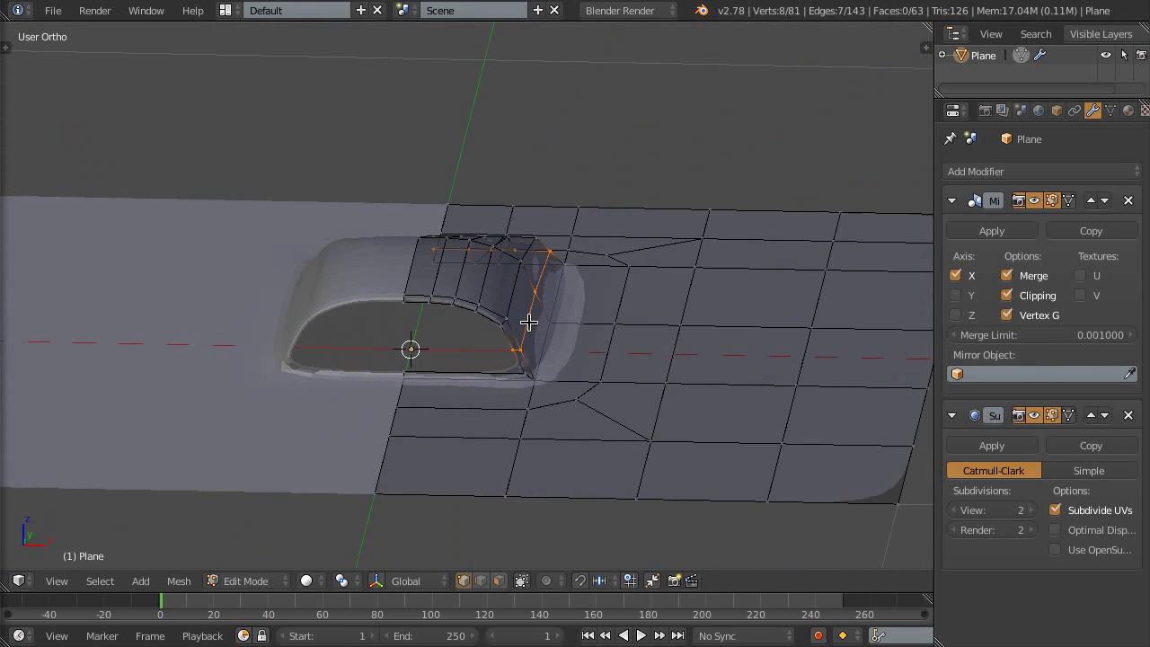
key(g)
key(x)
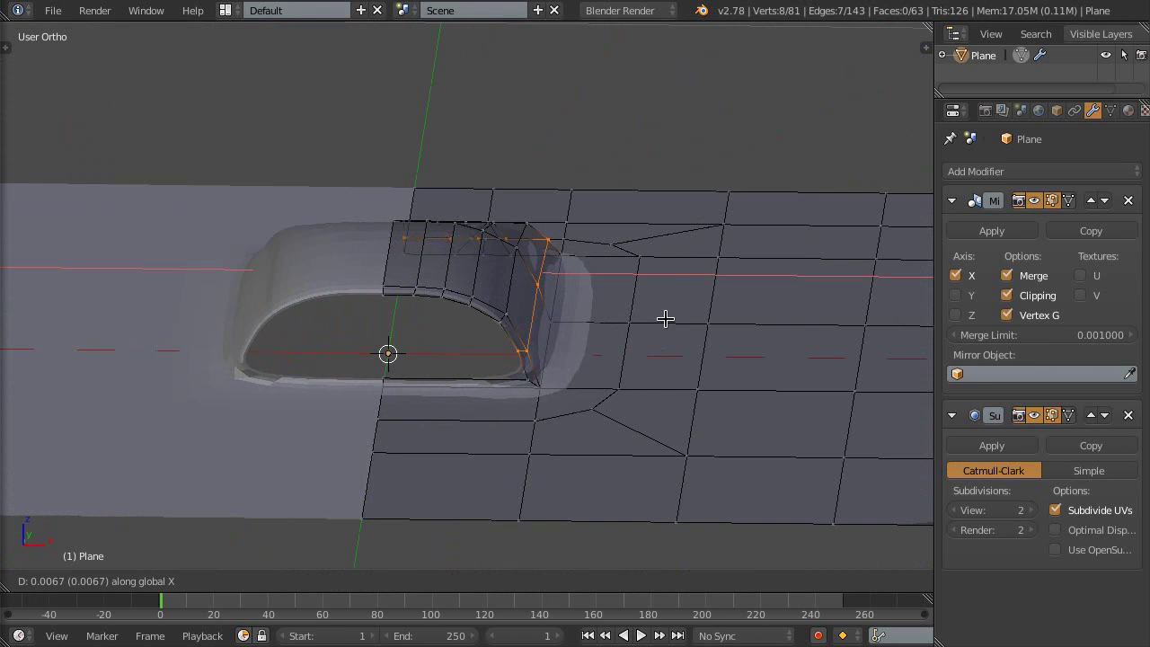
click(665, 318)
In side view, move the scoop's upper rear tip vertices along Y so it tapers into the plane
mouse_move(641, 326)
middle_down()
mouse_move(634, 336)
mouse_move(404, 346)
mouse_move(709, 312)
mouse_move(578, 297)
mouse_move(624, 285)
middle_up()
key(KP_3)
scroll(632, 282, up, 2)
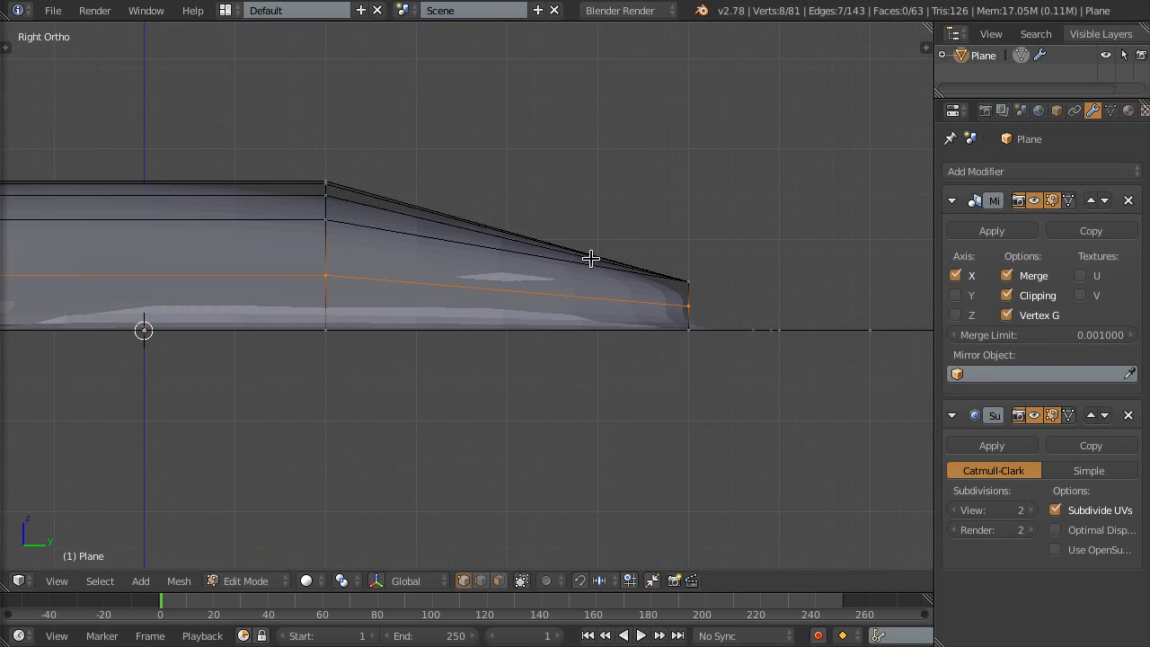
scroll(590, 259, up, 2)
key(a)
ctrl+drag(738, 256, 751, 272)
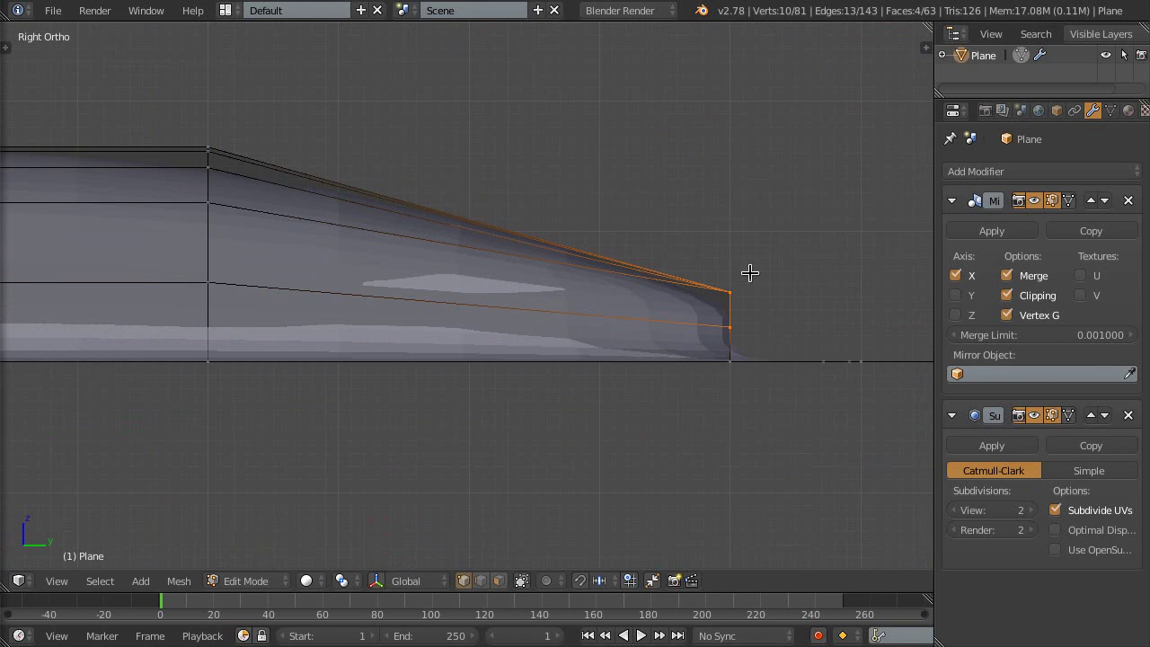
ctrl+shift+drag(753, 321, 803, 341)
key(g)
key(y)
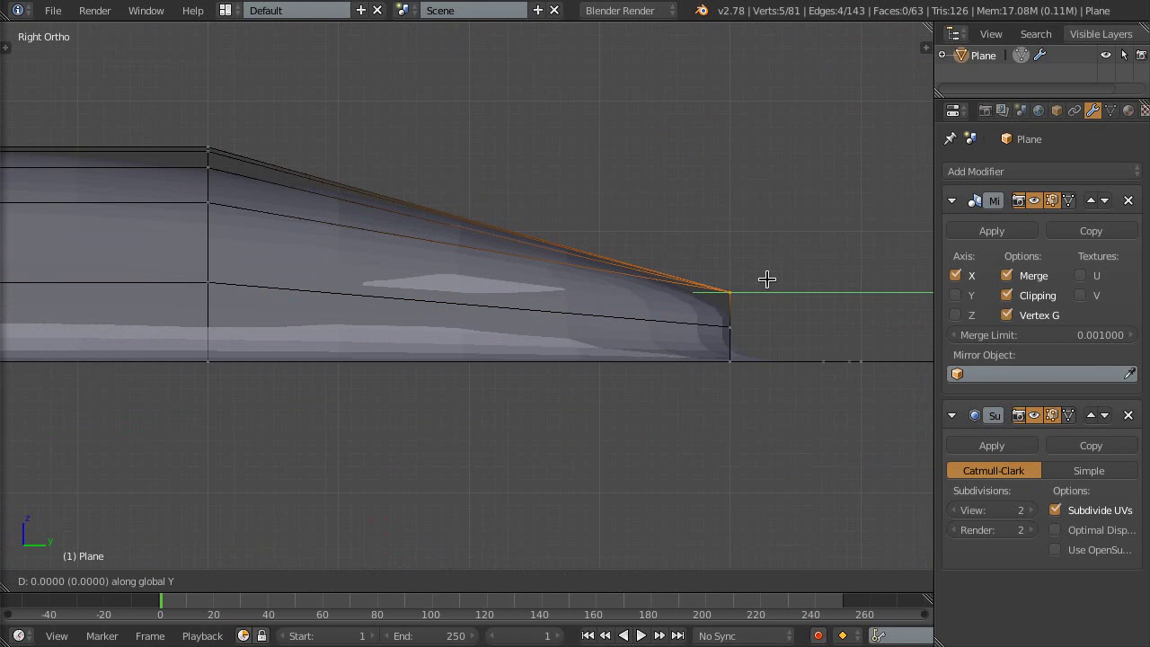
click(753, 279)
key(Tab)
scroll(577, 252, down, 5)
scroll(516, 249, down, 3)
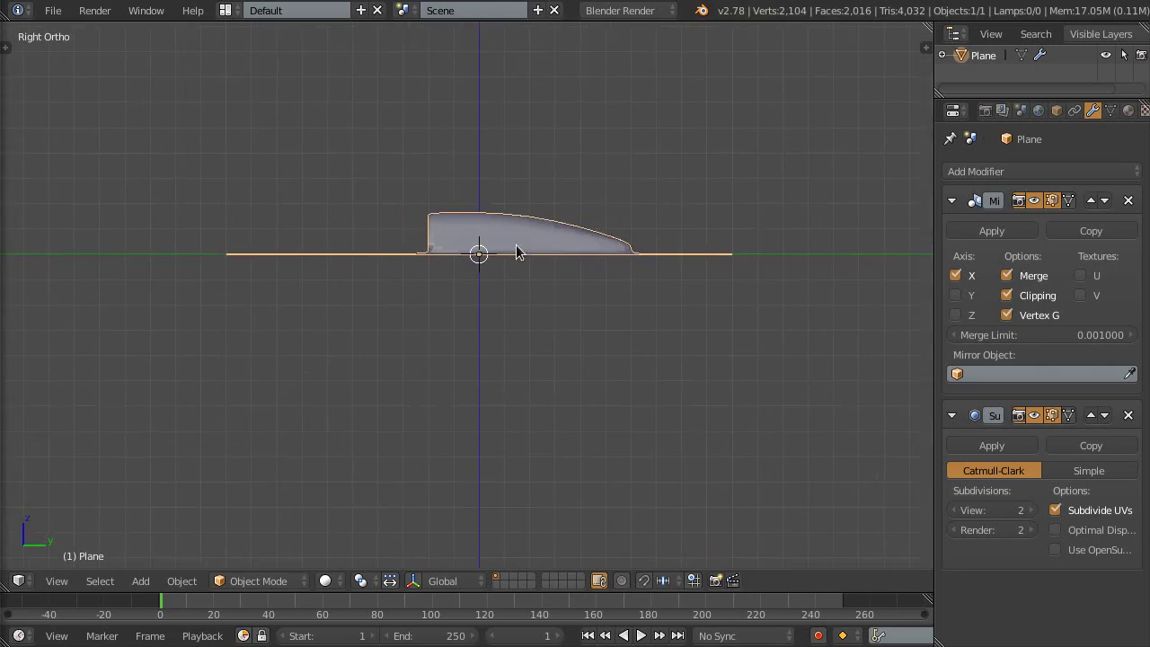
Show the plane as wireframe and view it at subdivision level 1 from several angles
middle_drag(516, 248, 649, 343)
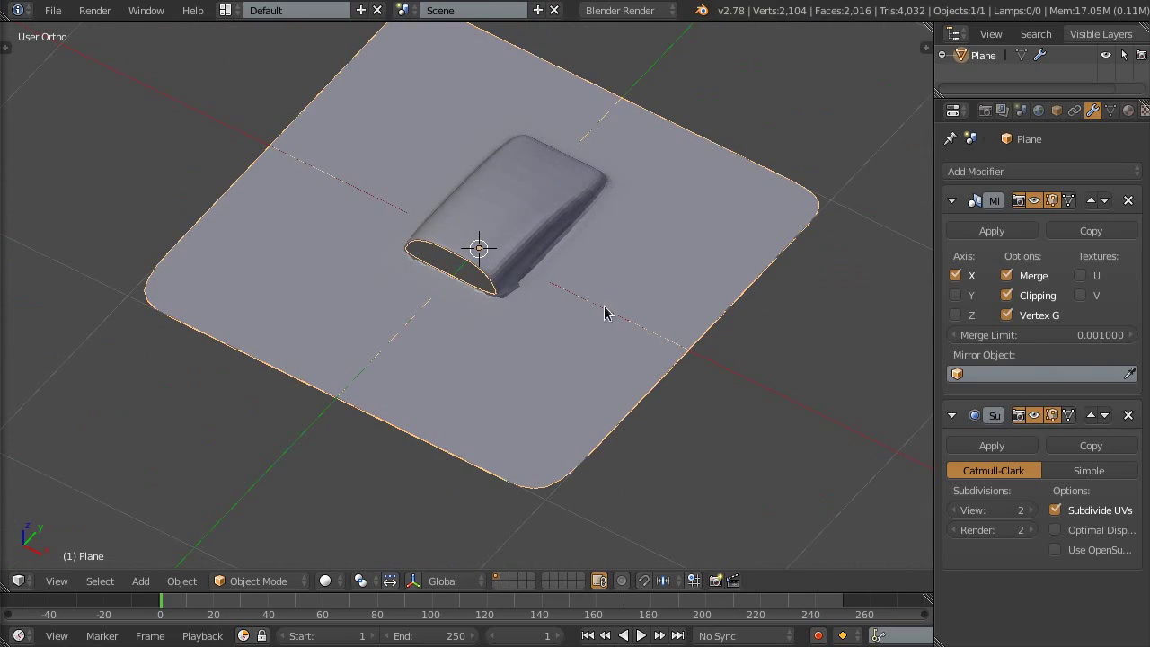
key(z)
mouse_move(609, 308)
middle_down()
mouse_move(659, 390)
mouse_move(667, 377)
middle_up()
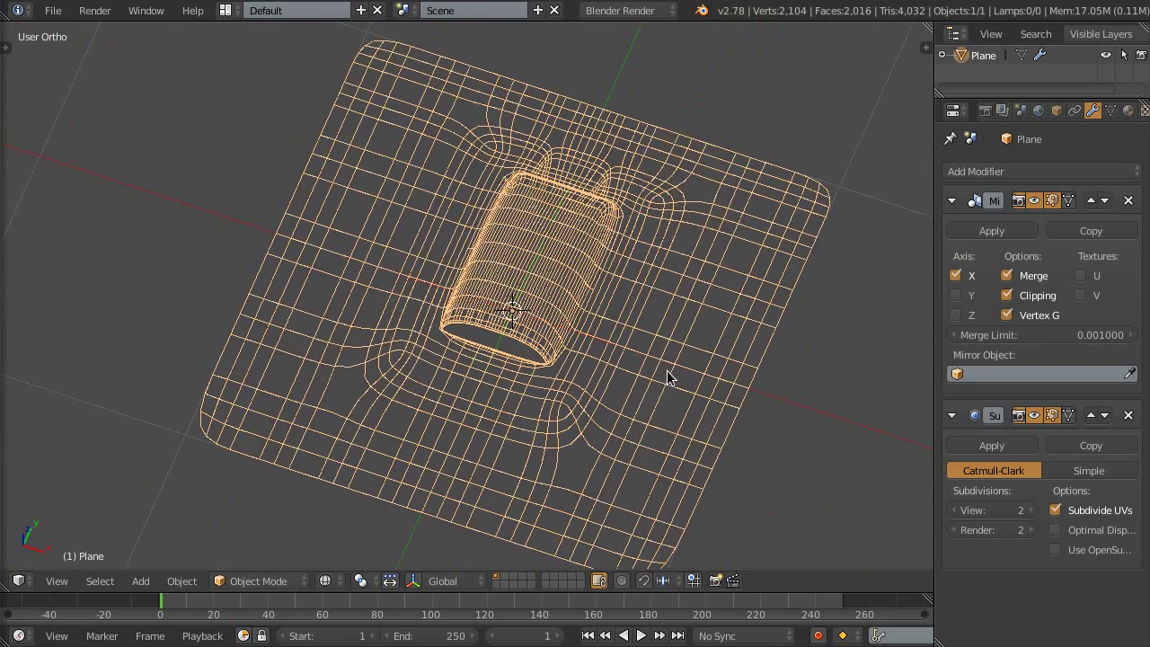
scroll(746, 415, up, 2)
click(956, 509)
mouse_move(695, 383)
middle_down()
mouse_move(652, 354)
mouse_move(581, 162)
middle_up()
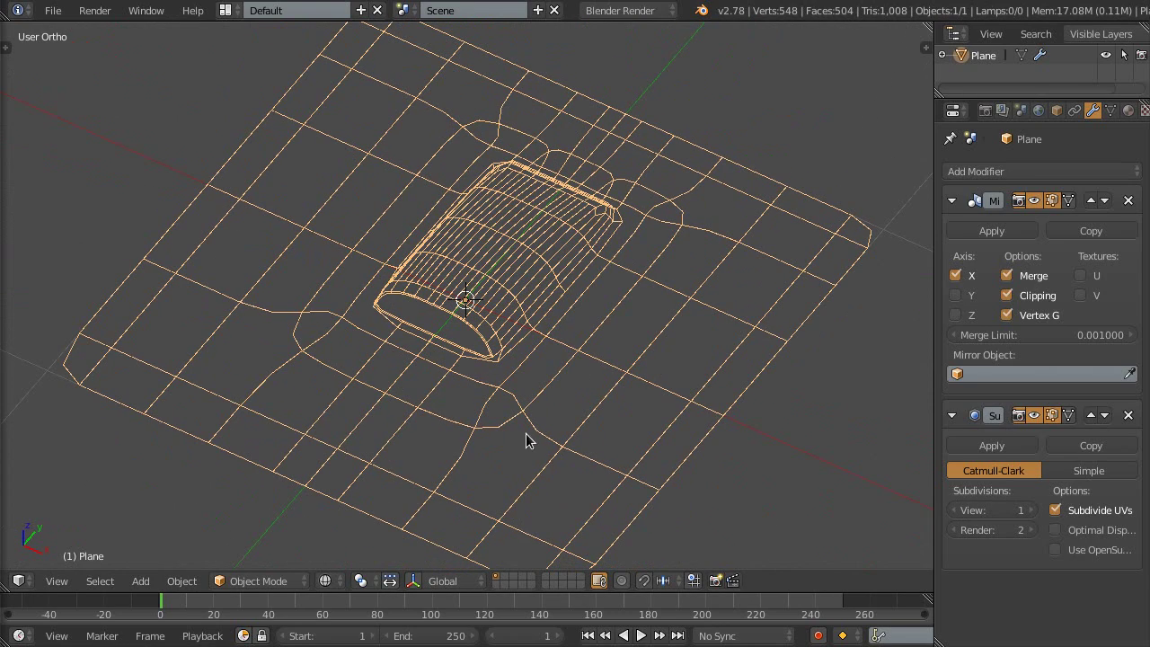
mouse_move(536, 218)
middle_down()
mouse_move(456, 226)
mouse_move(483, 286)
mouse_move(636, 239)
middle_up()
mouse_move(452, 336)
middle_down()
mouse_move(542, 315)
mouse_move(568, 251)
mouse_move(558, 300)
middle_up()
scroll(503, 305, down, 3)
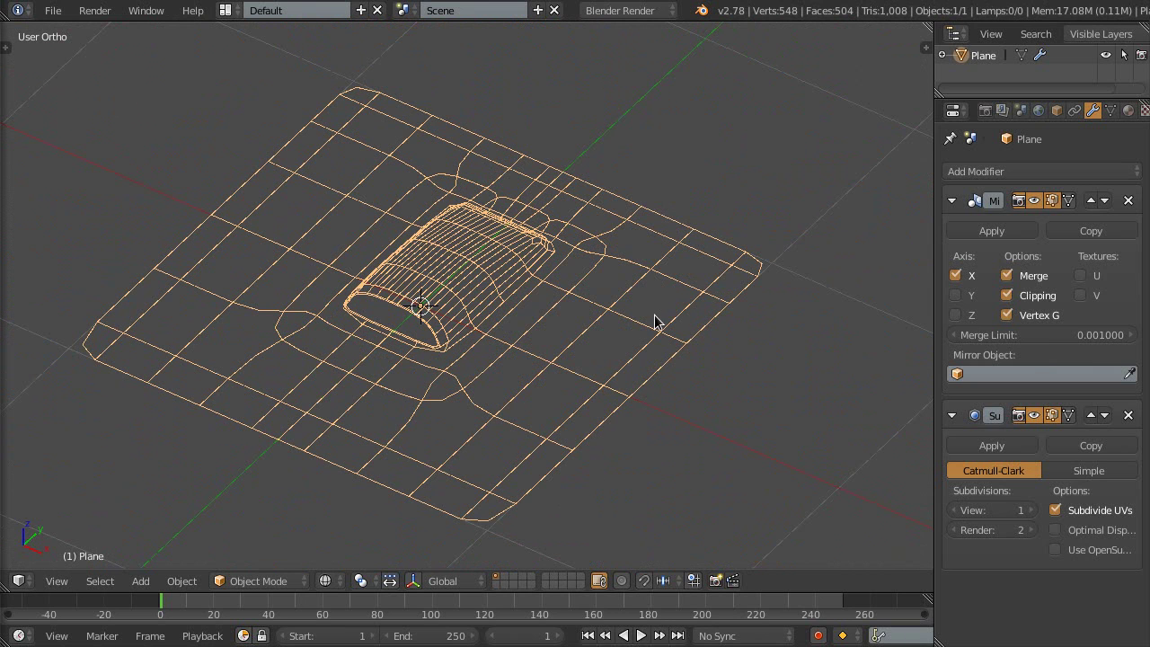
scroll(601, 382, up, 3)
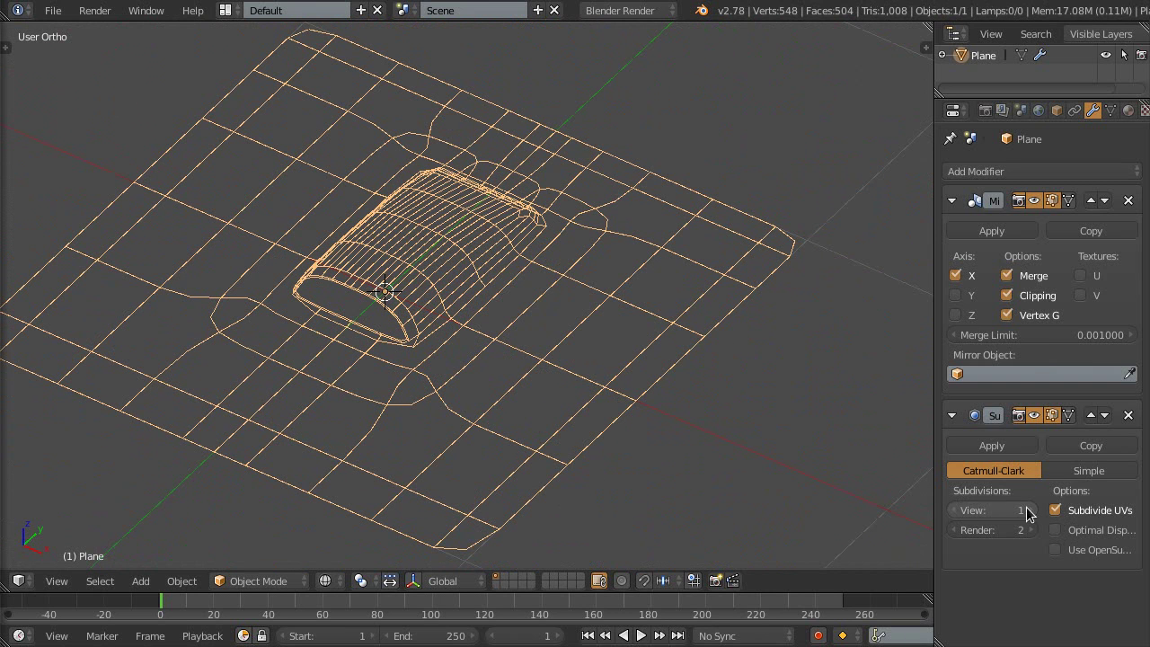
Raise the viewport subdivision level to 4 and inspect the scoop opening
click(1031, 510)
click(1031, 510)
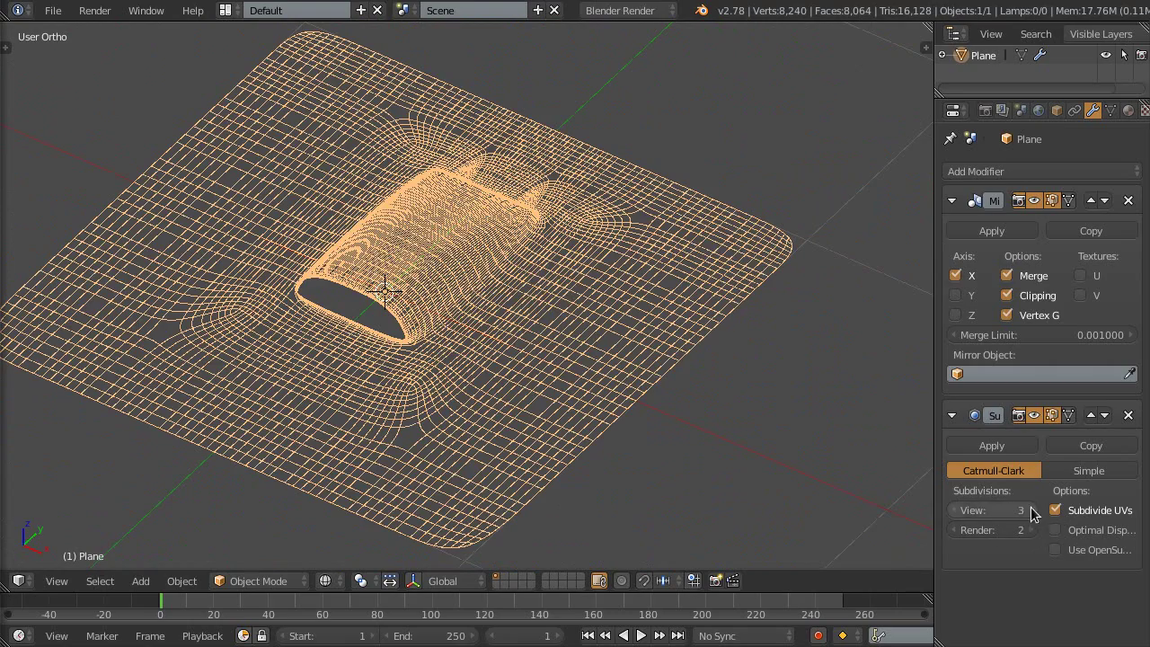
click(1031, 510)
middle_drag(467, 341, 329, 231)
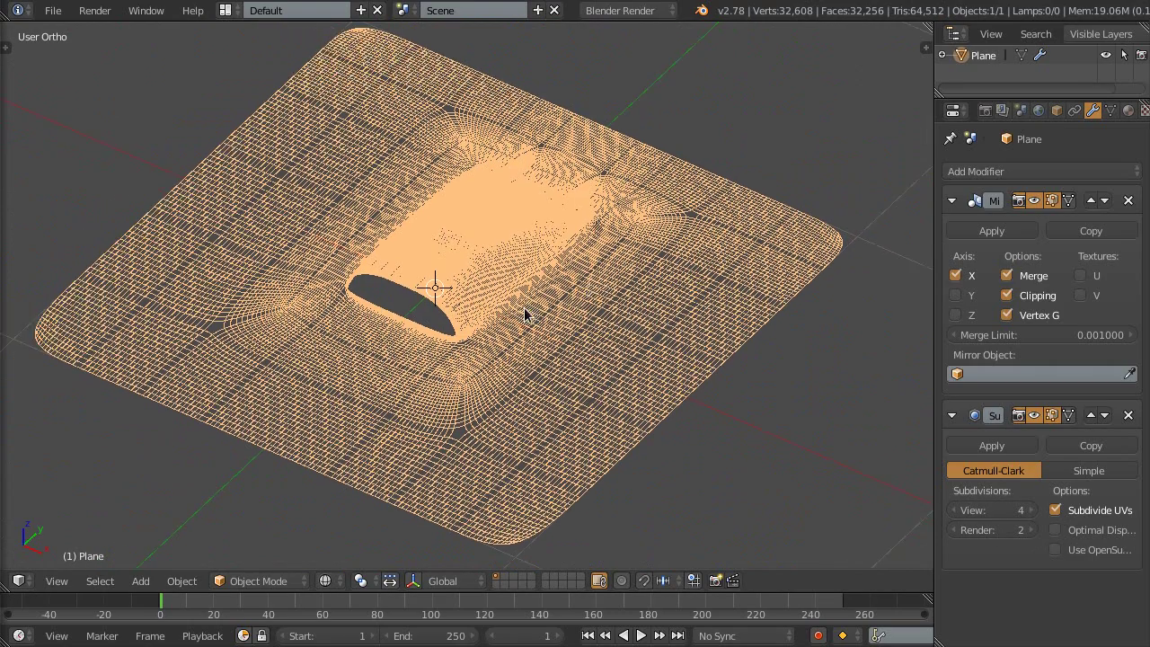
scroll(329, 231, up, 4)
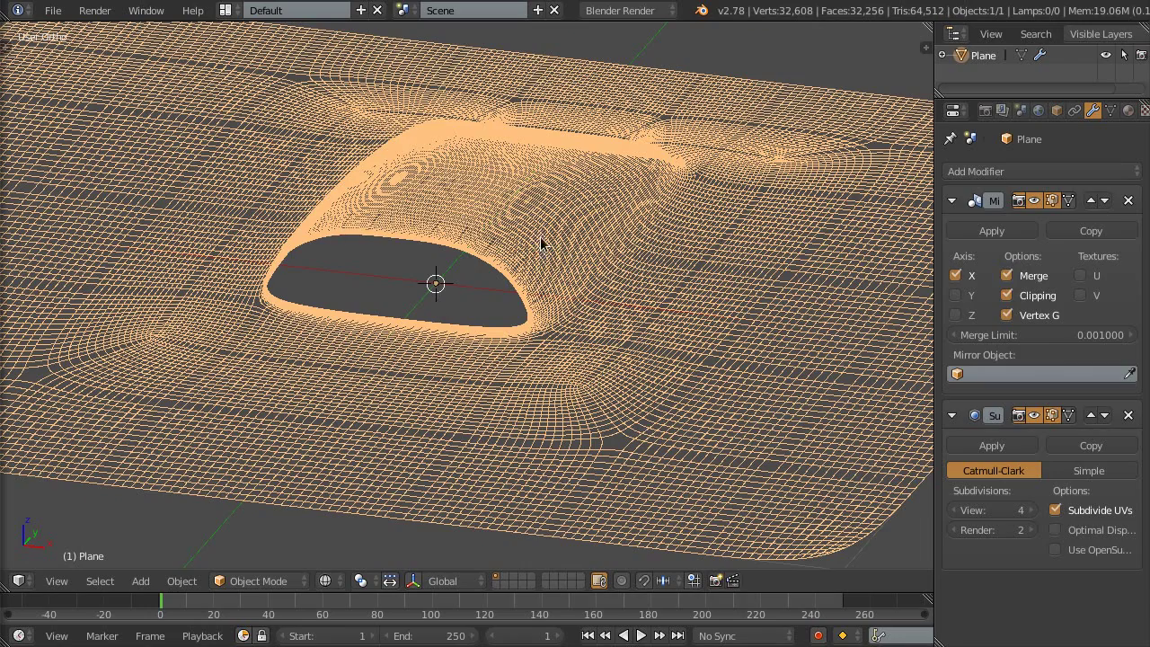
scroll(675, 236, down, 5)
mouse_move(674, 235)
middle_down()
mouse_move(666, 240)
mouse_move(697, 180)
middle_up()
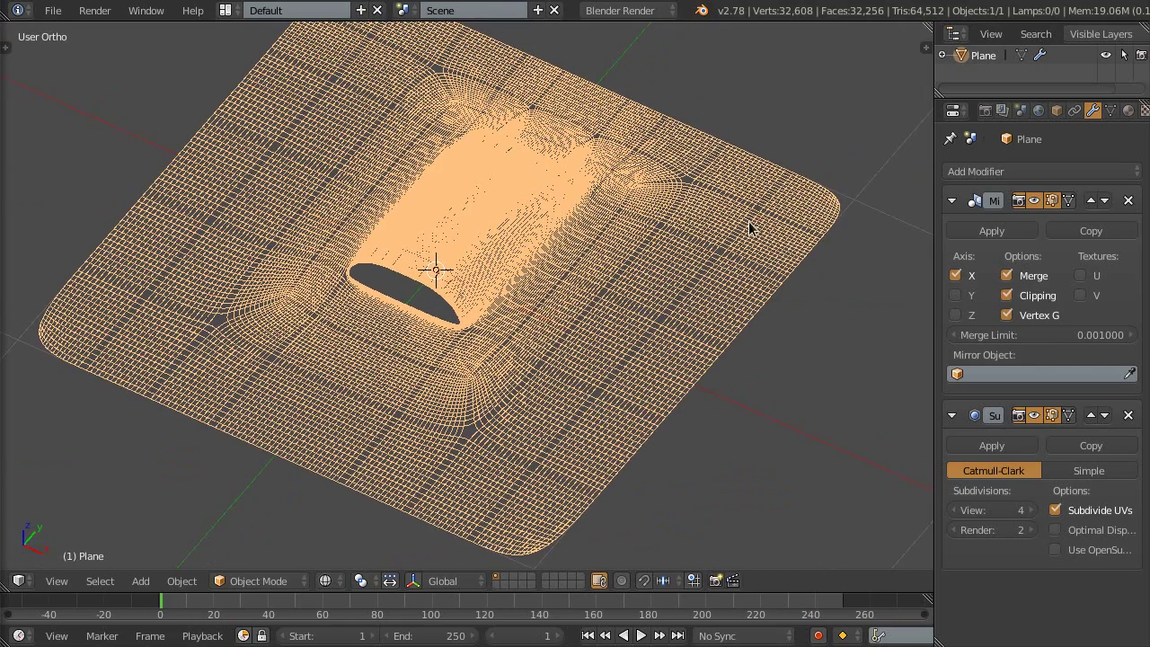
mouse_move(618, 364)
middle_down()
mouse_move(619, 308)
mouse_move(639, 342)
middle_up()
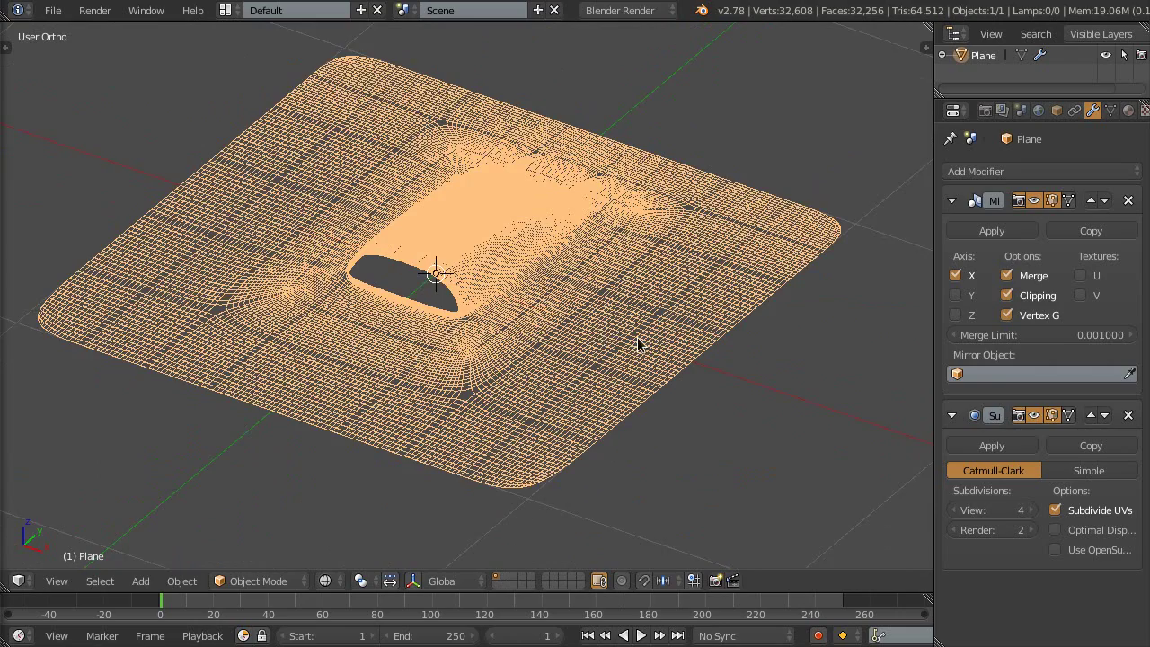
scroll(638, 341, up, 2)
Set the viewport subdivision back to level 2 and resume Edit Mode
click(954, 509)
click(953, 510)
mouse_move(570, 275)
middle_down()
mouse_move(526, 303)
mouse_move(494, 279)
mouse_move(562, 329)
mouse_move(434, 326)
mouse_move(570, 356)
mouse_move(539, 390)
mouse_move(611, 354)
mouse_move(582, 327)
middle_up()
key(Tab)
key(z)
key(a)
mouse_move(672, 362)
middle_down()
mouse_move(564, 272)
mouse_move(577, 249)
mouse_move(662, 243)
mouse_move(845, 288)
middle_up()
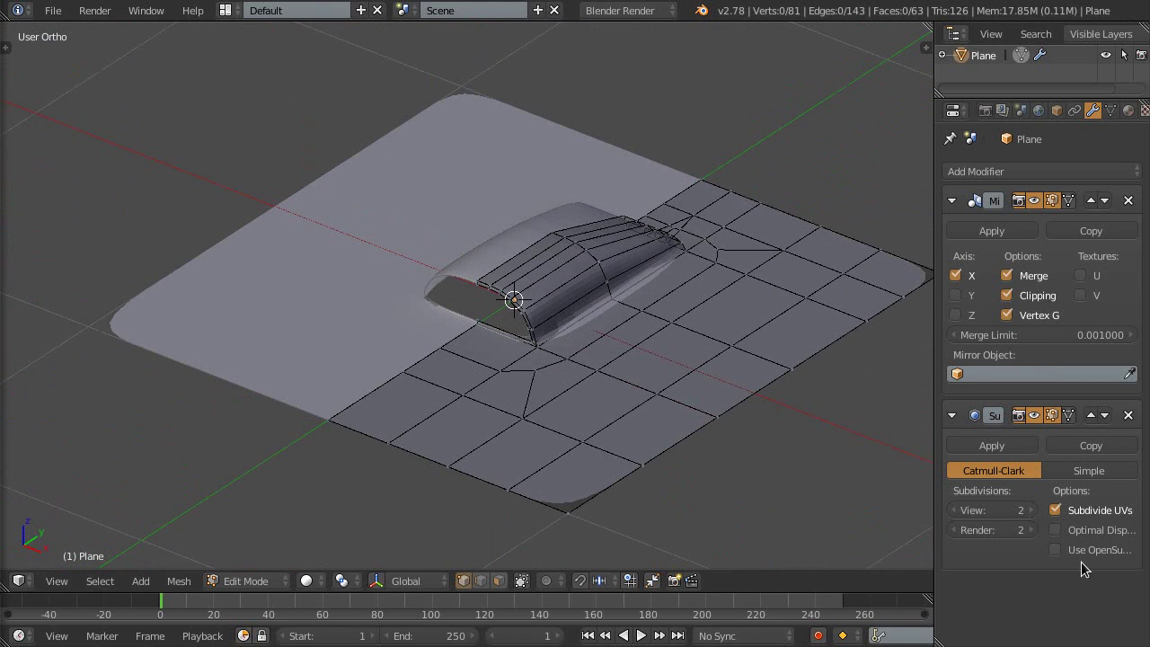
middle_drag(513, 296, 525, 333)
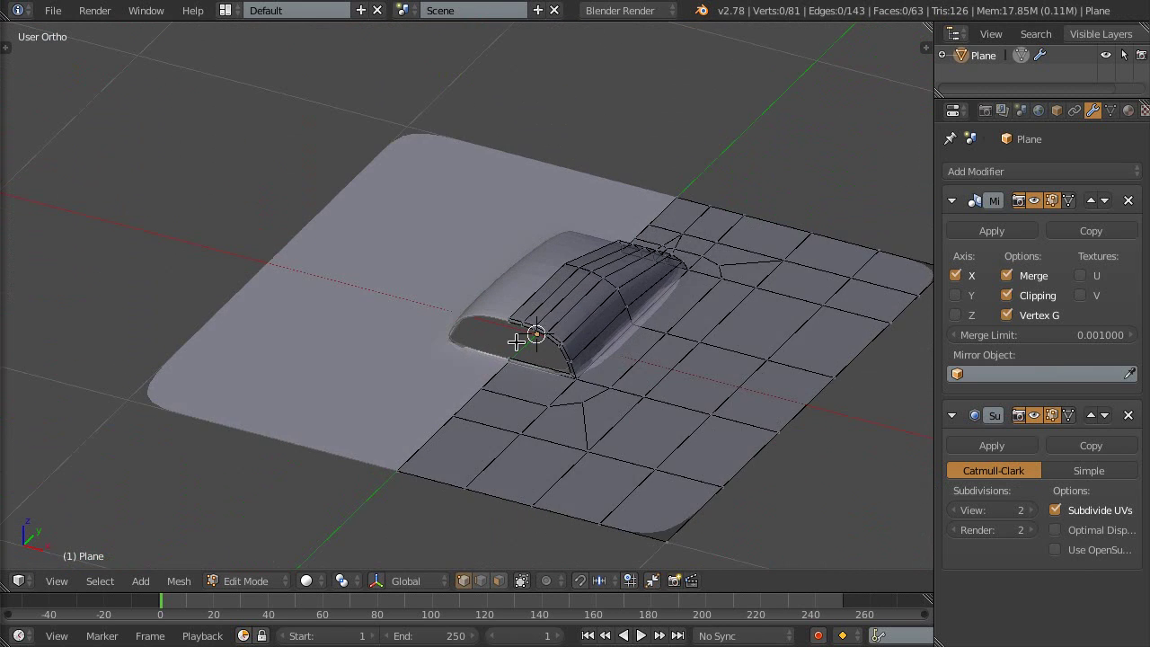
scroll(557, 310, up, 4)
scroll(514, 282, up, 2)
scroll(519, 274, down, 3)
mouse_move(619, 312)
middle_down()
mouse_move(575, 321)
mouse_move(495, 230)
middle_up()
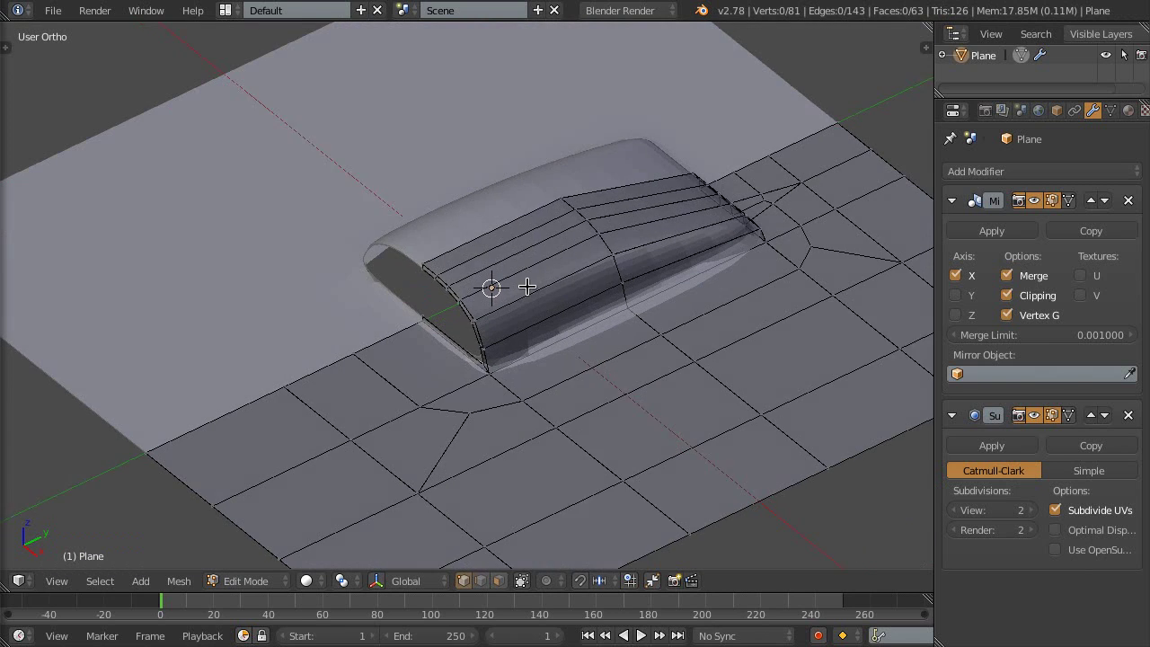
middle_drag(527, 286, 447, 246)
mouse_move(539, 264)
middle_down()
mouse_move(527, 257)
mouse_move(521, 285)
mouse_move(545, 257)
mouse_move(595, 237)
mouse_move(514, 264)
mouse_move(618, 333)
mouse_move(611, 403)
mouse_move(584, 331)
mouse_move(535, 397)
mouse_move(505, 356)
mouse_move(547, 386)
mouse_move(493, 354)
mouse_move(626, 380)
middle_up()
scroll(513, 263, up, 3)
scroll(545, 385, up, 3)
scroll(575, 360, down, 2)
scroll(586, 359, down, 1)
scroll(513, 415, up, 3)
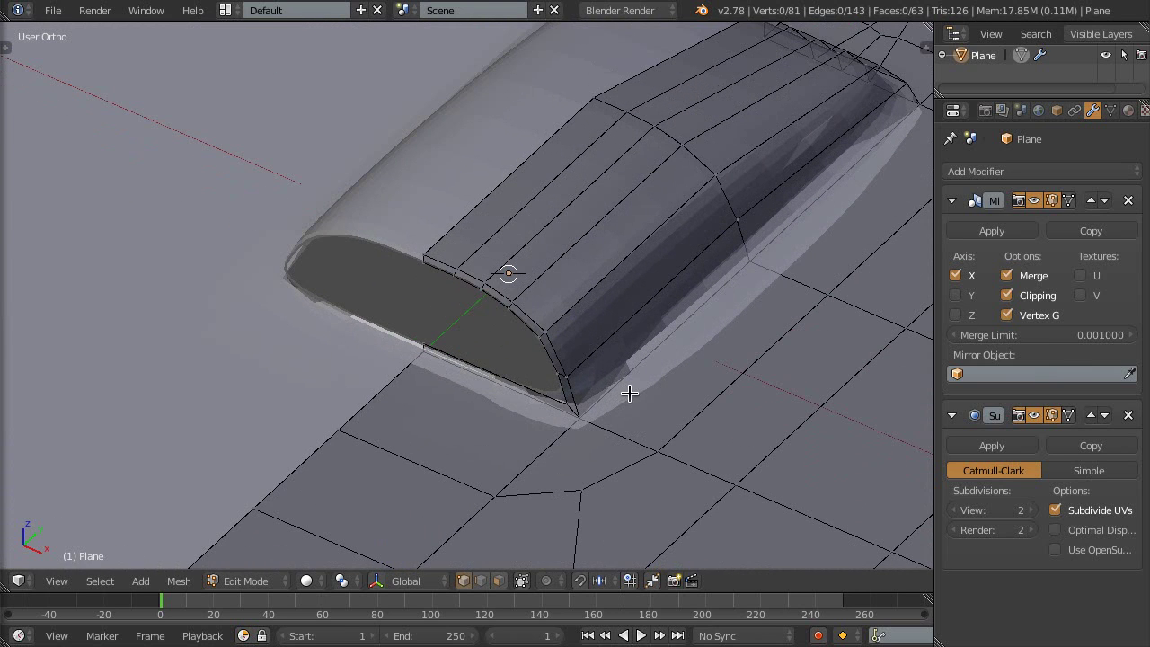
scroll(598, 385, up, 1)
scroll(565, 410, up, 1)
scroll(585, 410, up, 2)
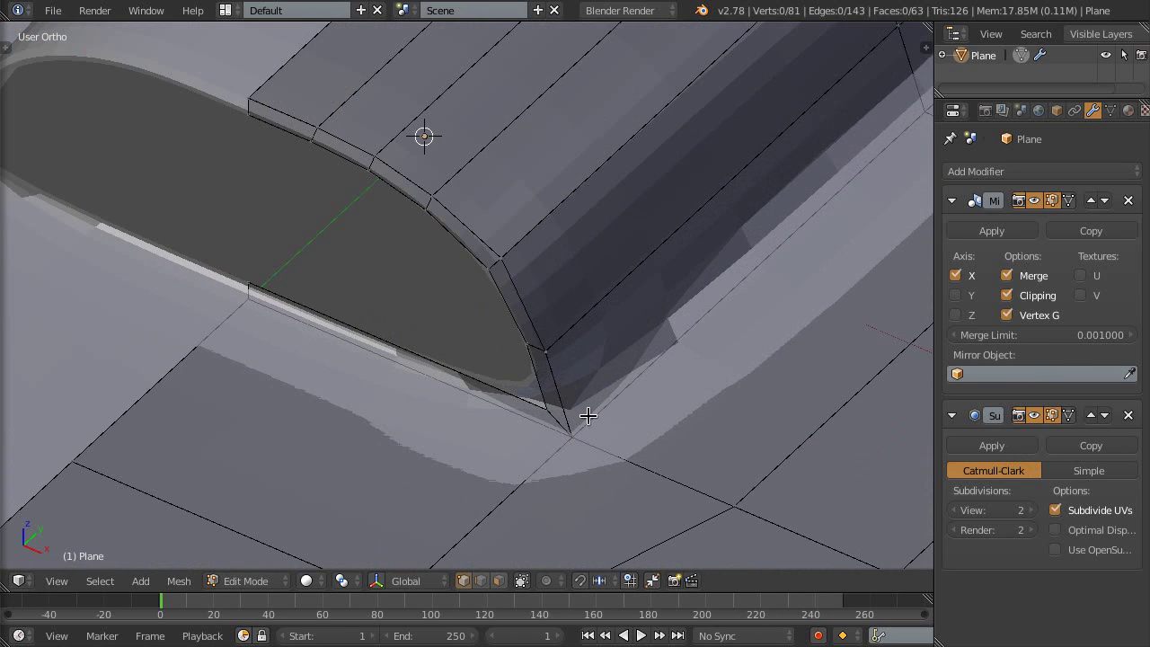
scroll(589, 413, down, 4)
scroll(589, 413, down, 2)
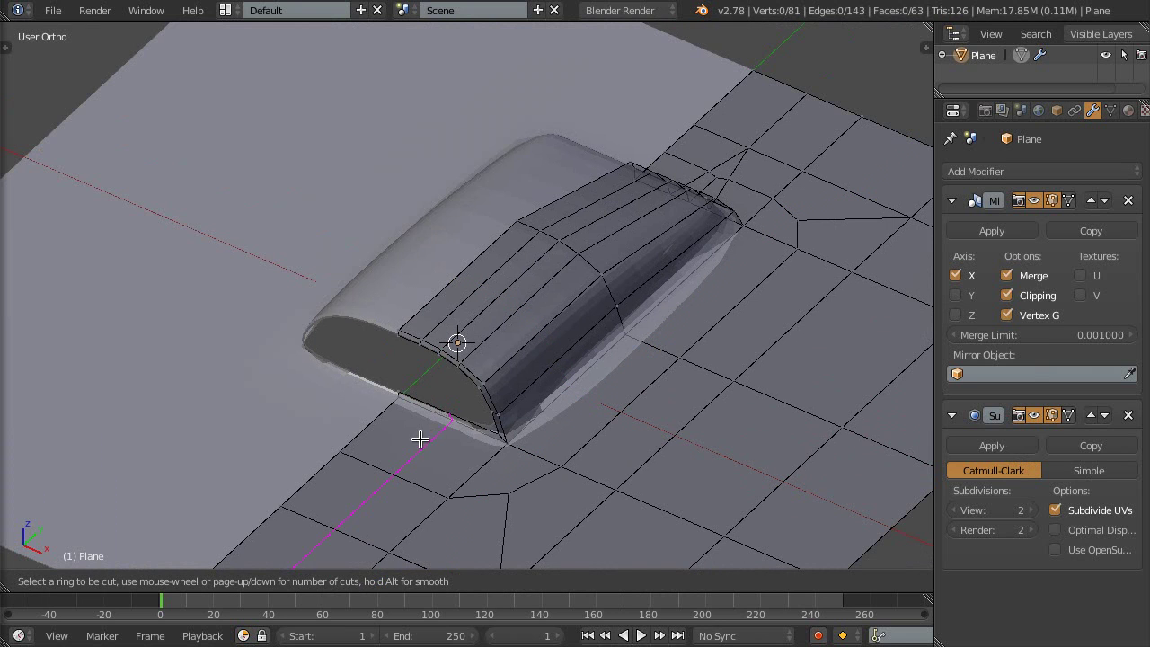
mouse_move(423, 442)
middle_down()
mouse_move(488, 377)
mouse_move(626, 373)
mouse_move(585, 389)
mouse_move(551, 359)
mouse_move(394, 388)
middle_up()
scroll(437, 354, up, 3)
scroll(476, 366, down, 3)
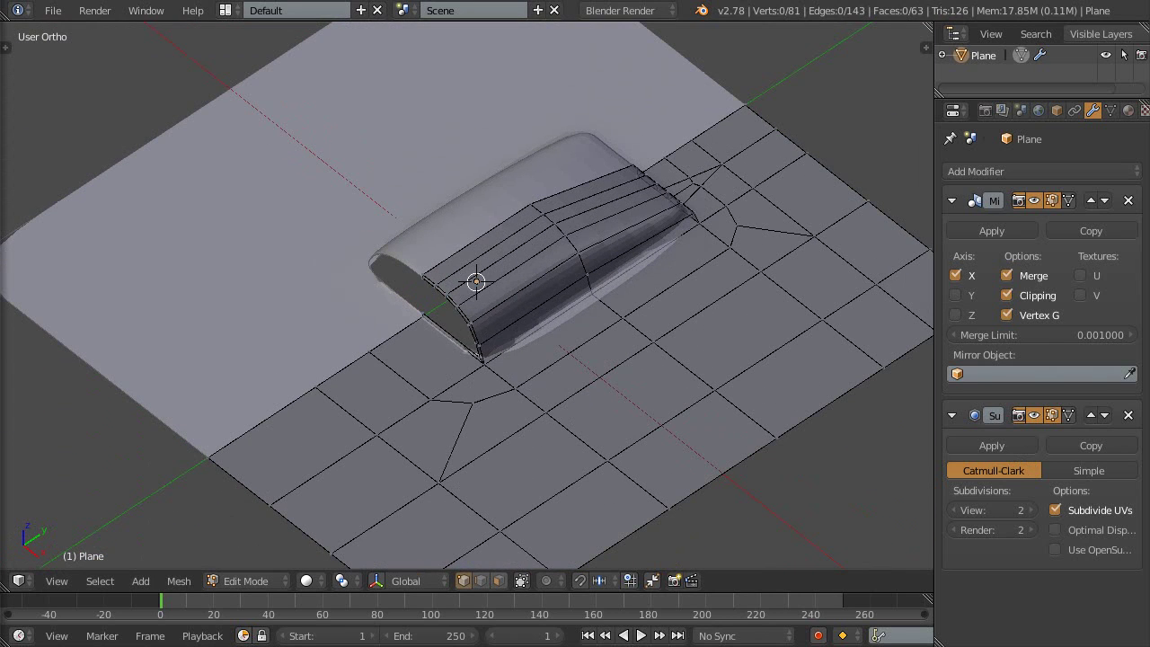
mouse_move(885, 41)
middle_down()
mouse_move(609, 210)
mouse_move(609, 272)
mouse_move(533, 293)
mouse_move(622, 291)
mouse_move(634, 252)
mouse_move(637, 288)
mouse_move(539, 324)
mouse_move(587, 291)
mouse_move(580, 319)
mouse_move(634, 245)
middle_up()
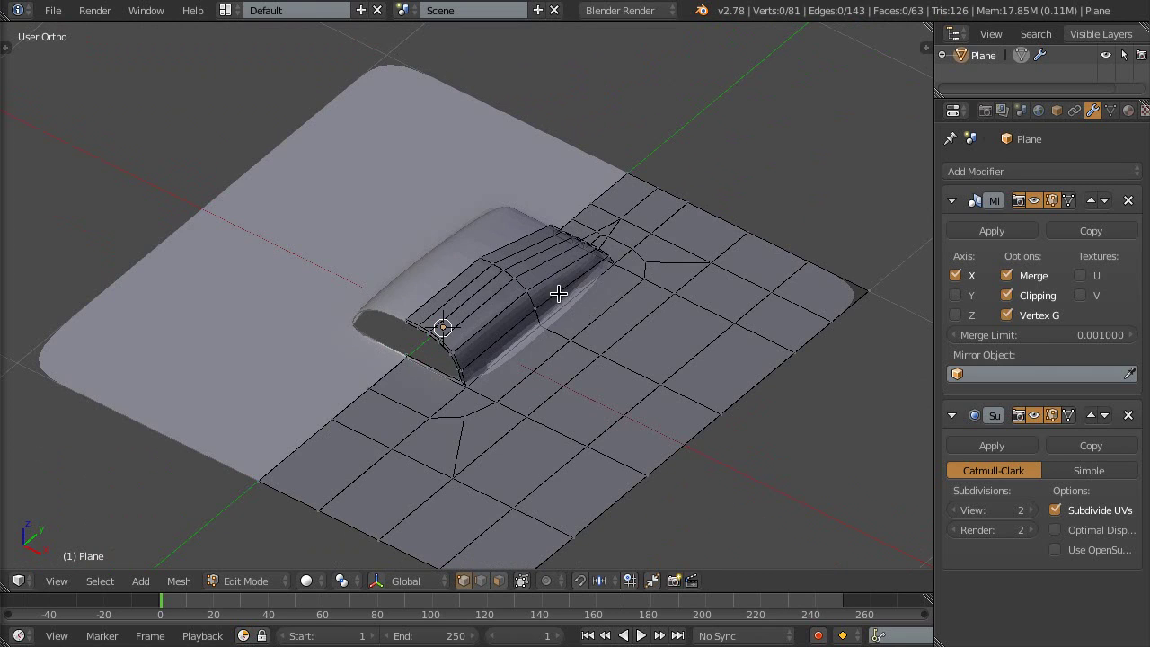
mouse_move(565, 344)
middle_down()
mouse_move(419, 365)
mouse_move(516, 362)
mouse_move(523, 406)
mouse_move(617, 318)
mouse_move(585, 347)
mouse_move(533, 321)
mouse_move(574, 359)
middle_up()
Preview the smoothed scoop from the side with the tool shelf hidden, then resume editing
key(Tab)
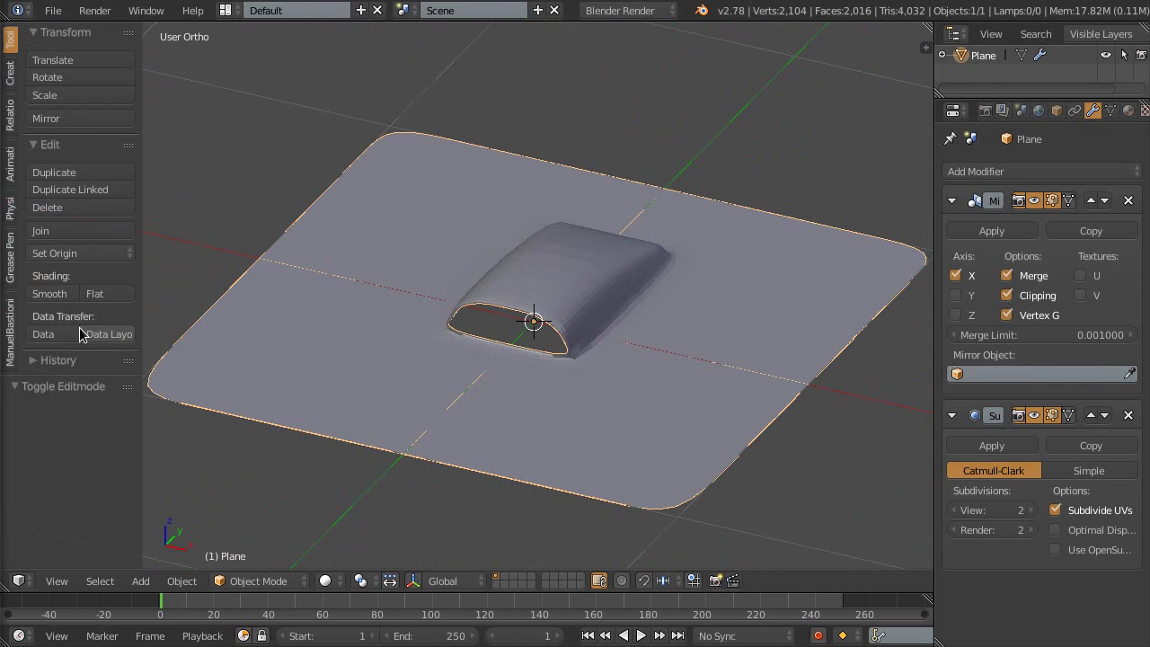
key(t)
mouse_move(586, 366)
middle_down()
mouse_move(495, 392)
mouse_move(429, 392)
mouse_move(473, 389)
middle_up()
key(Tab)
scroll(485, 368, up, 3)
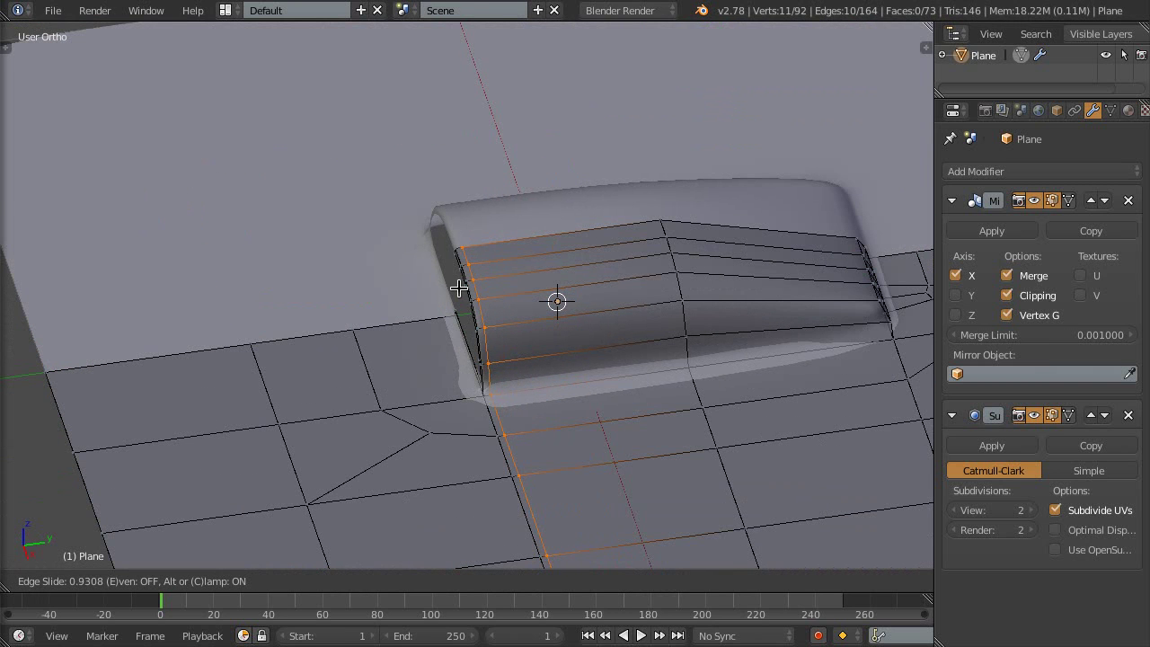
Preview the whole plane and scoop again from a low angle, then return to Edit Mode
key(Tab)
scroll(393, 347, down, 3)
scroll(391, 377, down, 2)
mouse_move(391, 389)
middle_down()
mouse_move(498, 365)
mouse_move(501, 375)
mouse_move(461, 410)
mouse_move(383, 439)
mouse_move(465, 413)
mouse_move(502, 382)
mouse_move(552, 403)
mouse_move(482, 363)
mouse_move(549, 396)
mouse_move(605, 362)
mouse_move(600, 326)
mouse_move(559, 377)
mouse_move(583, 398)
mouse_move(616, 351)
mouse_move(582, 377)
mouse_move(647, 321)
mouse_move(601, 326)
mouse_move(637, 347)
mouse_move(600, 358)
mouse_move(257, 349)
mouse_move(632, 362)
mouse_move(594, 357)
mouse_move(575, 286)
middle_up()
scroll(501, 382, up, 2)
key(Tab)
key(Tab)
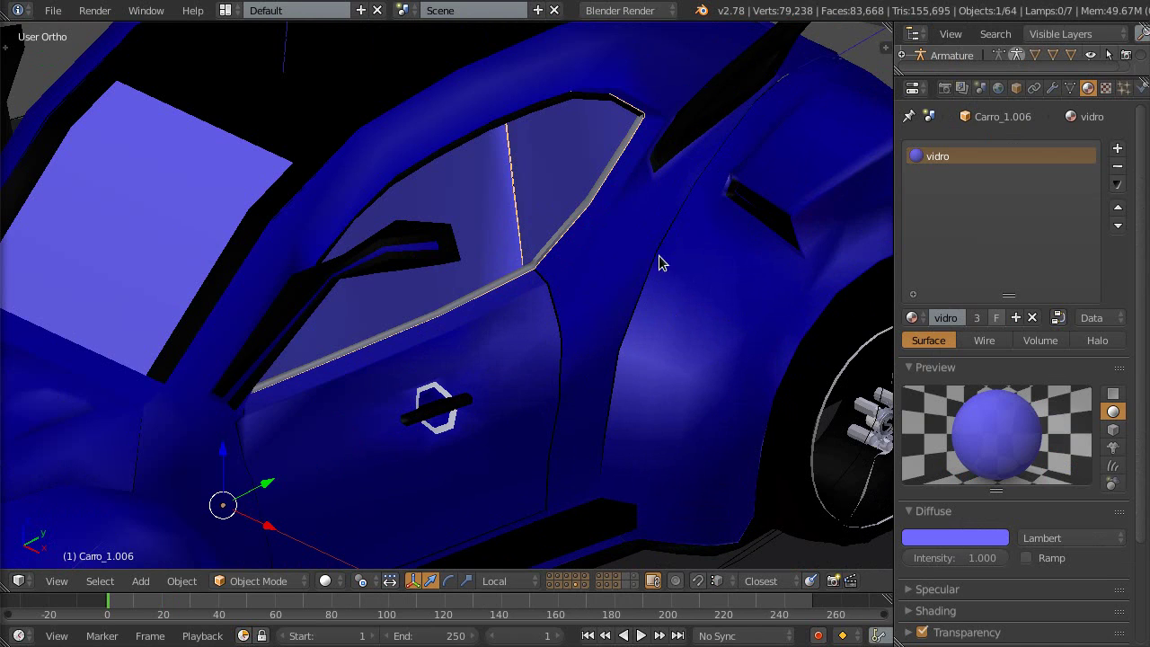
Study the blue car's door scoop, roof, spoiler and wheel from the side
mouse_move(660, 263)
middle_down()
mouse_move(685, 316)
mouse_move(634, 318)
mouse_move(623, 302)
mouse_move(641, 288)
mouse_move(610, 298)
mouse_move(587, 329)
mouse_move(593, 341)
mouse_move(603, 336)
middle_up()
scroll(602, 295, down, 4)
scroll(603, 329, up, 2)
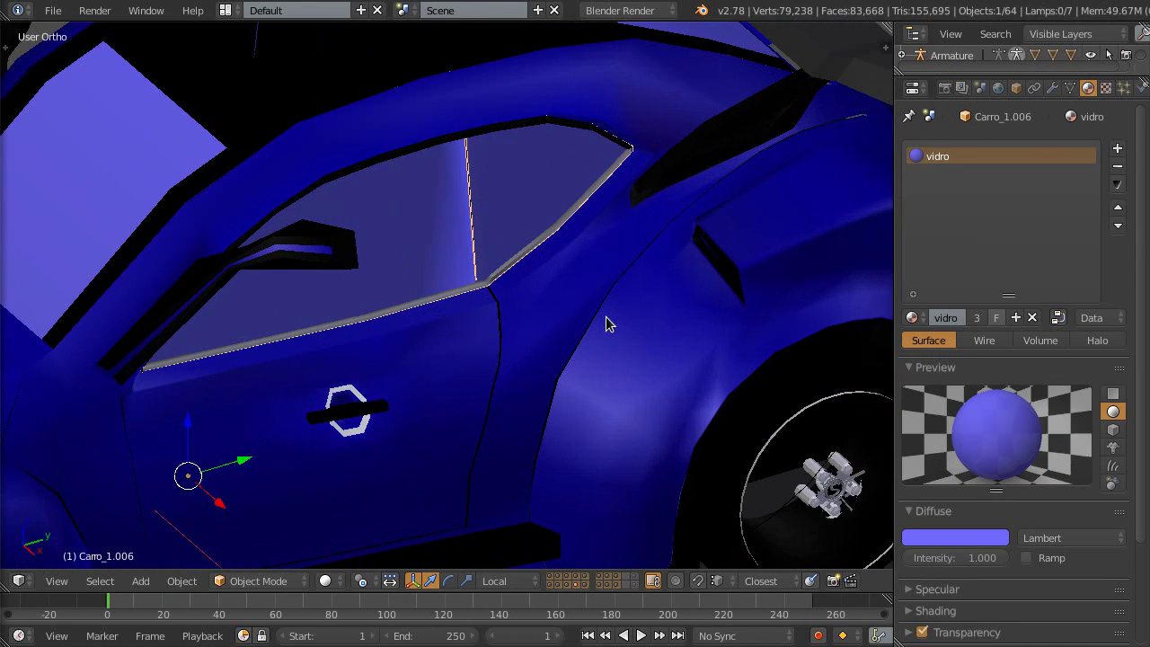
scroll(634, 312, down, 3)
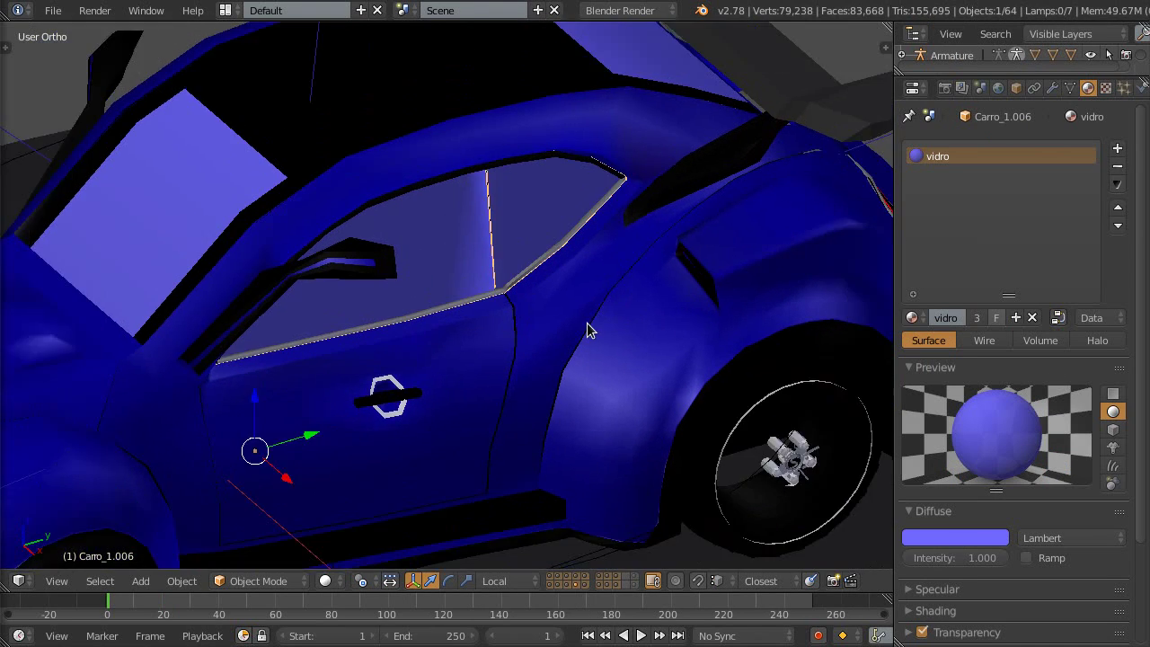
scroll(631, 333, up, 3)
scroll(585, 311, down, 1)
mouse_move(592, 327)
middle_down()
mouse_move(580, 287)
mouse_move(568, 314)
middle_up()
scroll(552, 316, up, 2)
scroll(552, 313, down, 2)
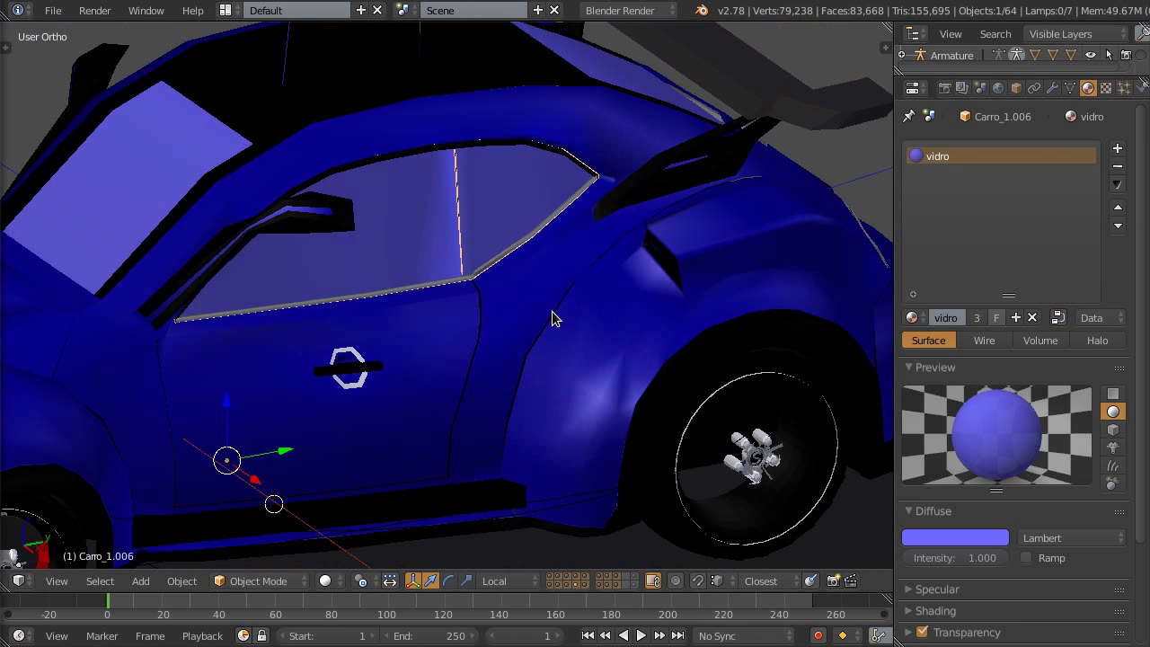
scroll(552, 327, up, 1)
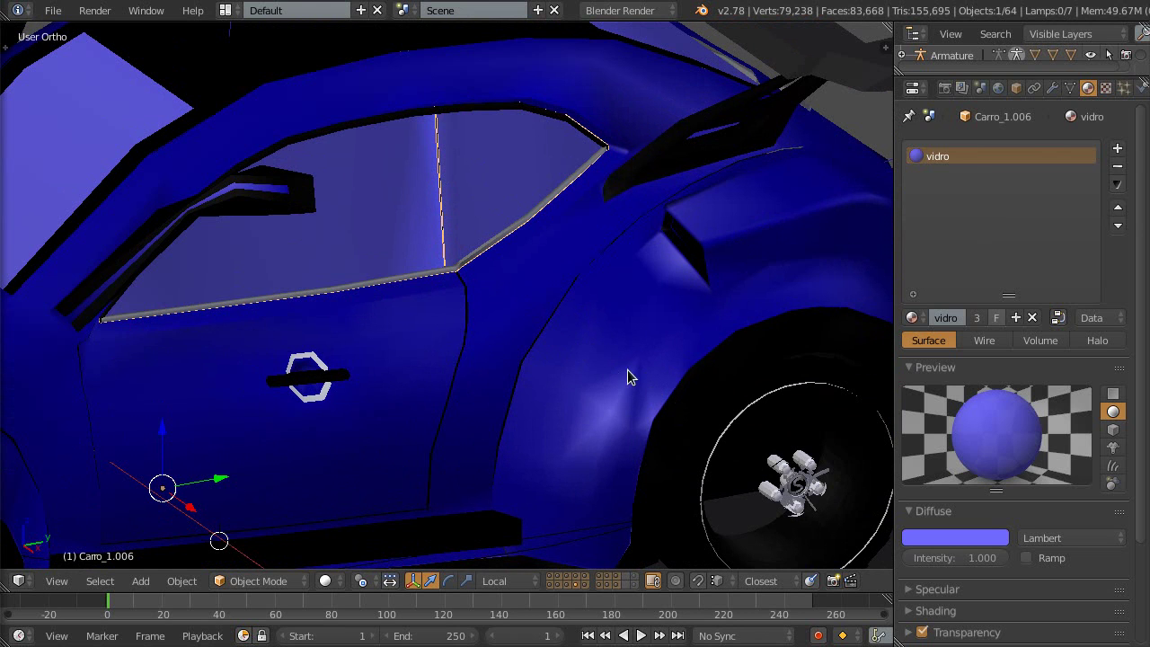
scroll(626, 371, down, 2)
scroll(656, 370, up, 2)
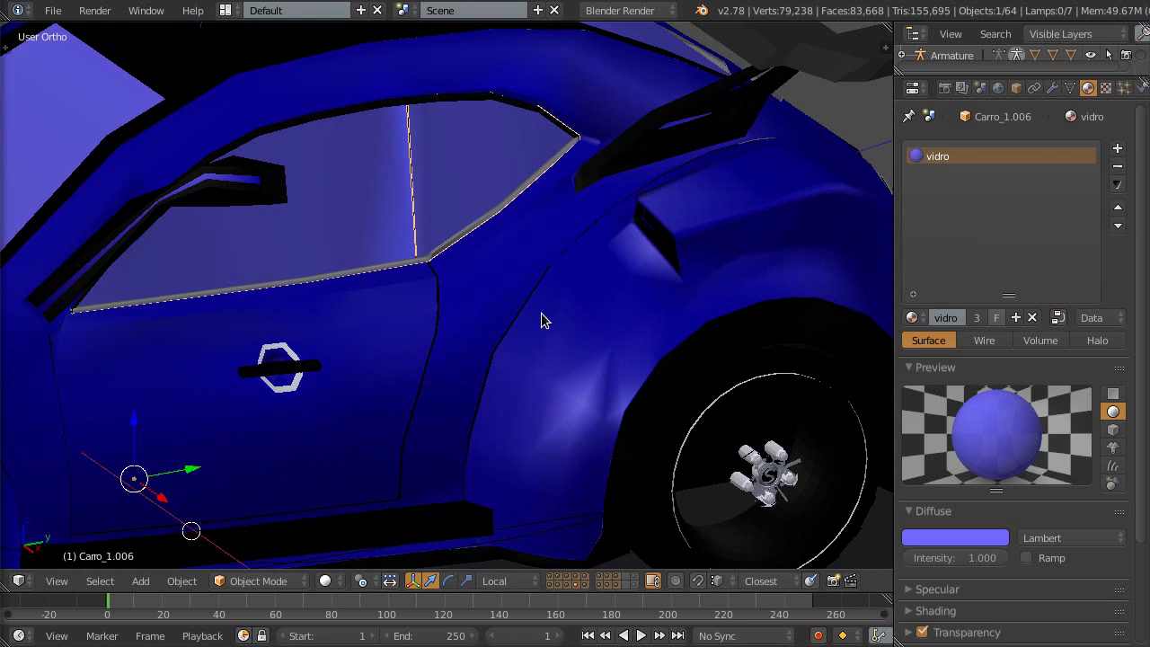
scroll(542, 321, down, 2)
Examine the door and rear wheel arch from other side and rear three-quarter angles
mouse_move(606, 347)
middle_down()
mouse_move(549, 334)
mouse_move(605, 337)
middle_up()
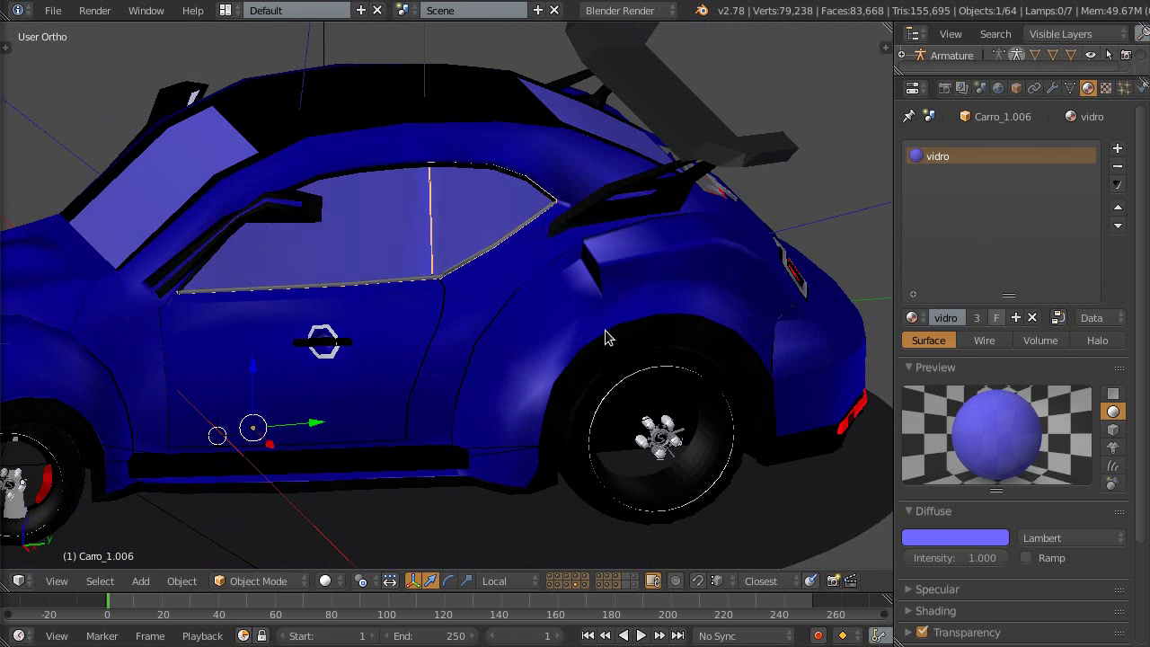
scroll(575, 328, up, 2)
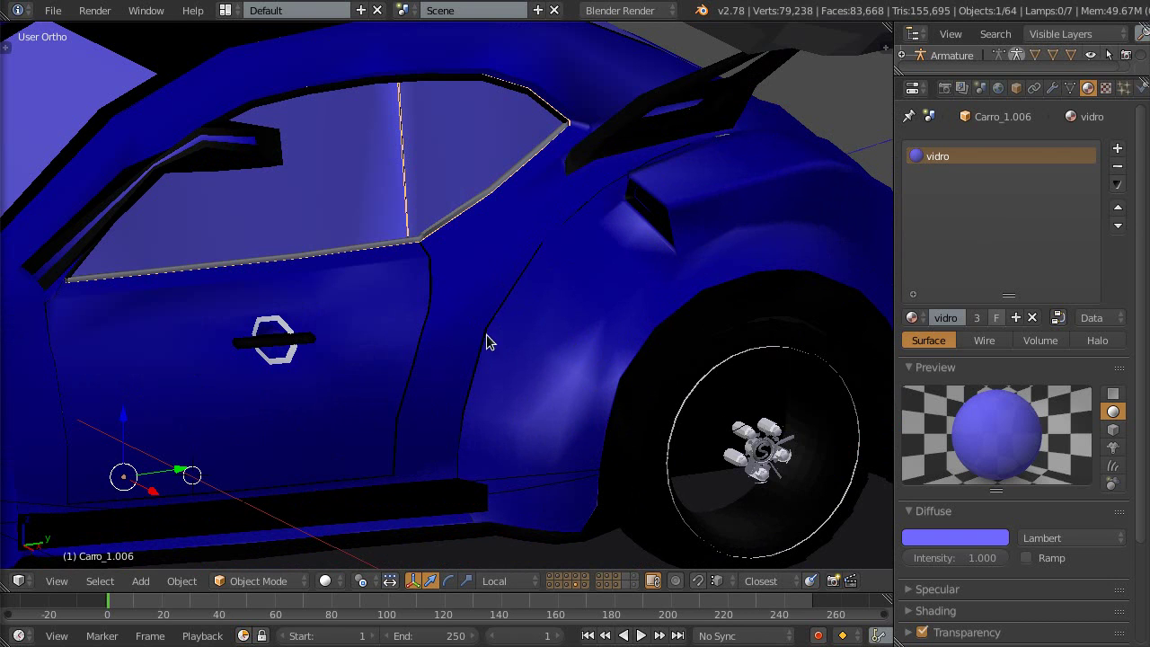
scroll(508, 292, down, 1)
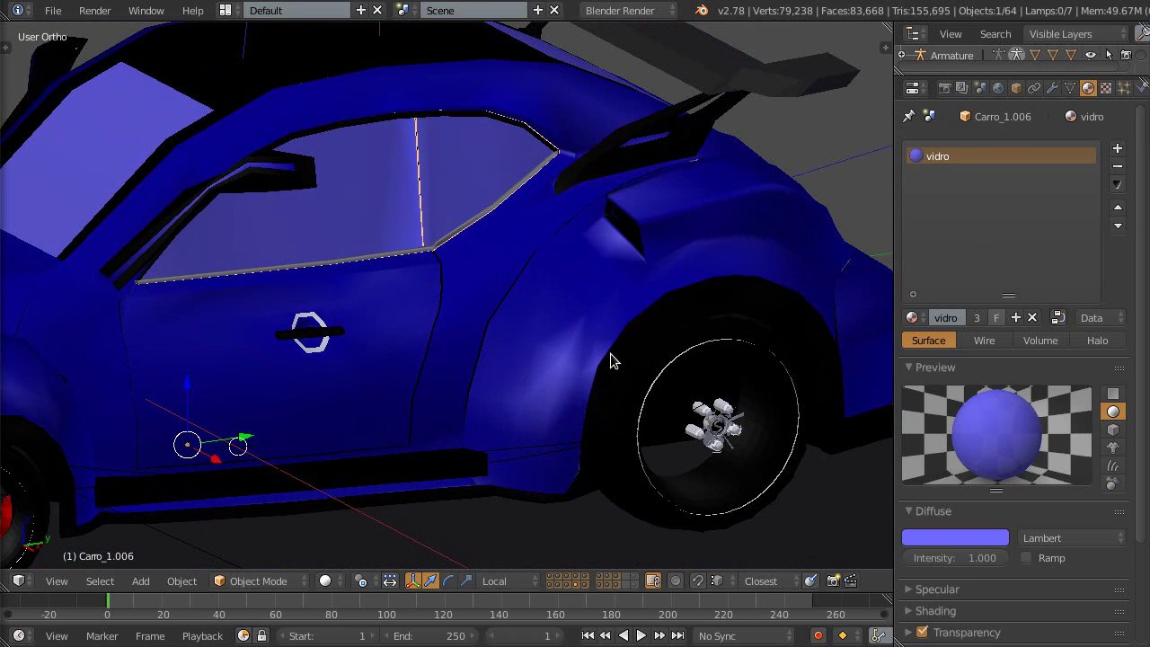
scroll(579, 334, up, 2)
mouse_move(458, 295)
middle_down()
mouse_move(516, 300)
mouse_move(503, 316)
middle_up()
scroll(512, 288, up, 2)
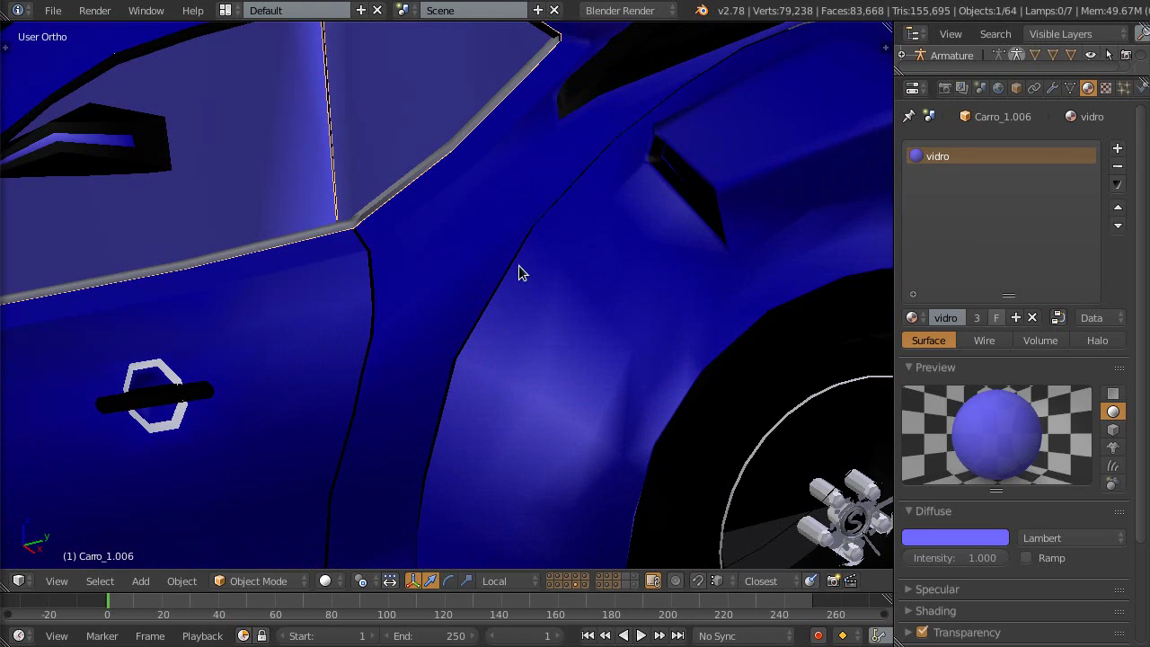
scroll(467, 328, down, 4)
scroll(507, 314, up, 2)
scroll(512, 308, down, 2)
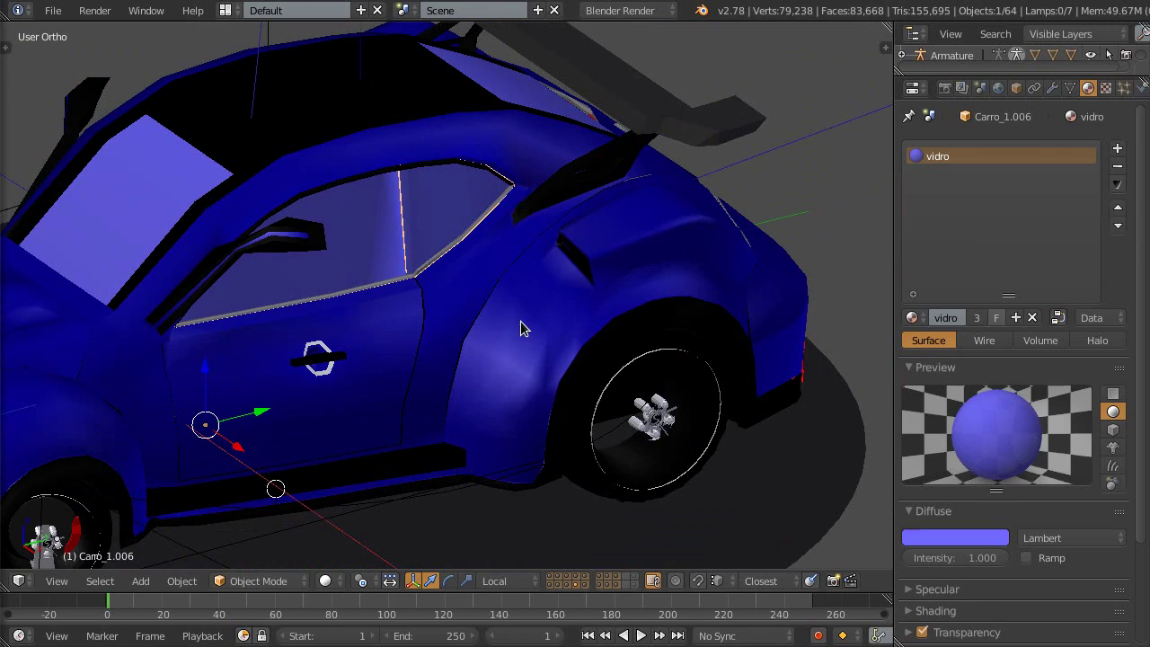
scroll(524, 289, down, 1)
mouse_move(486, 334)
middle_down()
mouse_move(329, 336)
mouse_move(576, 366)
mouse_move(503, 342)
middle_up()
scroll(557, 359, down, 3)
click(53, 11)
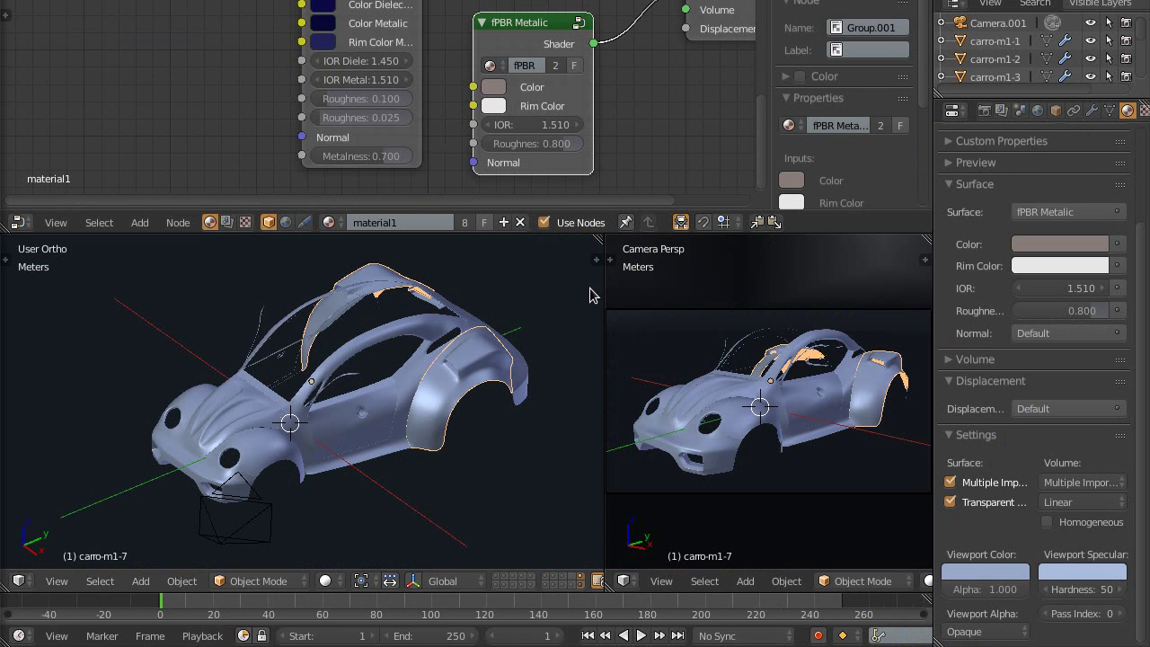
View the grey car's rear wheel arch, door edge and roof from several angles
mouse_move(419, 393)
middle_down()
mouse_move(413, 333)
mouse_move(353, 337)
middle_up()
scroll(412, 333, up, 4)
scroll(414, 363, up, 3)
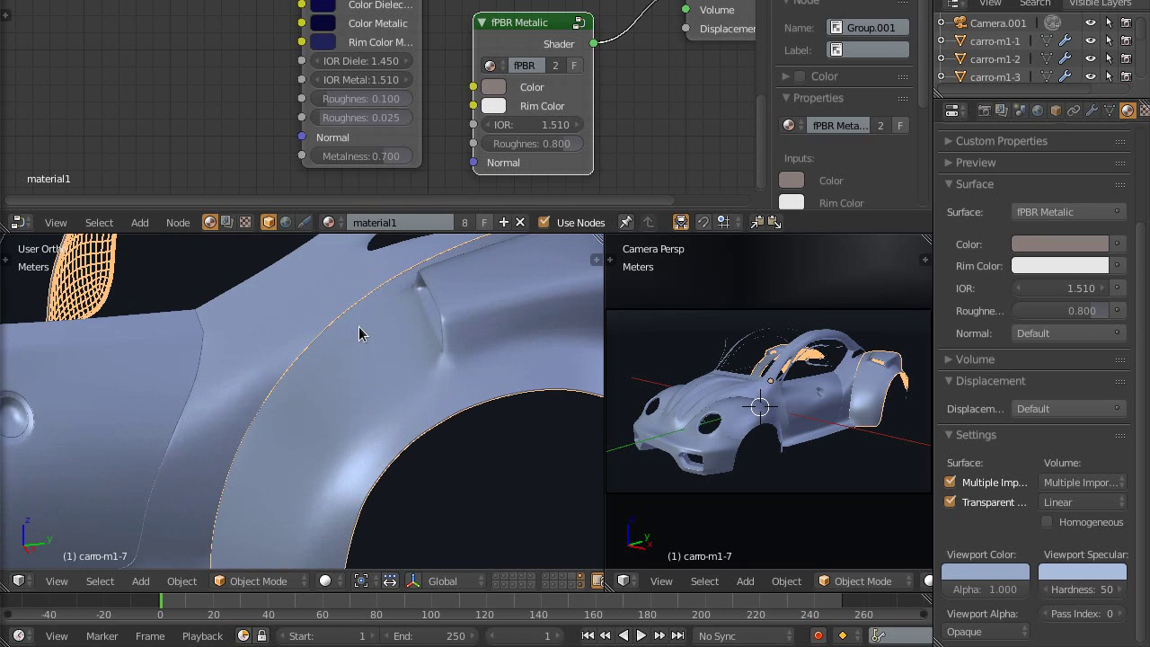
middle_drag(353, 336, 389, 386)
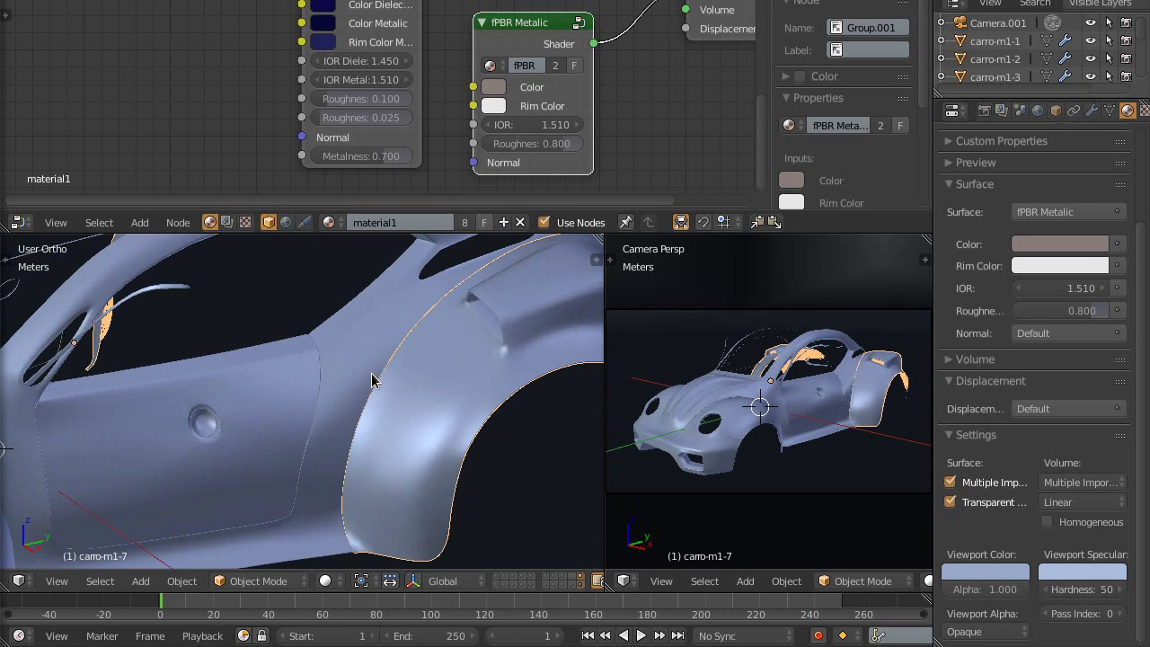
scroll(389, 385, up, 2)
scroll(389, 378, down, 3)
mouse_move(418, 331)
middle_down()
mouse_move(441, 299)
mouse_move(458, 339)
middle_up()
scroll(458, 338, up, 3)
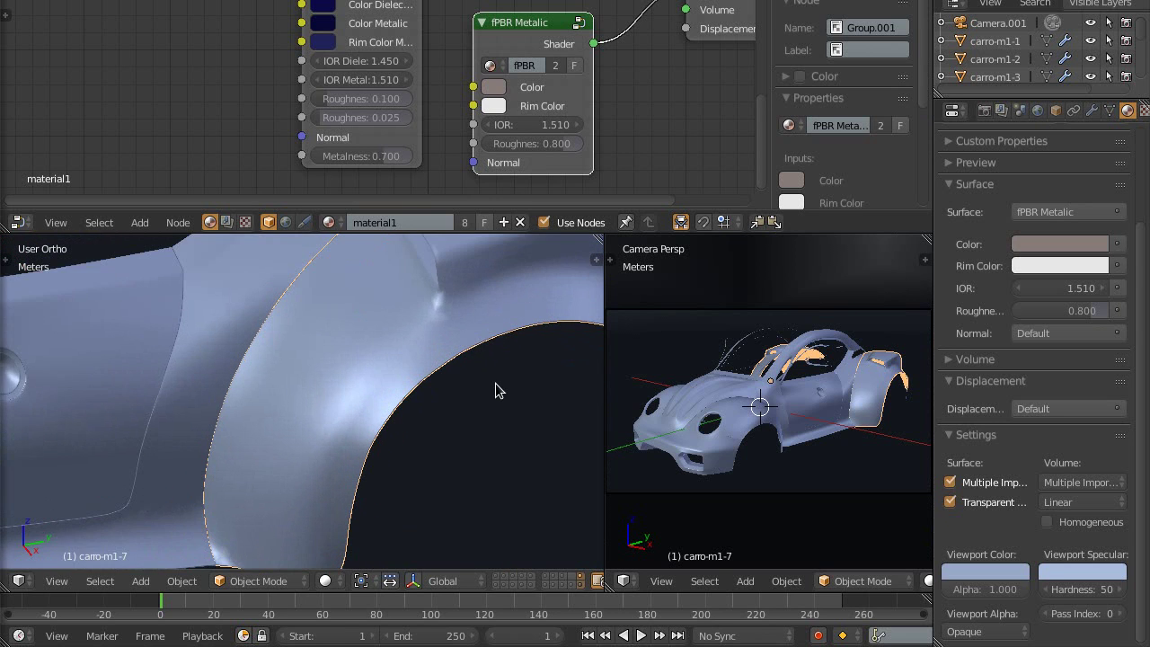
mouse_move(401, 422)
middle_down()
mouse_move(401, 339)
mouse_move(371, 375)
middle_up()
Inspect the wheel arch's mesh wireframe in Edit Mode, then view the smooth body in Object Mode
key(Tab)
scroll(379, 358, up, 2)
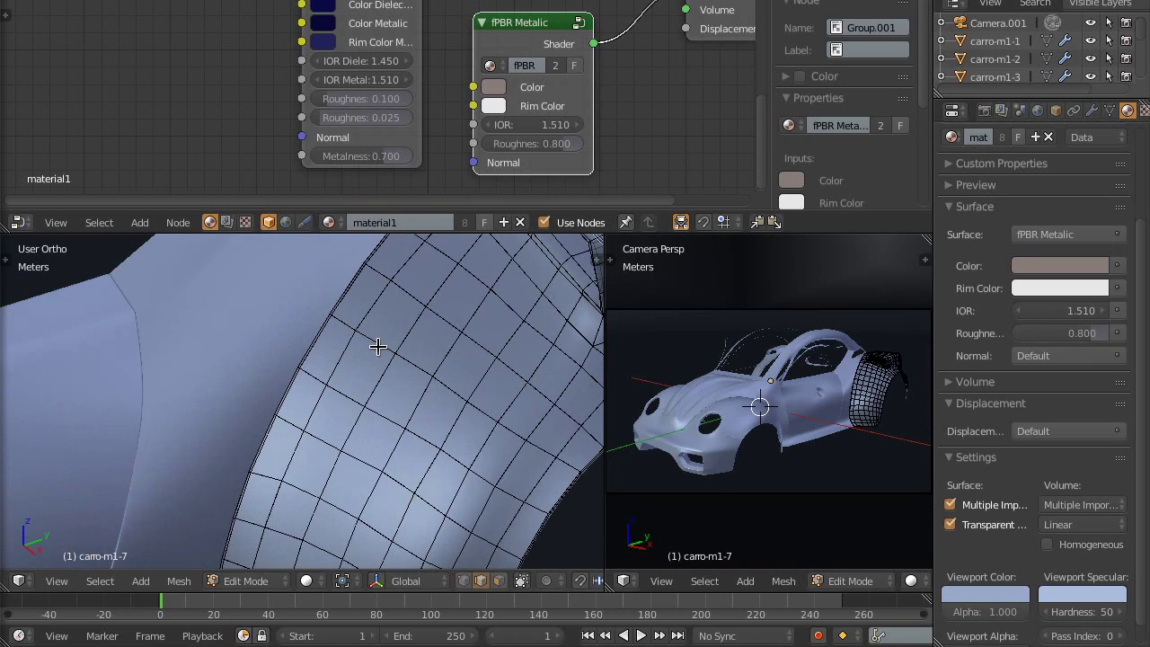
mouse_move(375, 347)
middle_down()
mouse_move(367, 365)
mouse_move(341, 359)
mouse_move(403, 387)
mouse_move(478, 397)
mouse_move(529, 380)
mouse_move(511, 401)
mouse_move(325, 380)
mouse_move(469, 393)
mouse_move(449, 355)
mouse_move(231, 380)
mouse_move(284, 401)
mouse_move(491, 423)
mouse_move(361, 366)
mouse_move(458, 392)
mouse_move(421, 395)
mouse_move(458, 418)
mouse_move(382, 389)
mouse_move(401, 390)
middle_up()
scroll(458, 360, down, 5)
key(Tab)
scroll(363, 388, up, 1)
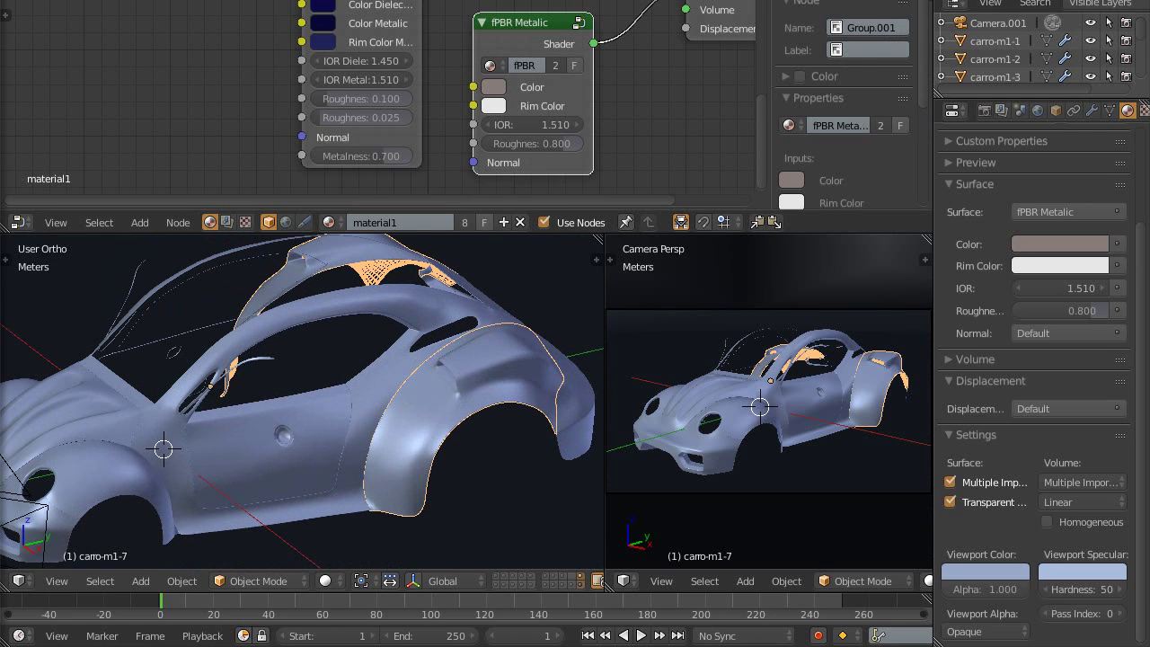
Bring the top information header back into view and reframe the wheel arch
drag(645, 2, 647, 21)
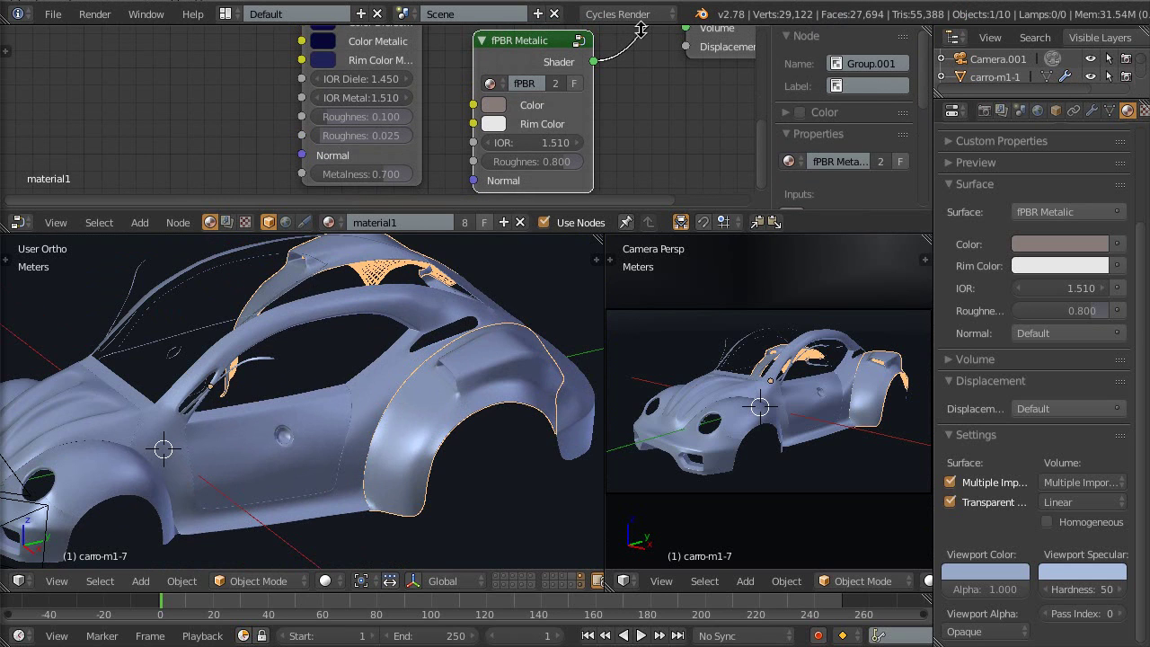
scroll(453, 366, up, 2)
scroll(442, 387, up, 2)
scroll(424, 360, up, 2)
scroll(422, 340, up, 1)
scroll(422, 331, down, 3)
mouse_move(410, 357)
middle_down()
mouse_move(205, 357)
mouse_move(332, 402)
mouse_move(427, 350)
mouse_move(388, 377)
mouse_move(428, 391)
middle_up()
scroll(287, 350, up, 3)
scroll(333, 401, down, 3)
scroll(417, 363, down, 1)
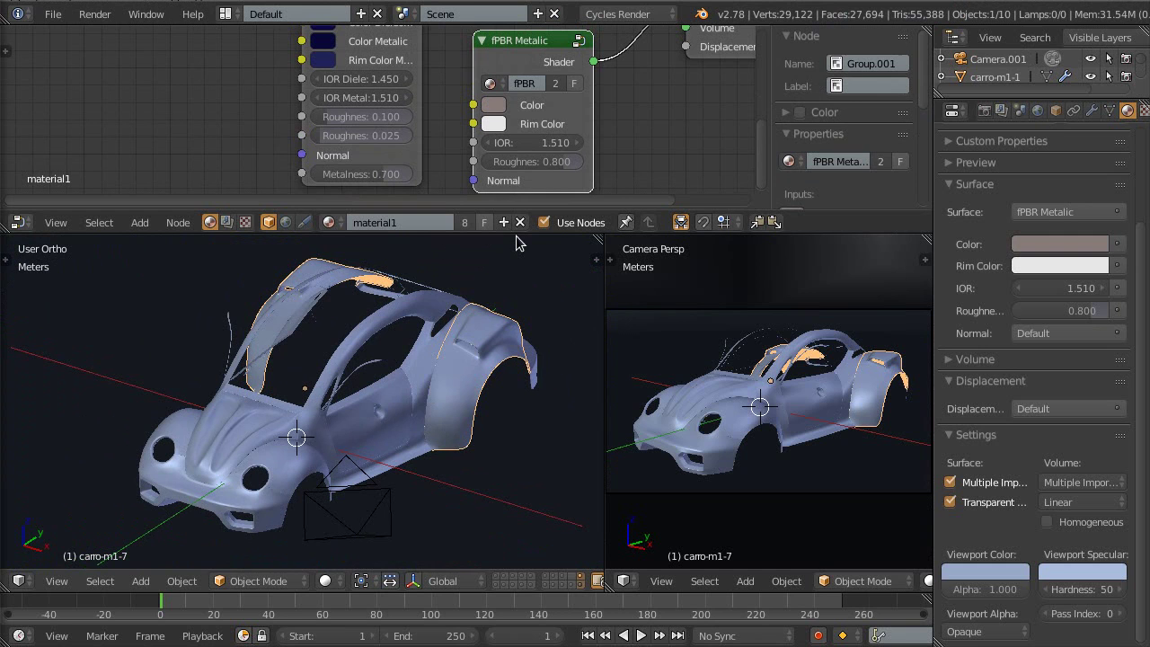
Enlarge the 3D view beneath the node editor and orbit around the grey car
drag(516, 232, 517, 160)
scroll(422, 308, up, 2)
mouse_move(422, 308)
middle_down()
mouse_move(368, 303)
mouse_move(424, 301)
middle_up()
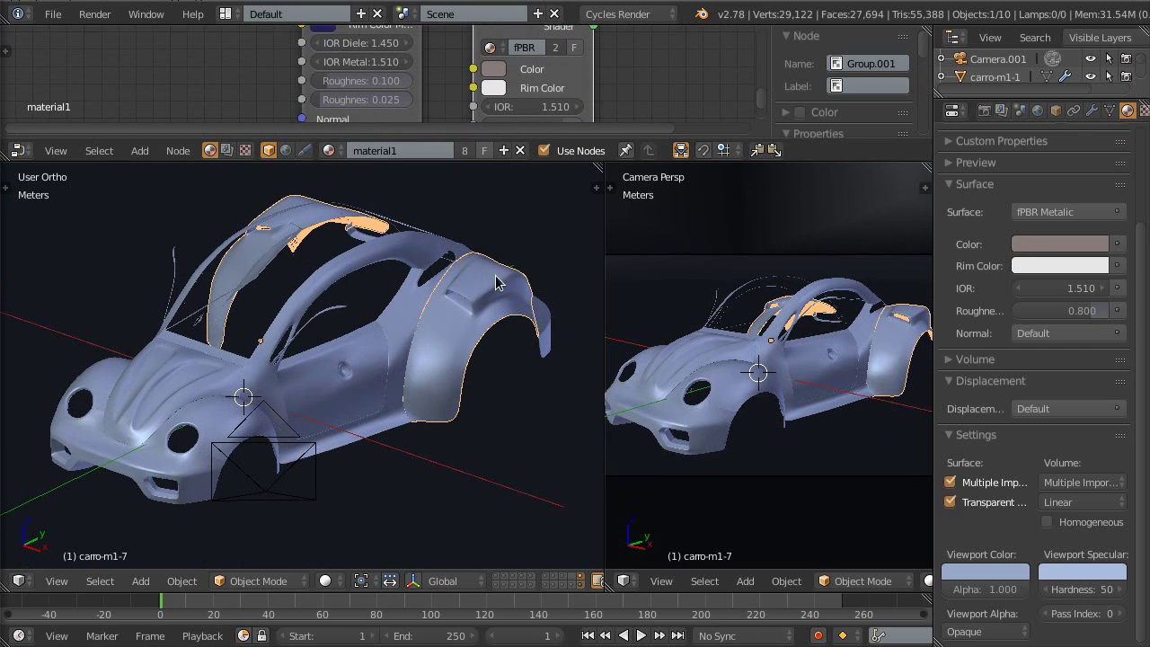
mouse_move(430, 347)
middle_down()
mouse_move(433, 308)
mouse_move(436, 348)
middle_up()
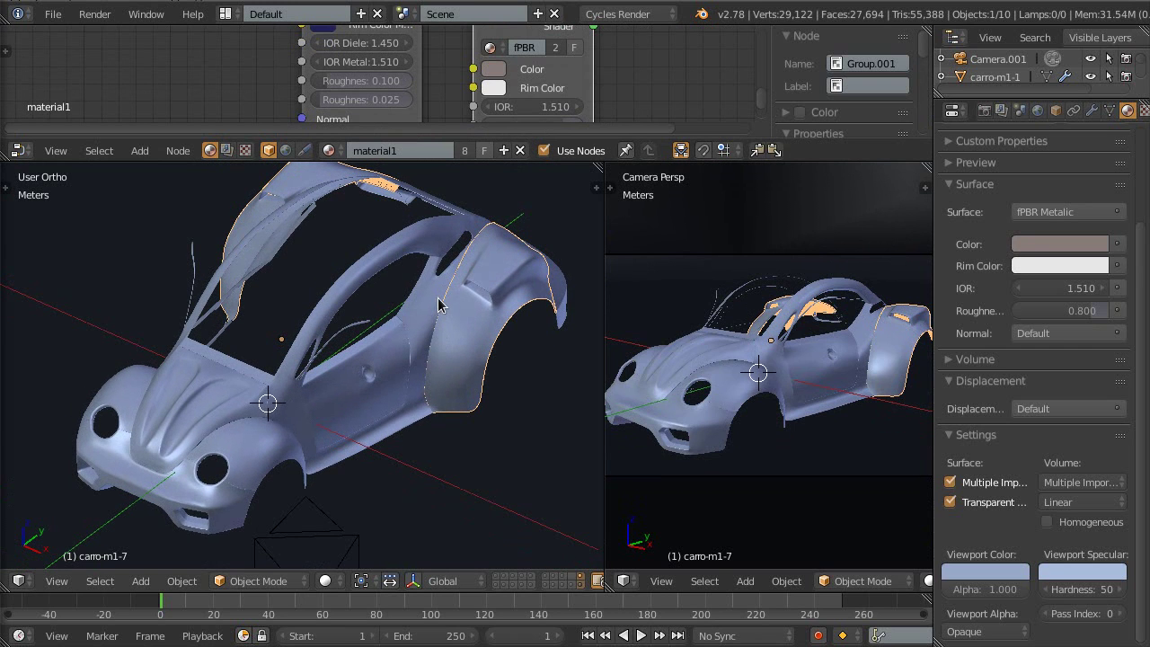